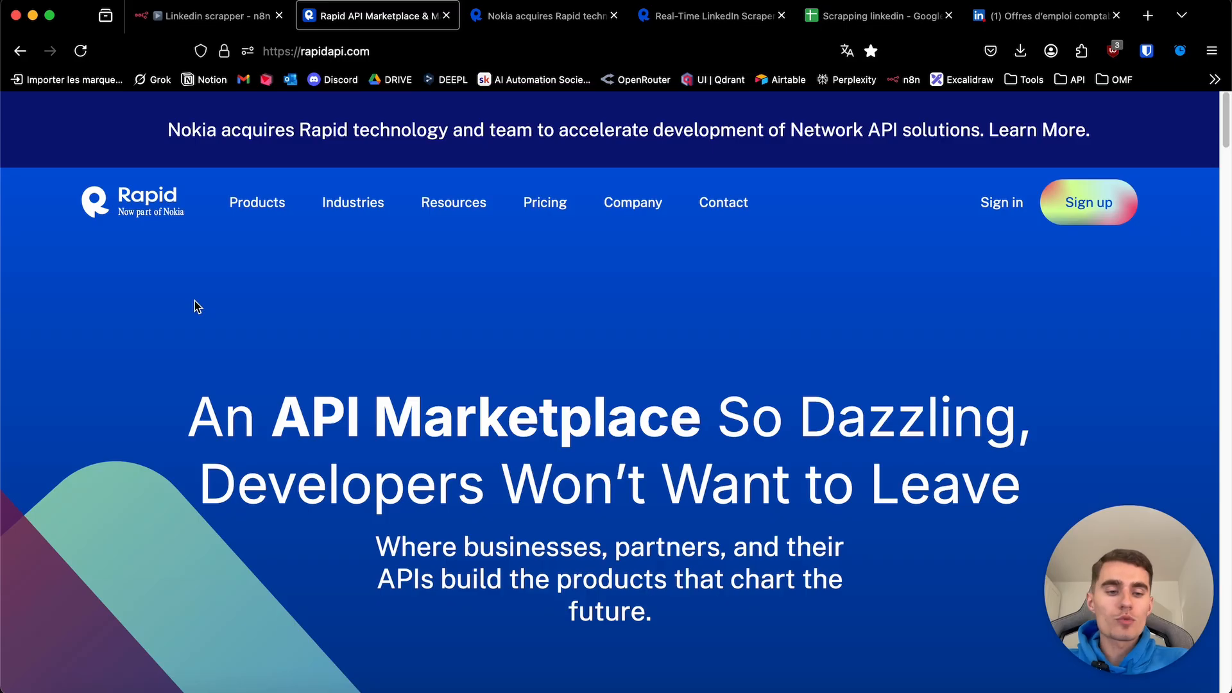
Step: Sign in to the Rapid account to reach the API marketplace hub
scroll(194, 301, "down", 3)
scroll(195, 301, "up", 3)
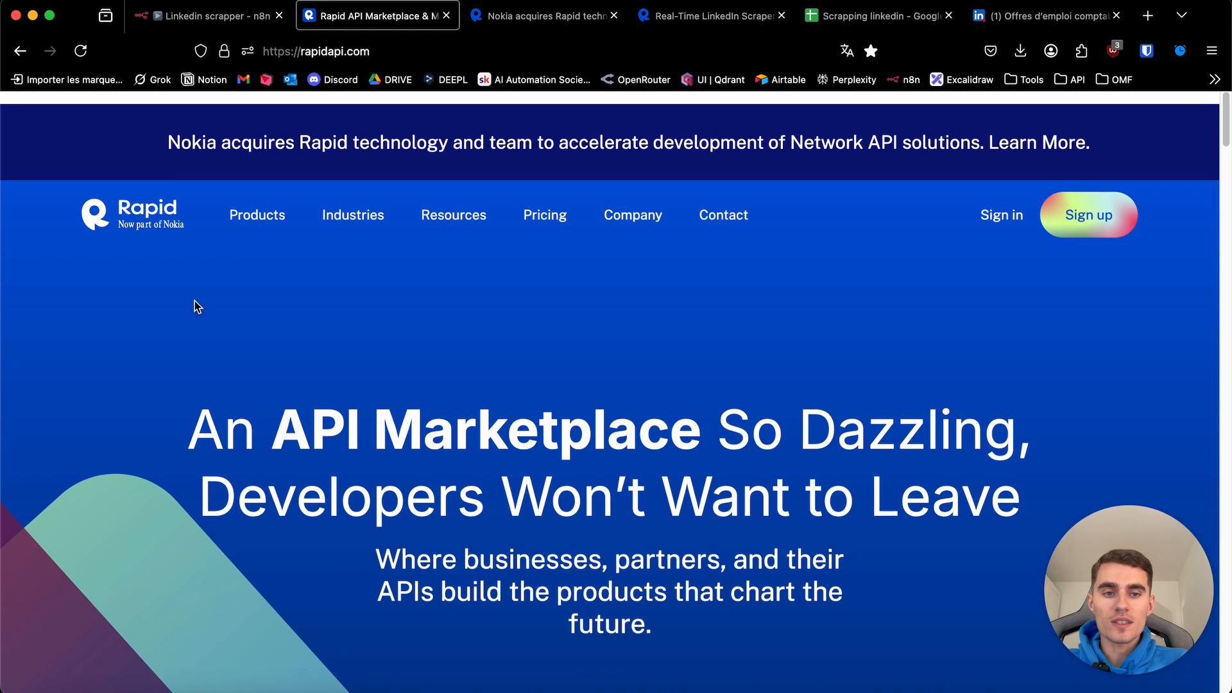
mouse_move(357, 216)
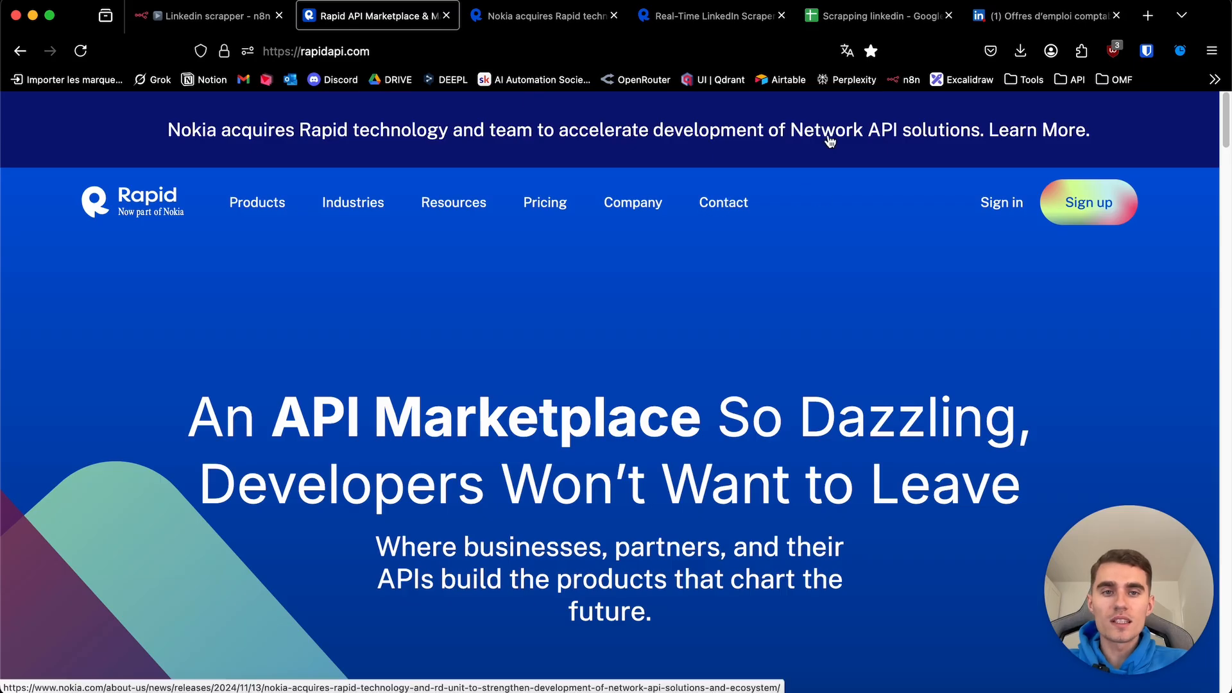
left_click(1002, 203)
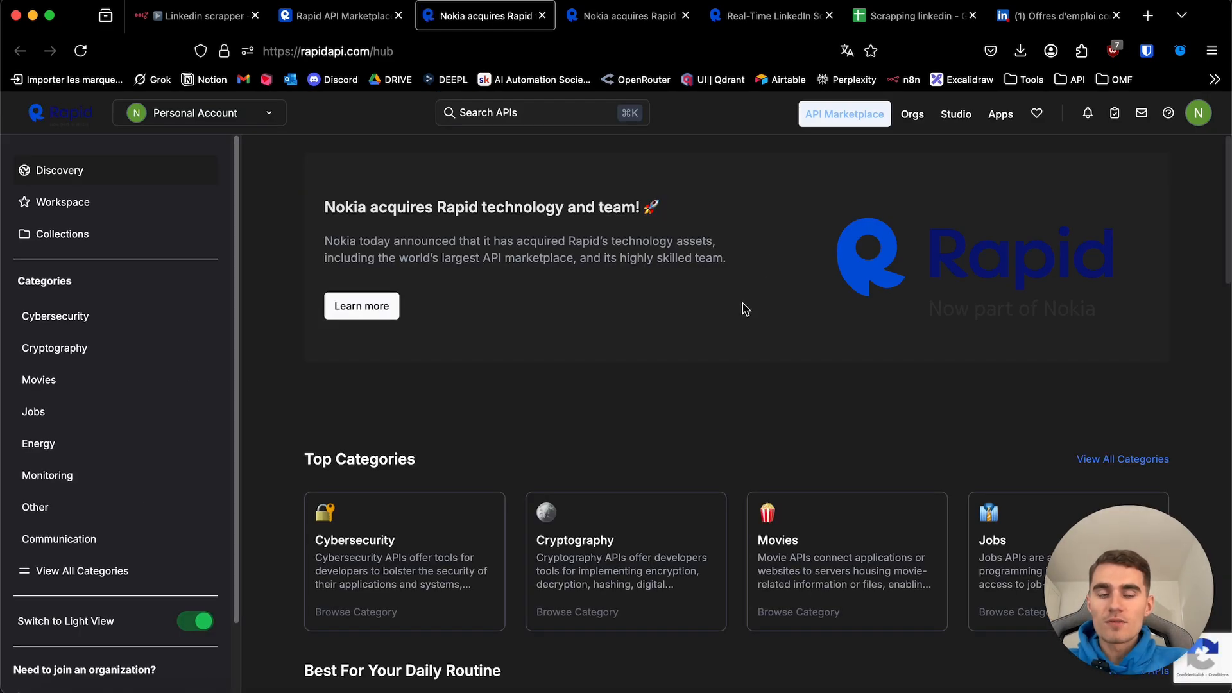
Step: Browse the marketplace hub's top categories, the "Best For Your Daily Routine" APIs and the top collections
scroll(684, 338, "down", 5)
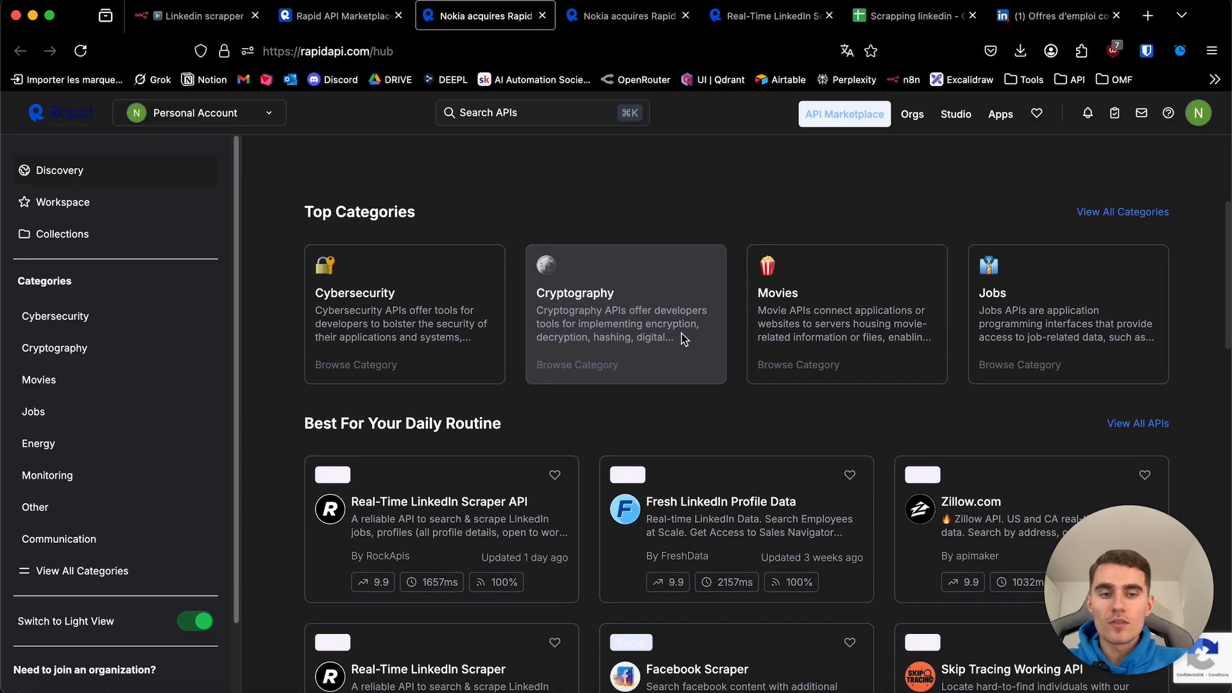
scroll(683, 339, "down", 2)
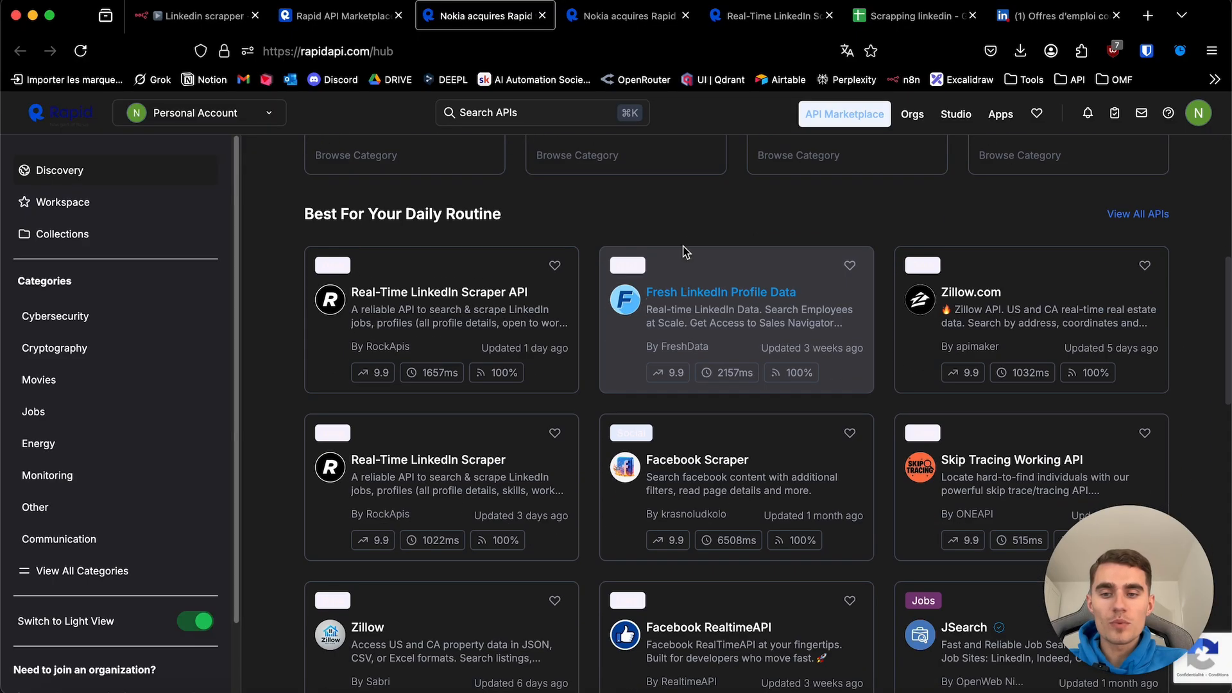
scroll(685, 226, "down", 1)
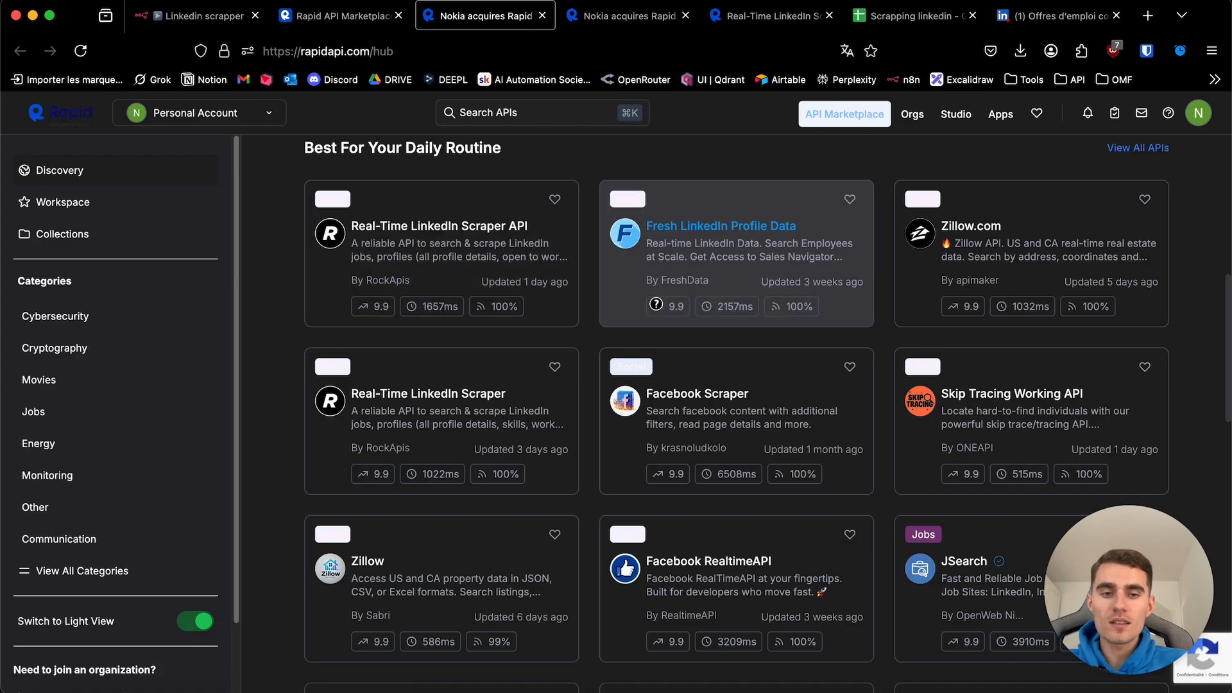
scroll(797, 275, "down", 2)
scroll(721, 302, "down", 3)
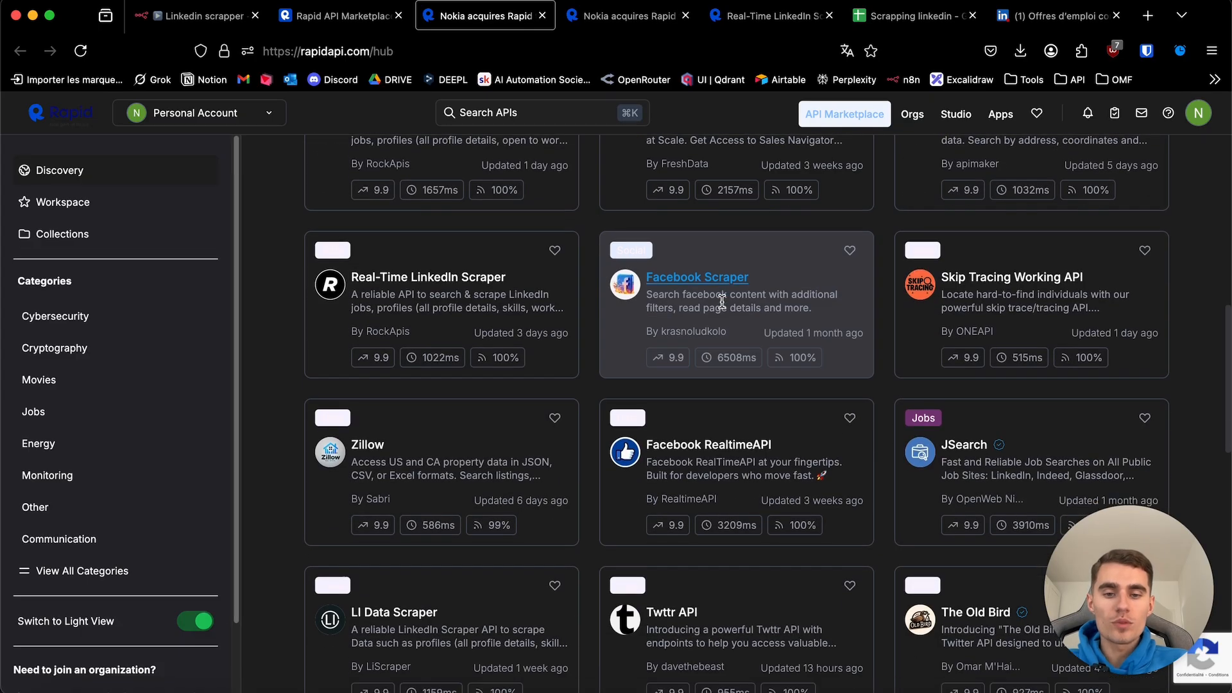
scroll(706, 302, "down", 2)
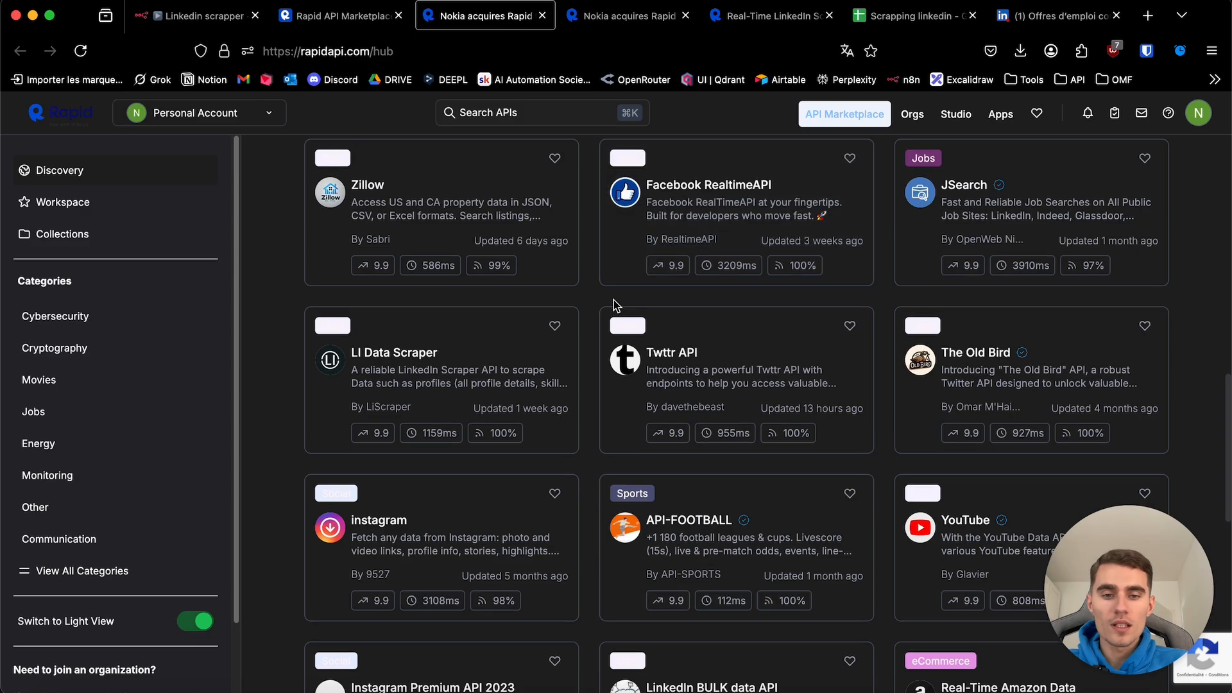
scroll(844, 371, "down", 5)
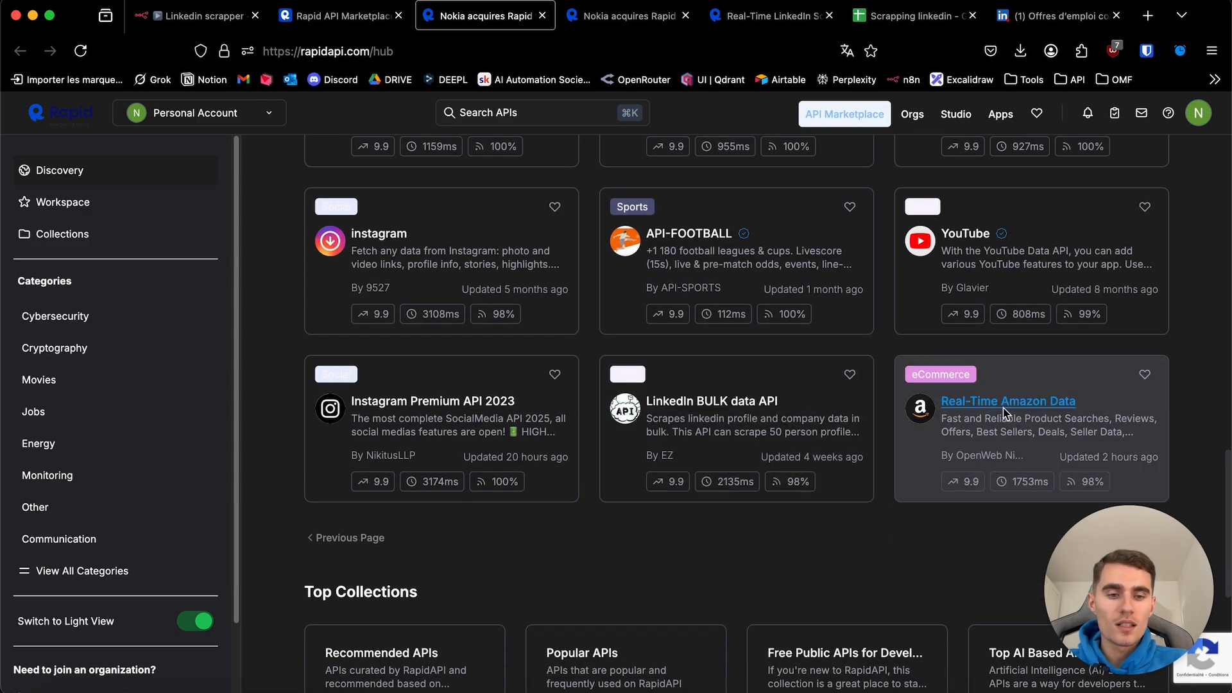
scroll(777, 347, "down", 4)
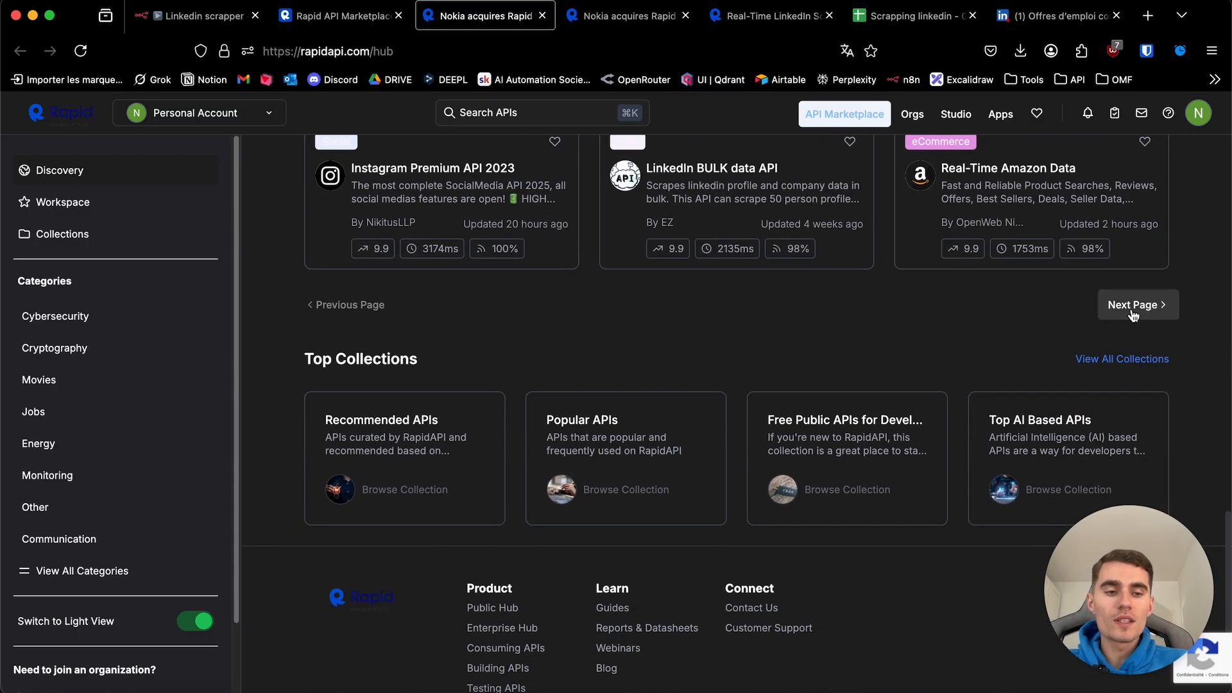
scroll(803, 333, "up", 10)
scroll(802, 332, "up", 8)
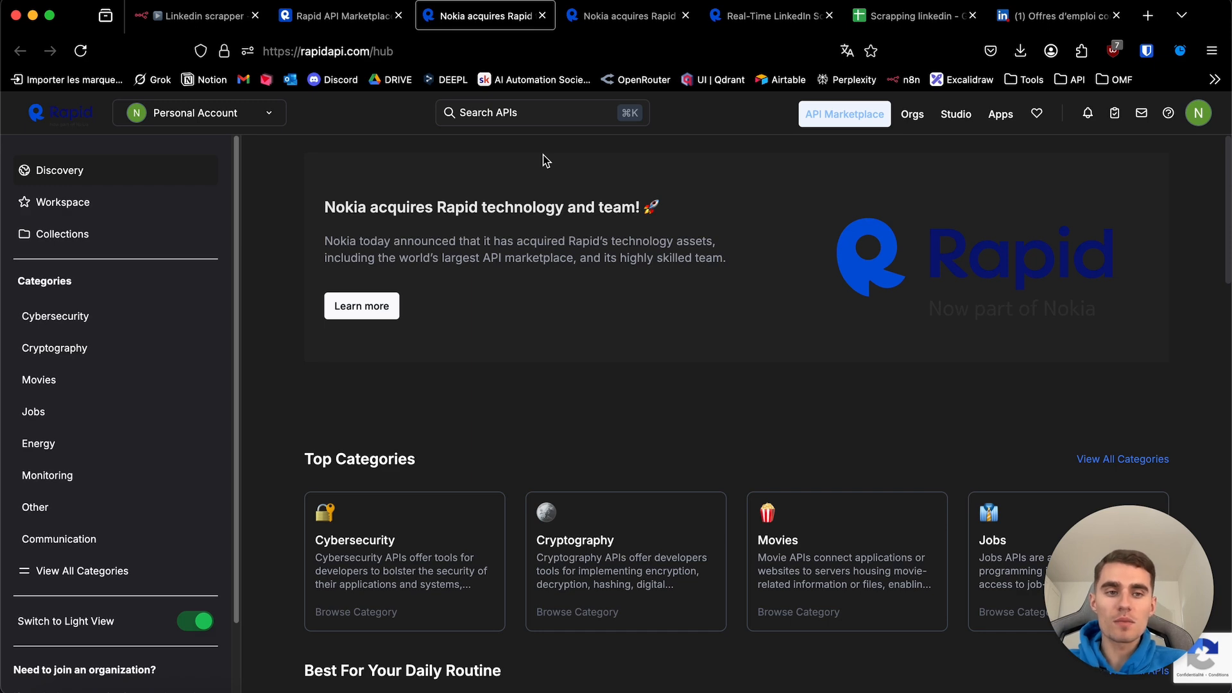
Step: Open the Real-Time LinkedIn Scraper API by RockApis from the "Best For Your Daily Routine" section
scroll(594, 364, "down", 3)
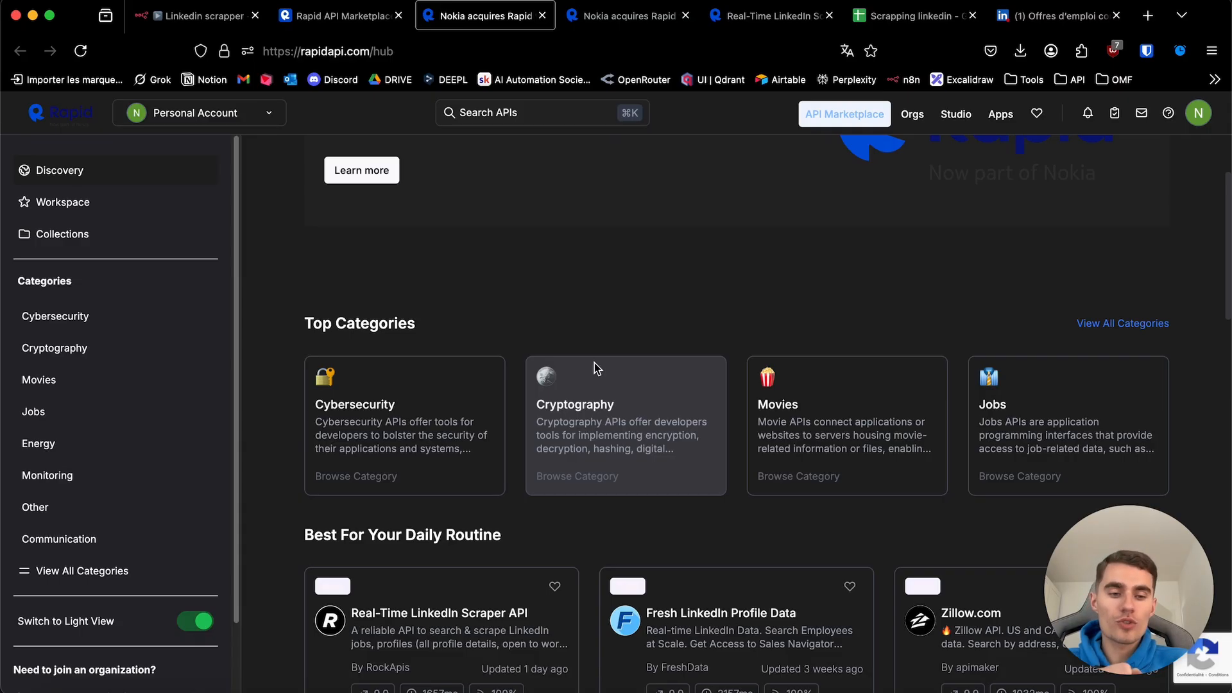
scroll(594, 363, "down", 4)
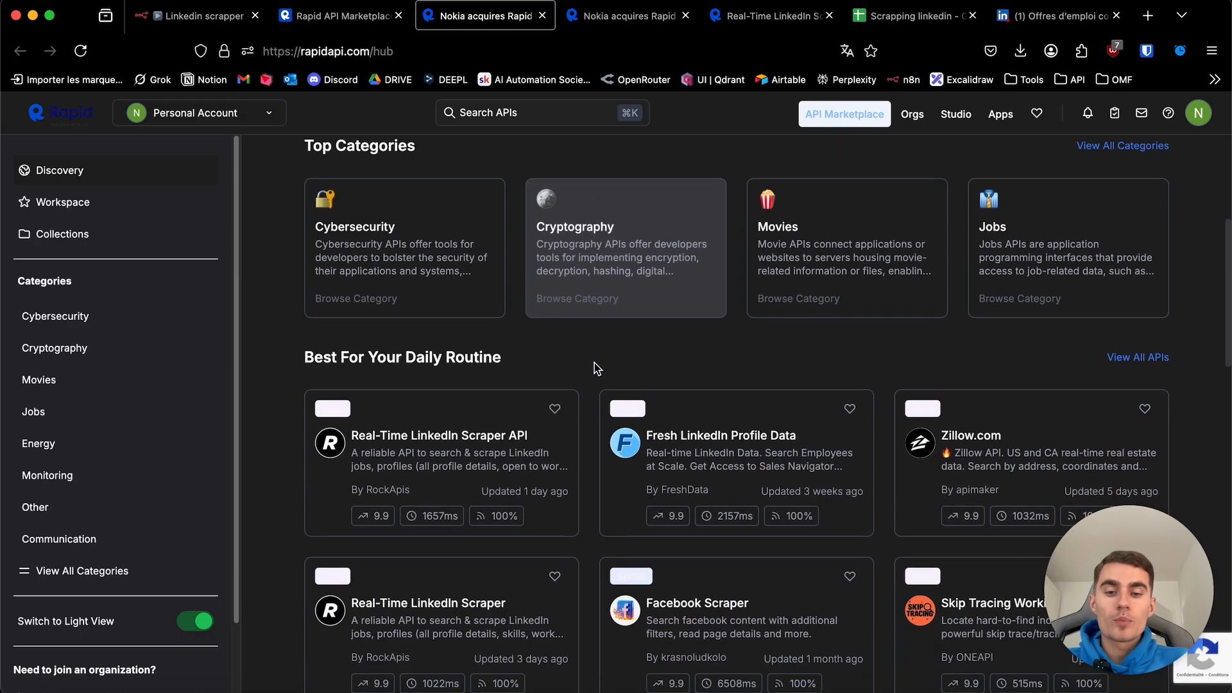
left_click(423, 442)
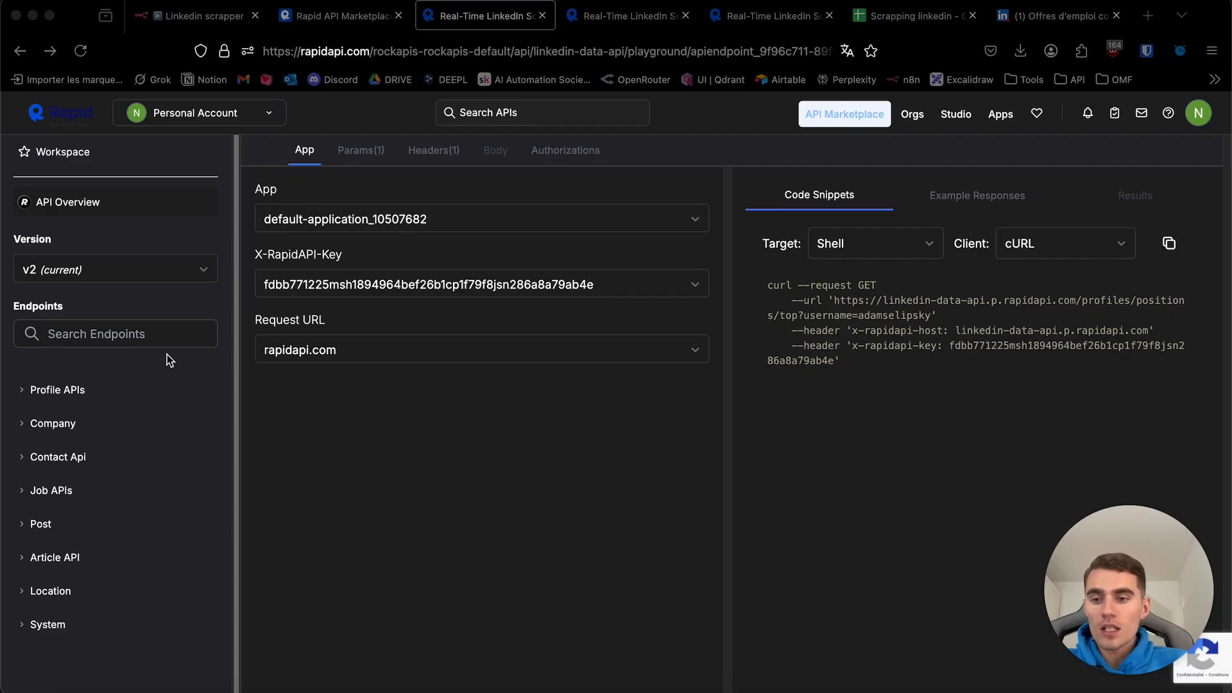
Step: Examine the endpoints in the Profile APIs group and collapse the group
scroll(118, 432, "down", 2)
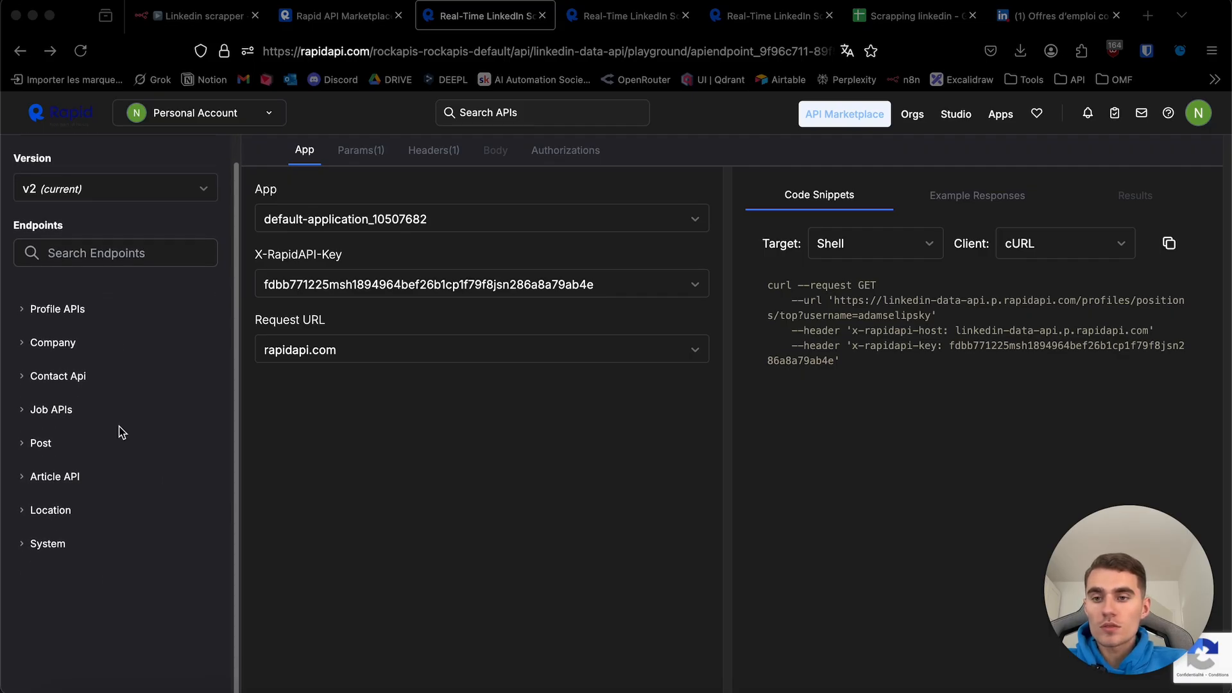
left_click(25, 318)
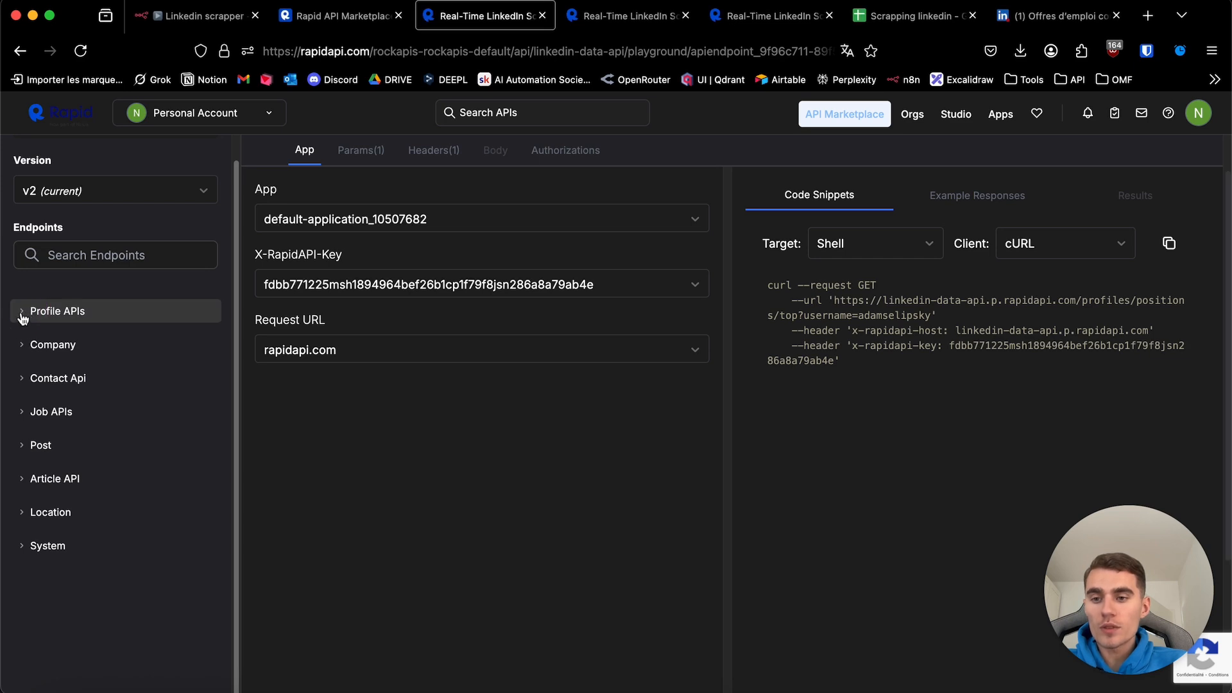
left_click(25, 317)
scroll(126, 407, "down", 2)
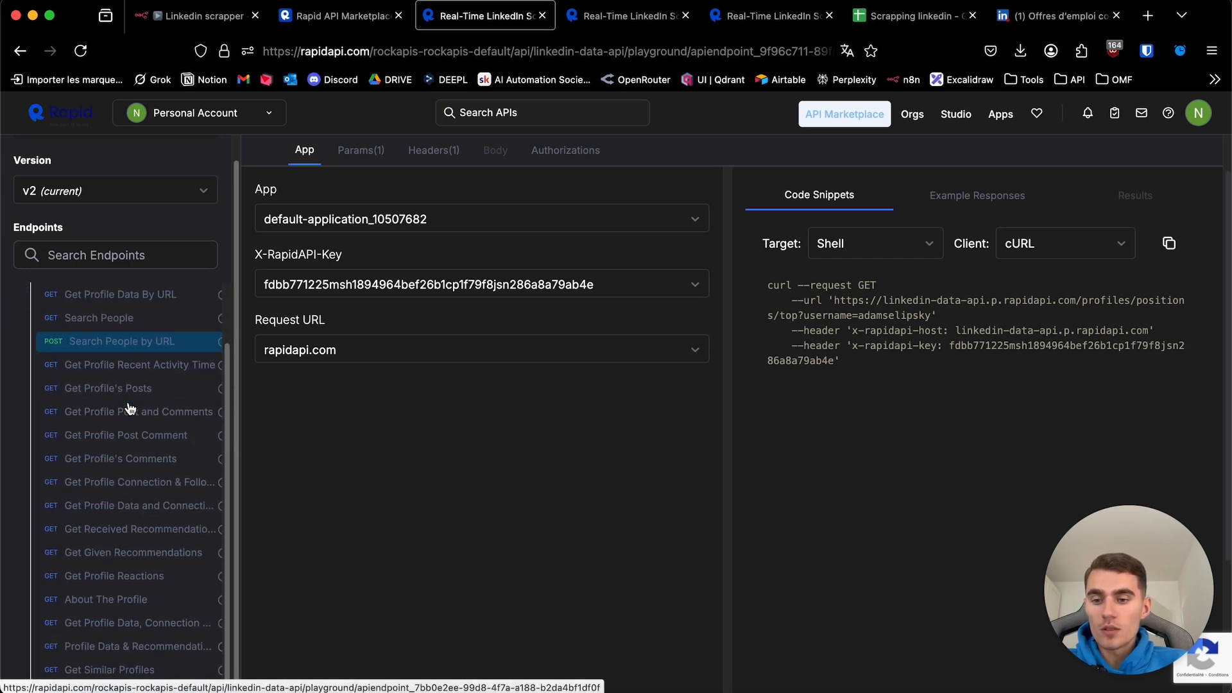
scroll(134, 516, "down", 2)
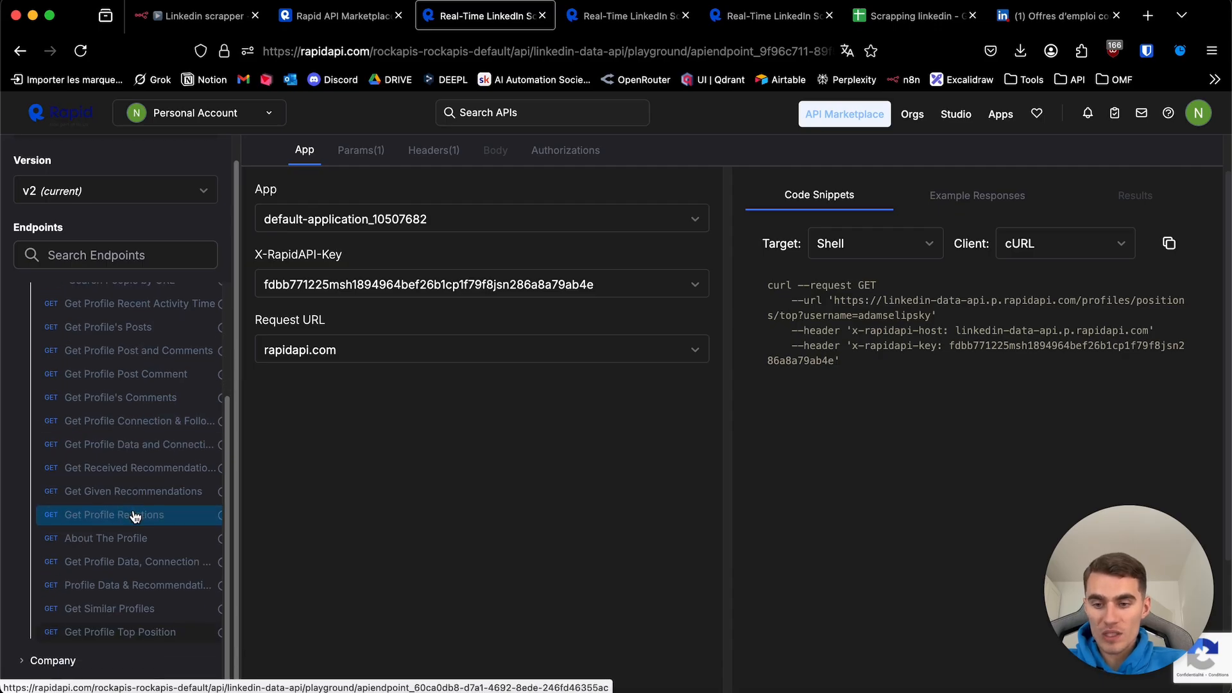
scroll(137, 527, "up", 2)
scroll(137, 530, "up", 2)
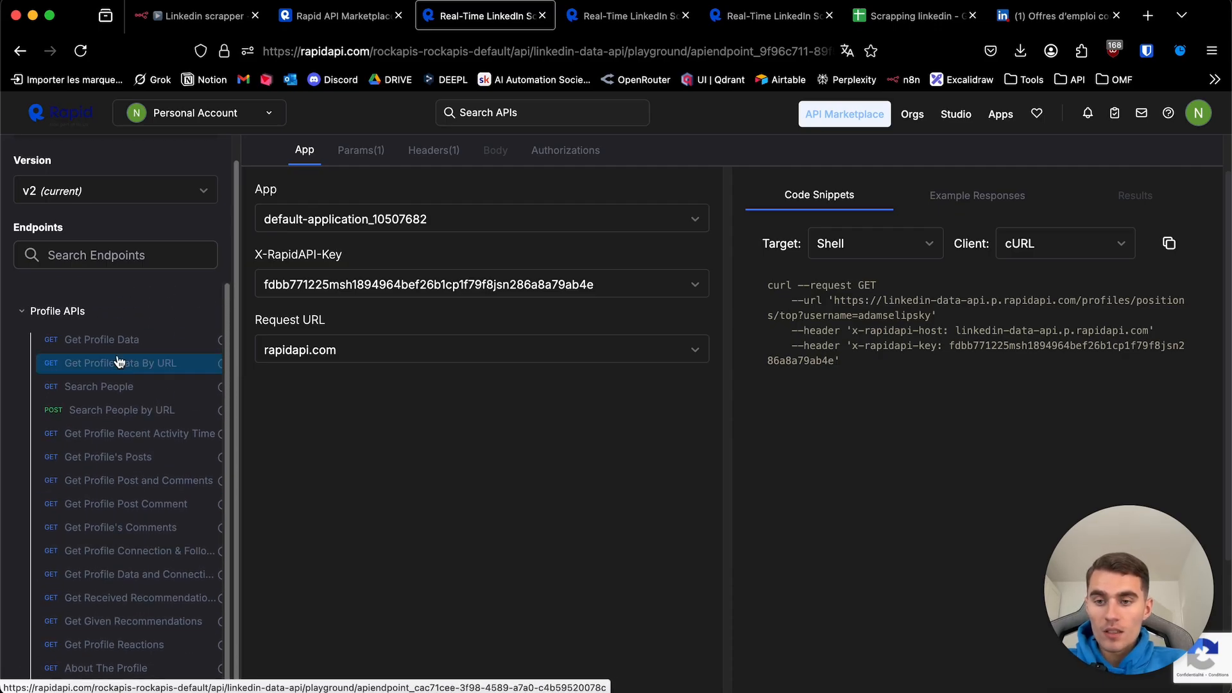
scroll(145, 475, "down", 2)
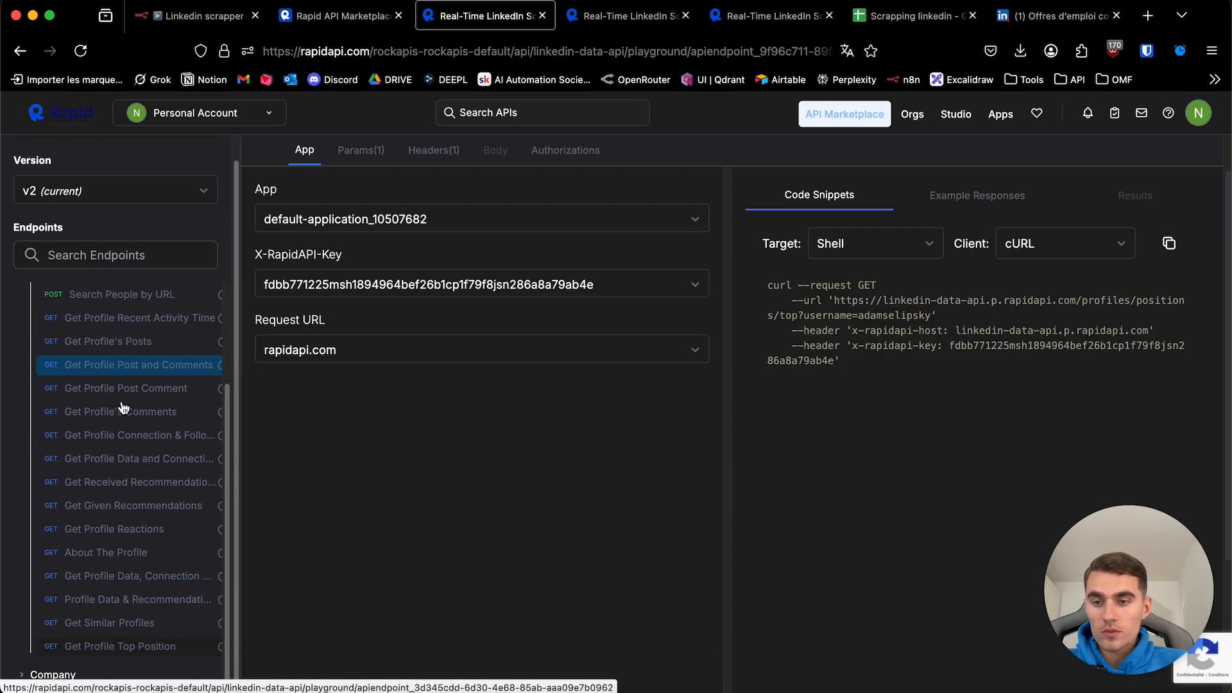
scroll(110, 522, "up", 3)
scroll(87, 398, "down", 3)
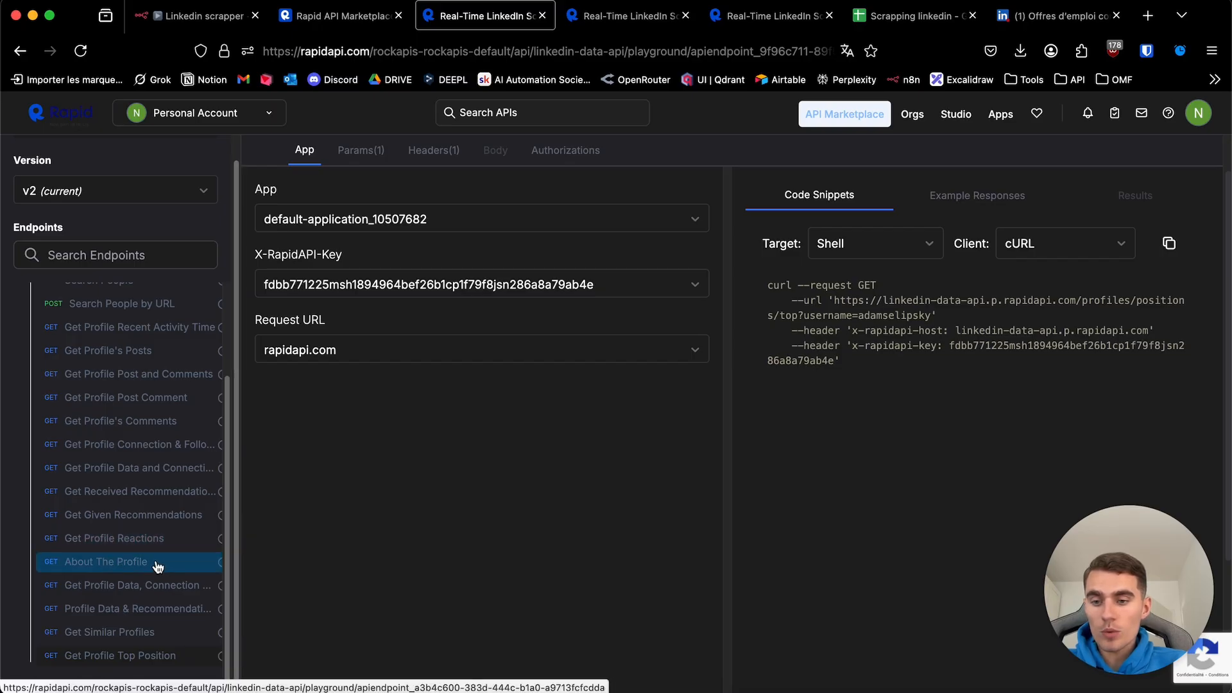
scroll(161, 564, "up", 3)
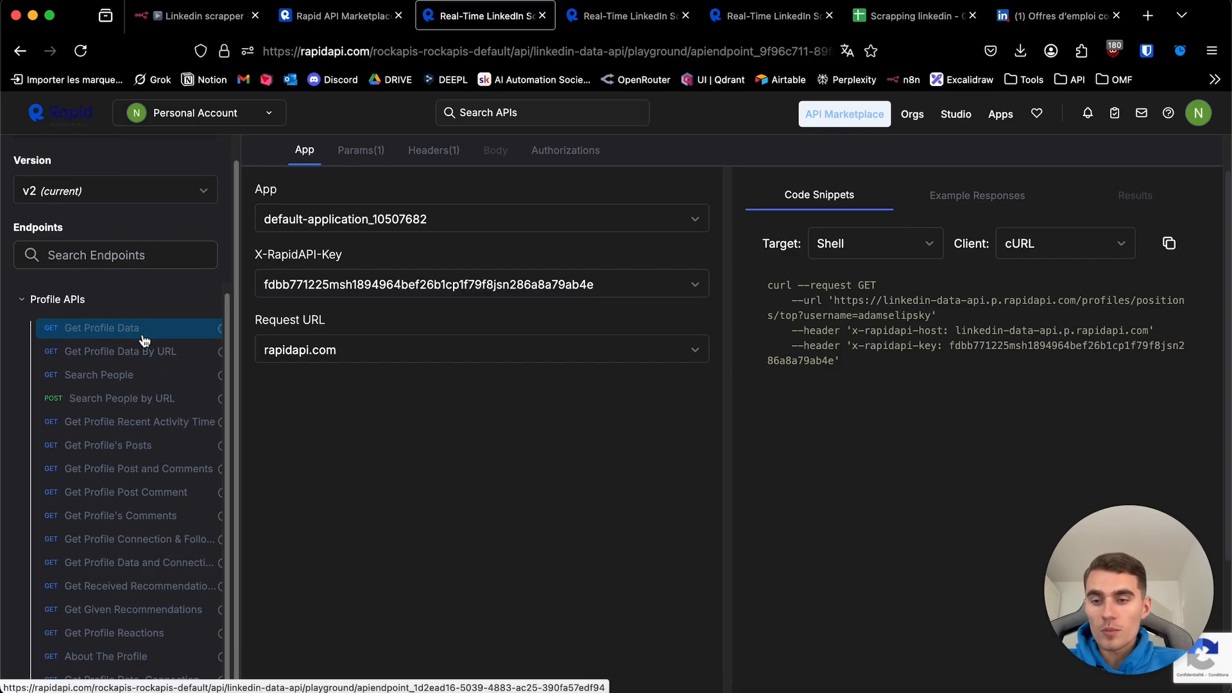
left_click(27, 302)
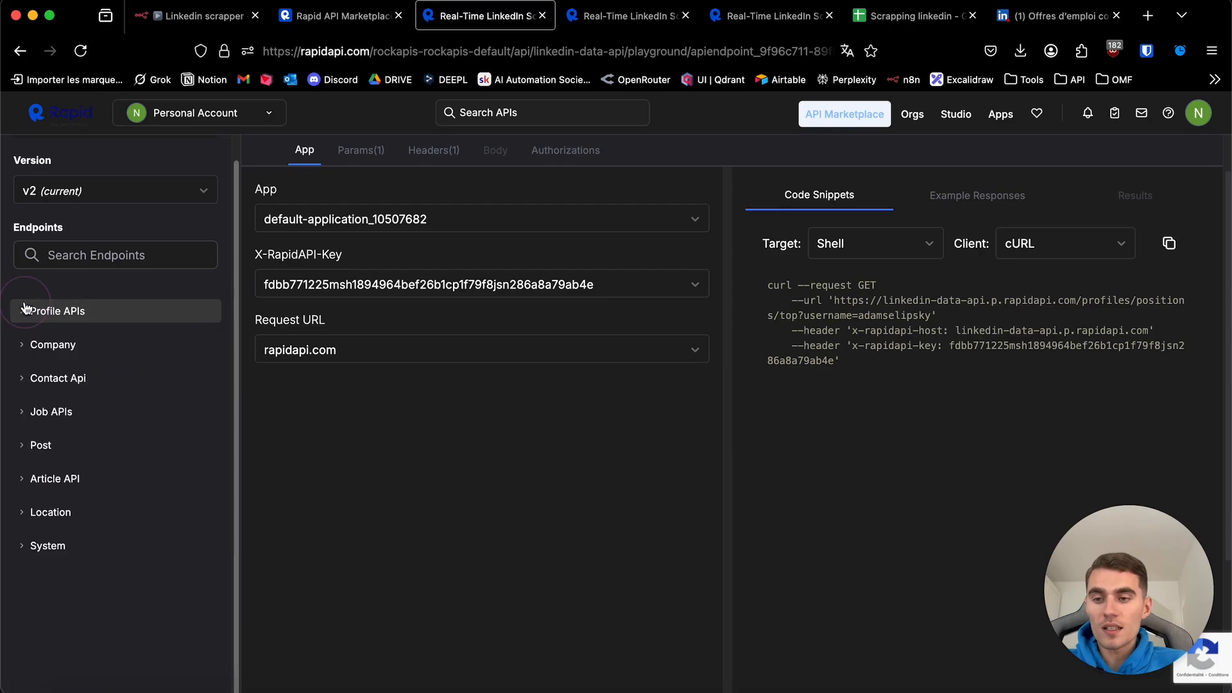
Step: Examine the endpoints in the Company group and collapse the group
left_click(62, 346)
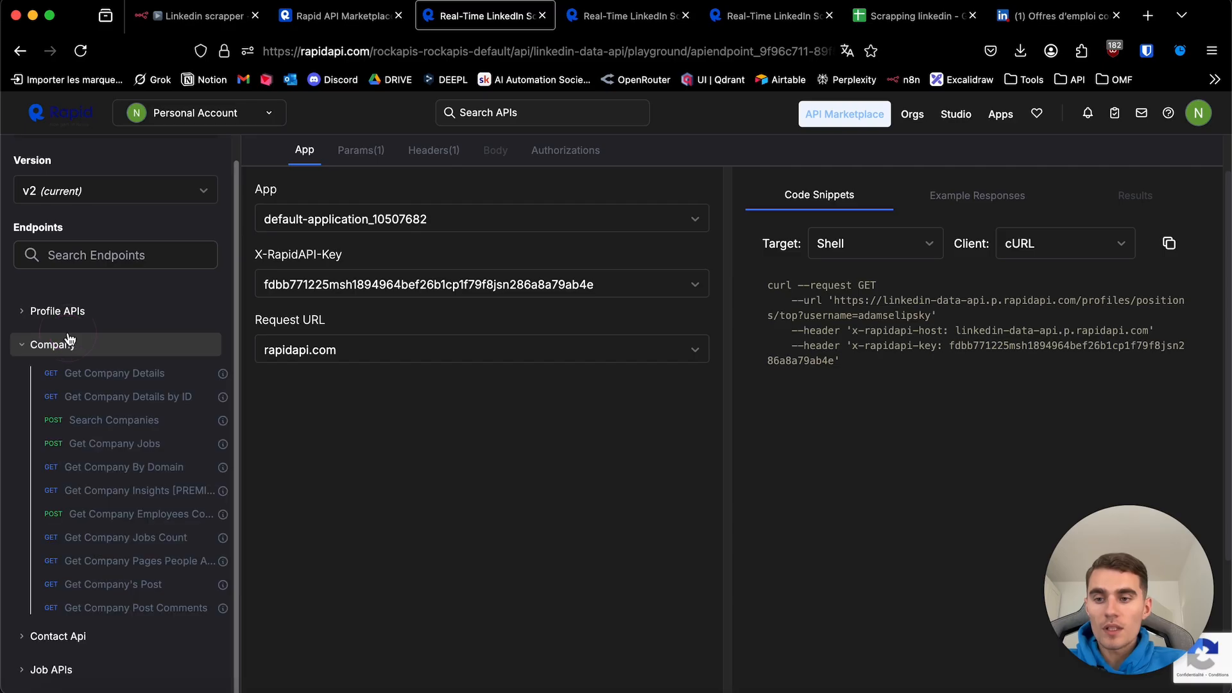
scroll(94, 409, "down", 2)
left_click(110, 288)
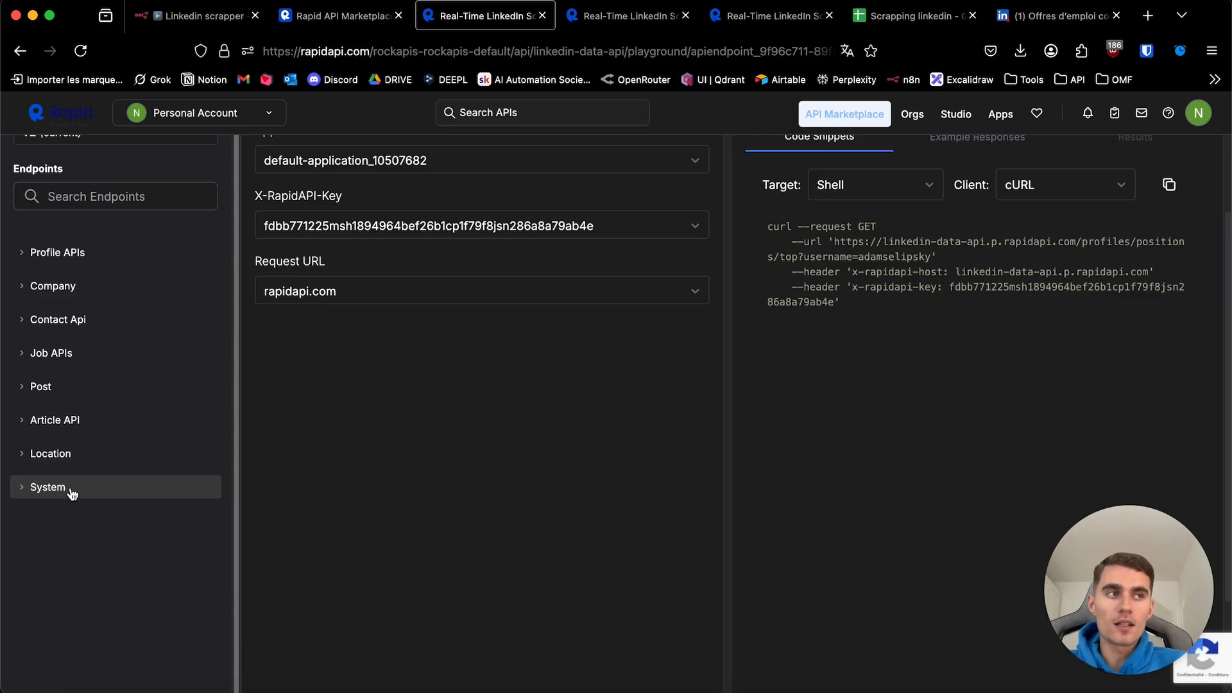
Step: Open the Search Jobs endpoint from the Job APIs group and copy its cURL request snippet
scroll(103, 334, "up", 2)
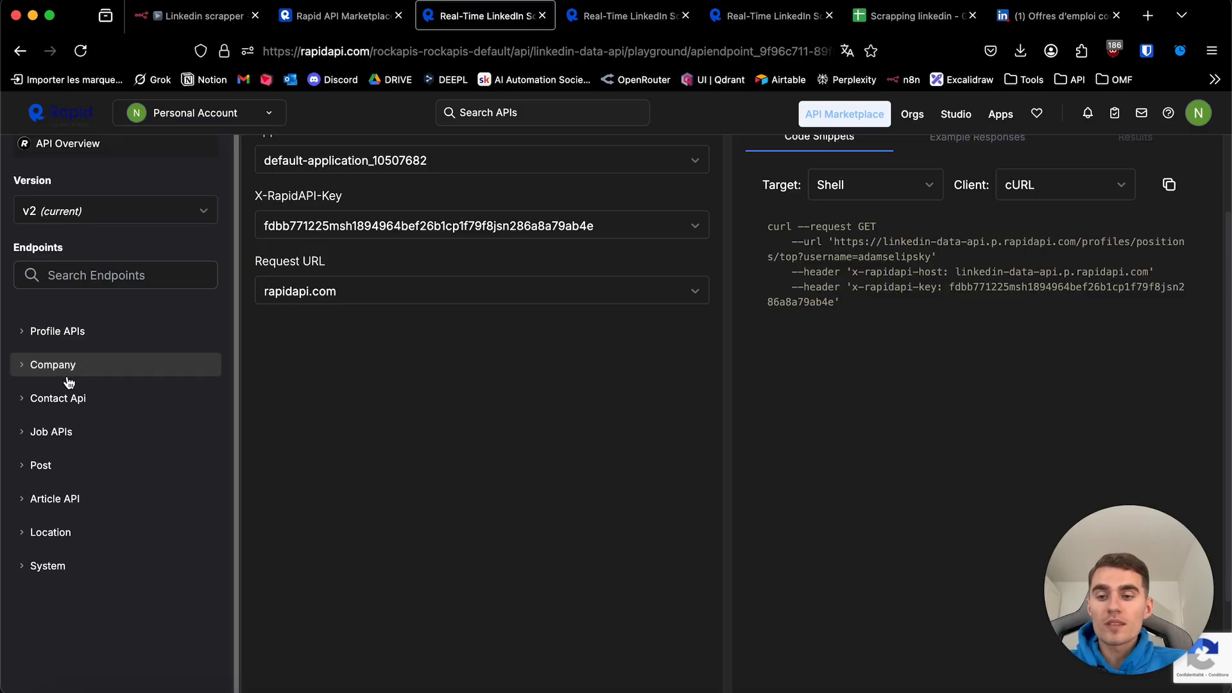
left_click(63, 434)
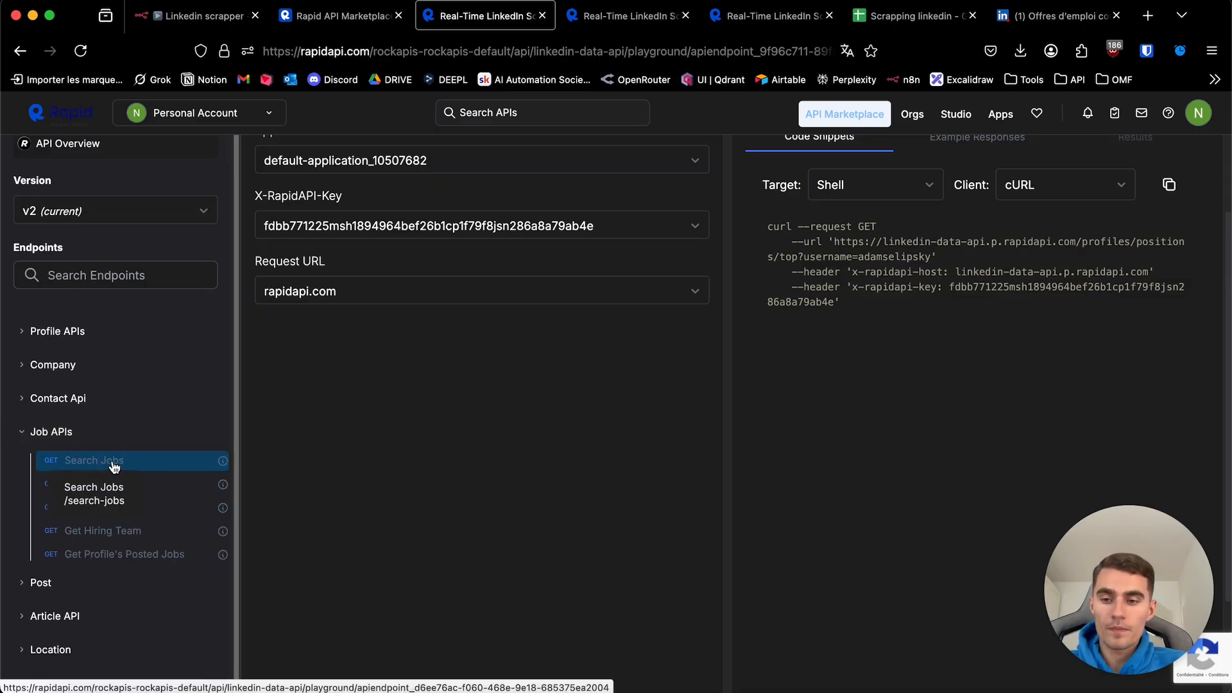
left_click(113, 466)
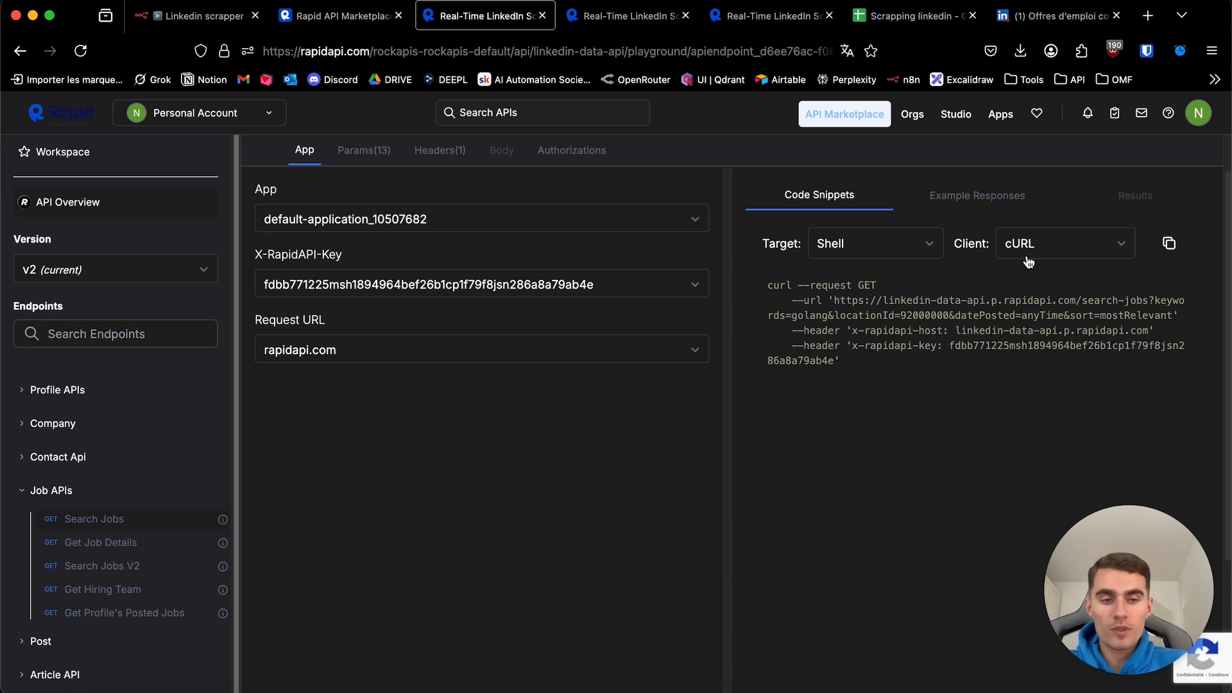
left_click(1169, 243)
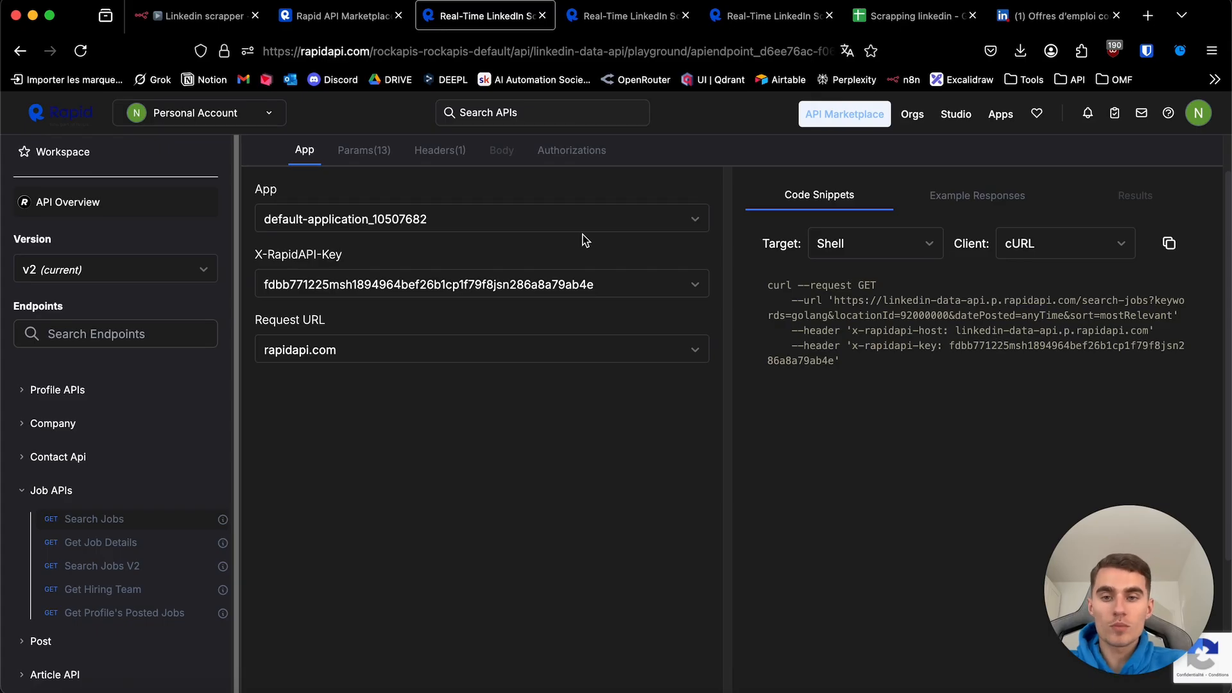
Step: Set the Search Jobs query parameter keywords to "comptable"
left_click(375, 161)
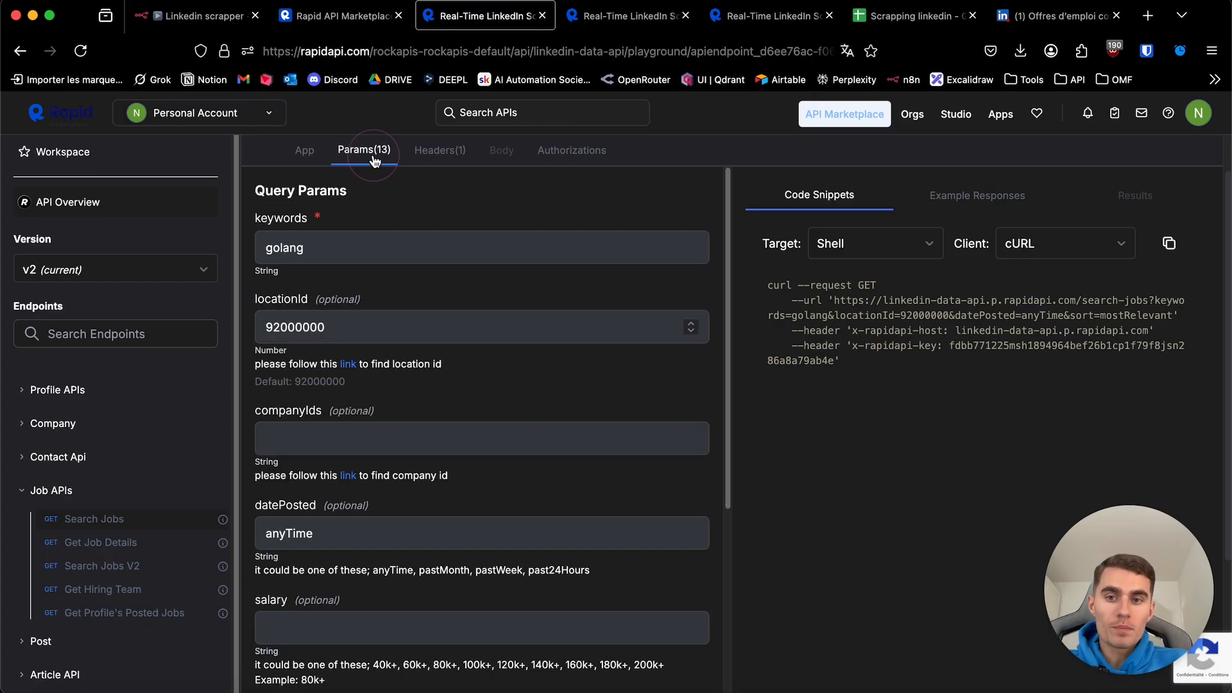
double_click(312, 247)
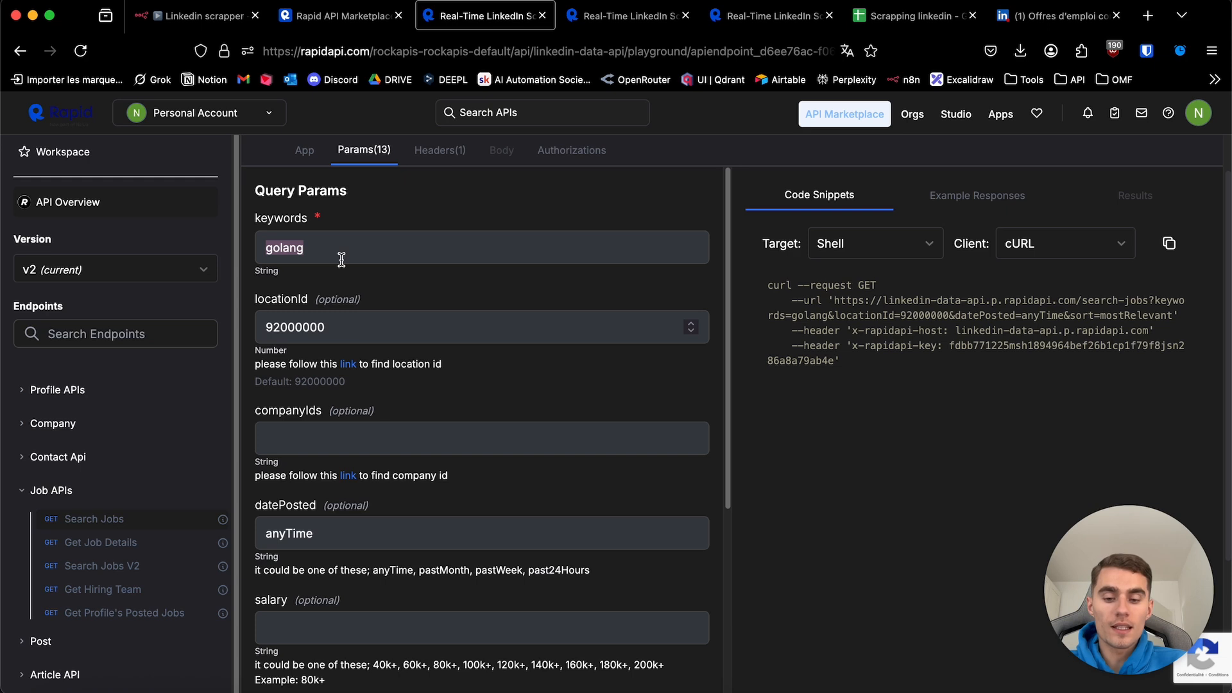
type("comptable")
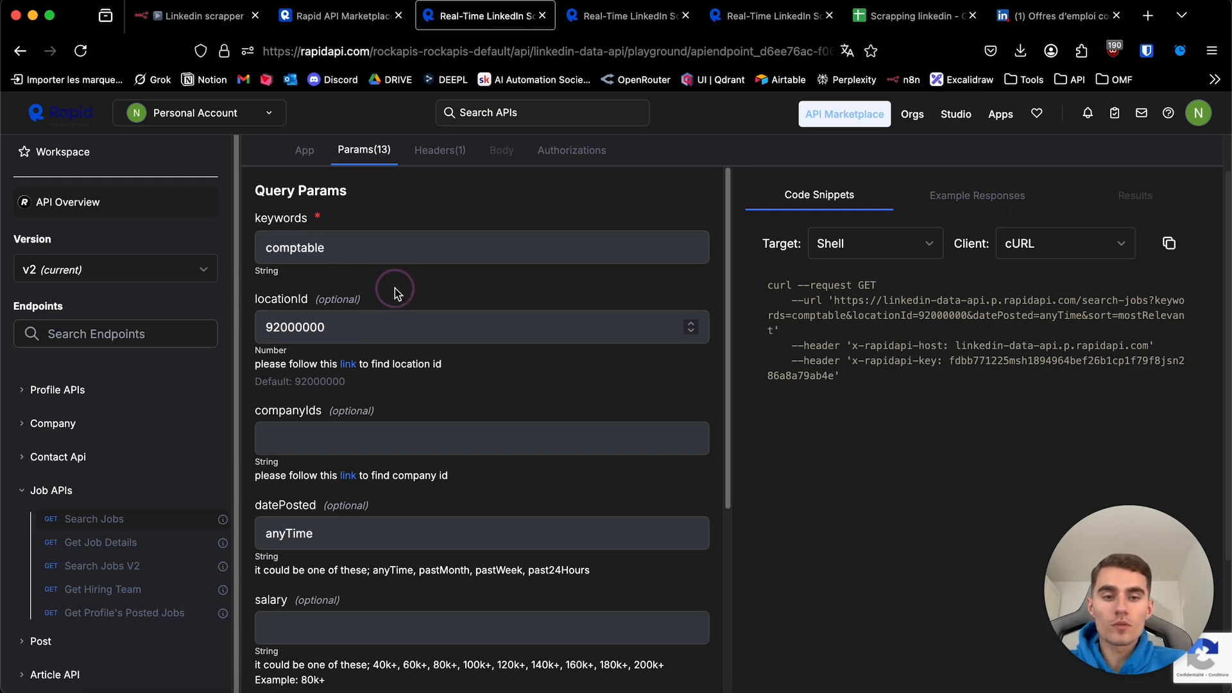
Step: Examine the optional Search Jobs query parameters, from locationId and datePosted down to industryIds and onsiteRemote
double_click(371, 325)
left_click(433, 292)
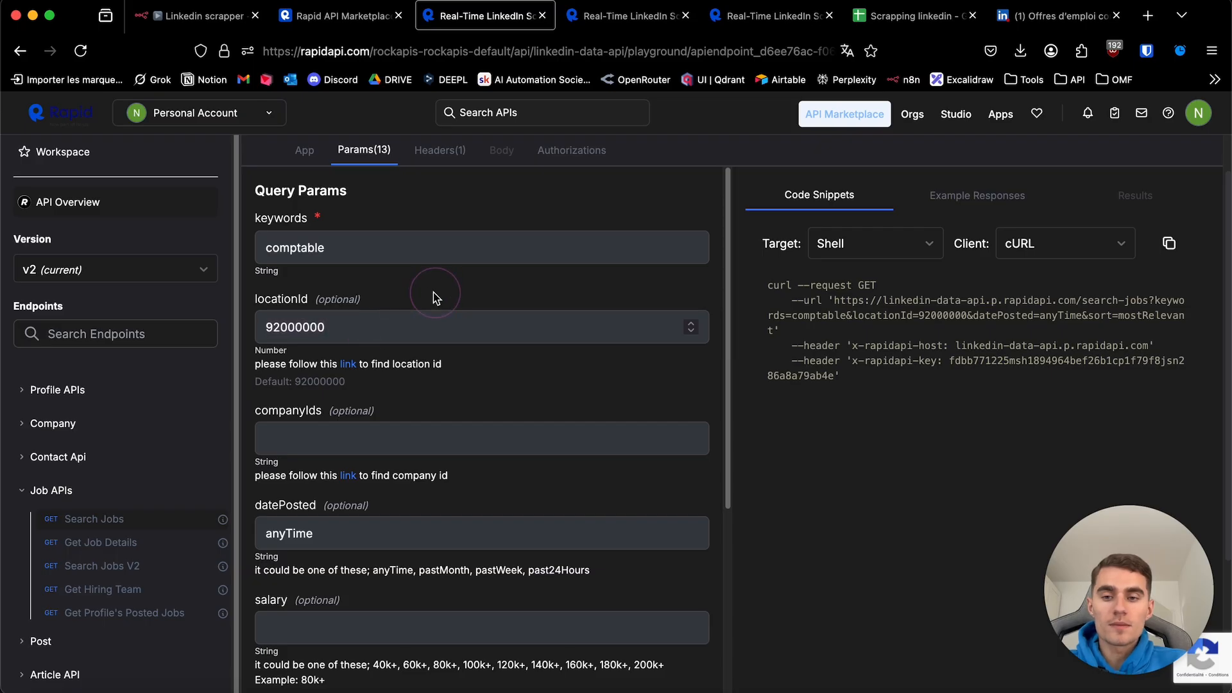
scroll(347, 385, "down", 3)
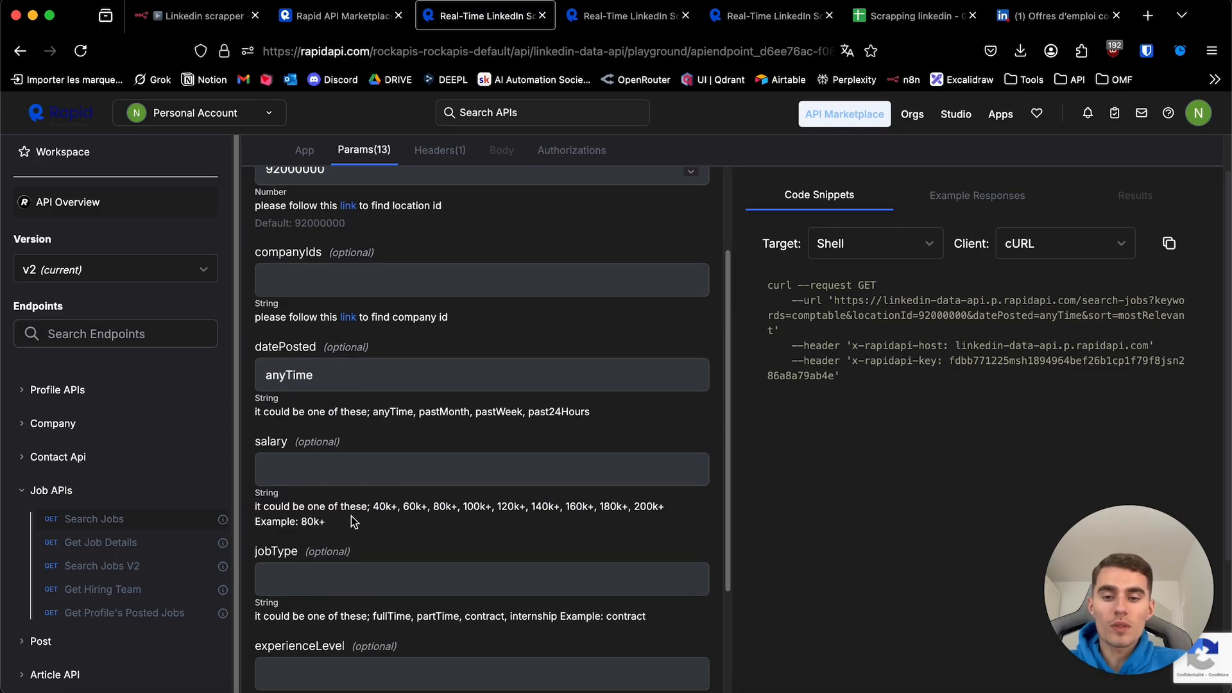
scroll(352, 521, "down", 10)
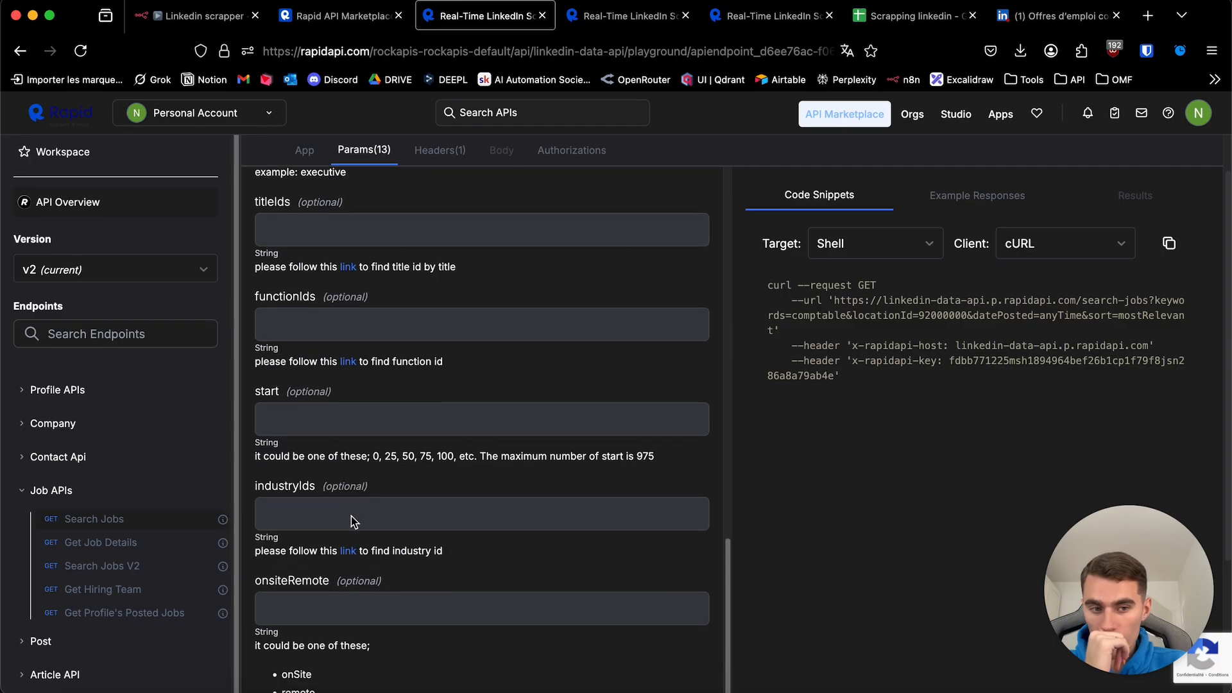
Step: Copy the cURL request snippet of the Search Jobs endpoint with the "comptable" keyword
scroll(352, 517, "up", 12)
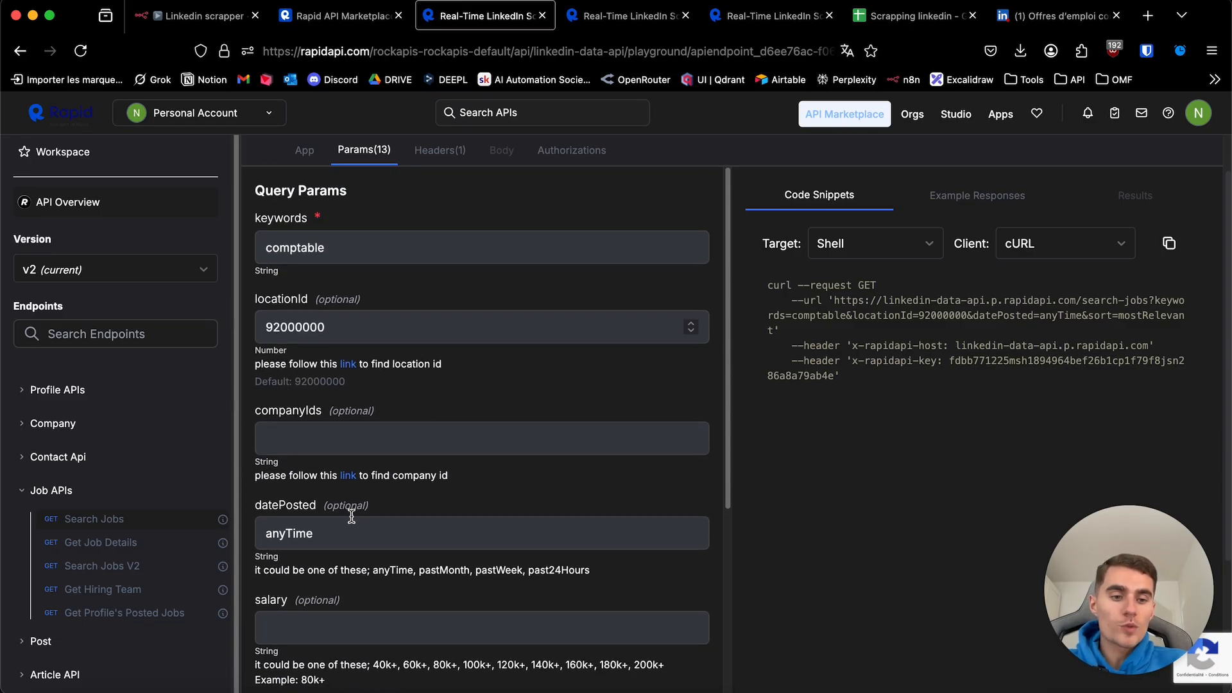
left_click(1169, 243)
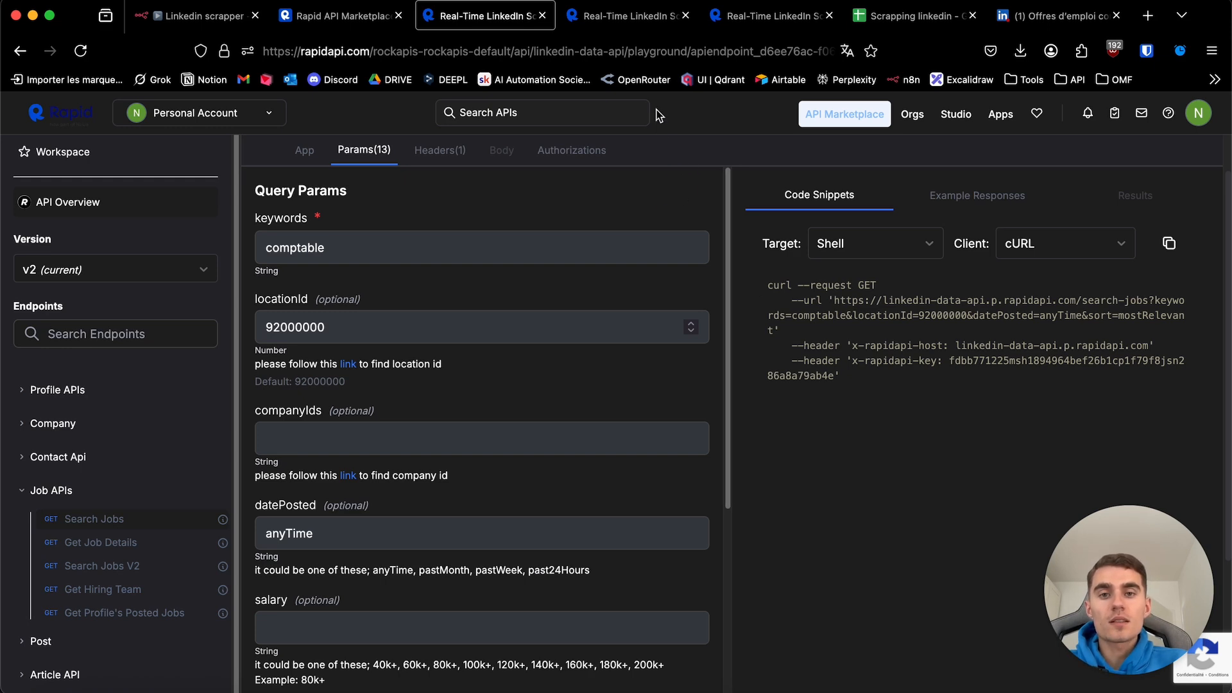
Step: Switch to the Real-Time LinkedIn Scraper API overview page and examine its available plans and description
left_click(638, 23)
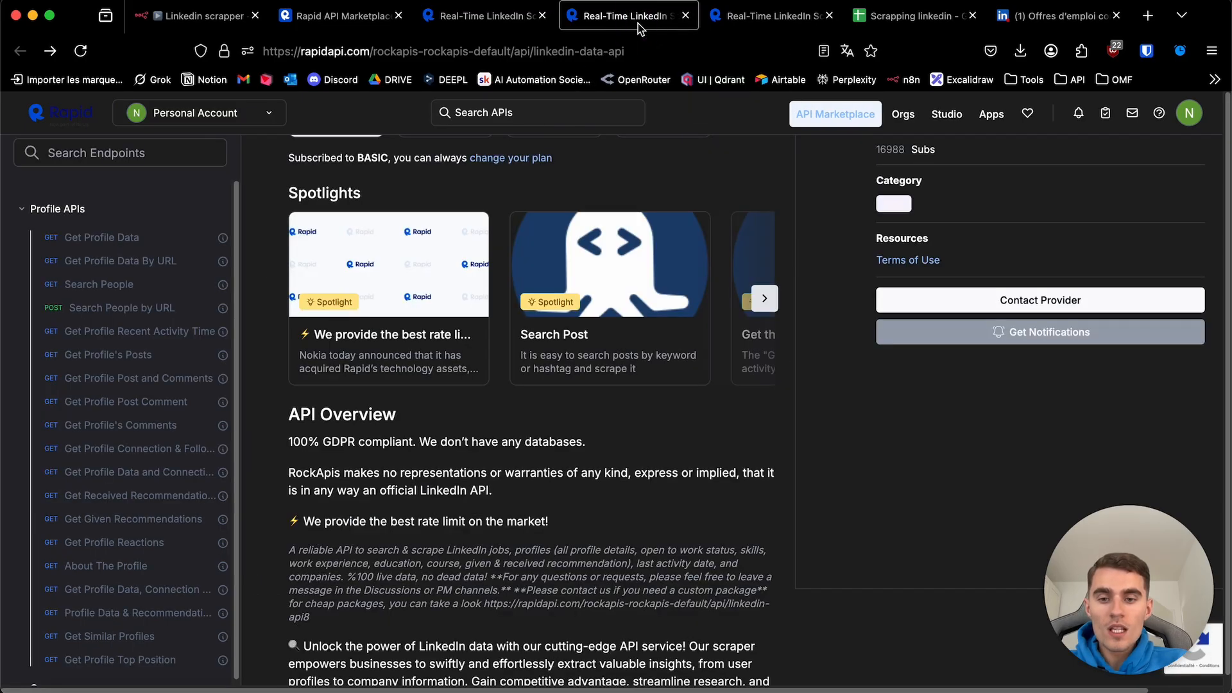
scroll(485, 425, "up", 3)
scroll(487, 433, "up", 2)
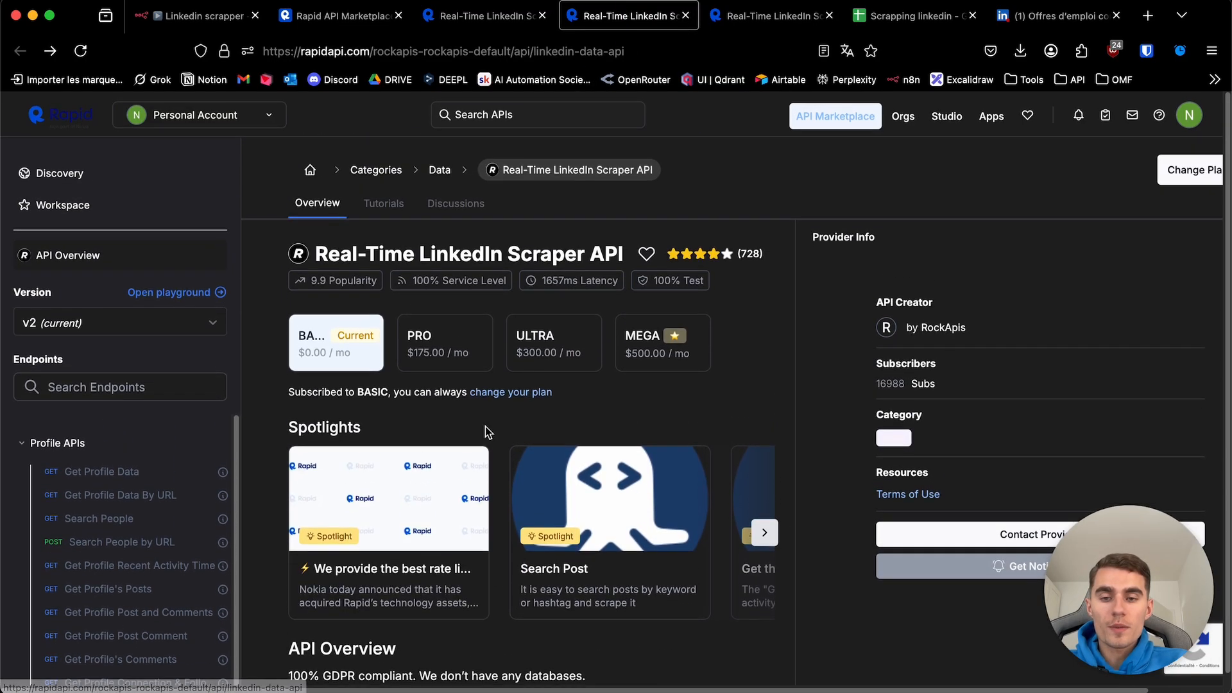
scroll(487, 433, "down", 1)
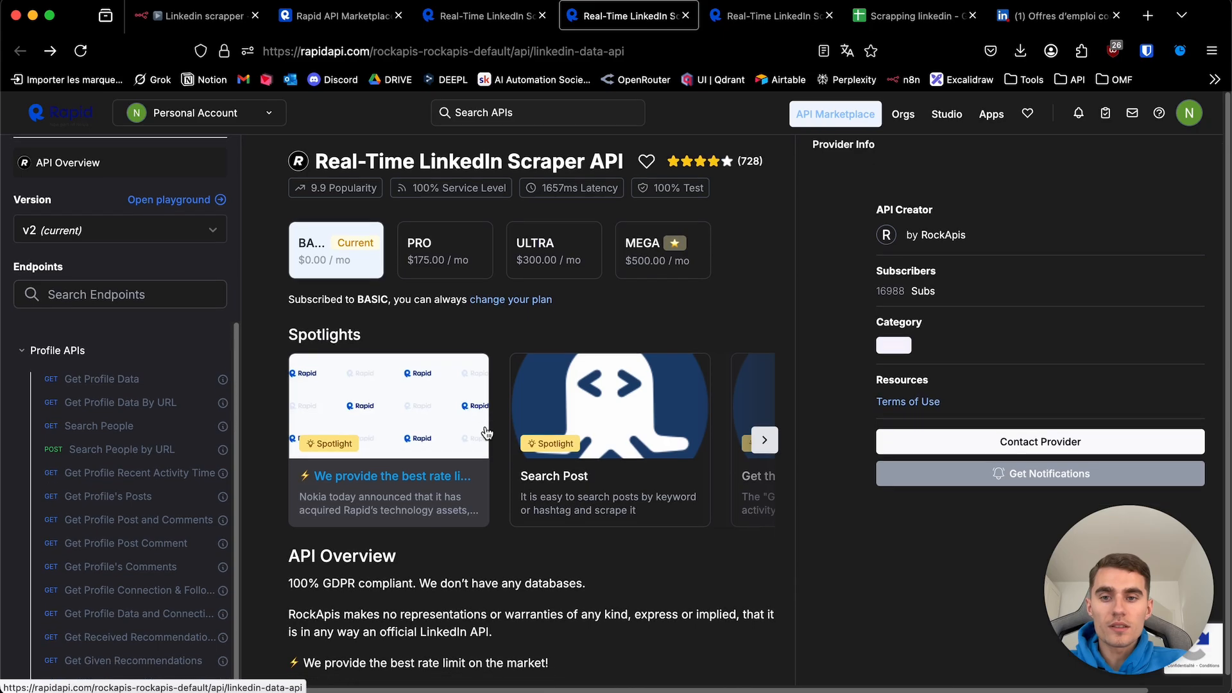
scroll(529, 318, "down", 2)
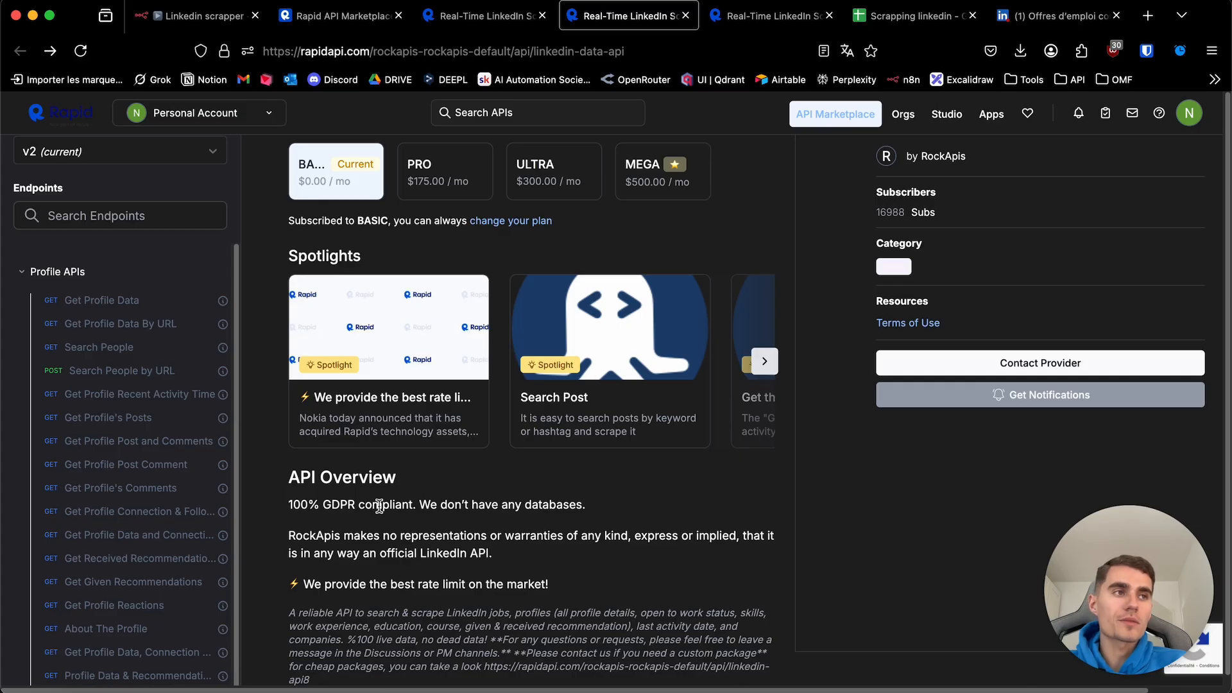
scroll(379, 506, "up", 1)
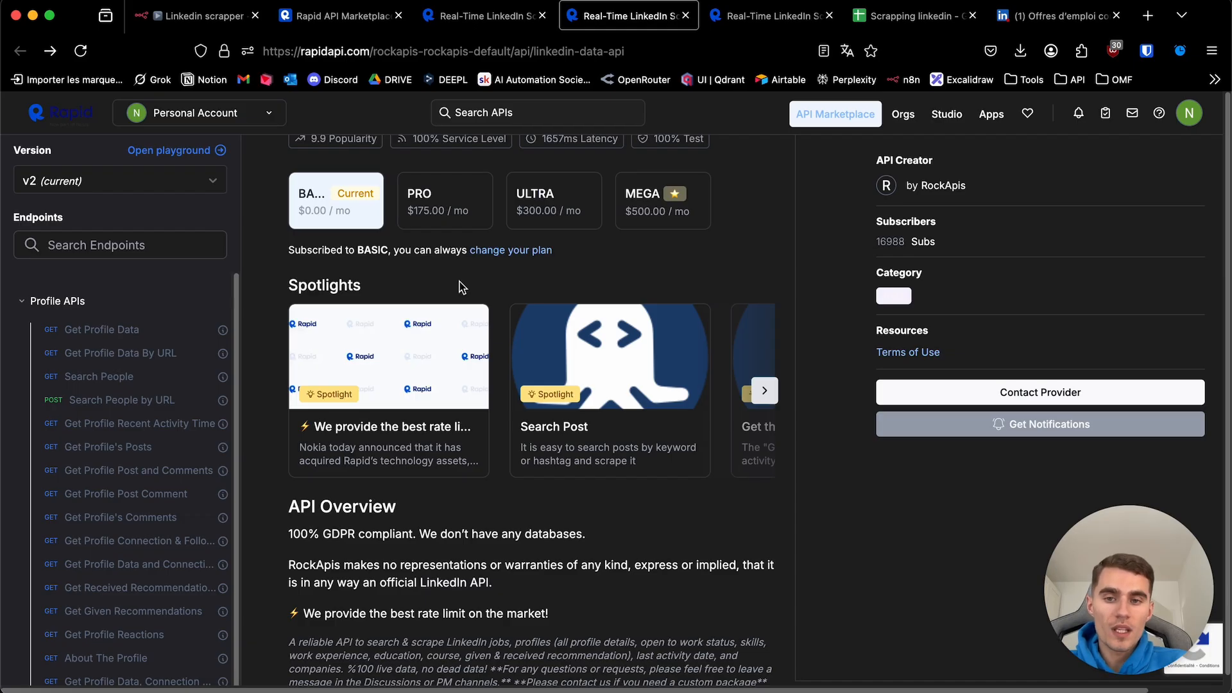
scroll(456, 280, "up", 5)
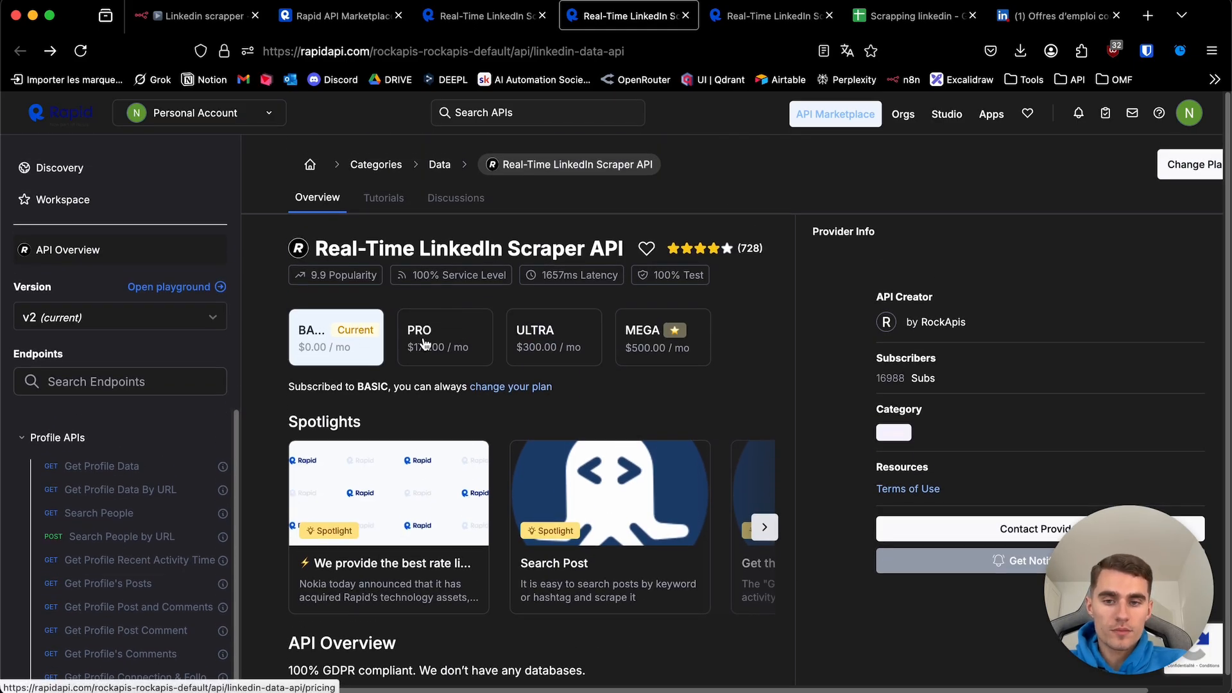
Step: Open the API's pricing page and compare the credits, requests and rate limits of the Basic, Pro, Ultra and Mega plans
left_click(423, 345)
scroll(379, 294, "down", 2)
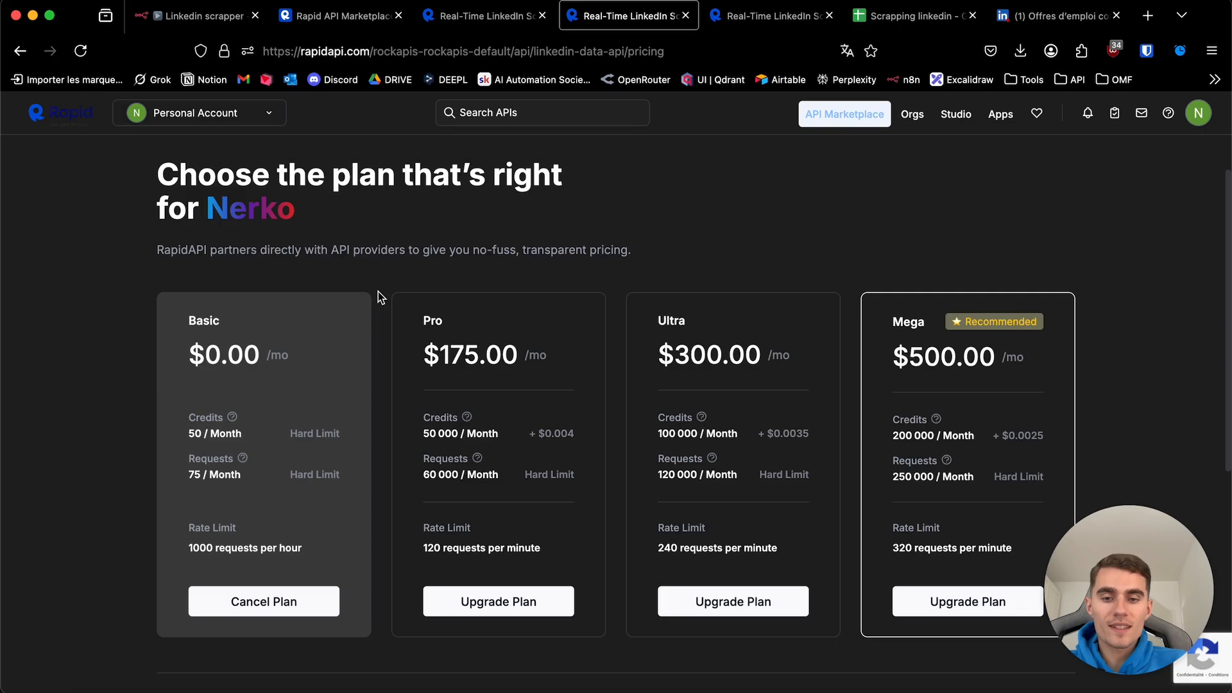
scroll(377, 295, "down", 2)
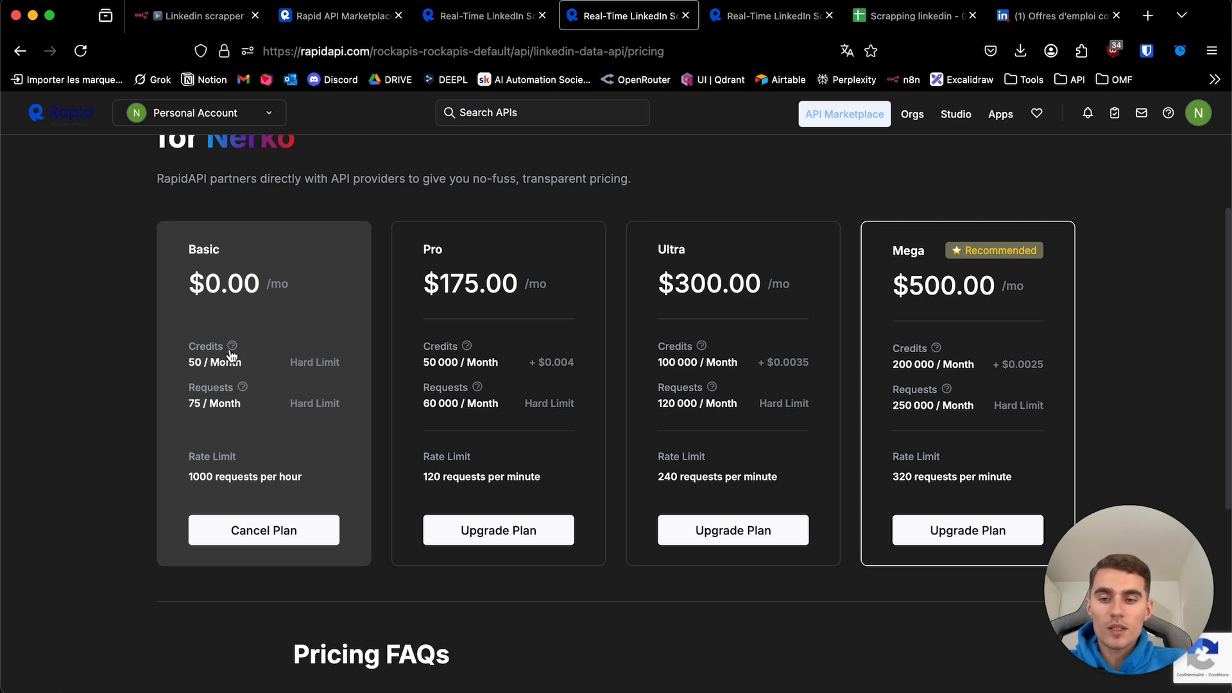
mouse_move(242, 393)
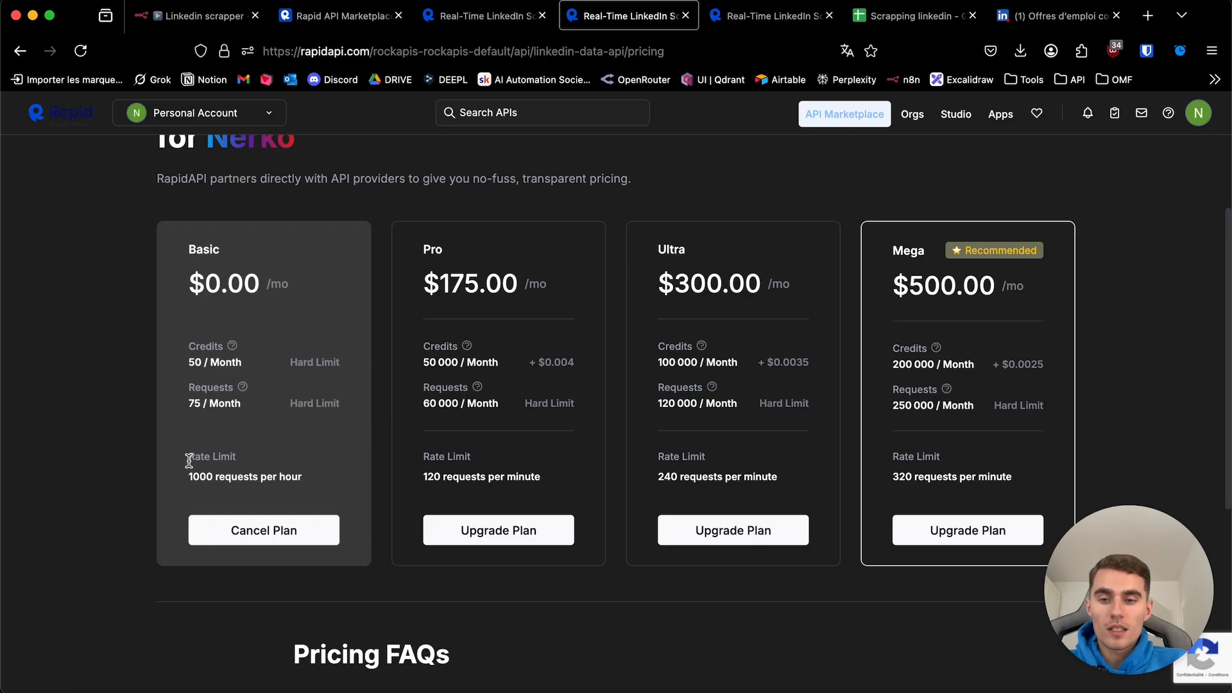
left_click_drag(188, 460, 152, 458)
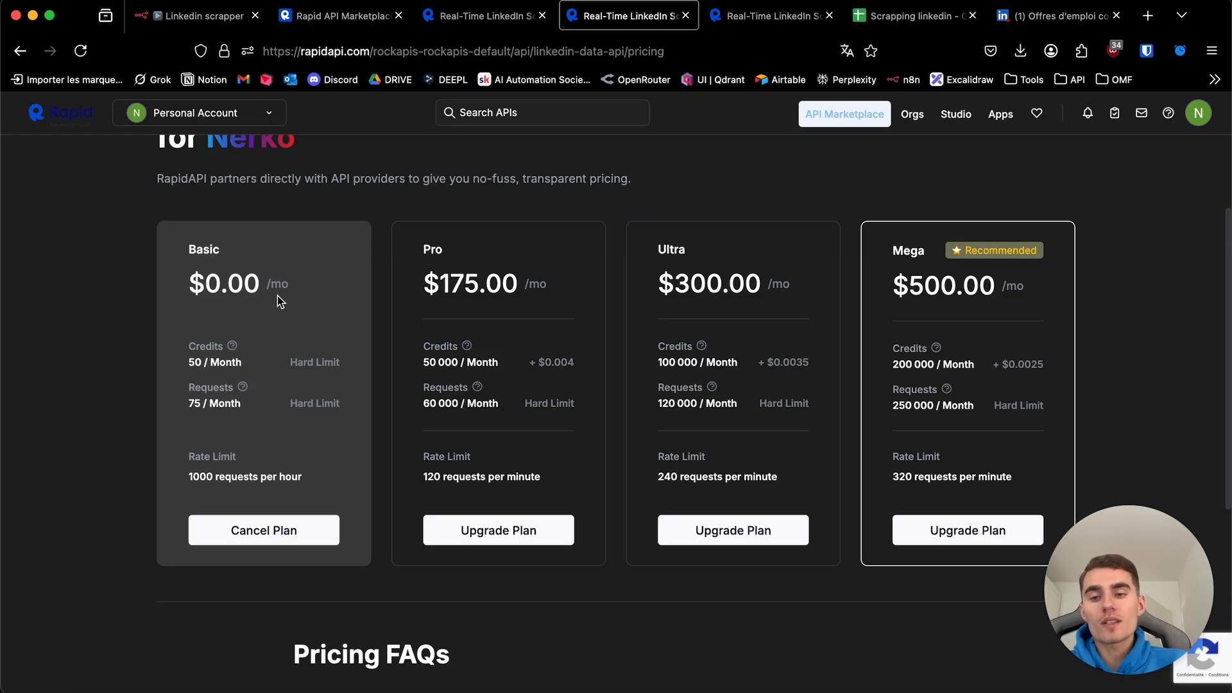
scroll(280, 301, "up", 1)
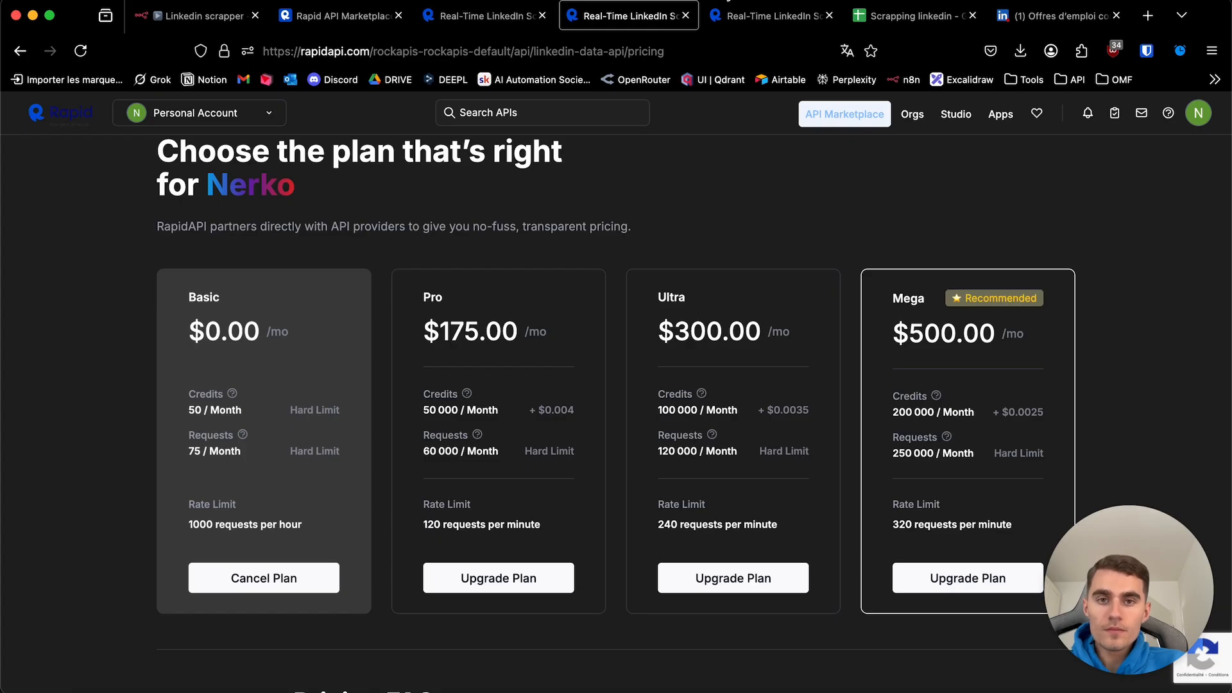
Step: Return to the Search Jobs playground and review its query parameters, including the keywords value
left_click(475, 15)
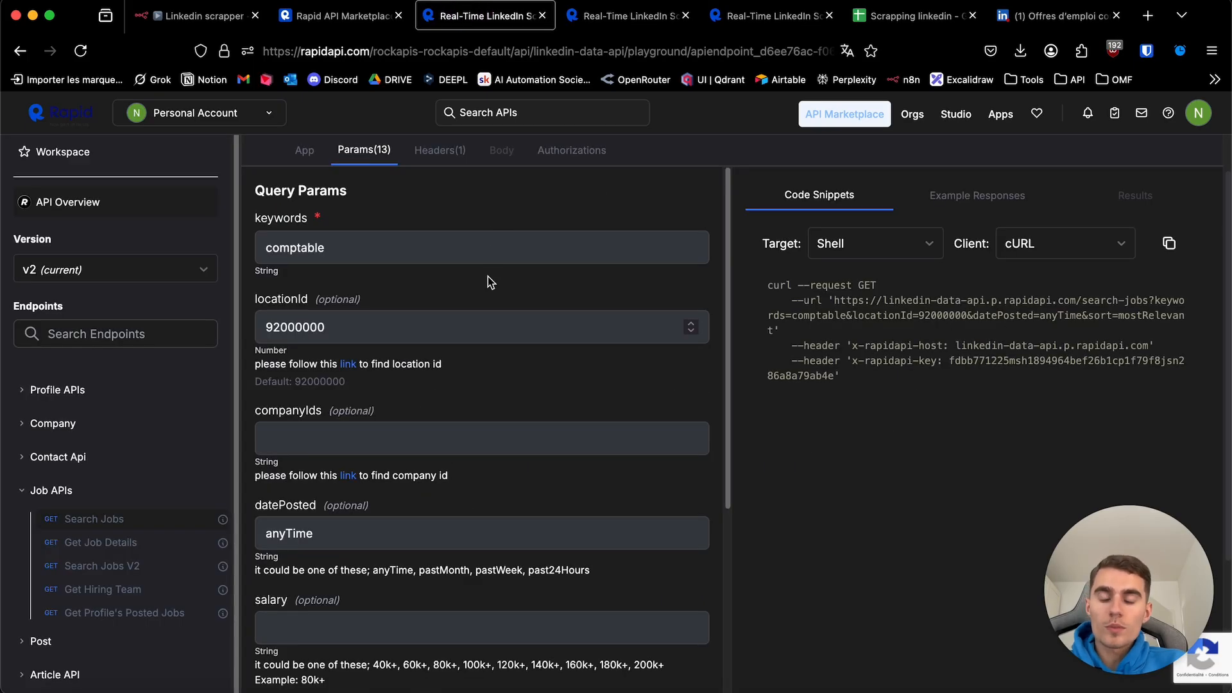
scroll(410, 409, "down", 7)
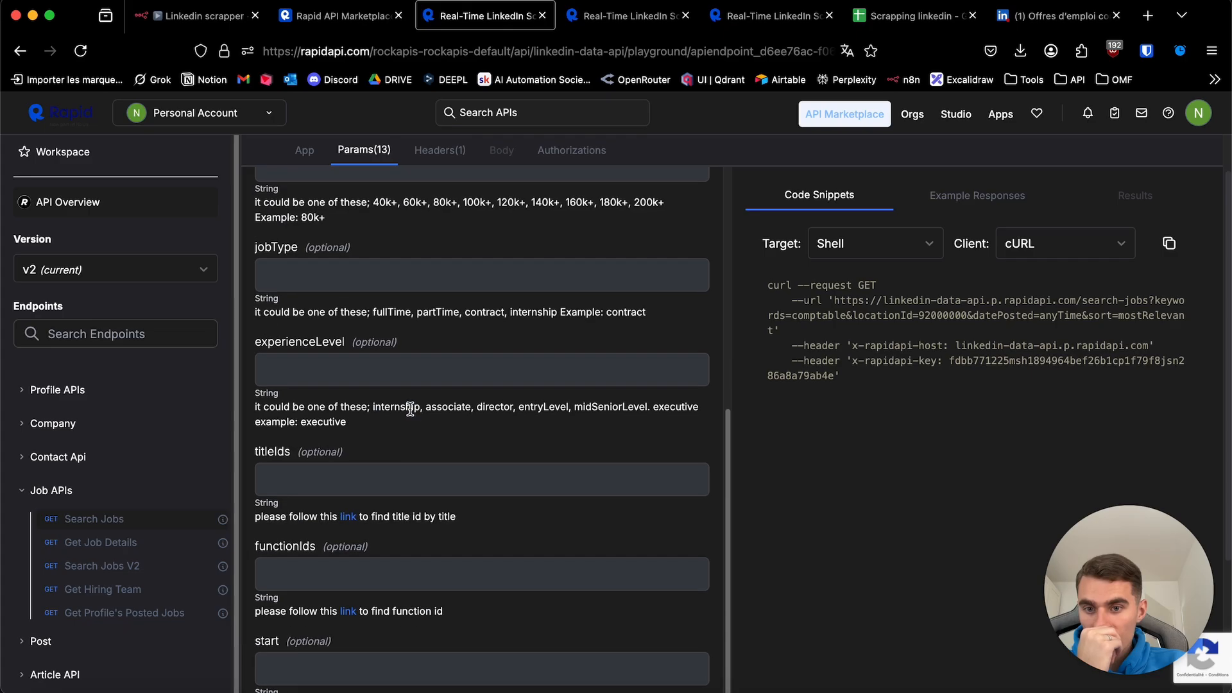
scroll(411, 409, "up", 7)
double_click(326, 250)
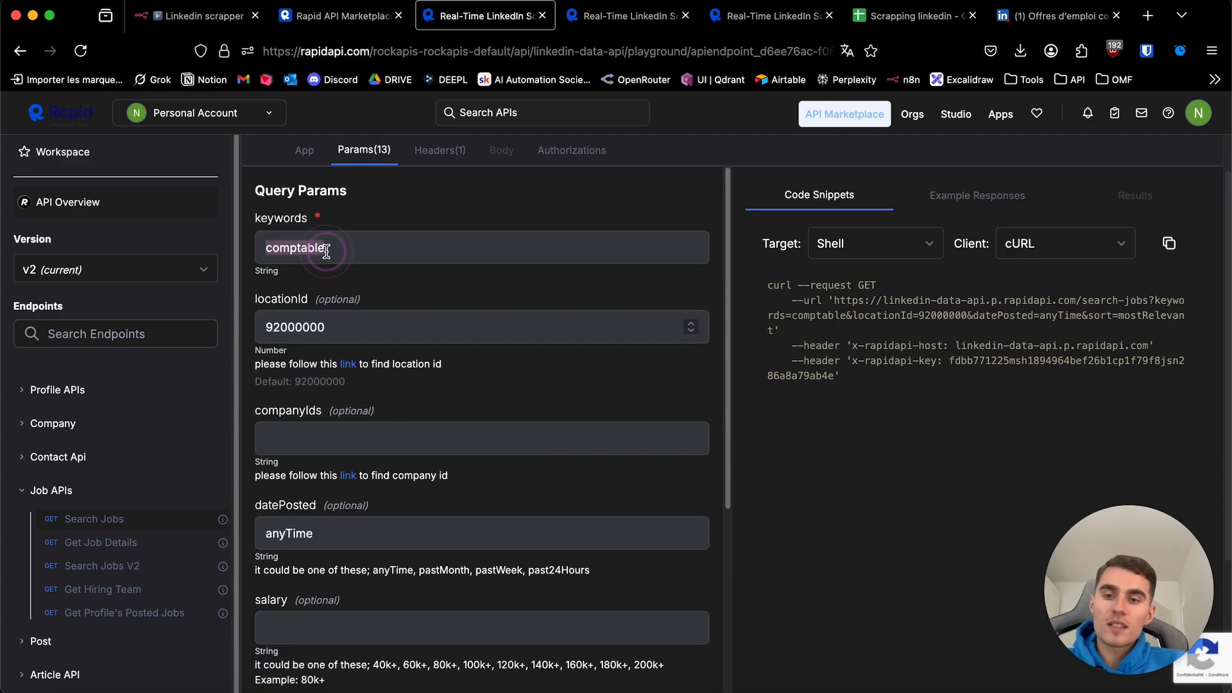
left_click(380, 259)
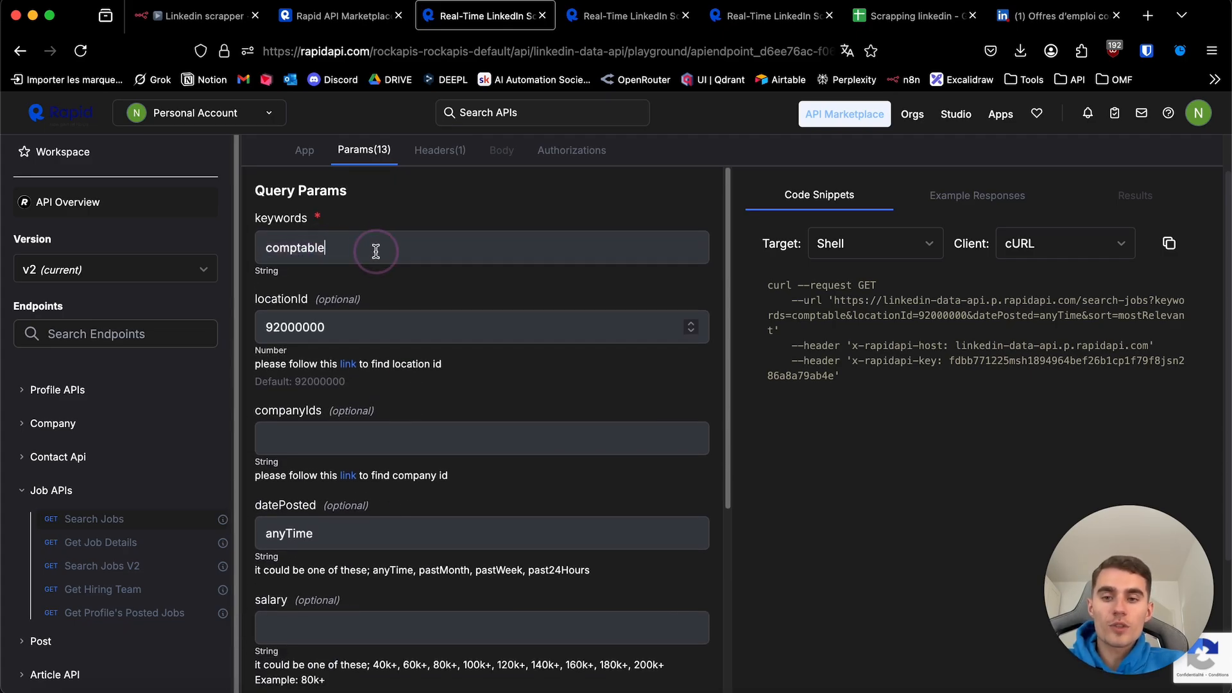
Step: Compare the keyword and location used in the LinkedIn job search with the keywords parameter of the Search Jobs endpoint
left_click(1060, 18)
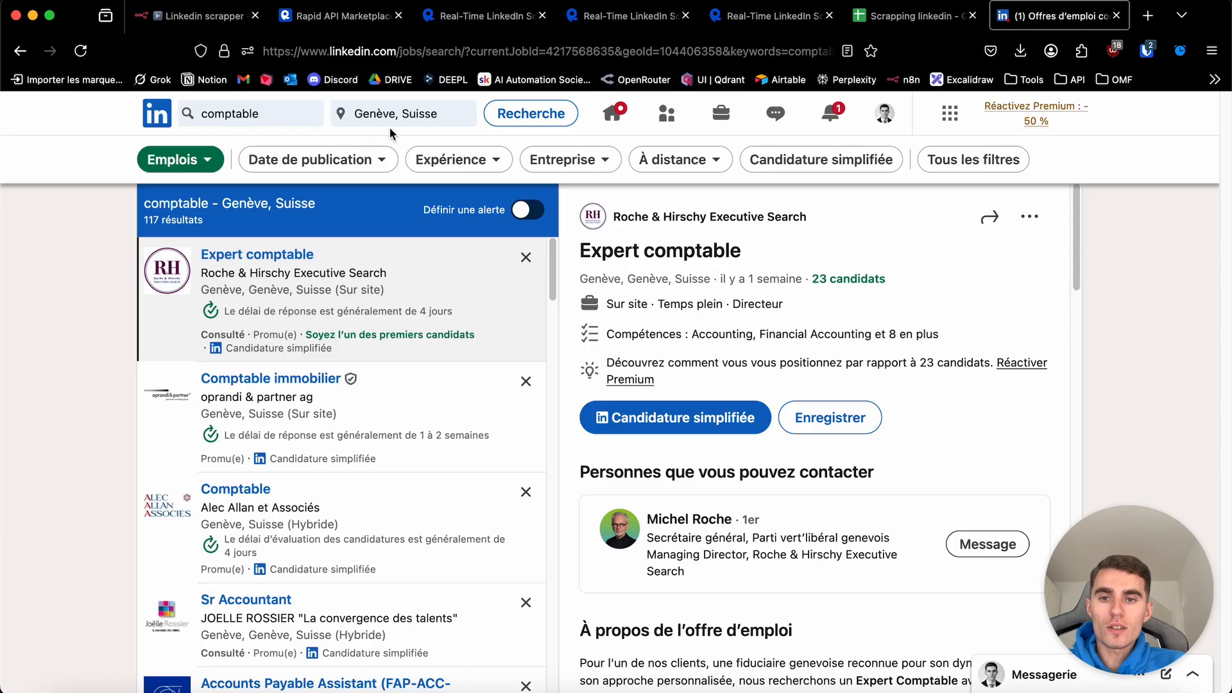
left_click(610, 26)
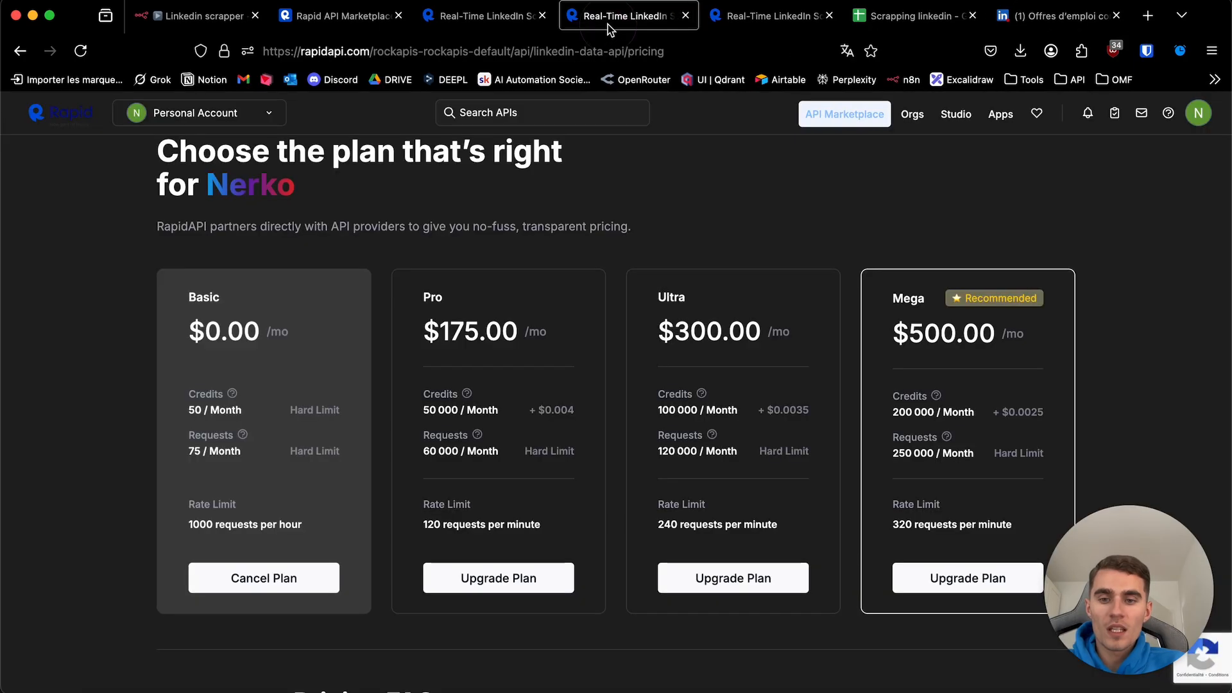
left_click(489, 20)
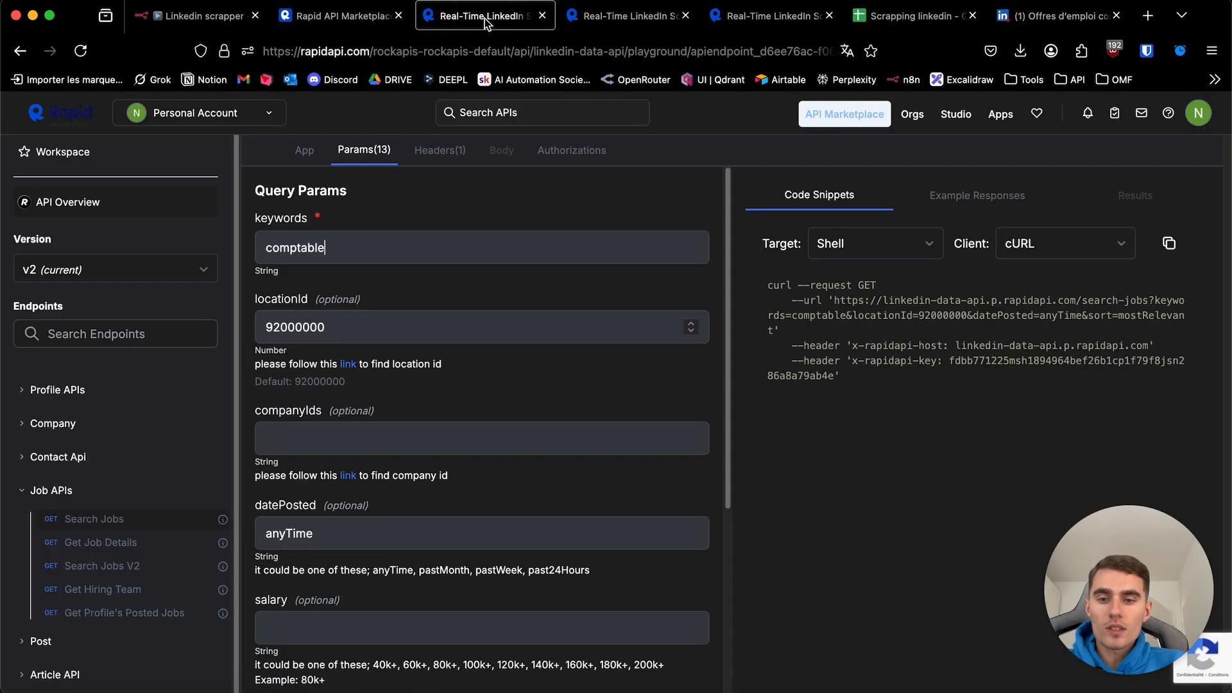
double_click(342, 250)
left_click(417, 287)
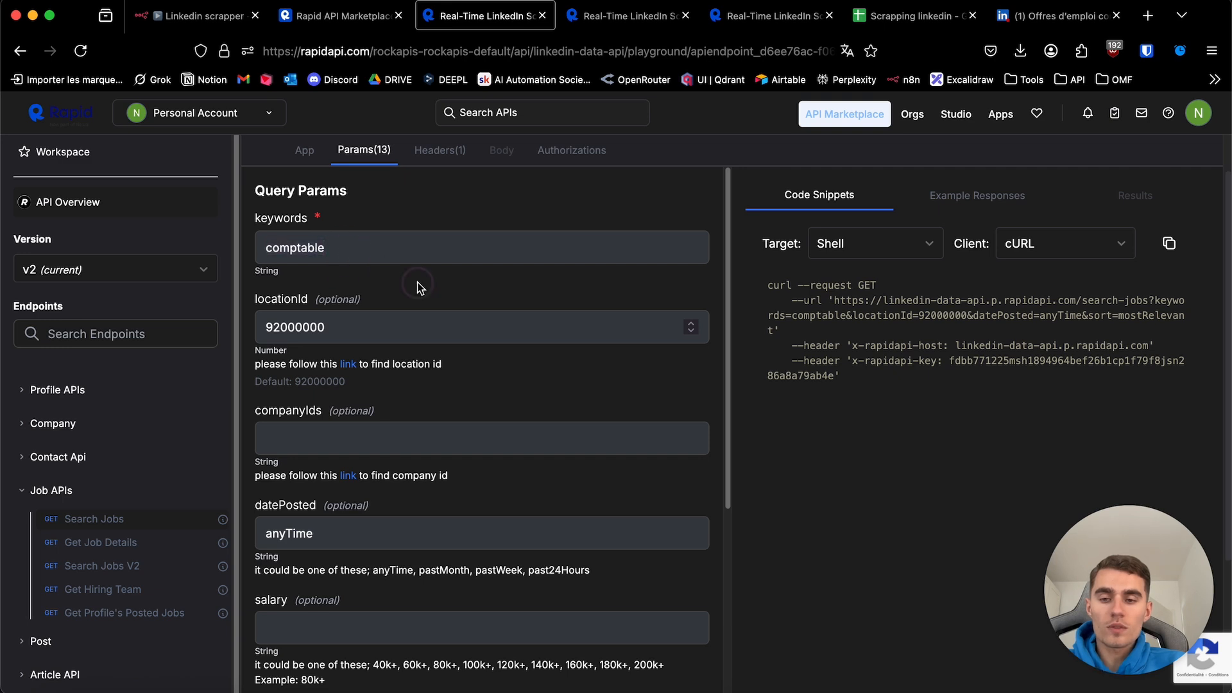
double_click(341, 247)
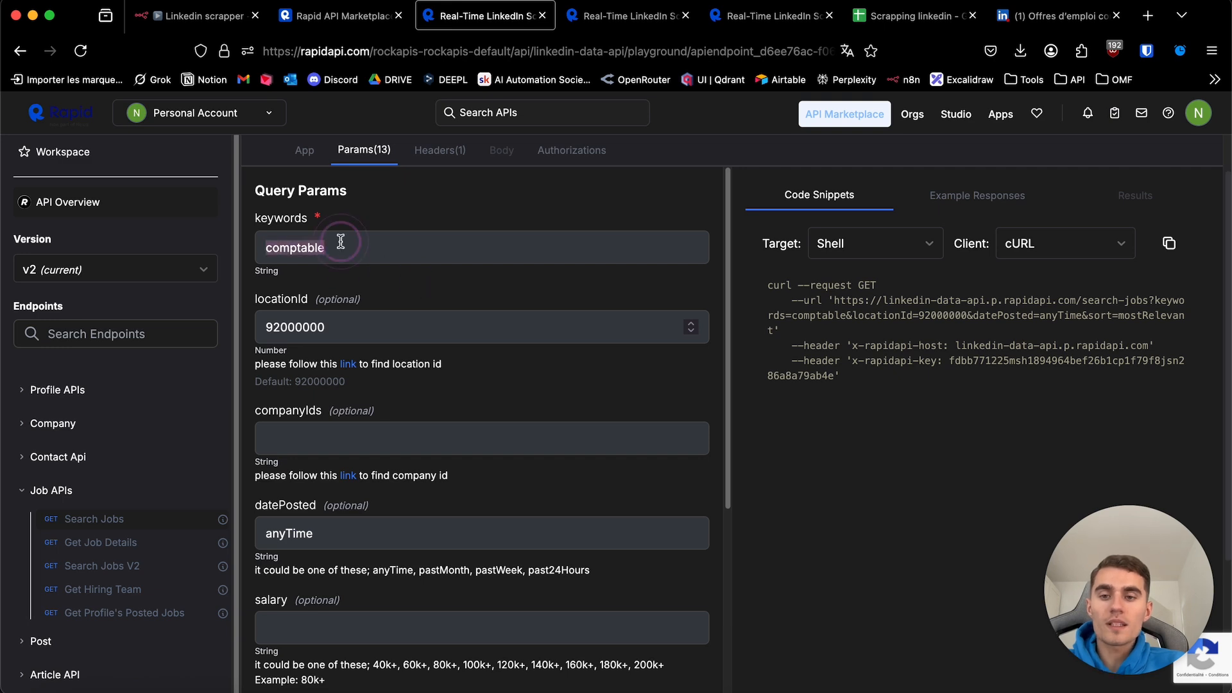
left_click(417, 293)
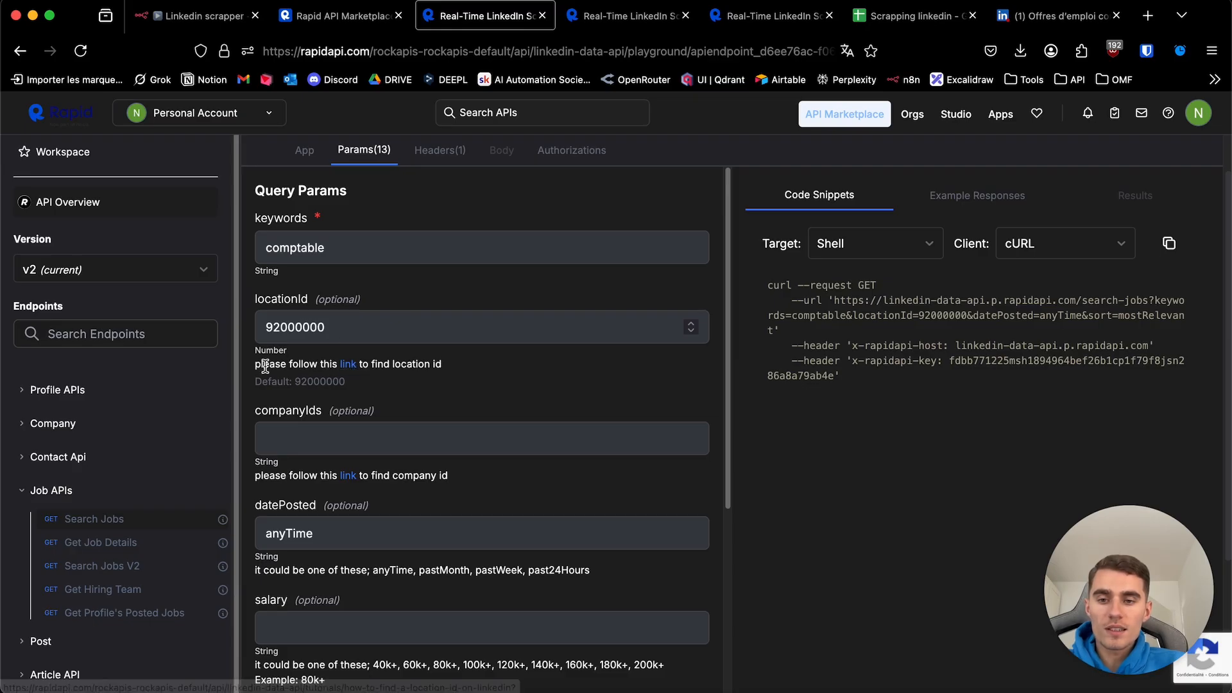
Step: Read the linked tutorial on finding a LinkedIn location id and return to the Search Jobs endpoint
left_click(348, 364)
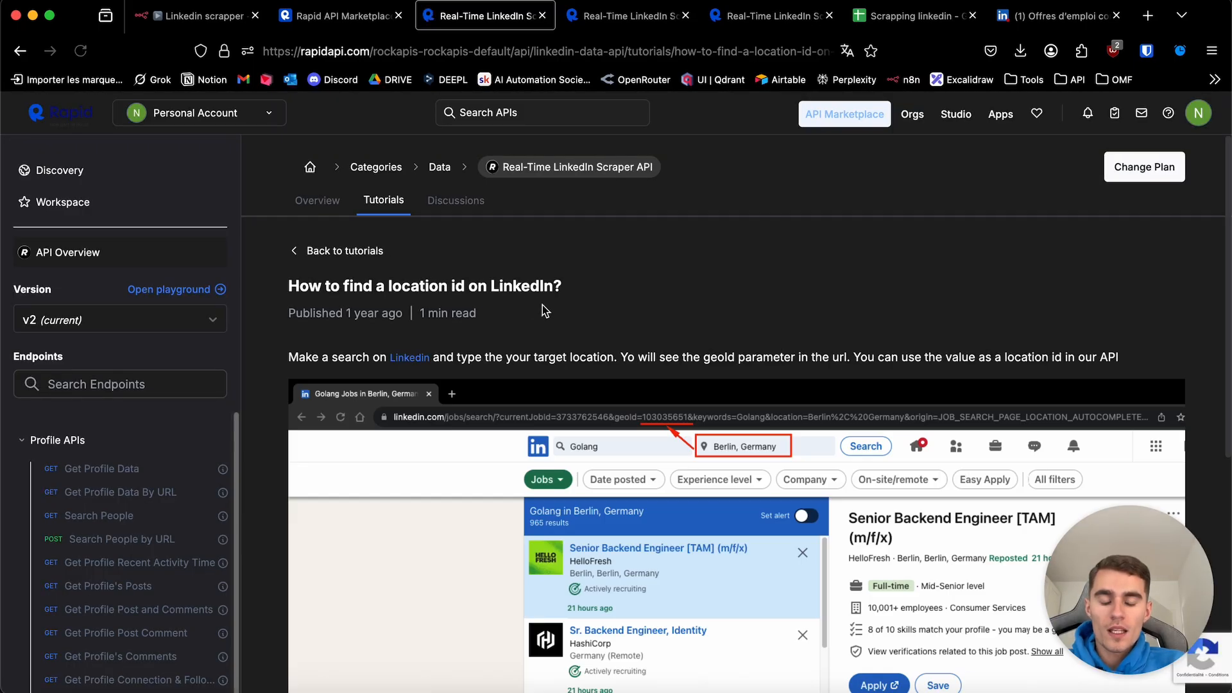
scroll(710, 318, "down", 3)
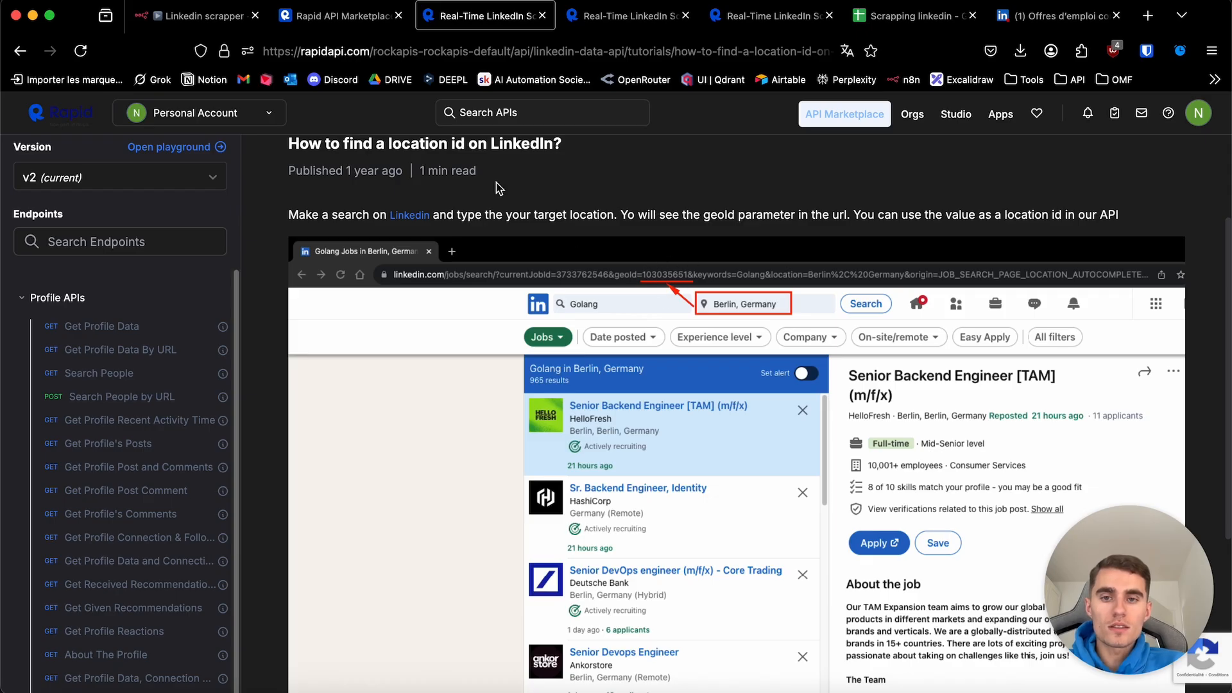
left_click(20, 51)
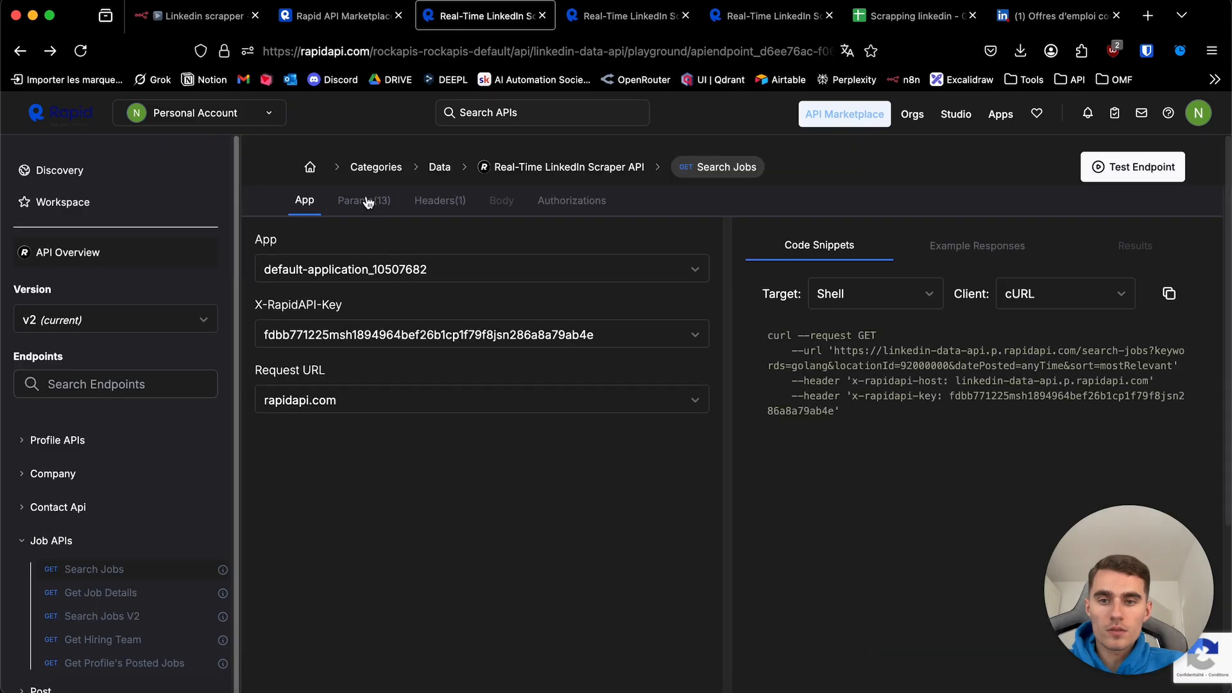
Step: Re-enter "comptable" as the keywords value in the Search Jobs query parameters
left_click(366, 201)
double_click(346, 304)
type("comp")
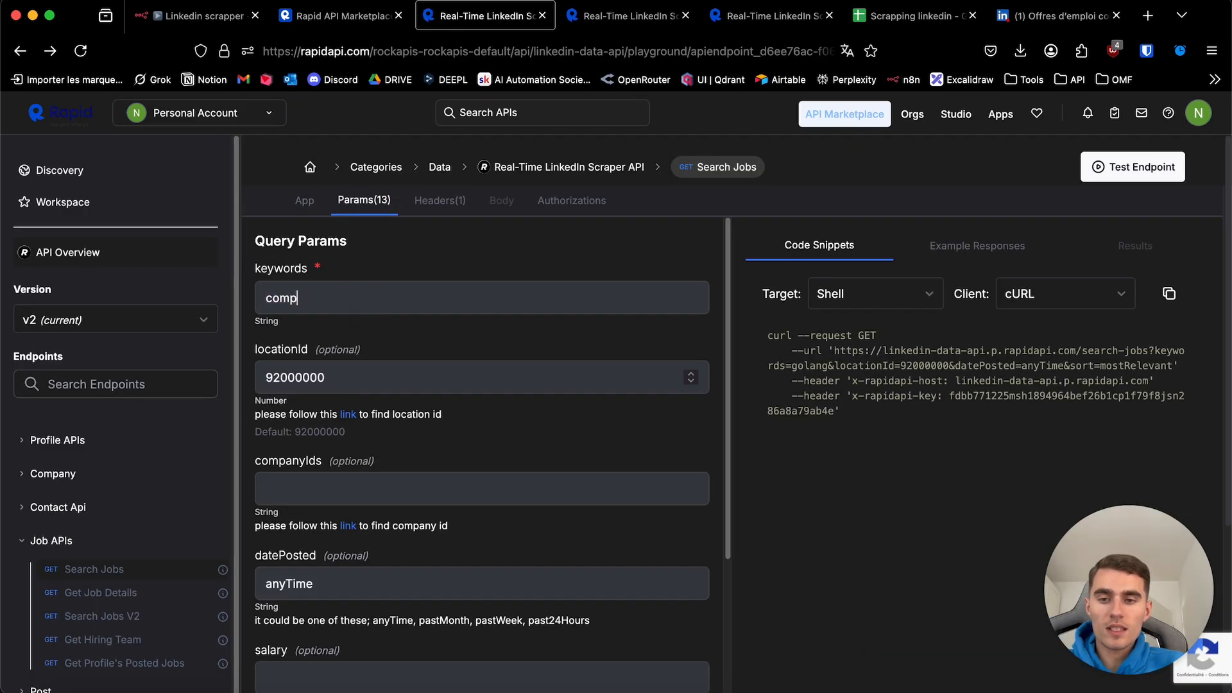
type("table")
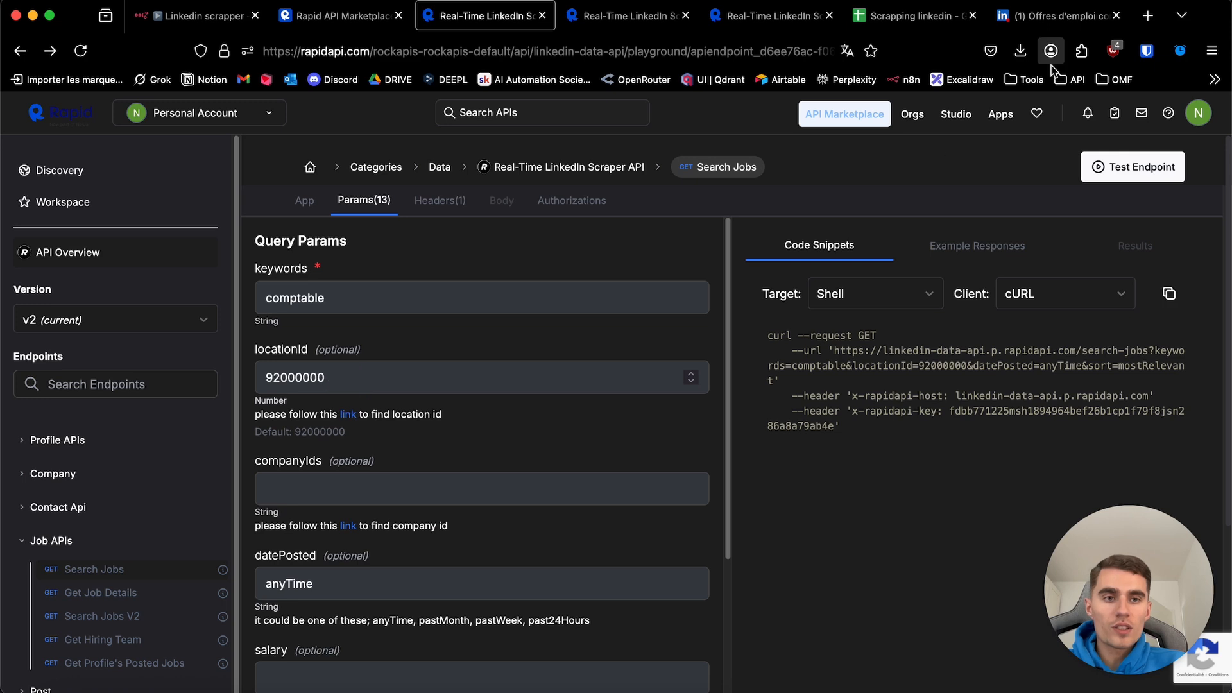
Step: Switch to the LinkedIn job search for Genève, Suisse and copy the geoId value 104406358 from its URL
left_click(1054, 16)
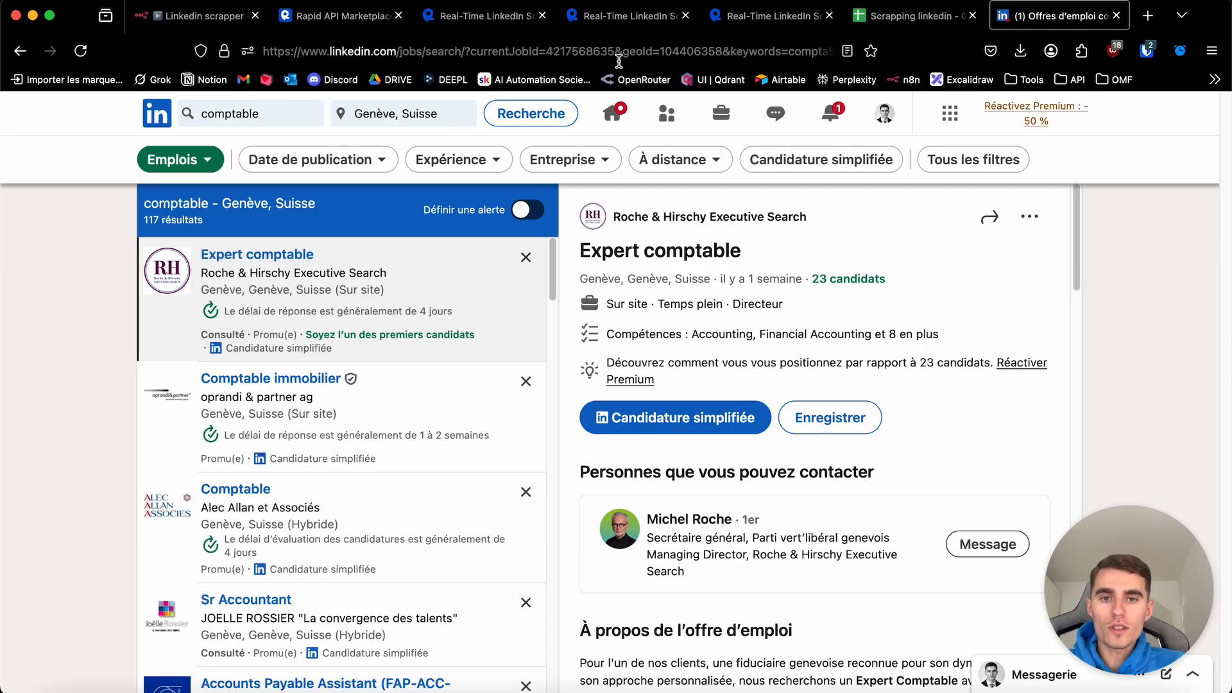
left_click(686, 50)
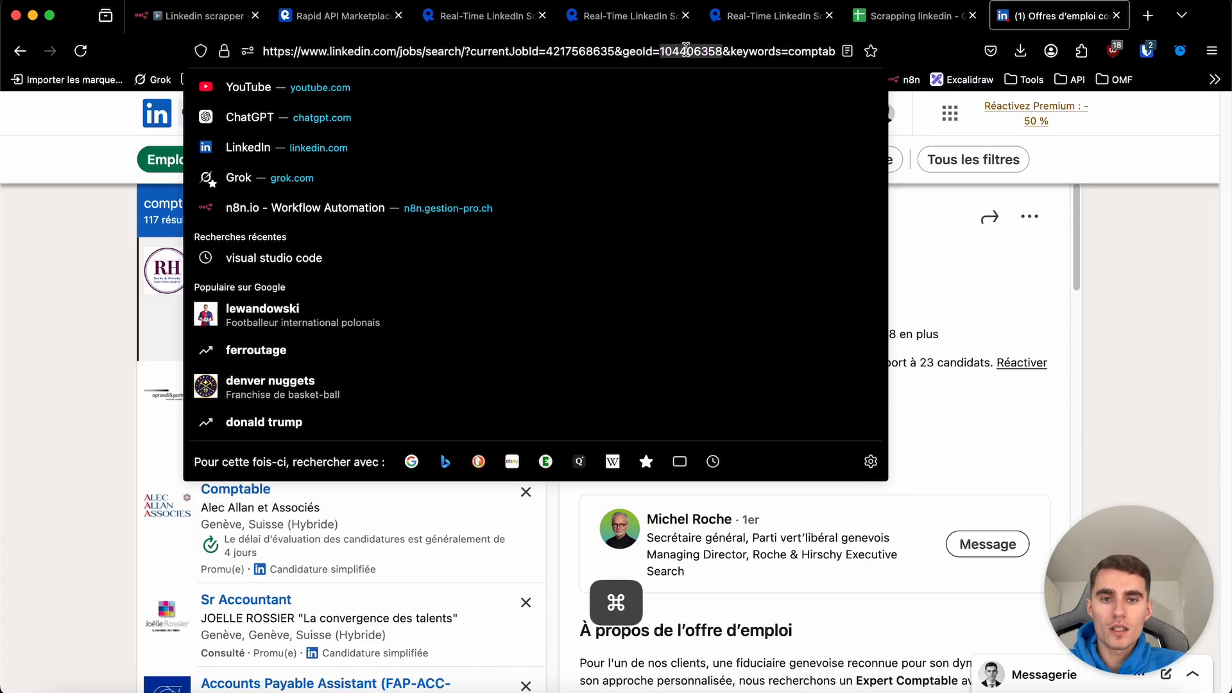
key("super+c")
Step: Return to the Search Jobs playground on RapidAPI and set locationId to the copied value 104406358
right_click(638, 12)
left_click(638, 13)
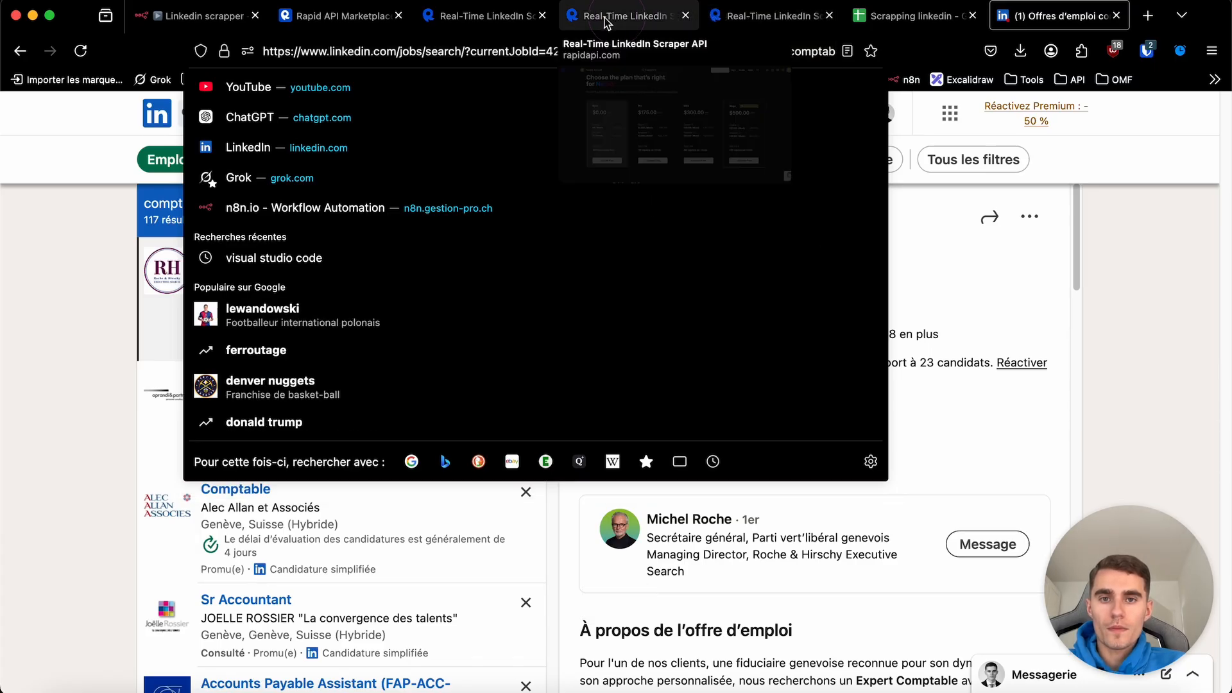
left_click(635, 14)
left_click(478, 14)
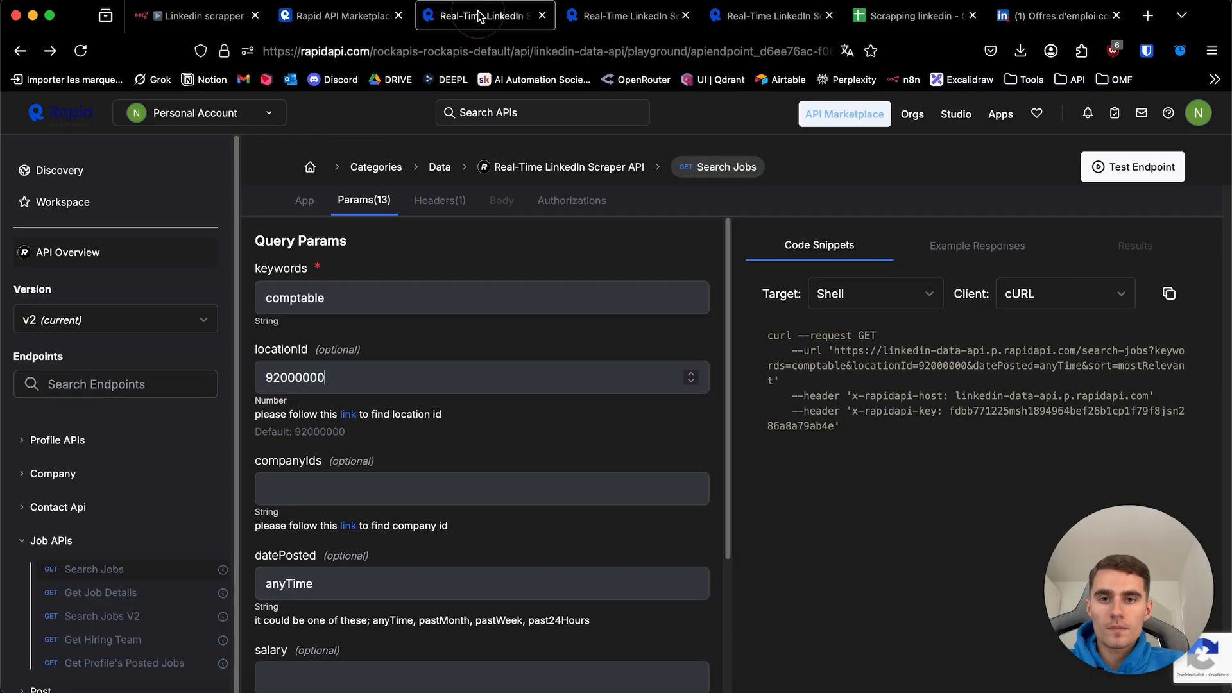
double_click(314, 376)
key("super+v")
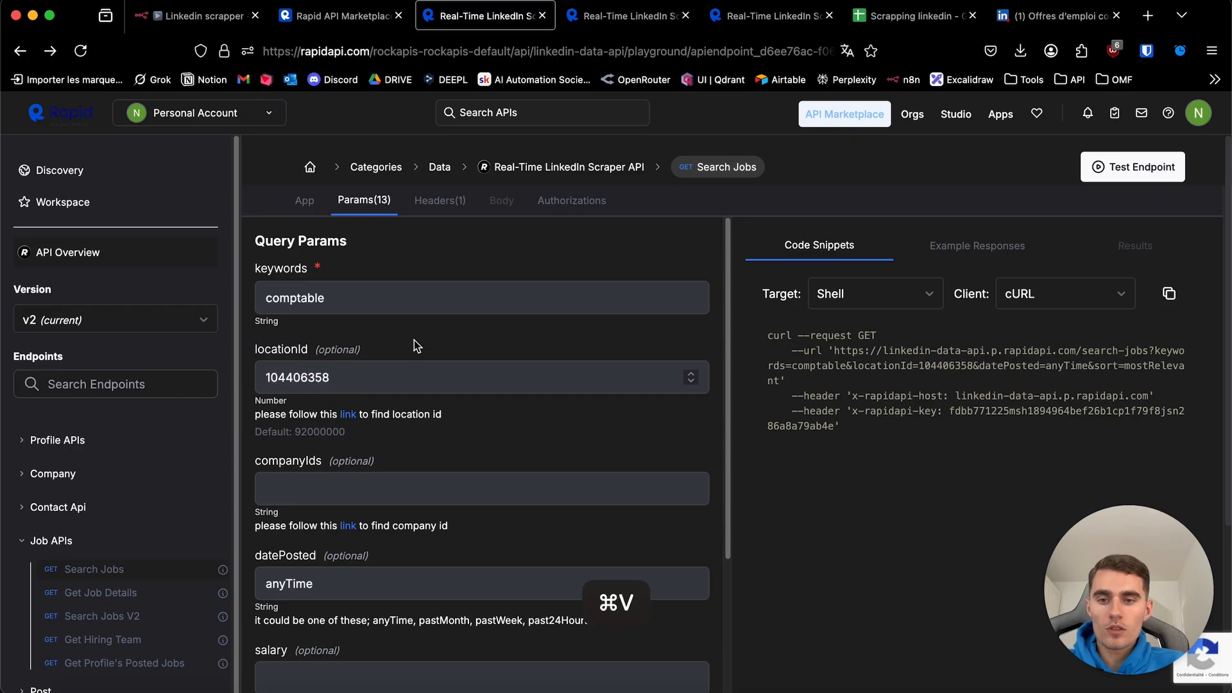
Step: Set the datePosted query parameter of the Search Jobs endpoint to pastWeek
scroll(414, 344, "down", 1)
scroll(414, 407, "down", 2)
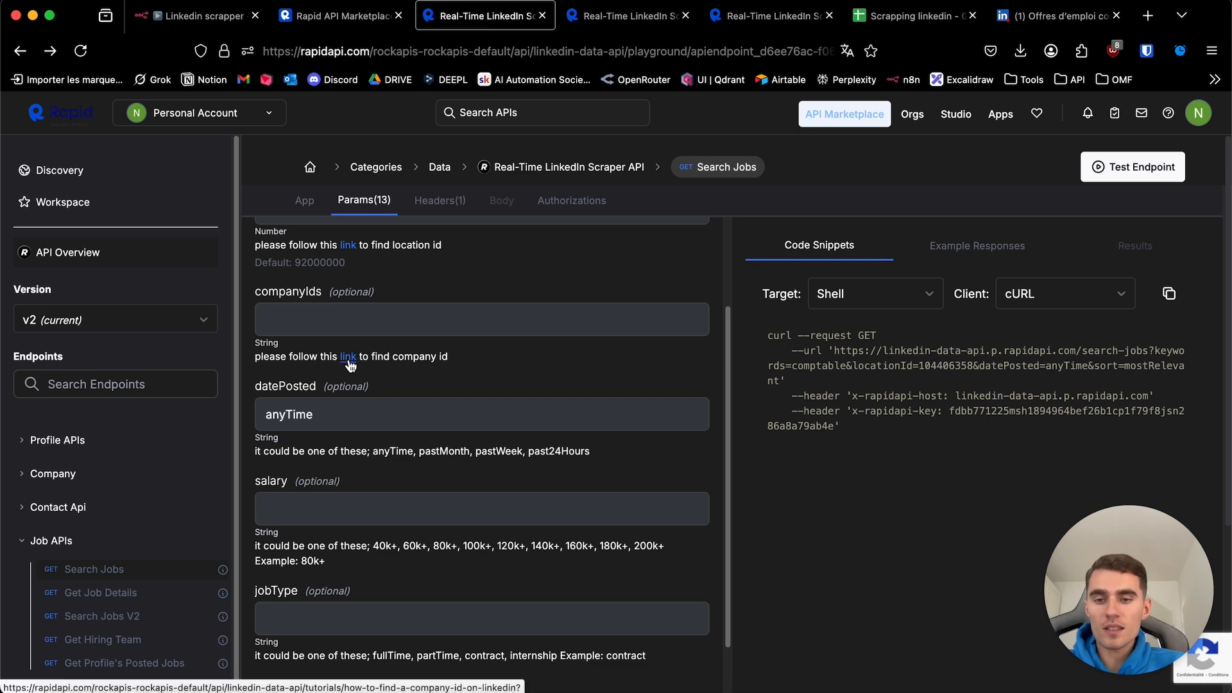
scroll(403, 376, "down", 3)
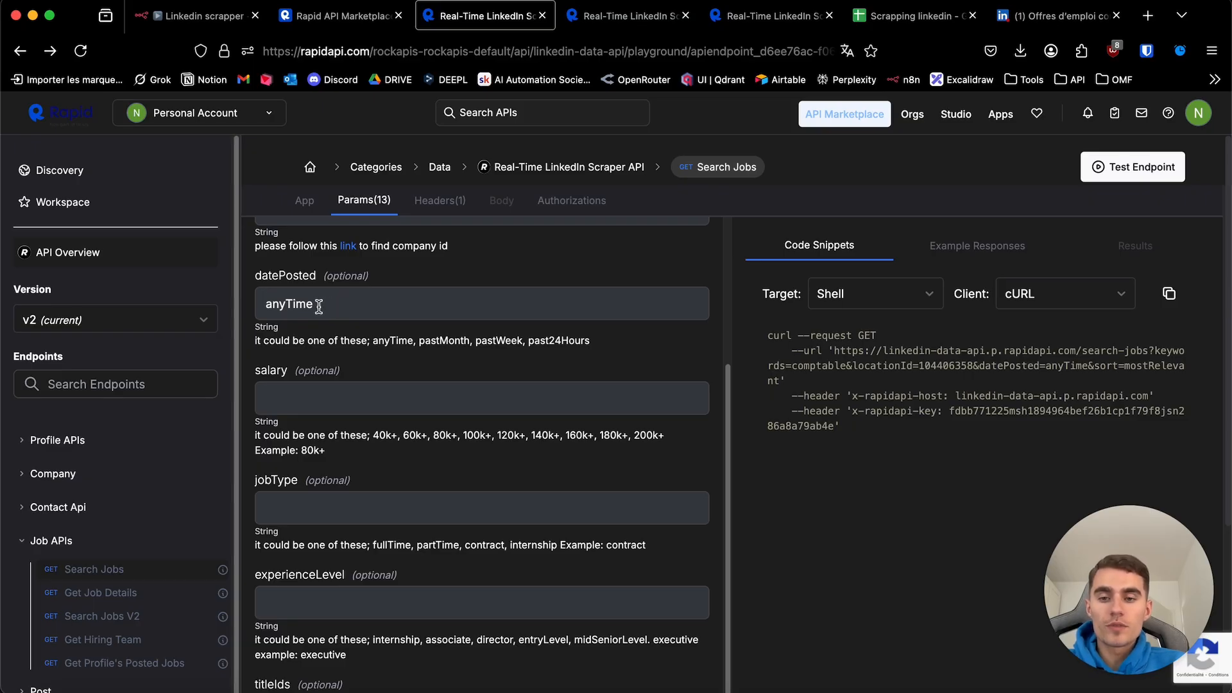
left_click_drag(255, 341, 351, 345)
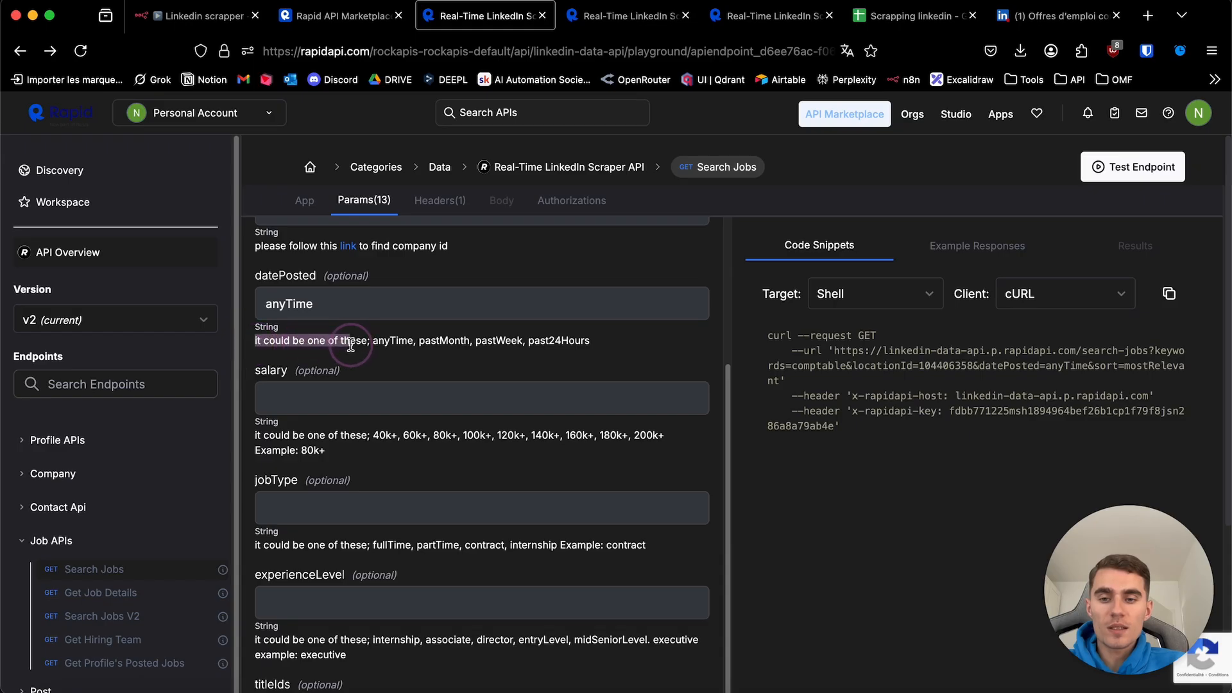
double_click(393, 340)
double_click(449, 340)
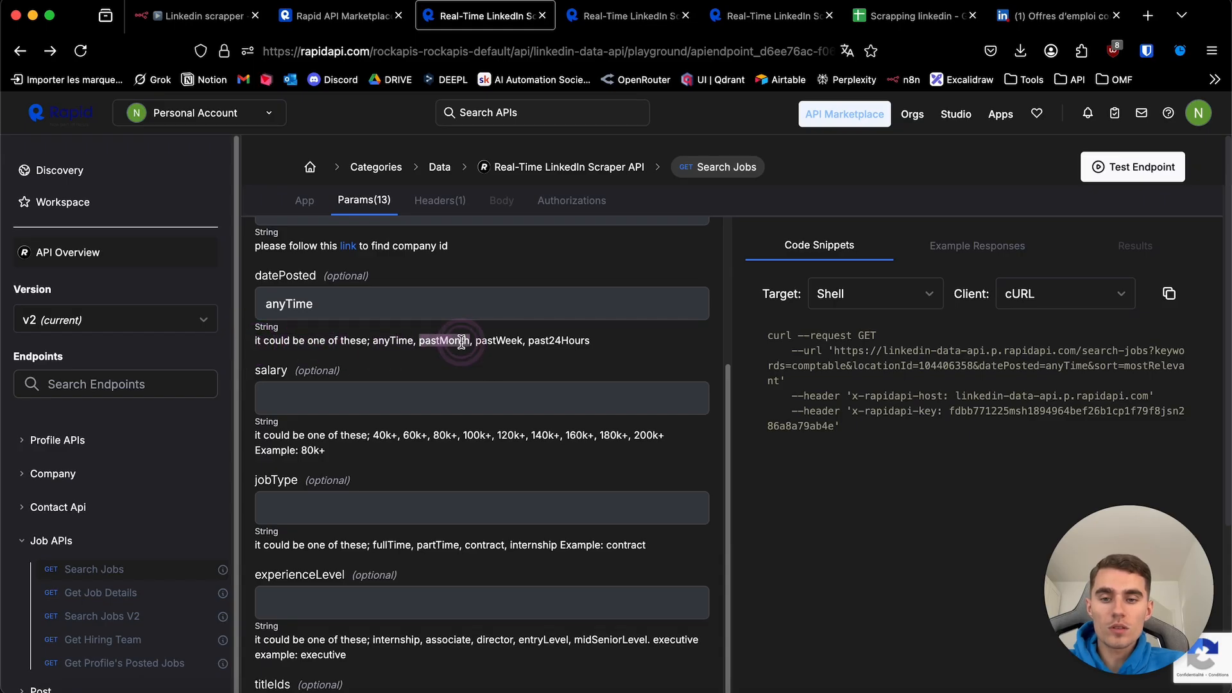
double_click(503, 340)
double_click(569, 340)
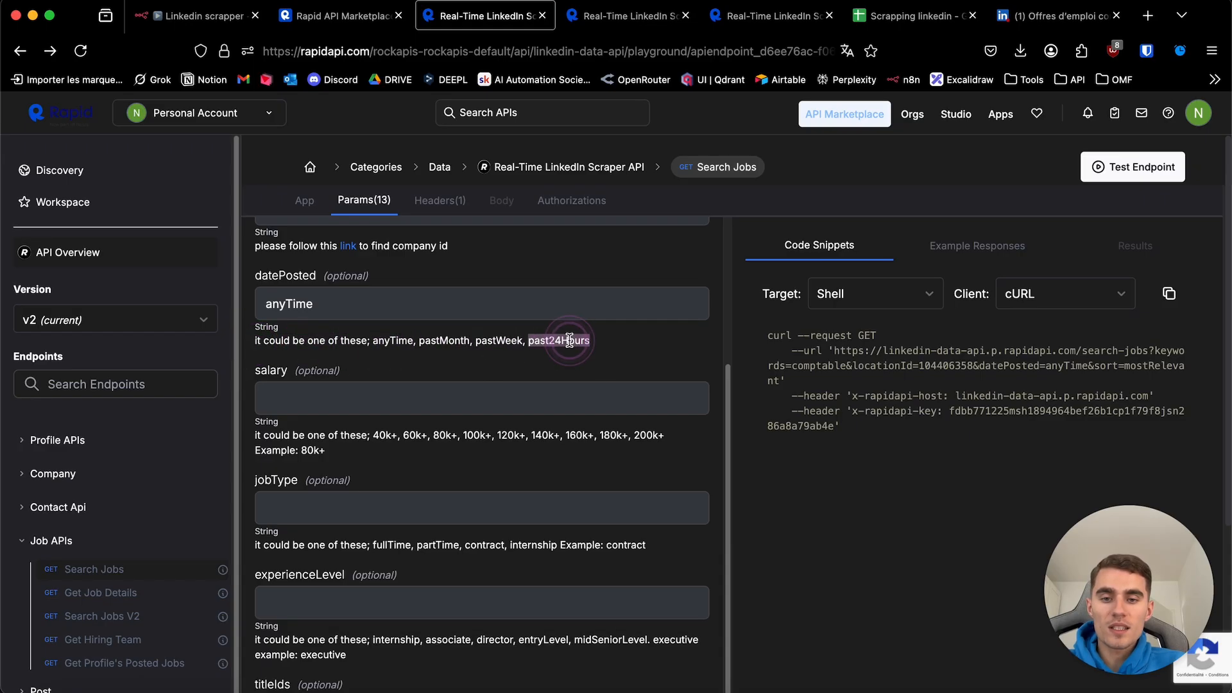
left_click_drag(321, 301, 203, 294)
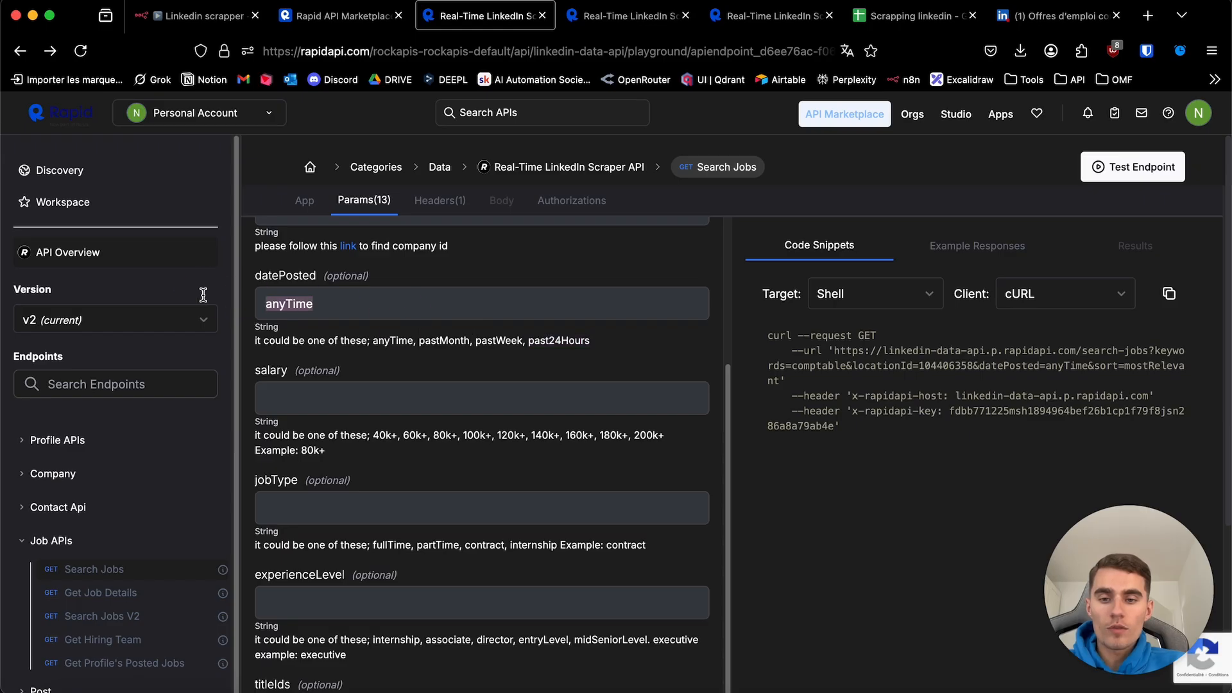
type("pastW")
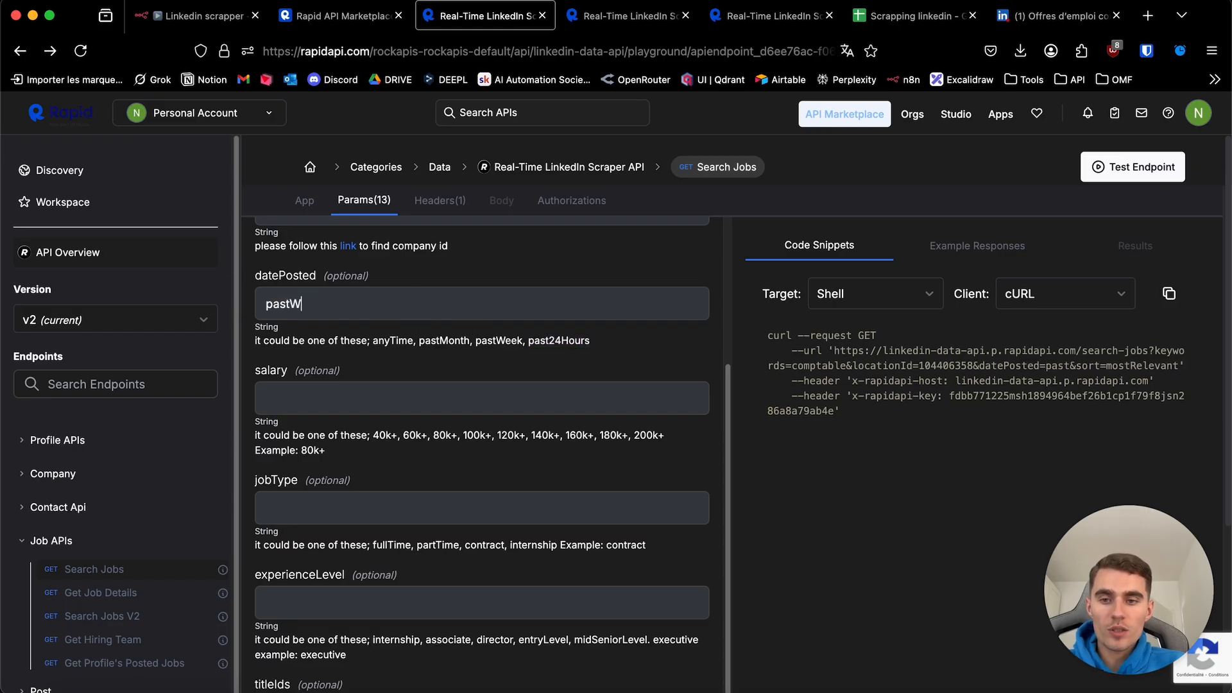
type("eekk")
key("BackSpace")
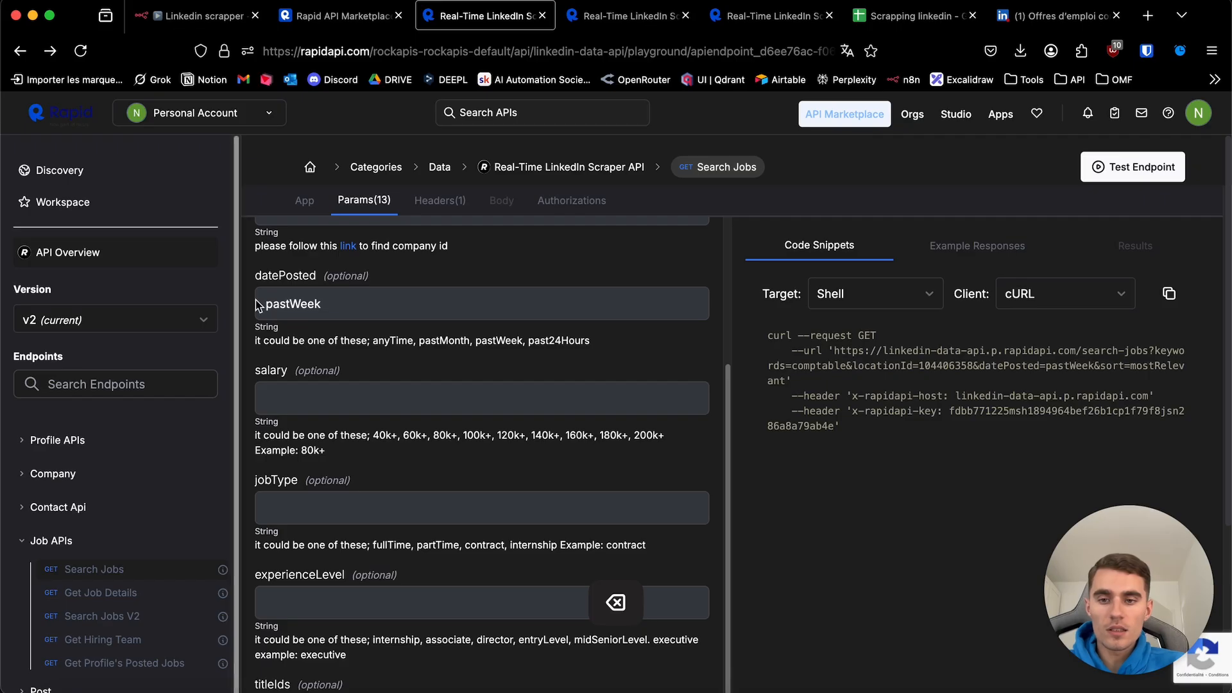
Step: Examine the accepted values for the optional salary, jobType and experienceLevel parameters
scroll(380, 371, "down", 1)
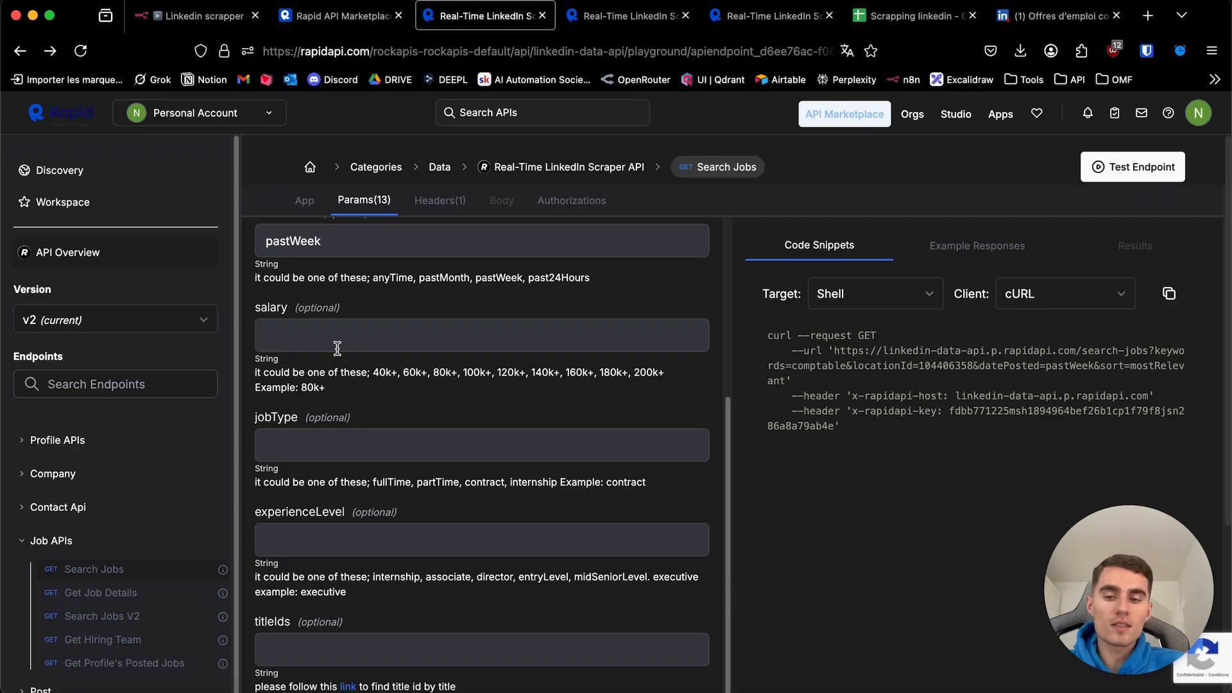
scroll(336, 347, "down", 3)
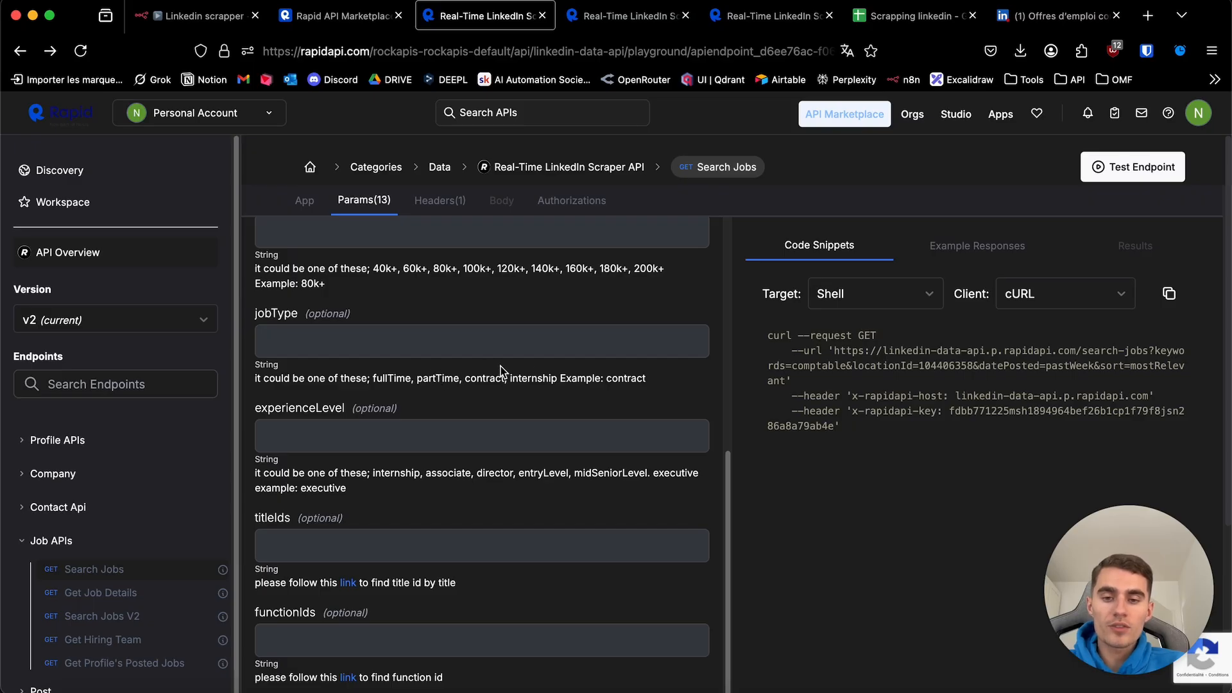
left_click(329, 340)
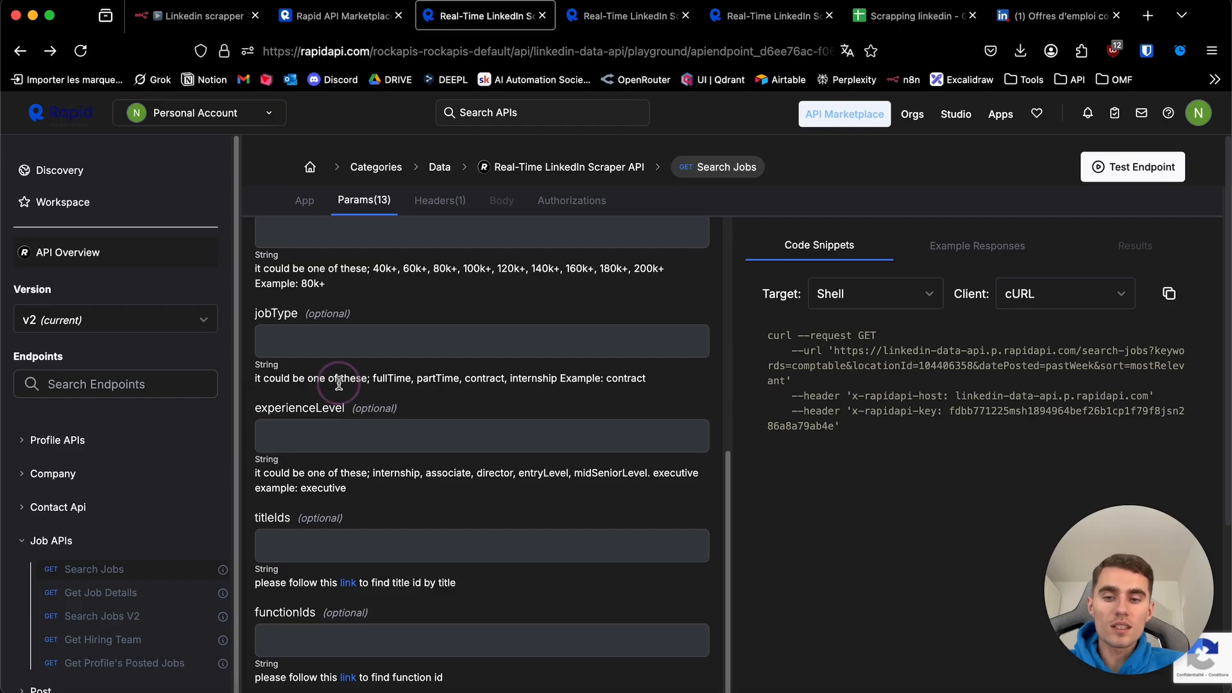
left_click_drag(339, 380, 648, 399)
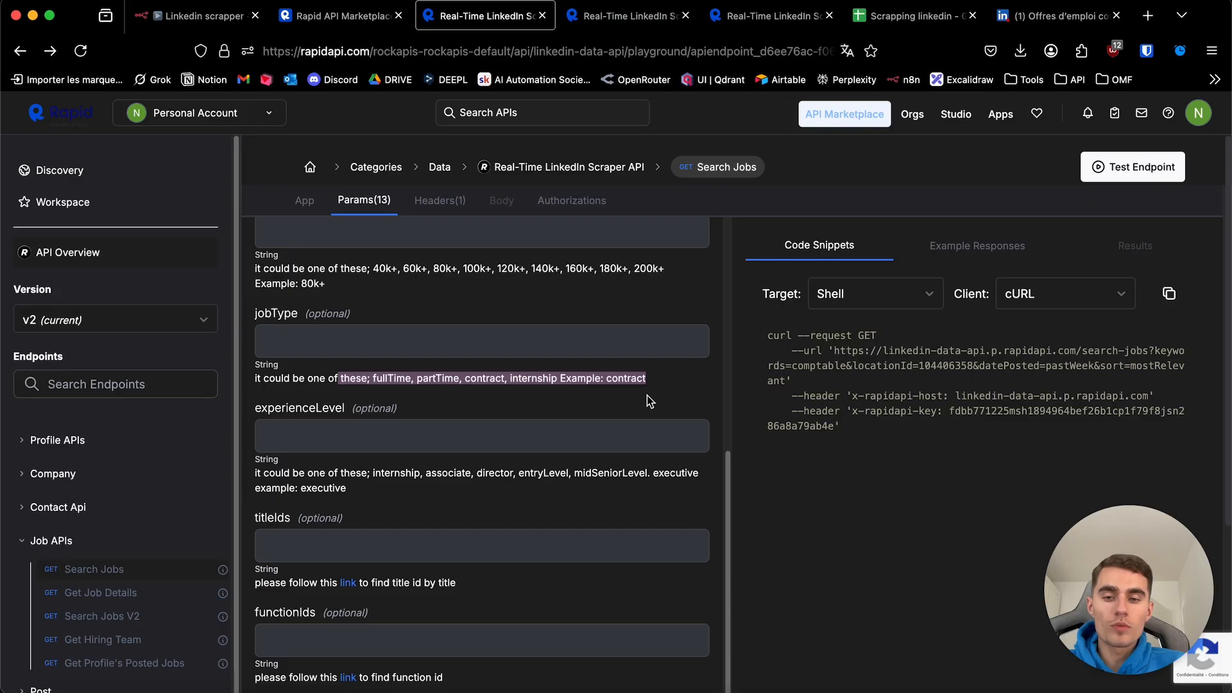
scroll(647, 395, "down", 3)
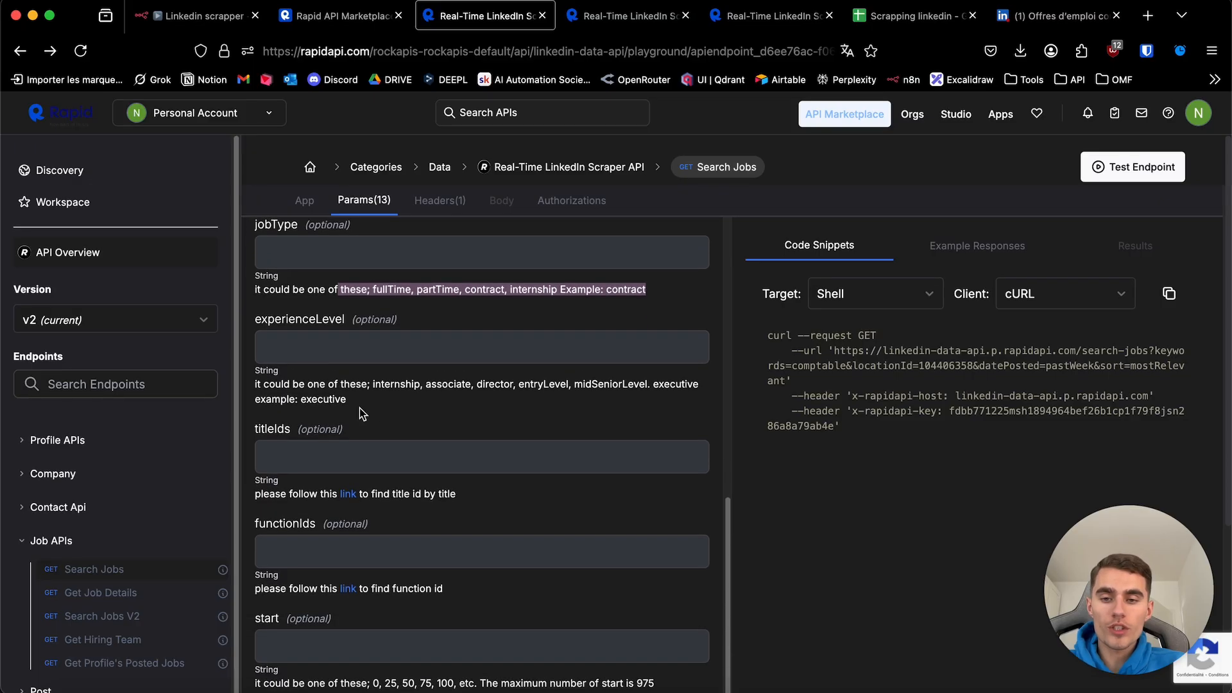
left_click(317, 388)
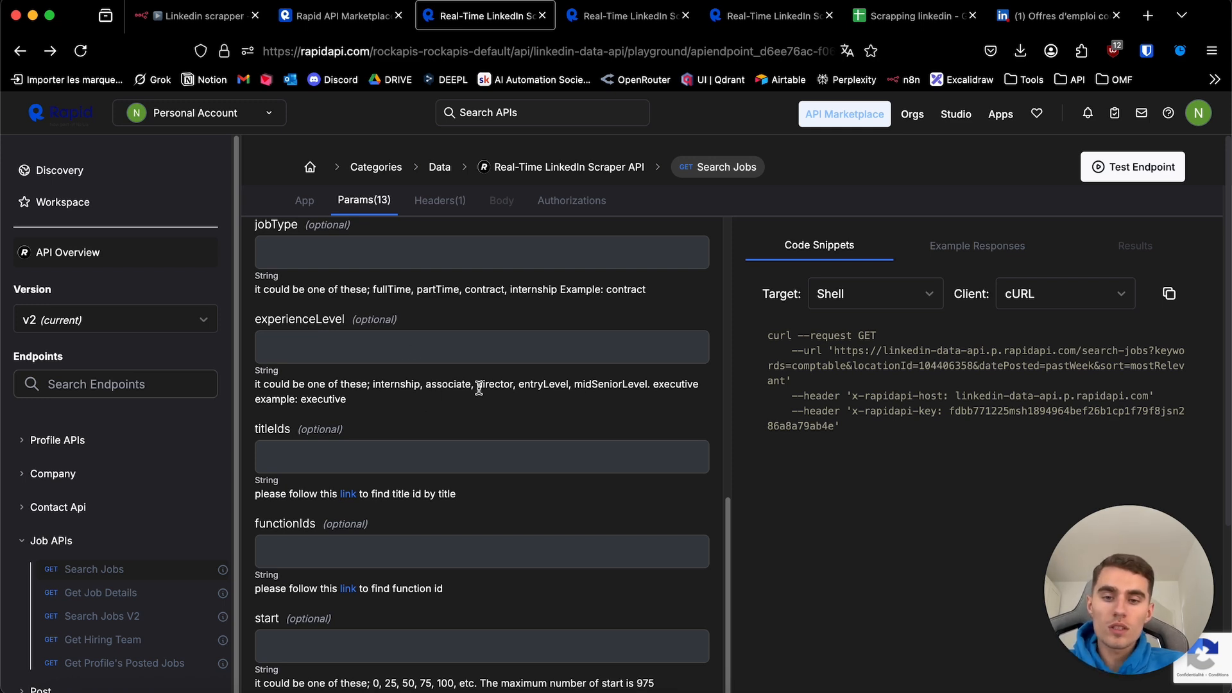
left_click(420, 347)
scroll(420, 346, "up", 1)
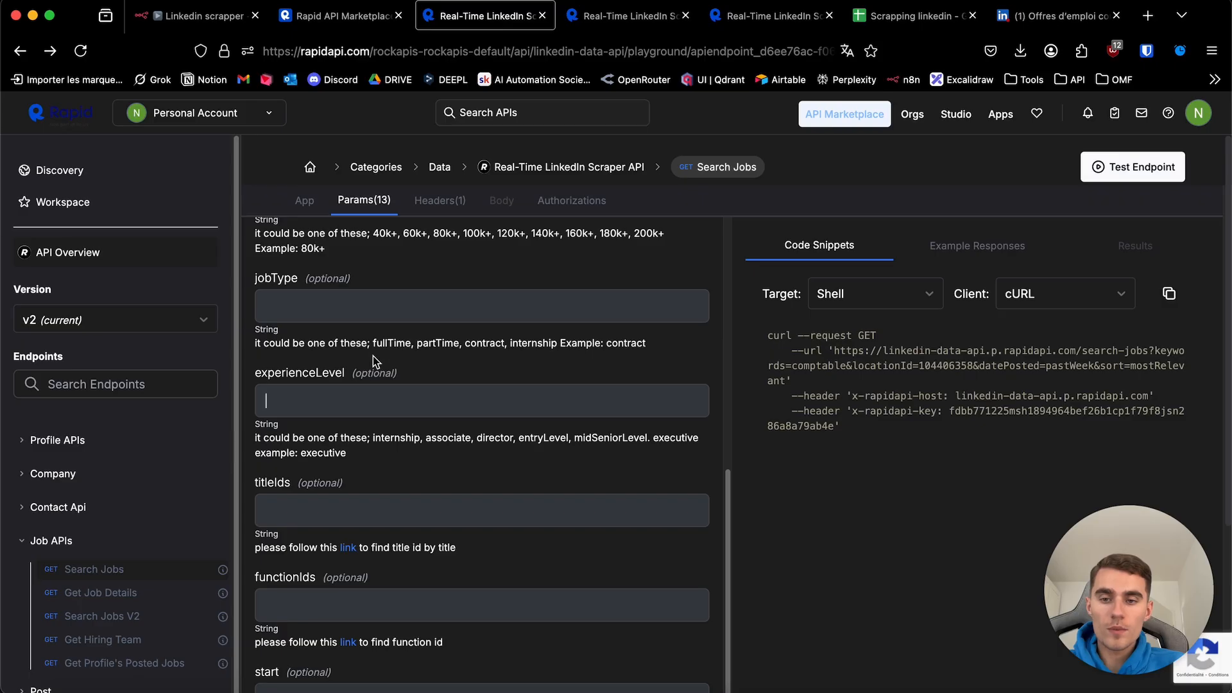
Step: Examine the remaining optional parameters, from titleIds and functionIds through start, industryIds and onsiteRemote to sort
scroll(376, 362, "down", 1)
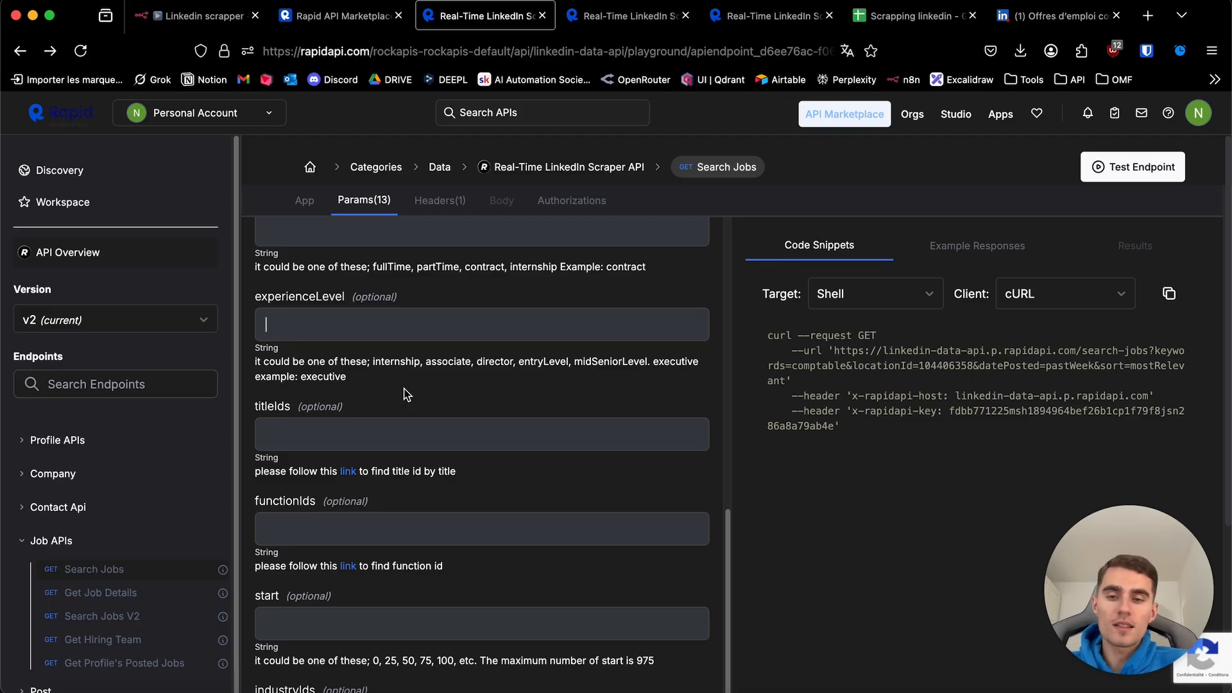
scroll(404, 394, "down", 1)
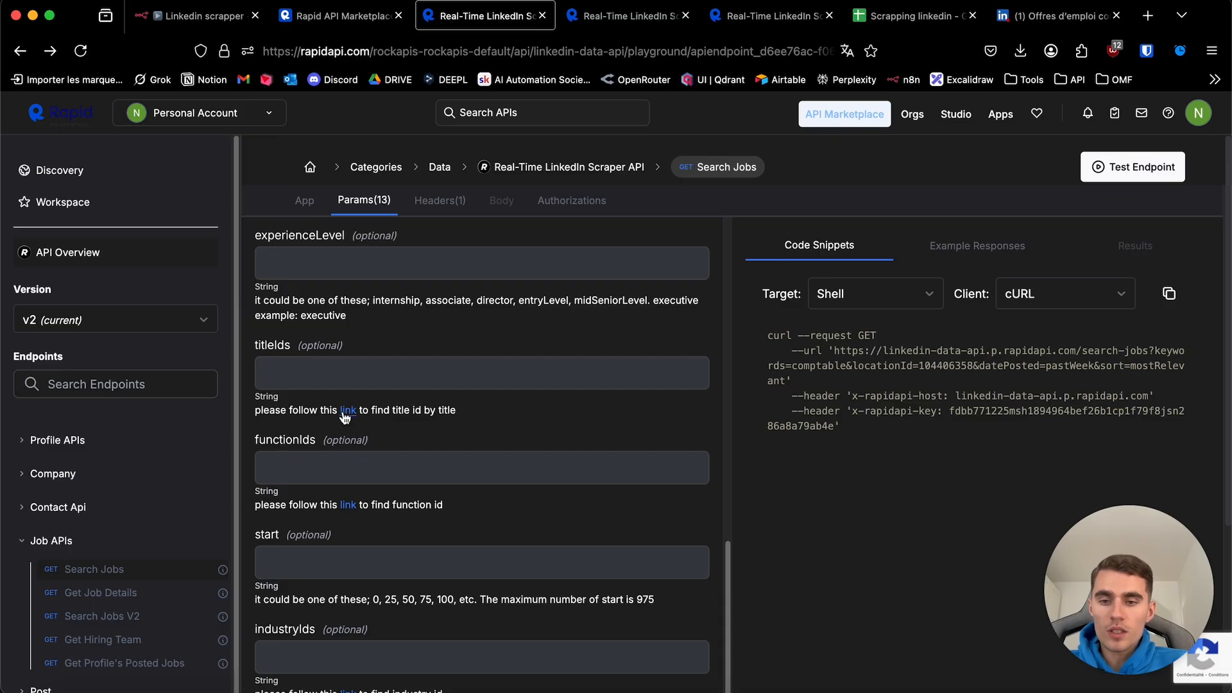
scroll(350, 414, "down", 1)
scroll(360, 392, "down", 1)
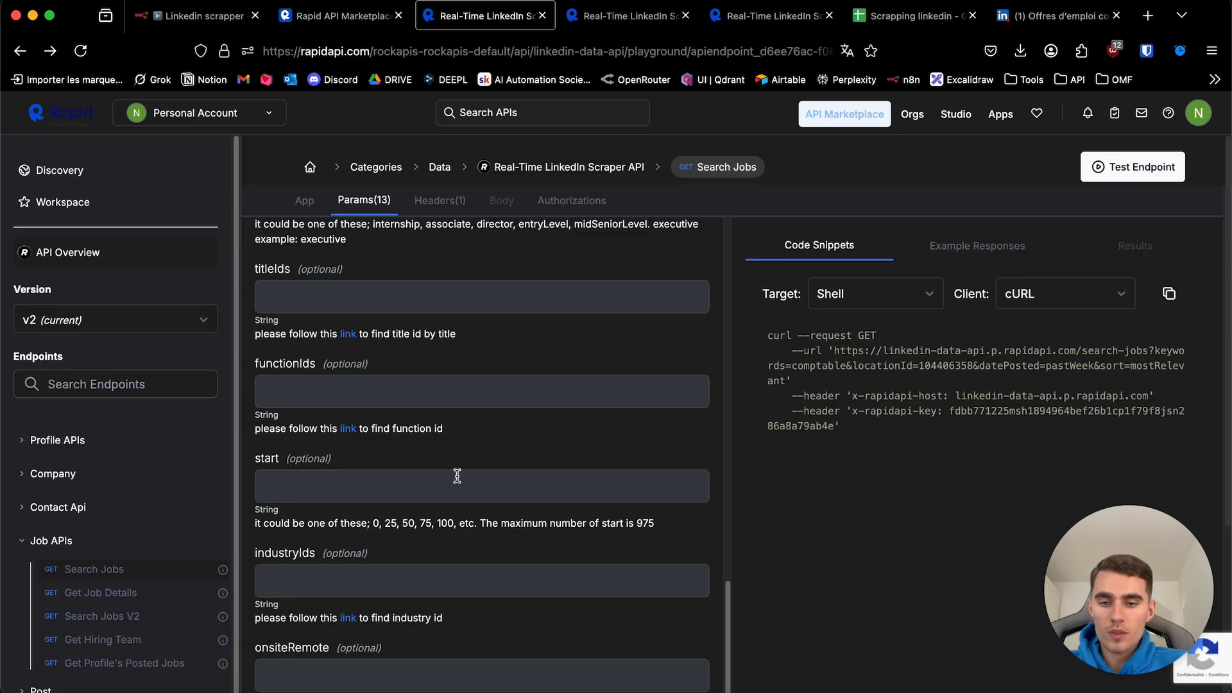
scroll(457, 476, "down", 5)
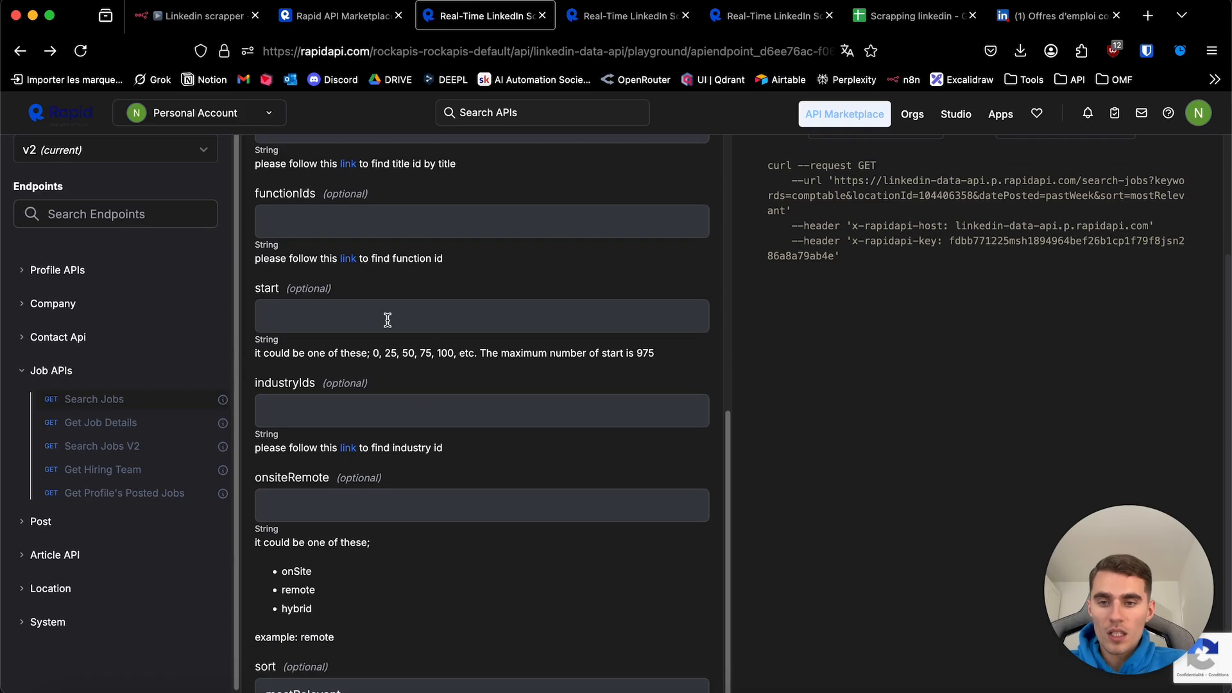
scroll(387, 320, "down", 1)
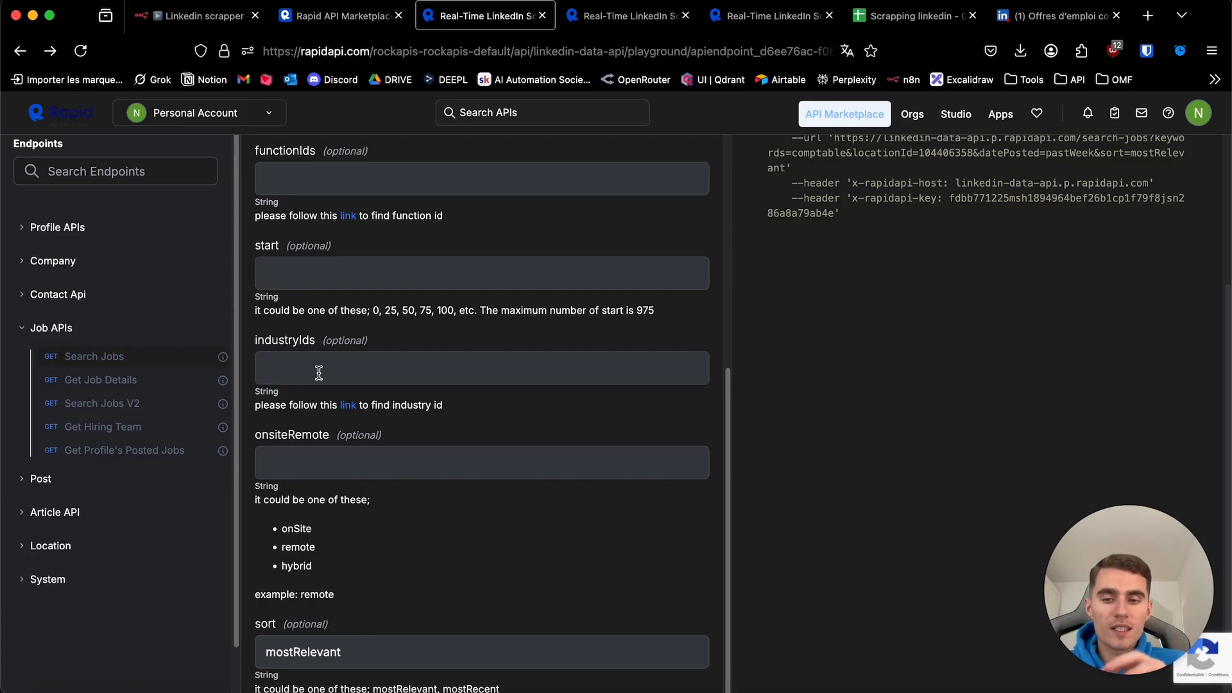
scroll(319, 373, "down", 1)
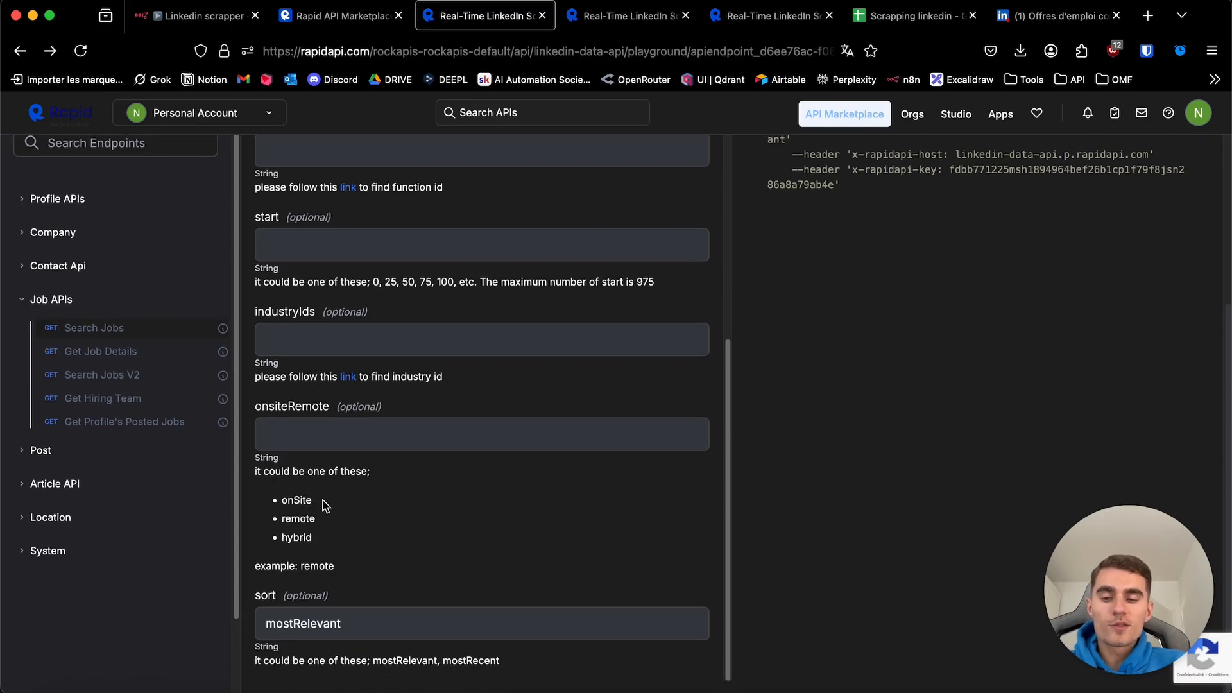
left_click_drag(317, 500, 277, 518)
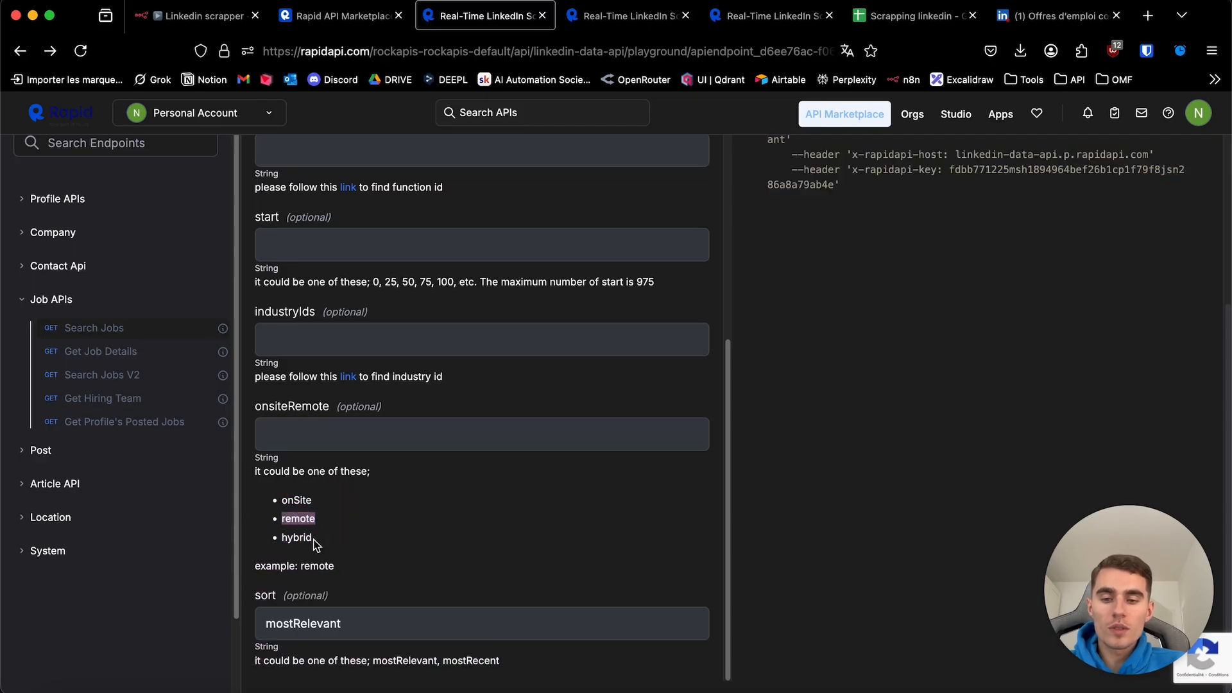
left_click(342, 434)
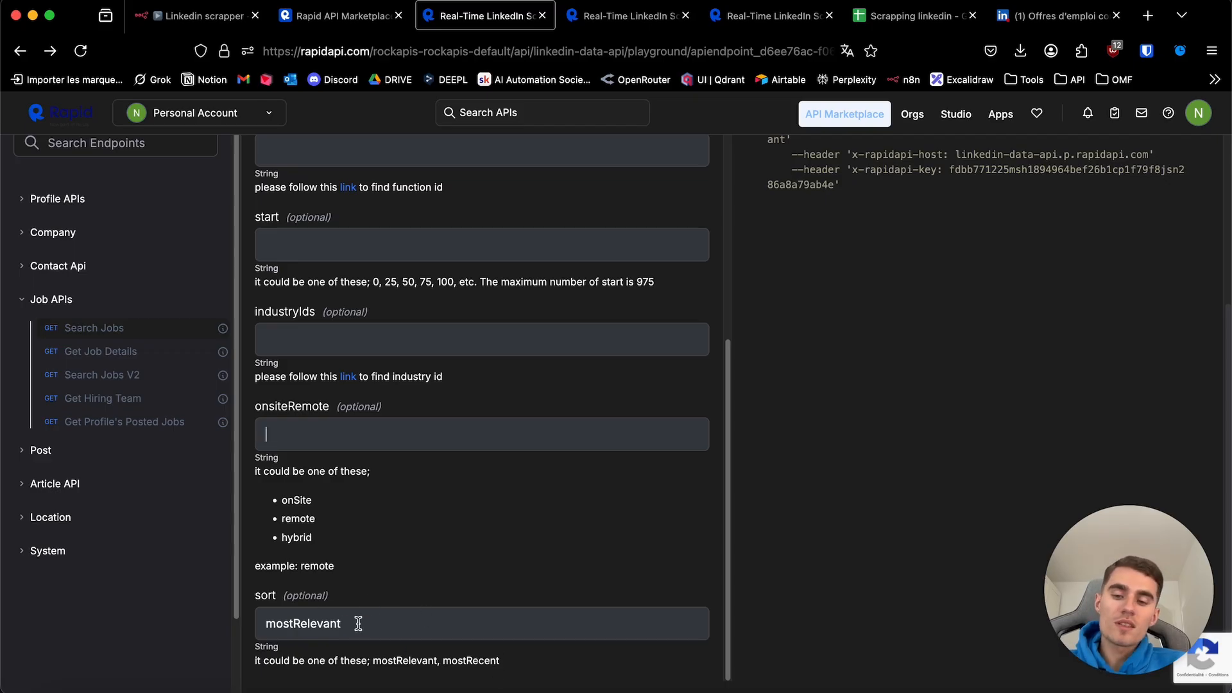
Step: Review the completed query parameters and copy the Shell cURL snippet of the Search Jobs request
scroll(426, 504, "up", 15)
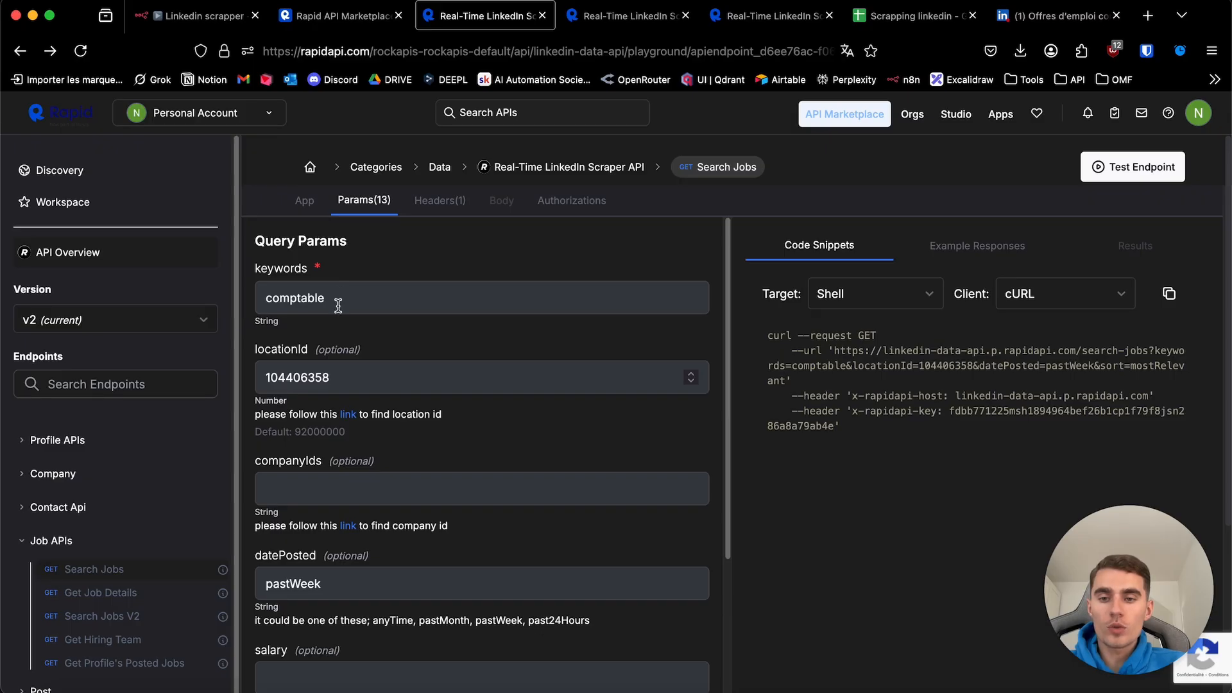
scroll(349, 381, "down", 1)
scroll(349, 382, "down", 2)
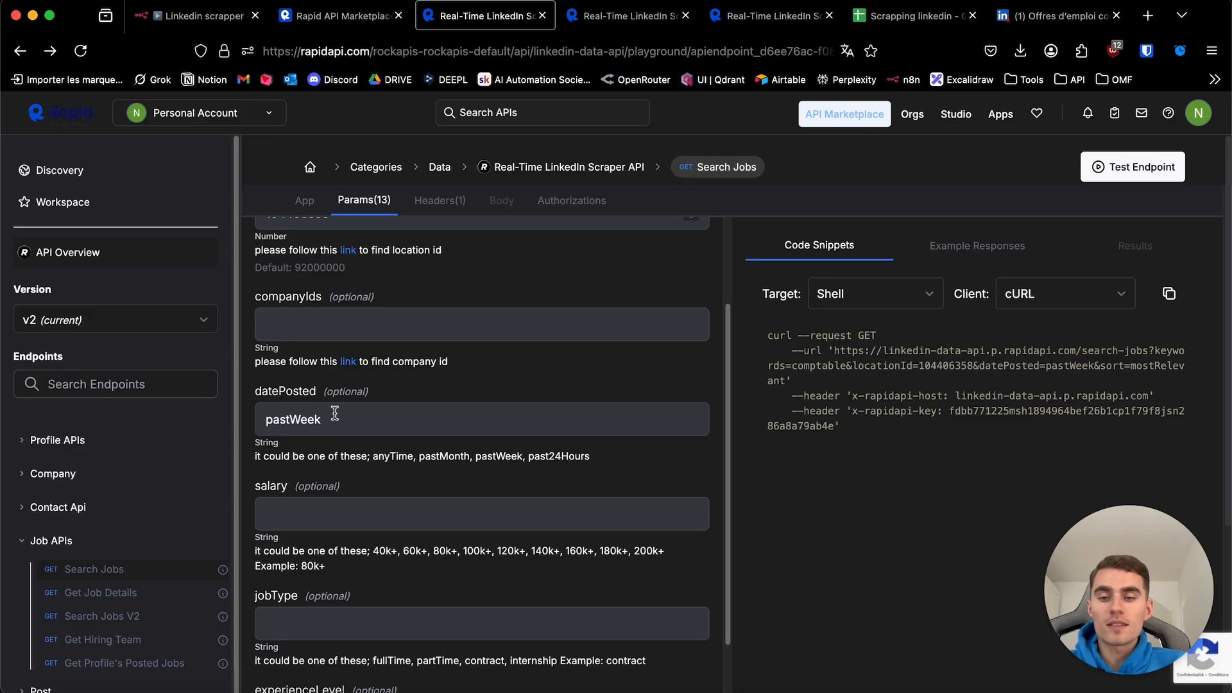
scroll(334, 414, "down", 3)
scroll(334, 421, "down", 12)
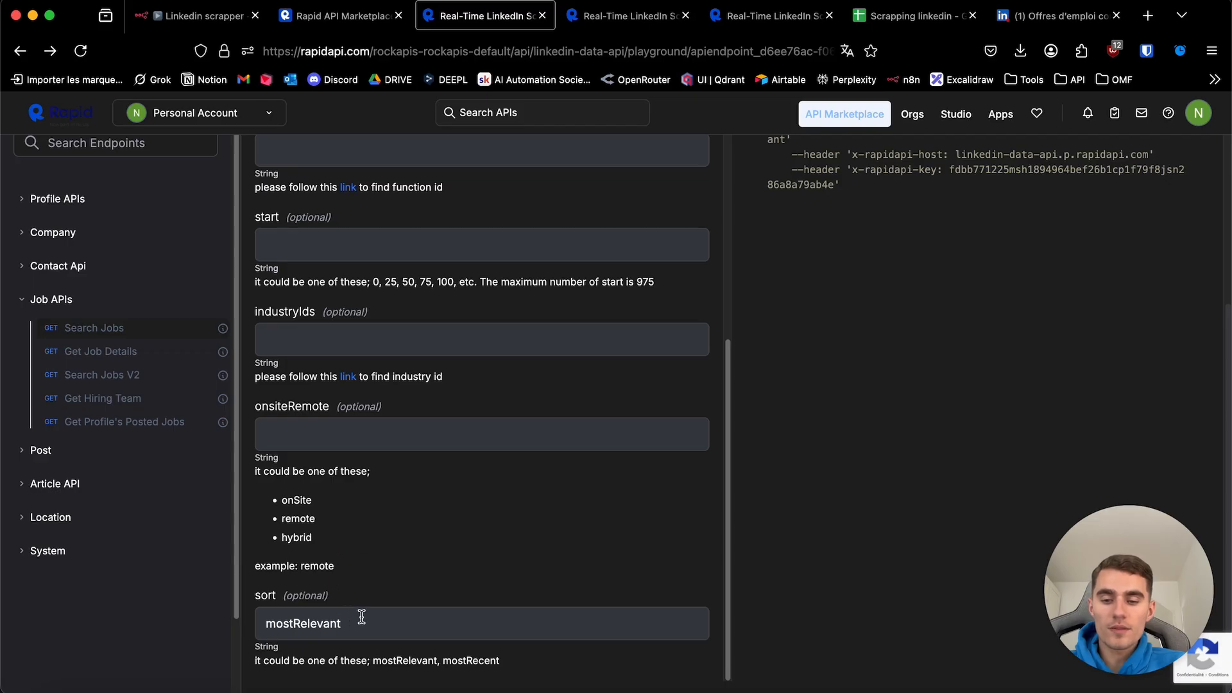
scroll(367, 526, "up", 15)
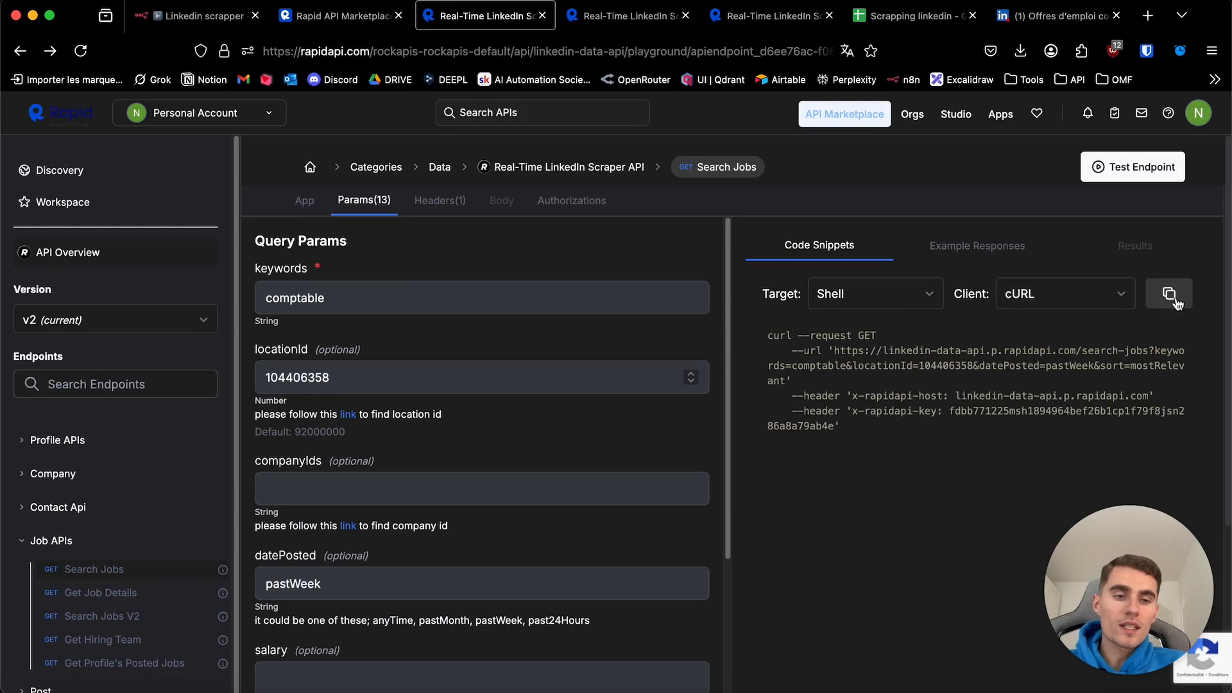
left_click(1170, 296)
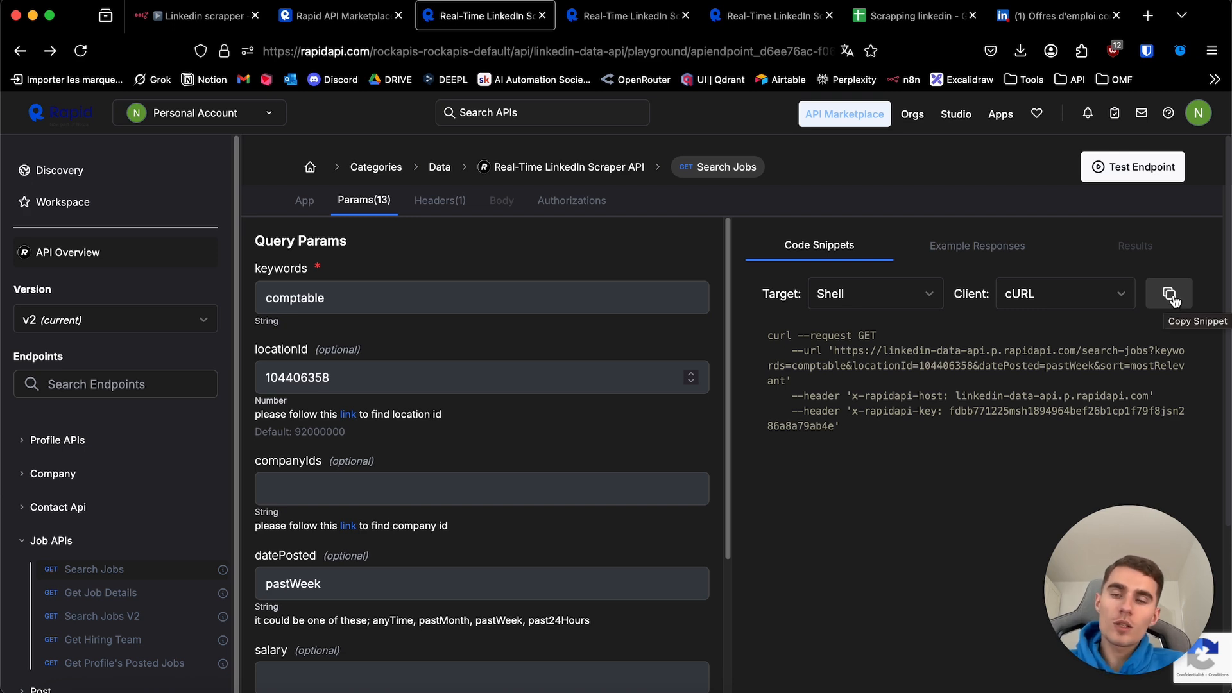
left_click(1172, 297)
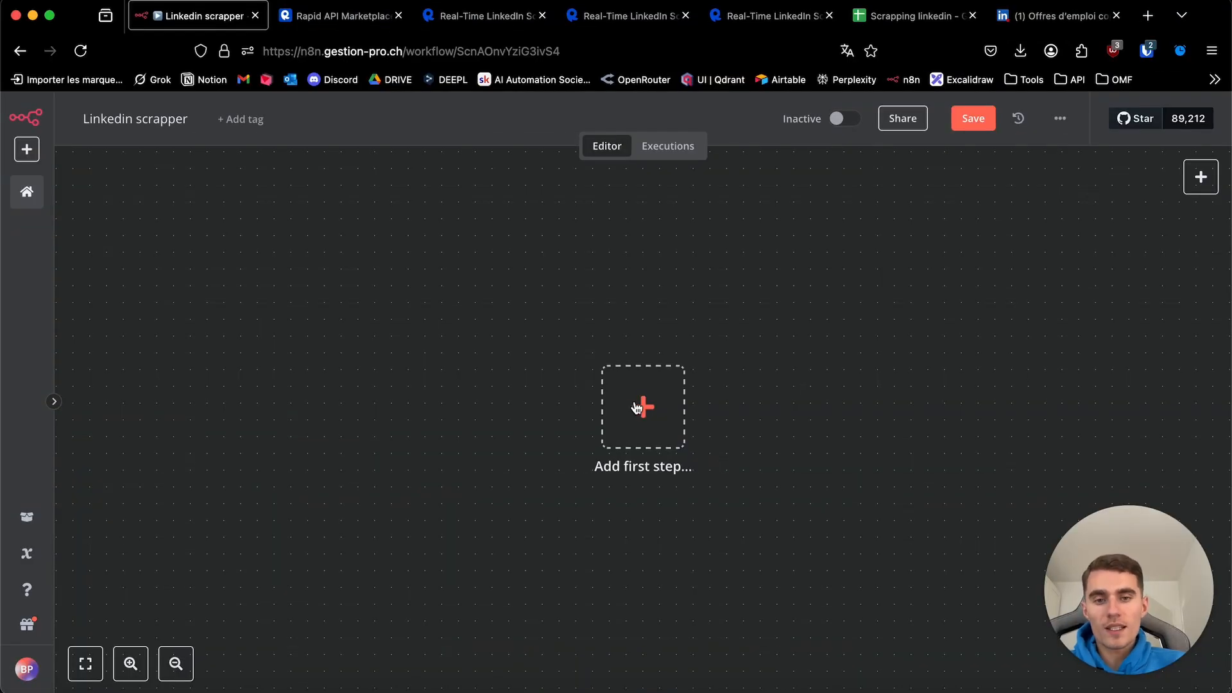
Step: Switch to the Linkedin scrapper workflow in n8n and add an "On a schedule" trigger as its first step
left_click_drag(602, 407, 321, 362)
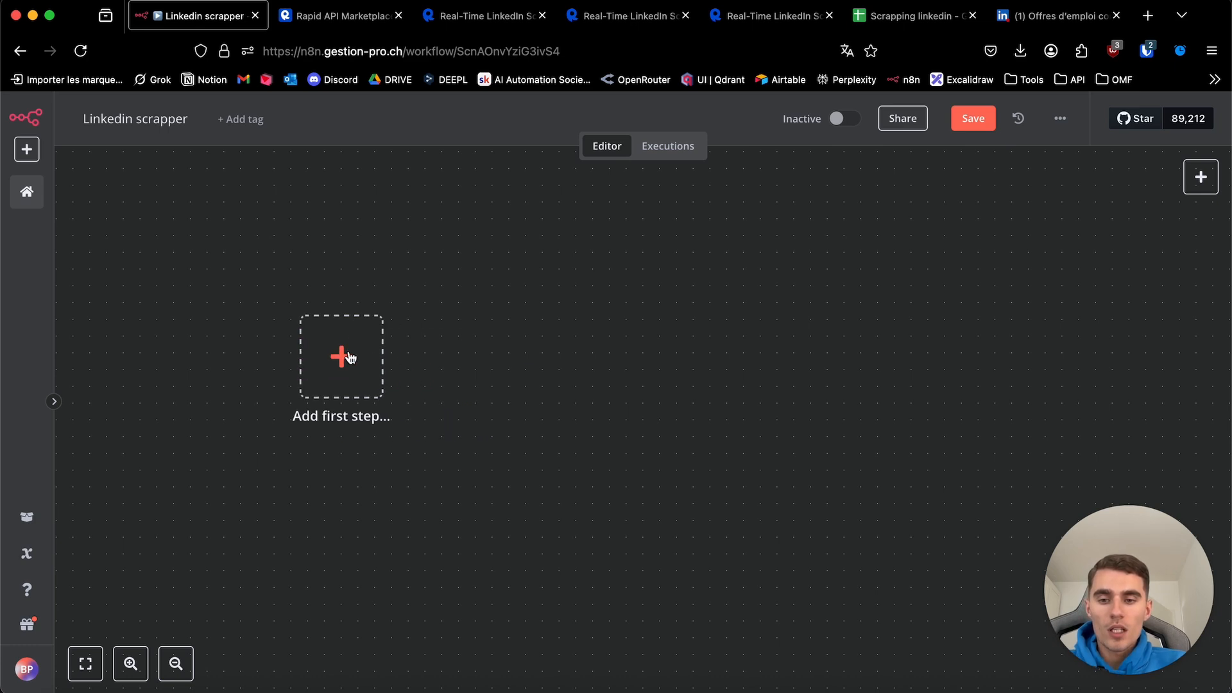
left_click(350, 358)
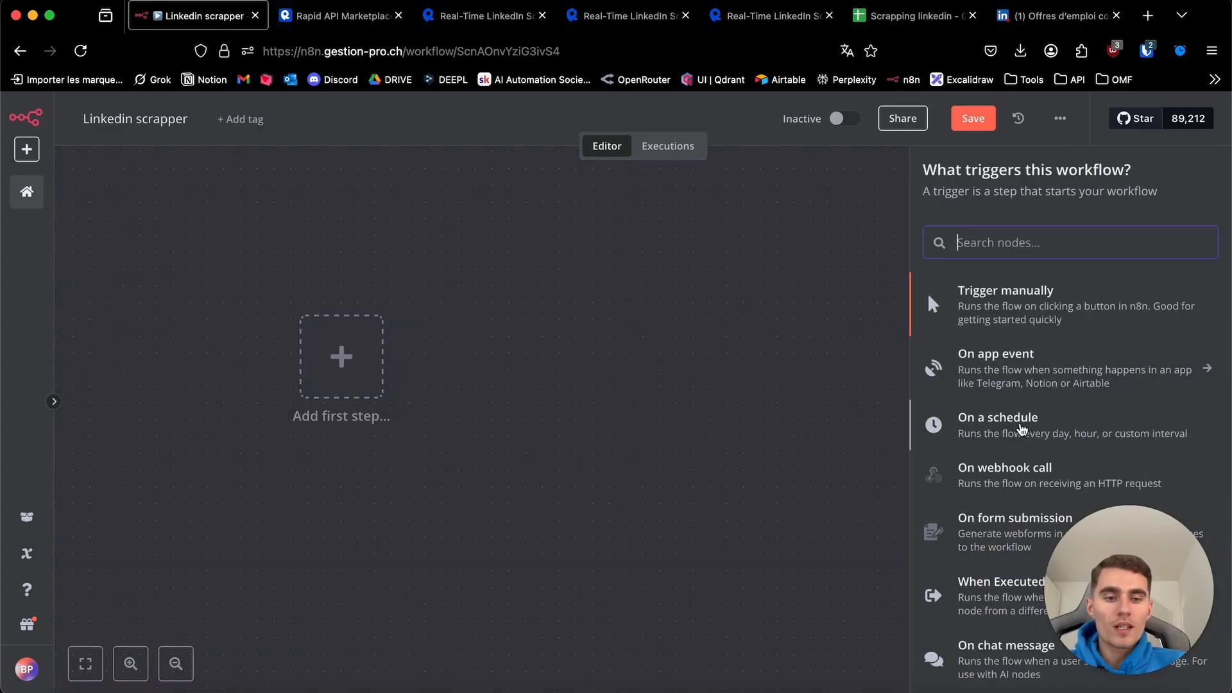
left_click(1020, 429)
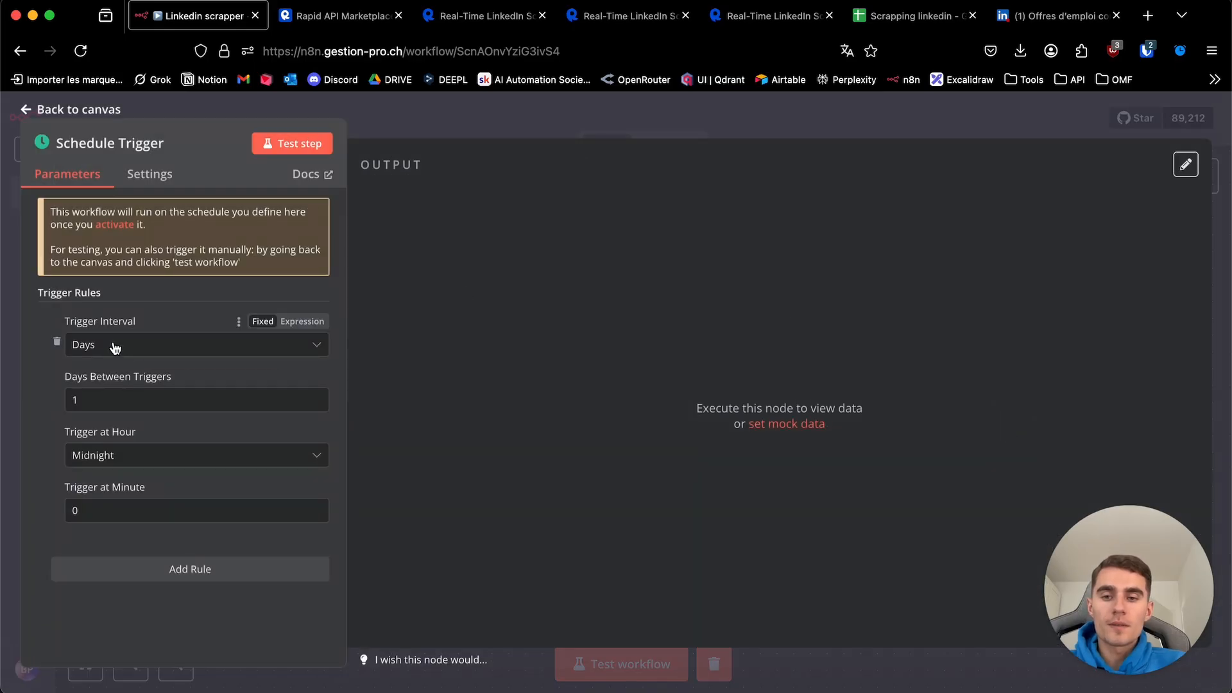
left_click(448, 124)
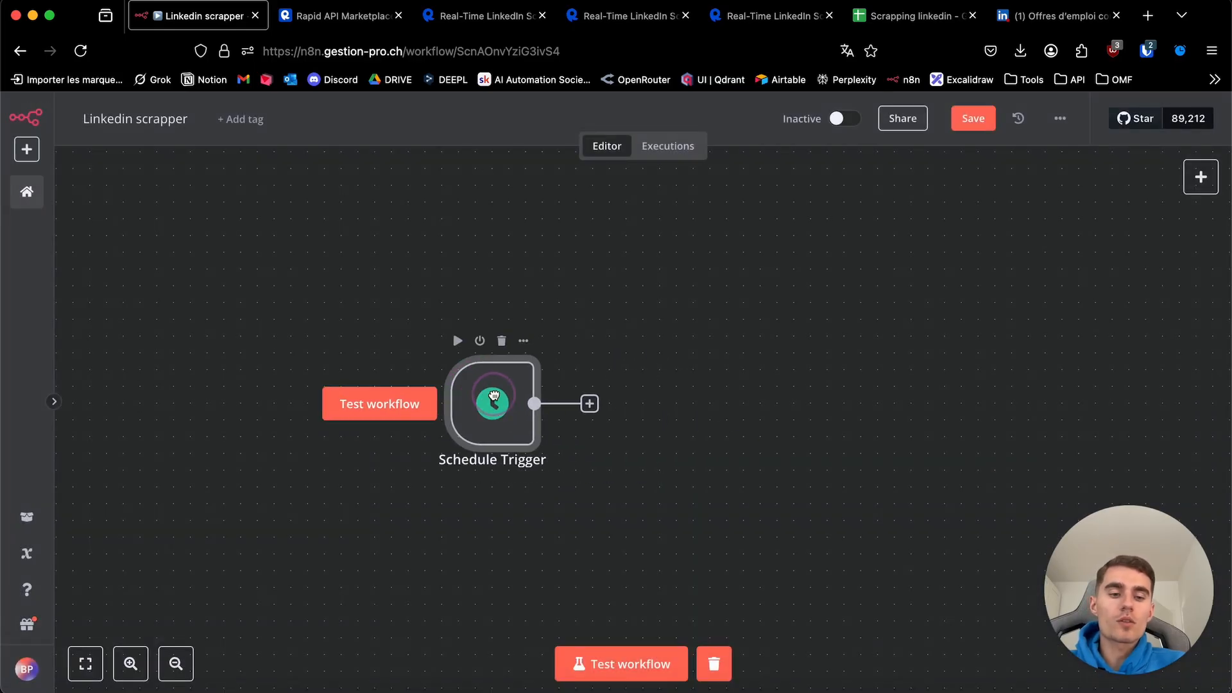
Step: Configure the Schedule Trigger to run weekly on Monday at 7am and return to the canvas
left_click_drag(493, 395, 326, 362)
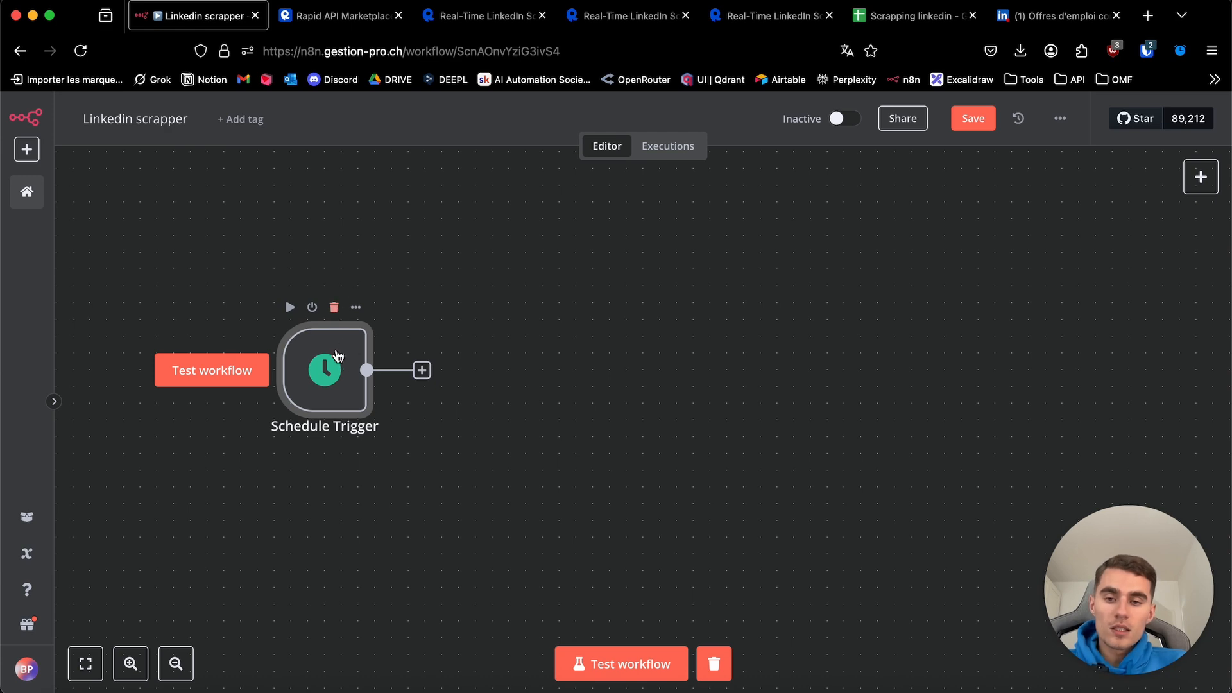
double_click(337, 359)
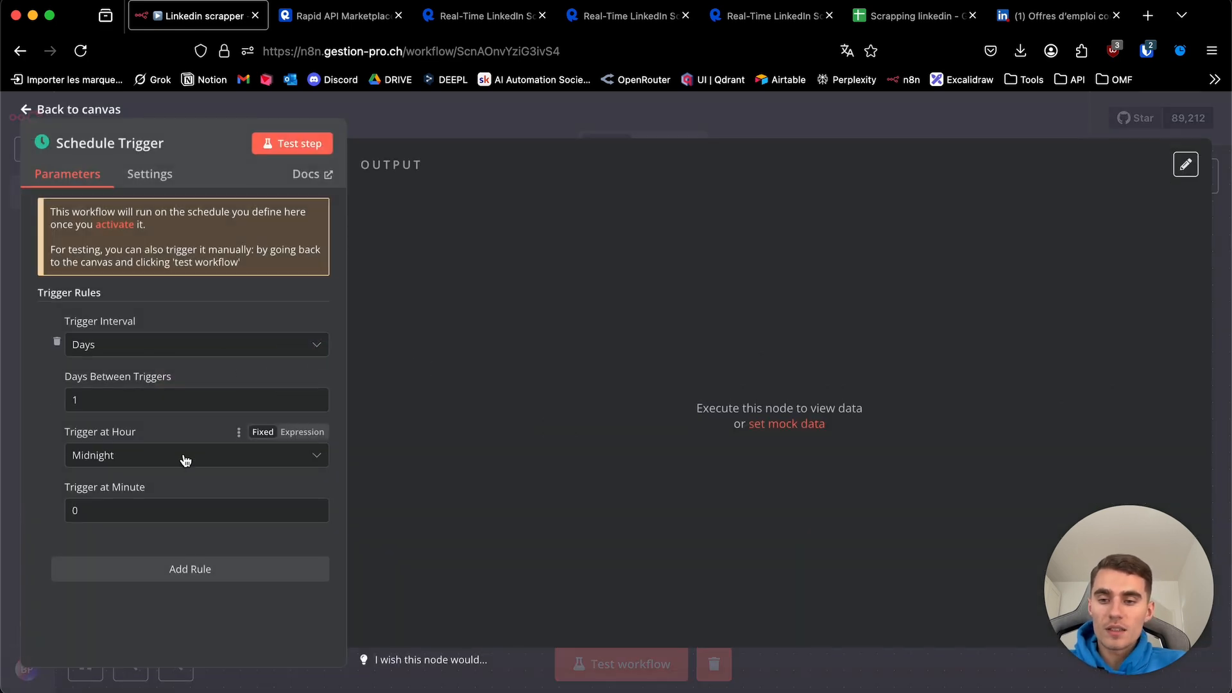
left_click(143, 346)
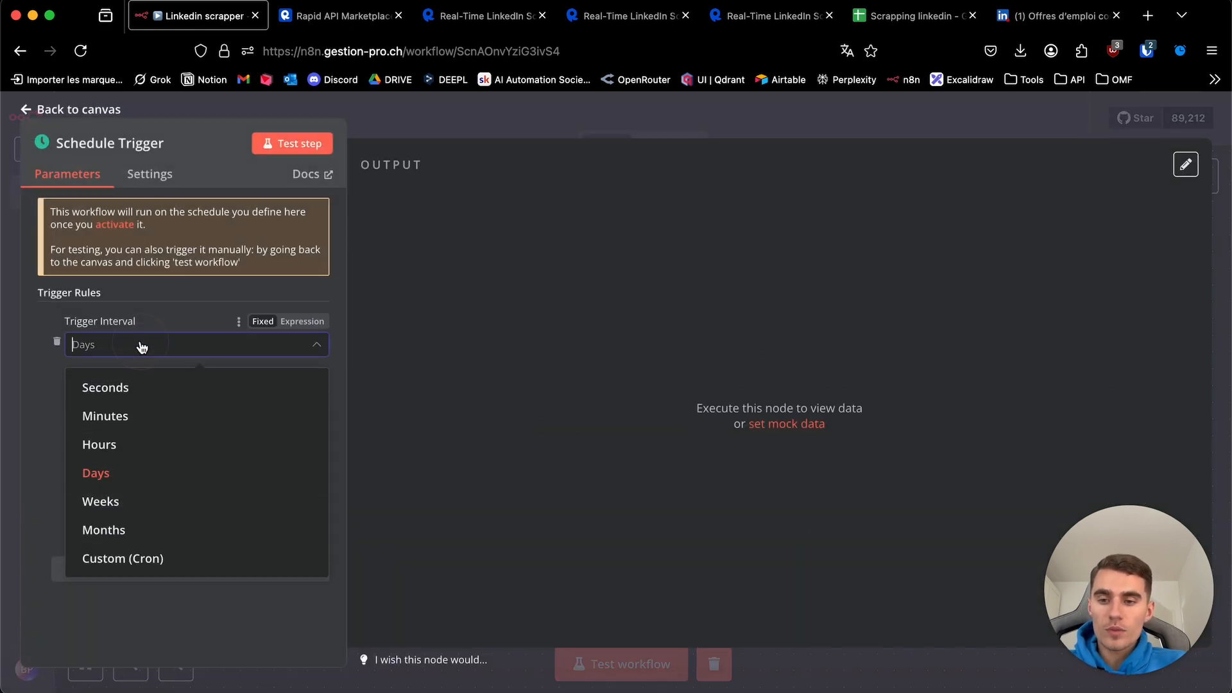
left_click(146, 507)
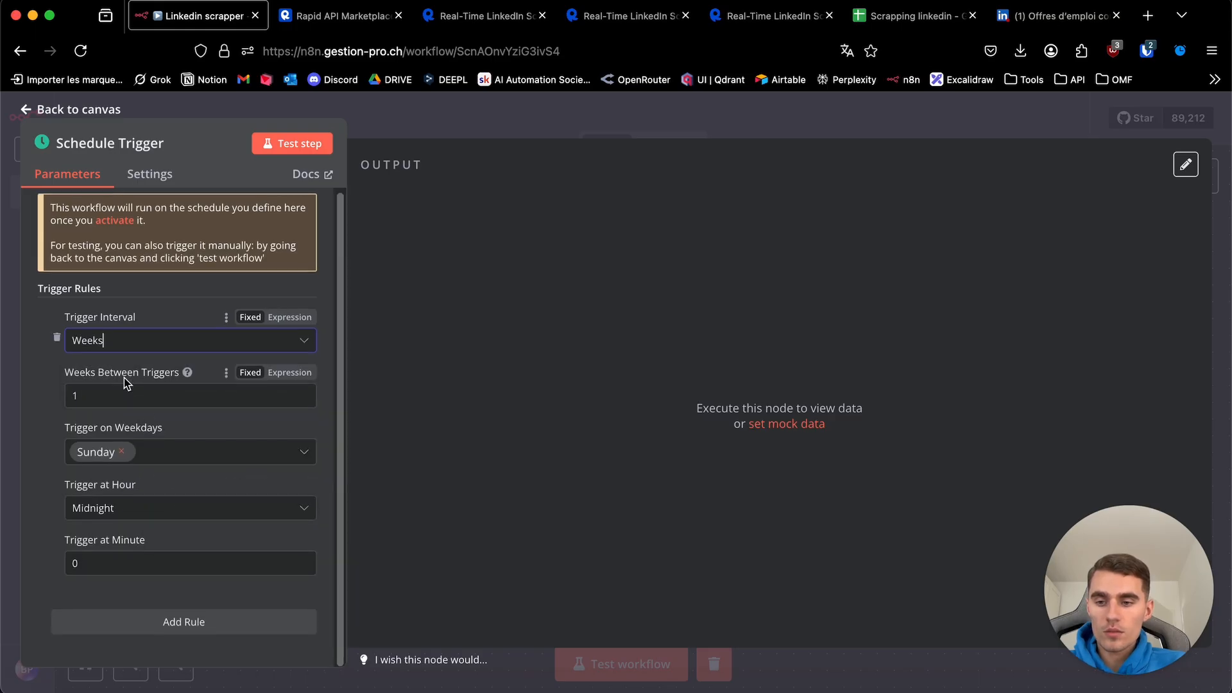
left_click(121, 455)
left_click(123, 455)
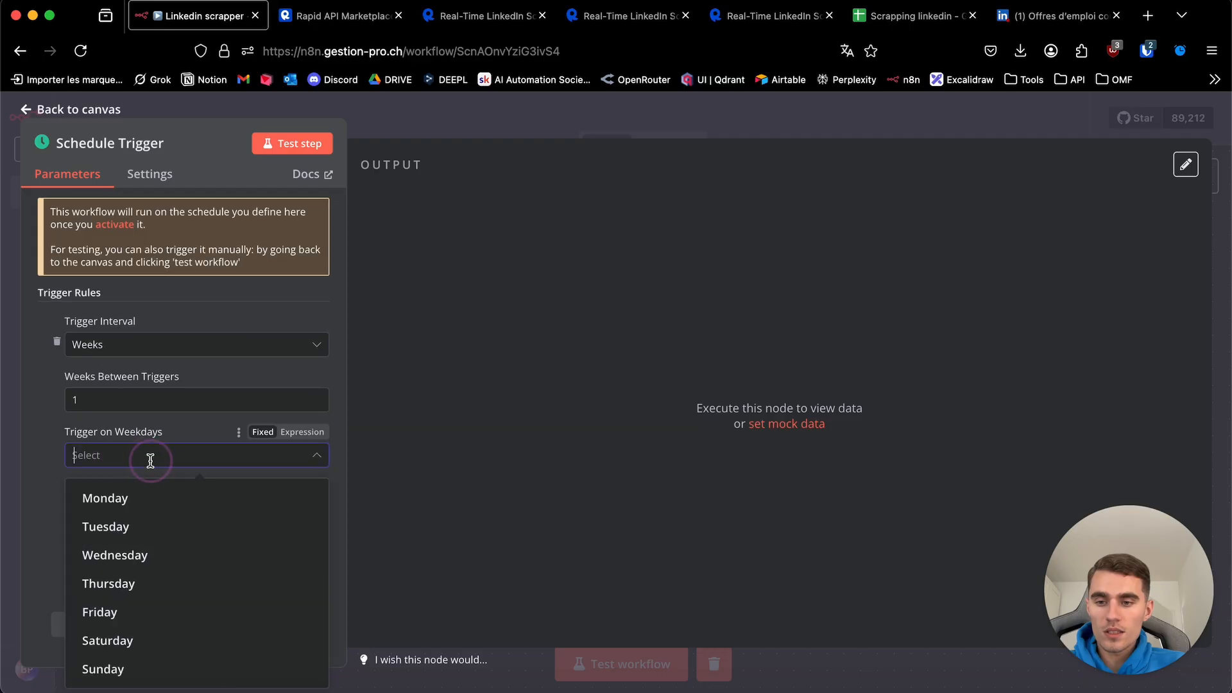
left_click(142, 506)
left_click(115, 512)
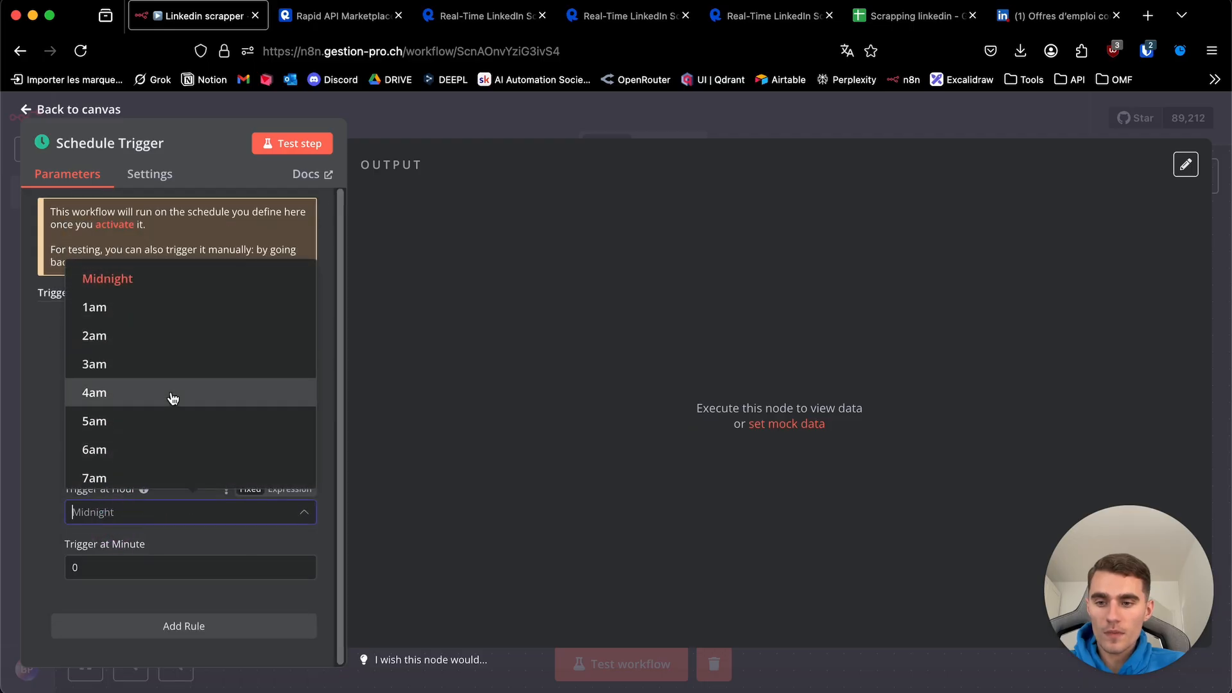
scroll(142, 426, "down", 1)
left_click(120, 434)
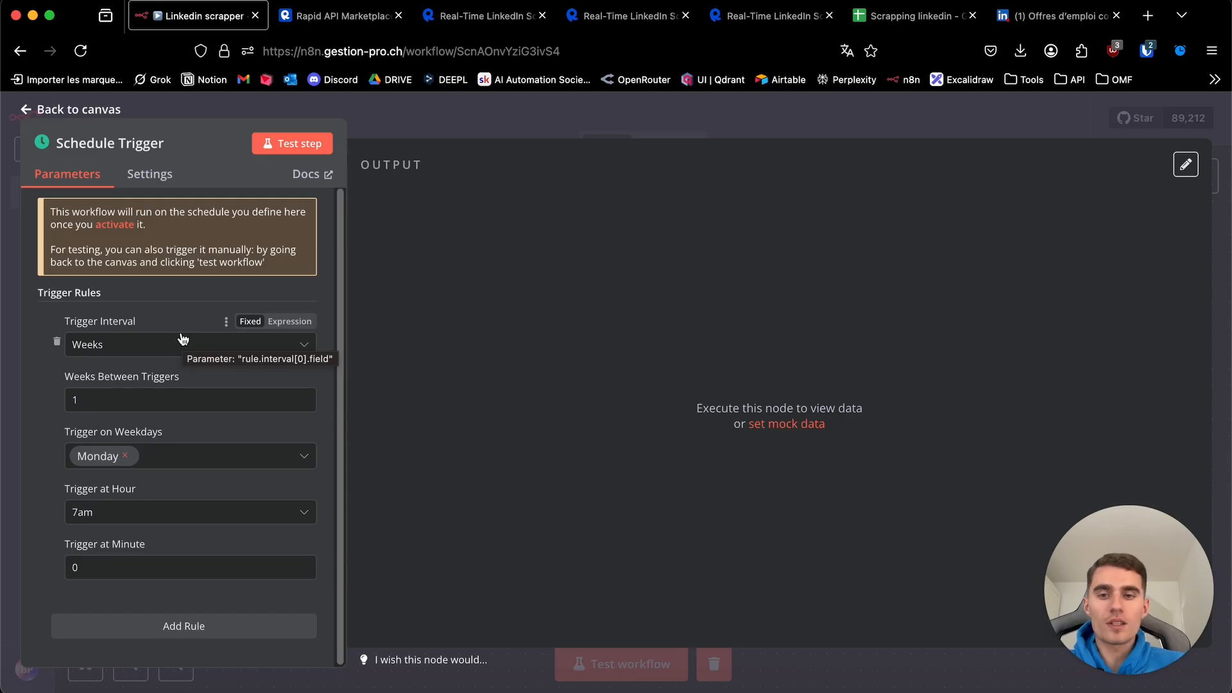
left_click(403, 116)
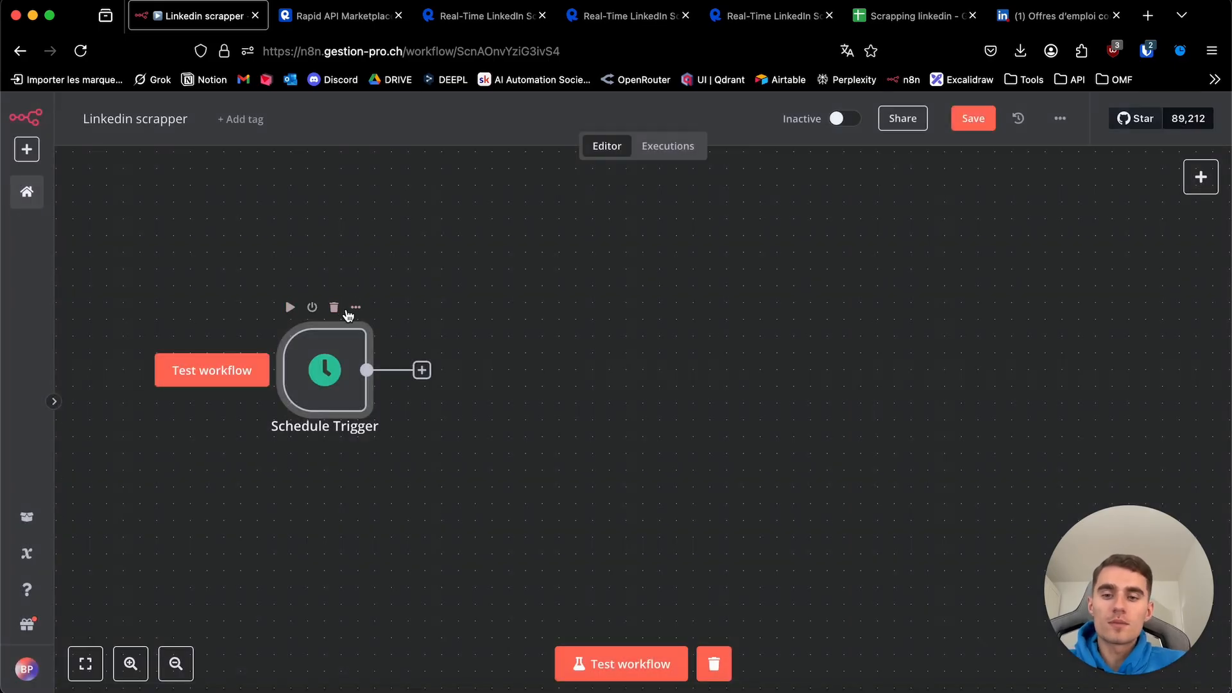
Step: Replace the Schedule Trigger with a "Trigger manually" node and place it near the canvas's left side
left_click(334, 308)
left_click(642, 407)
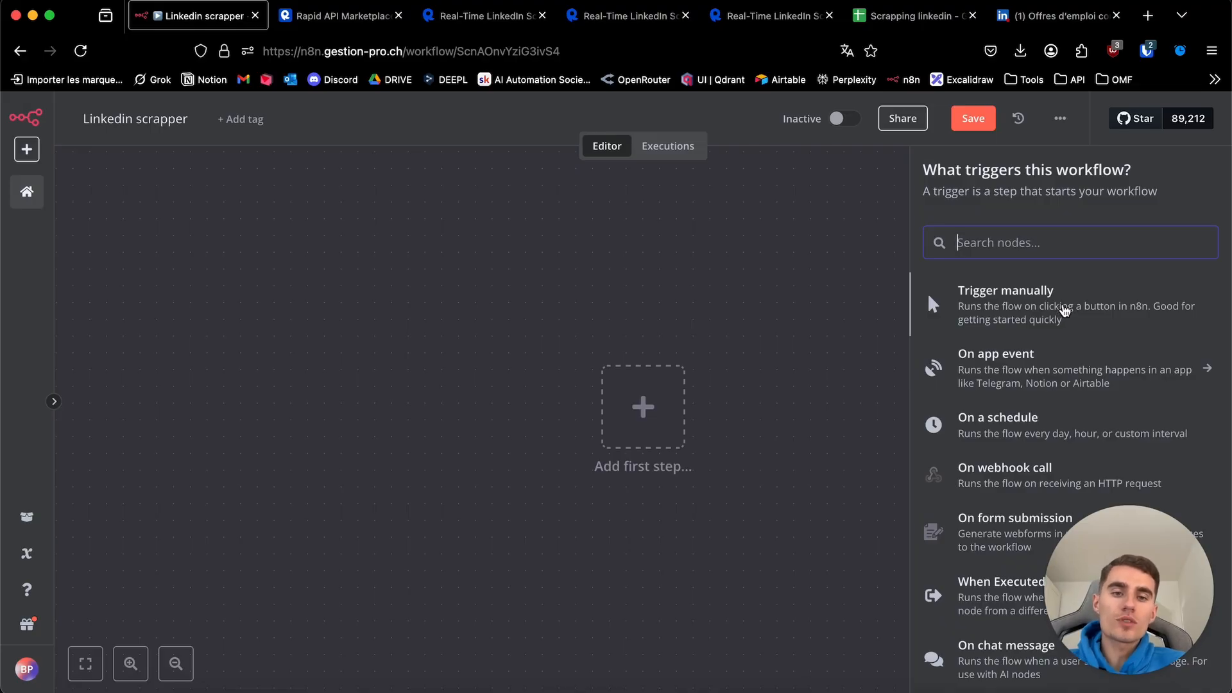
left_click(1065, 311)
left_click_drag(648, 404, 180, 354)
scroll(283, 397, "left", 2)
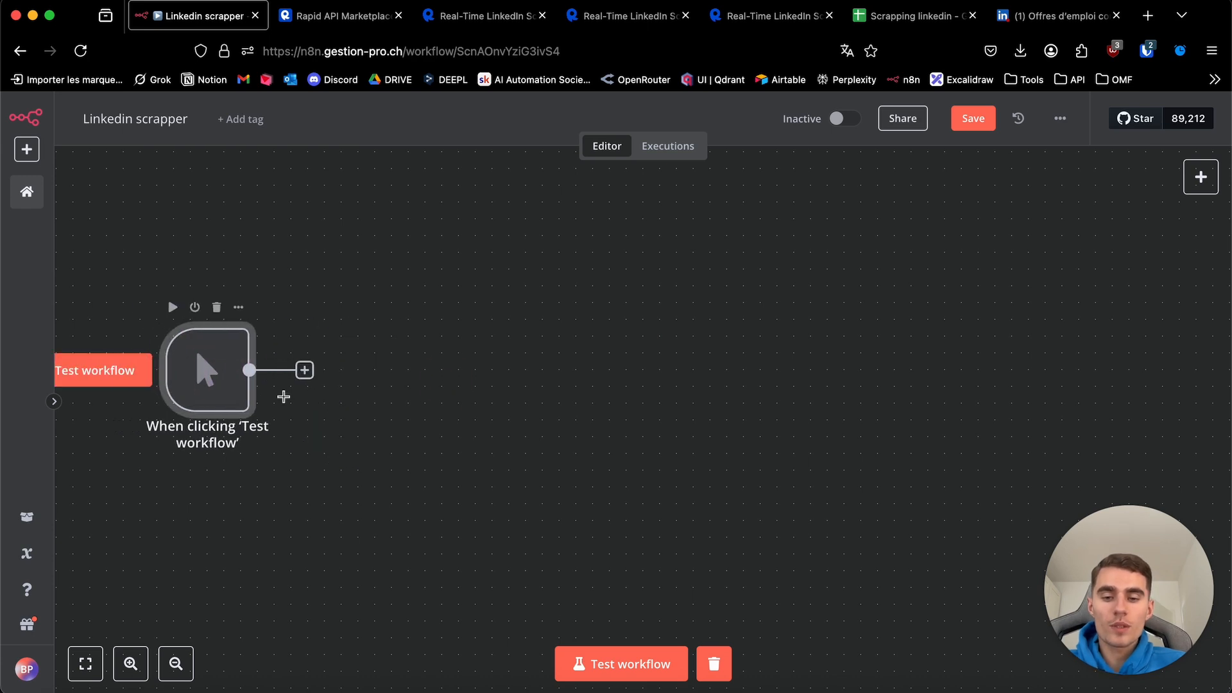
Step: Add an HTTP Request node after the manual trigger
left_click(305, 371)
type("http")
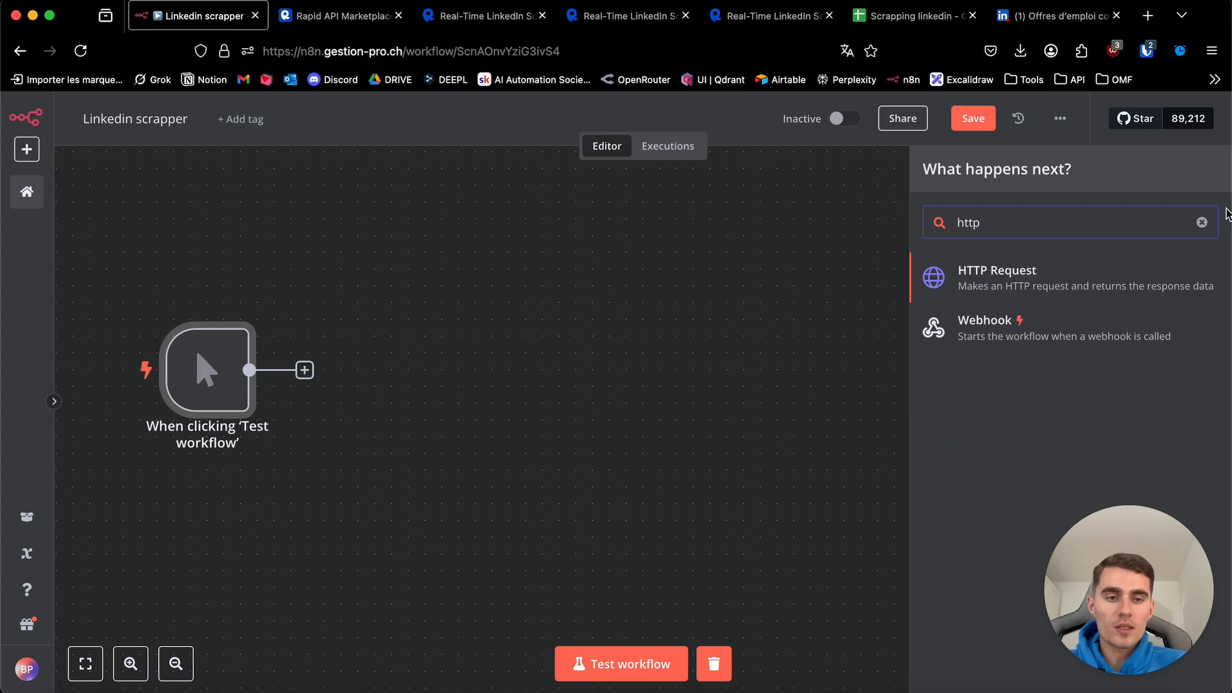
left_click(1072, 280)
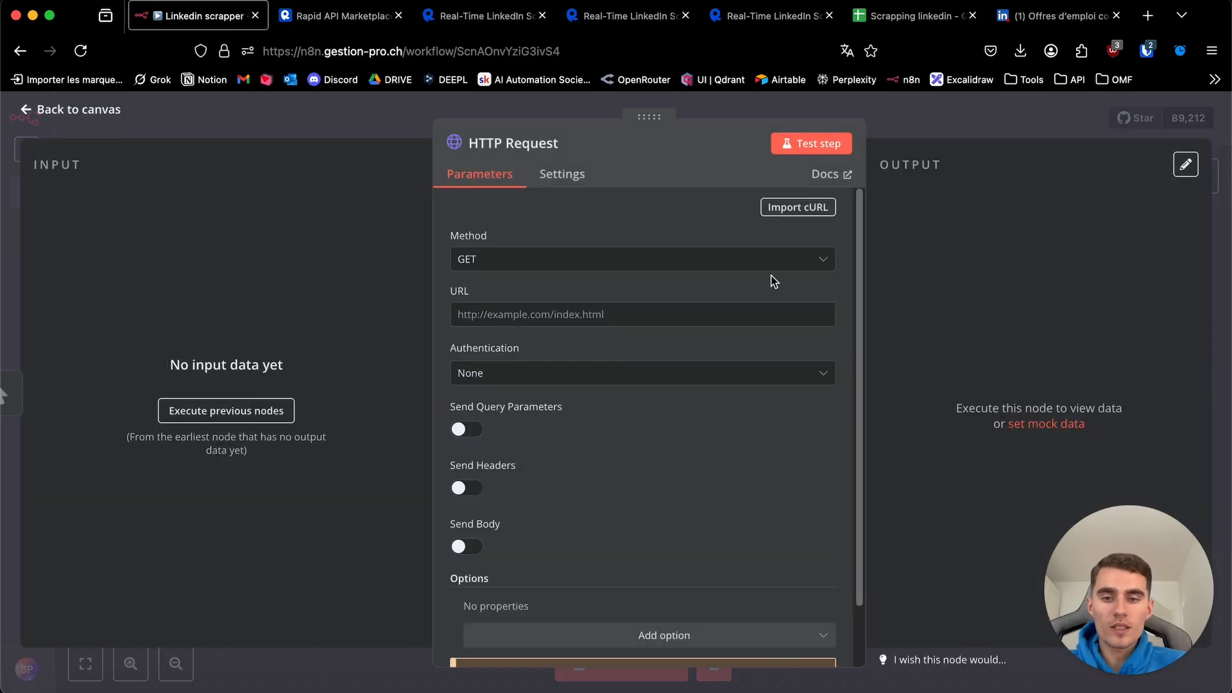
scroll(517, 411, "down", 2)
scroll(517, 411, "up", 1)
scroll(812, 366, "up", 2)
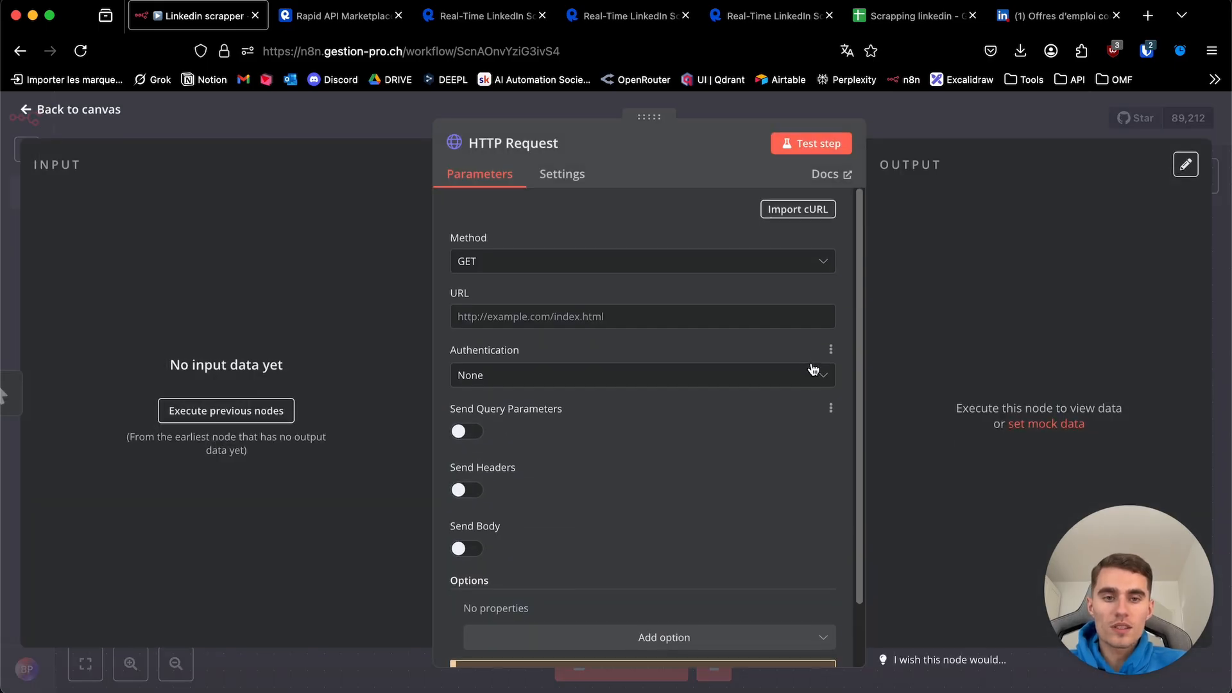
Step: Import the Search Jobs Shell cURL snippet from RapidAPI, including its API key, into the HTTP Request node
left_click(791, 217)
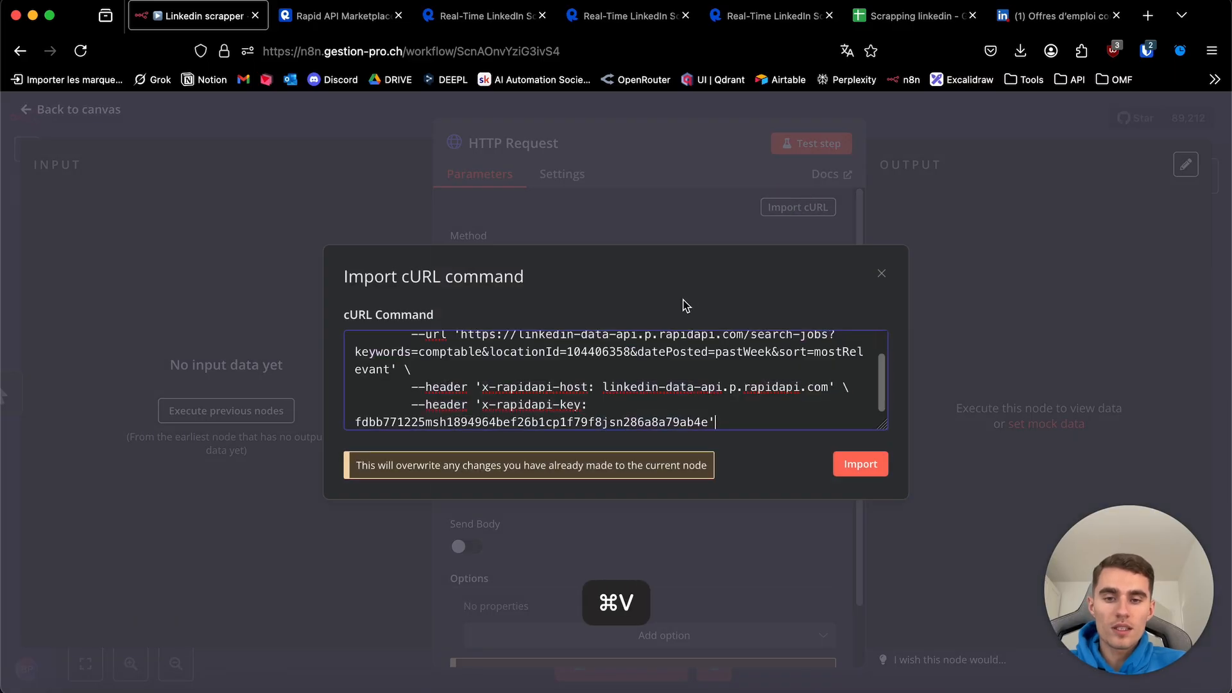
scroll(664, 362, "up", 2)
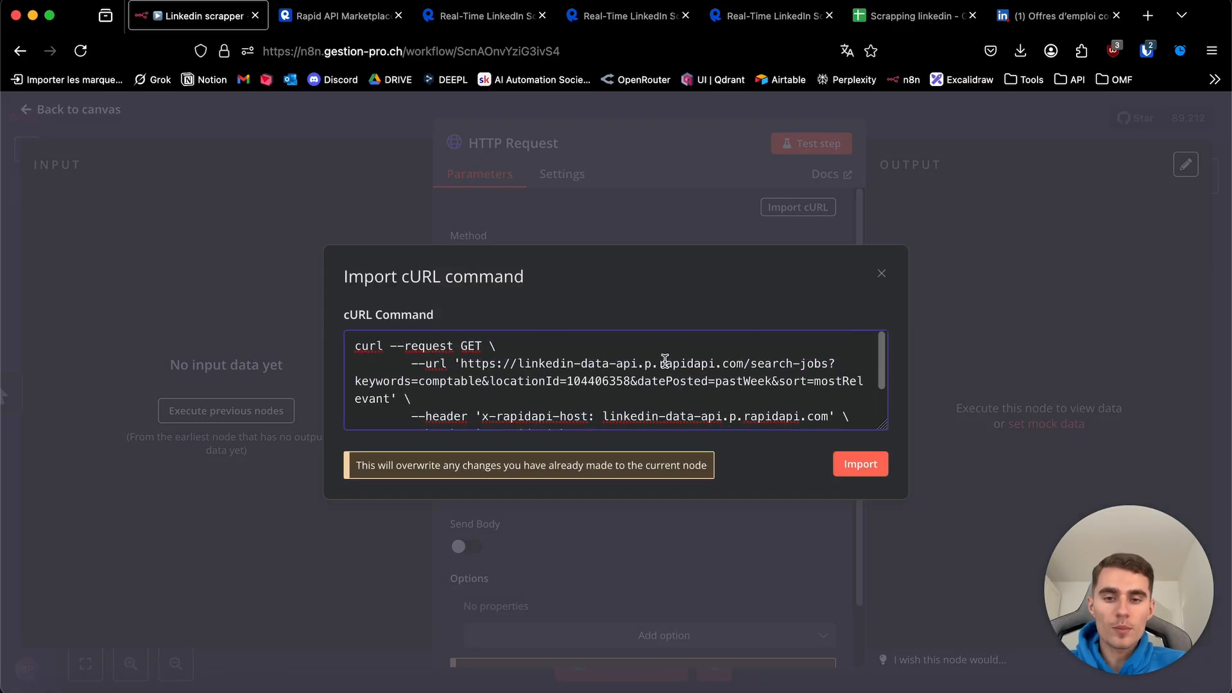
left_click(499, 15)
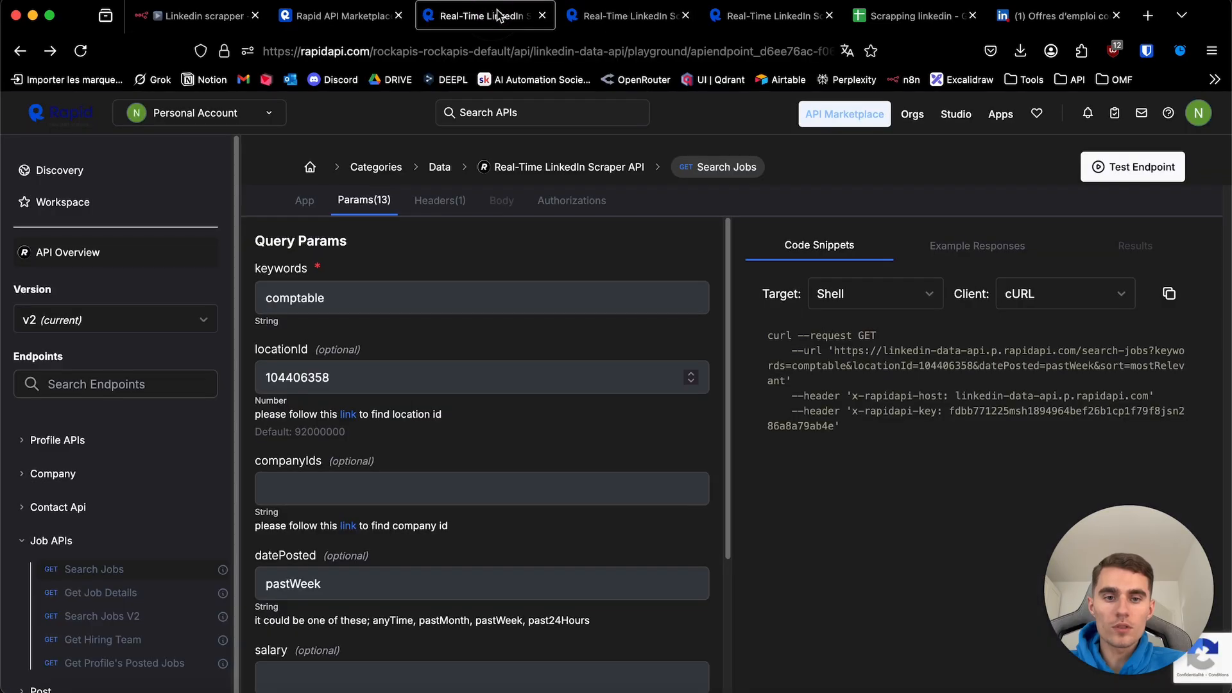
left_click(1177, 299)
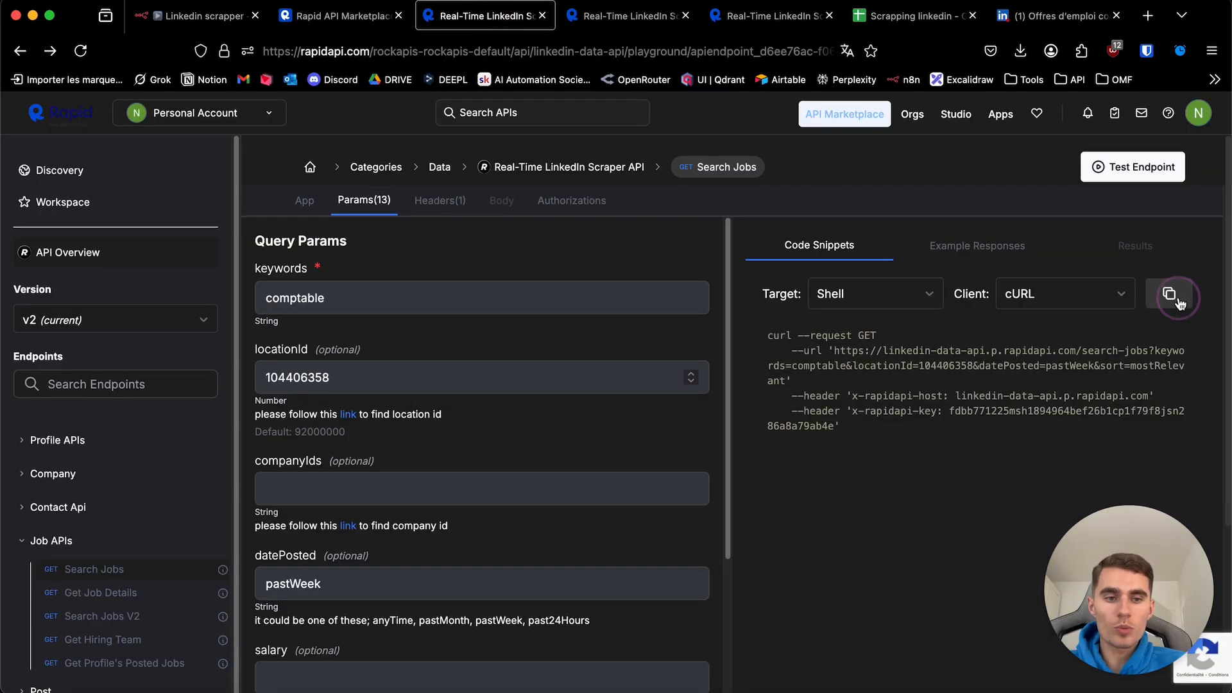
left_click(189, 18)
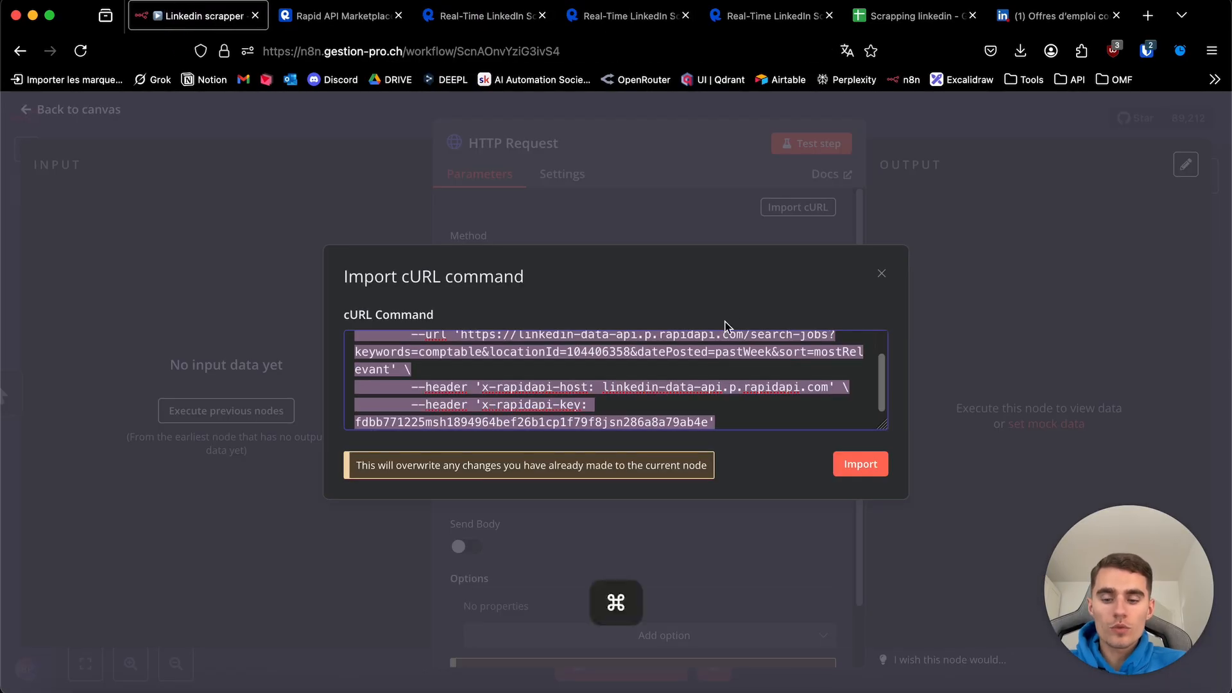
key("cmd+v")
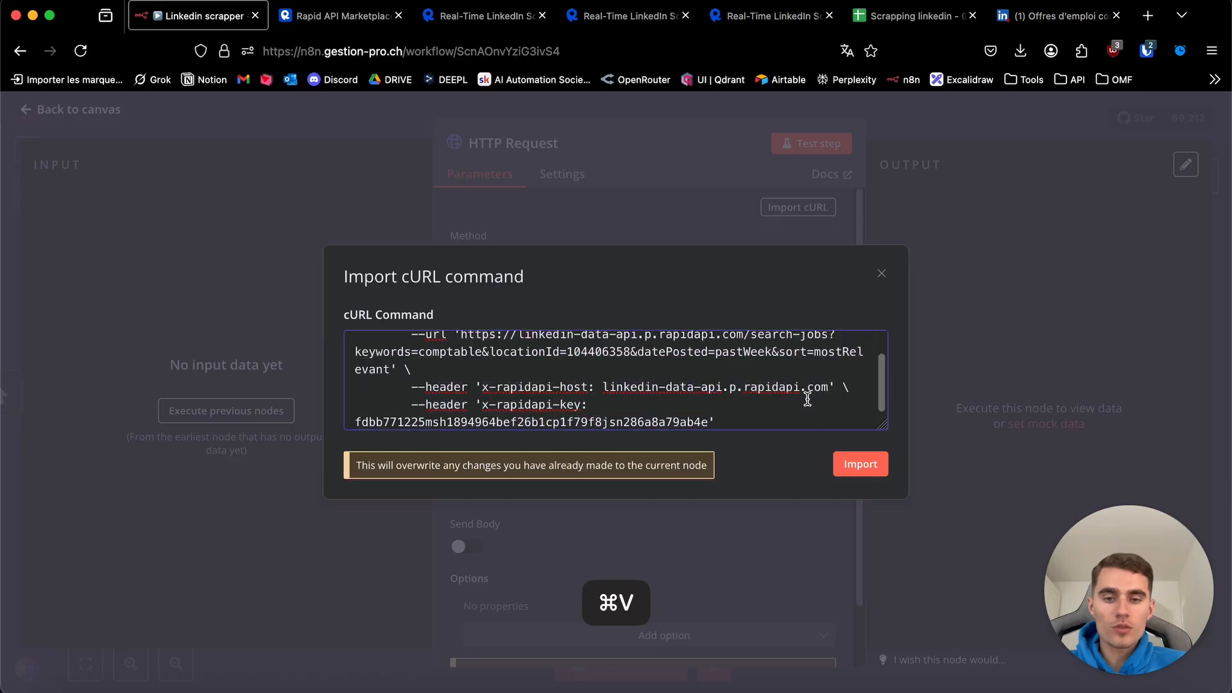
left_click(857, 464)
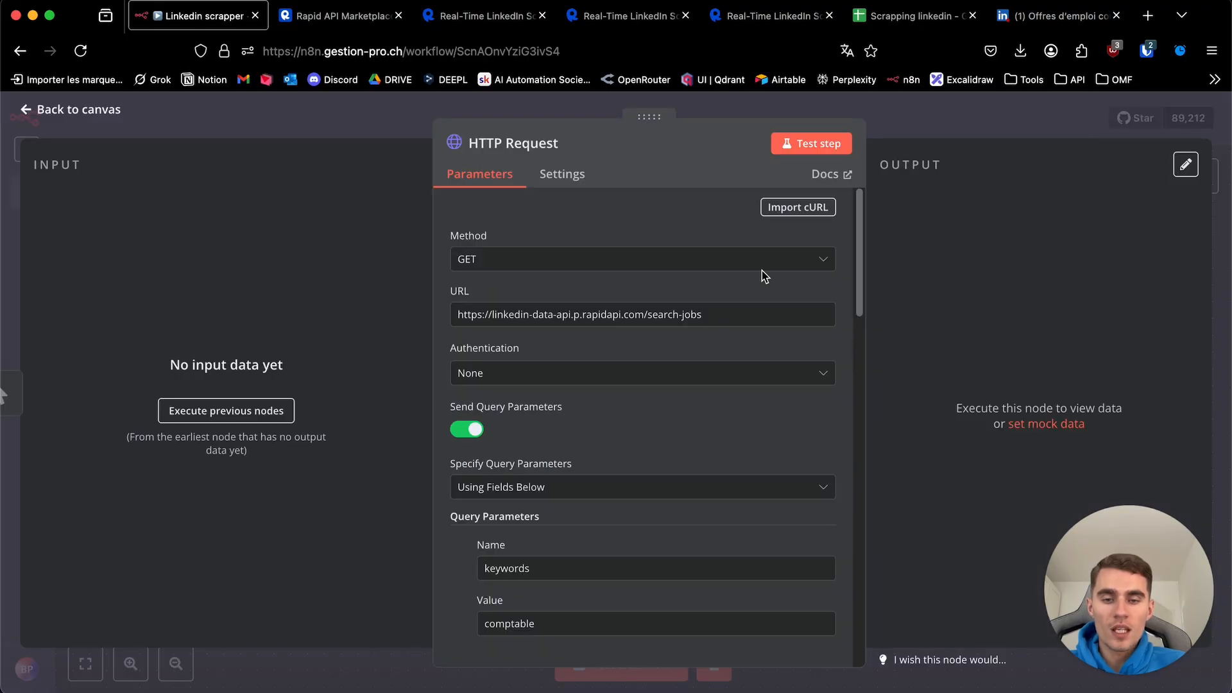
Step: Review the imported query parameters keywords, locationId, datePosted and sort in the HTTP Request node
scroll(762, 270, "down", 5)
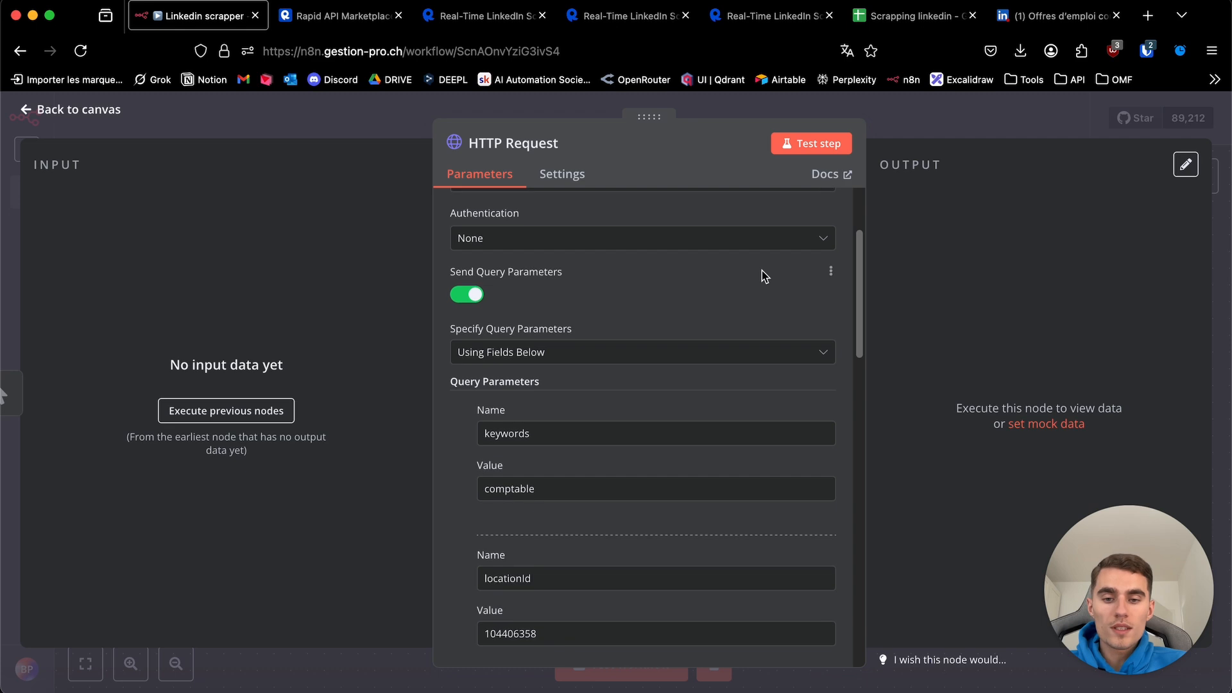
scroll(633, 280, "down", 2)
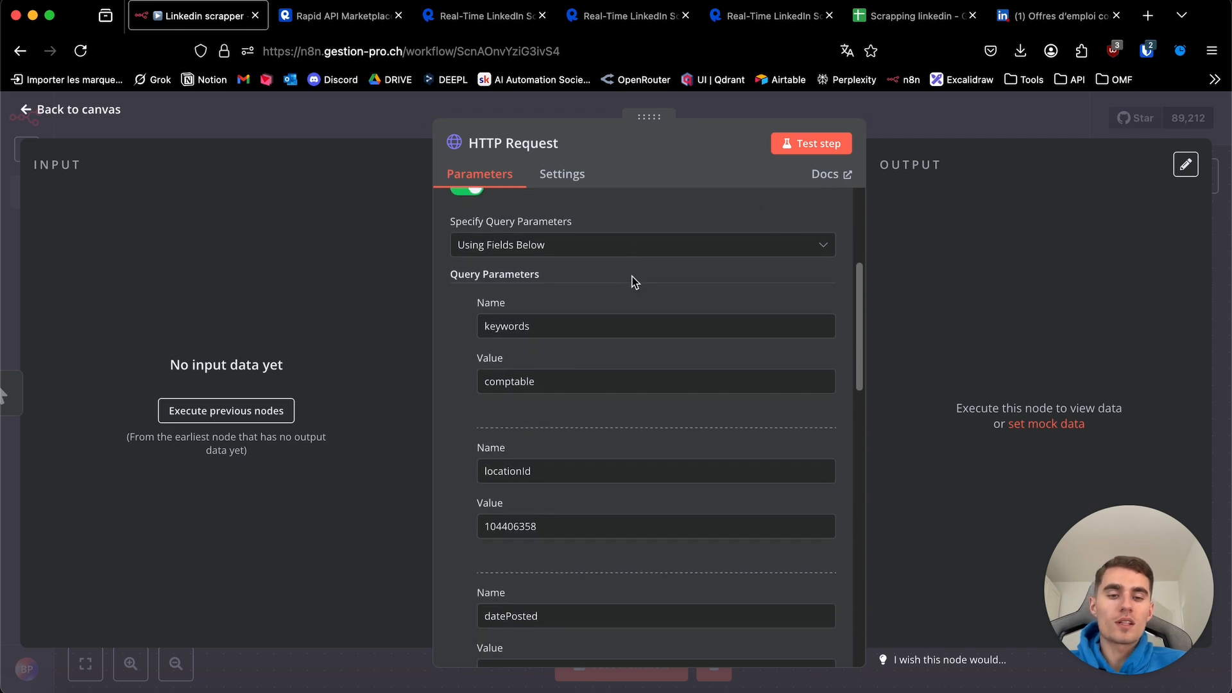
scroll(540, 385, "down", 1)
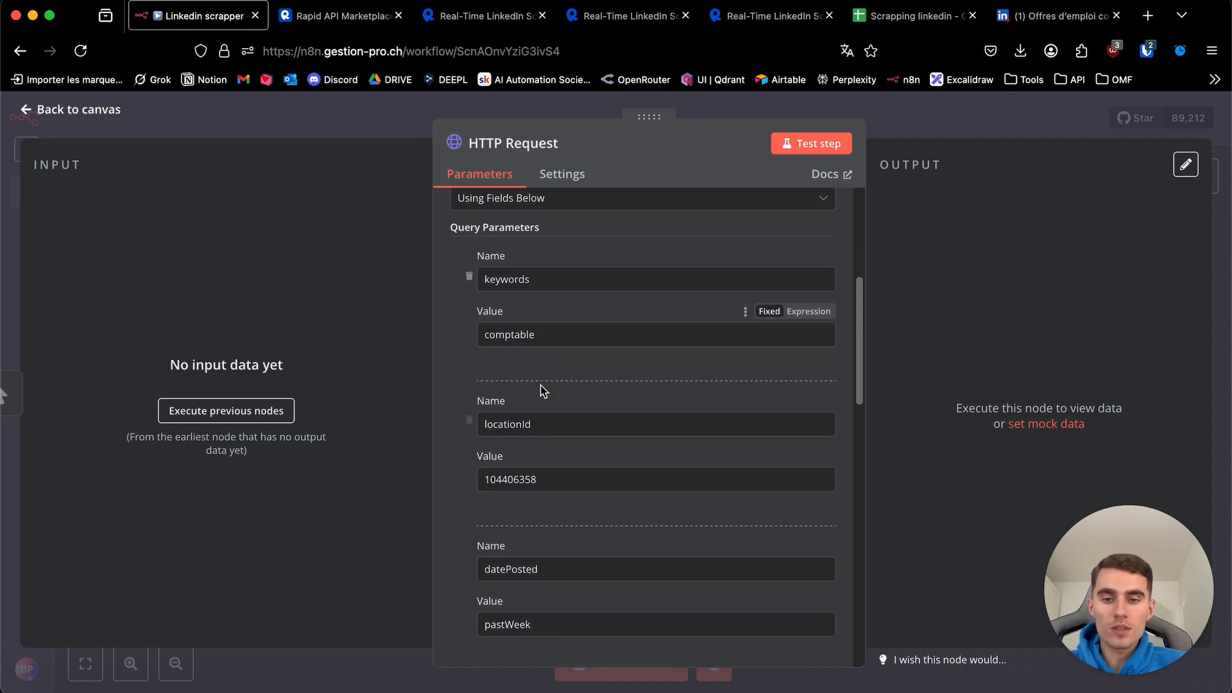
scroll(550, 325, "down", 2)
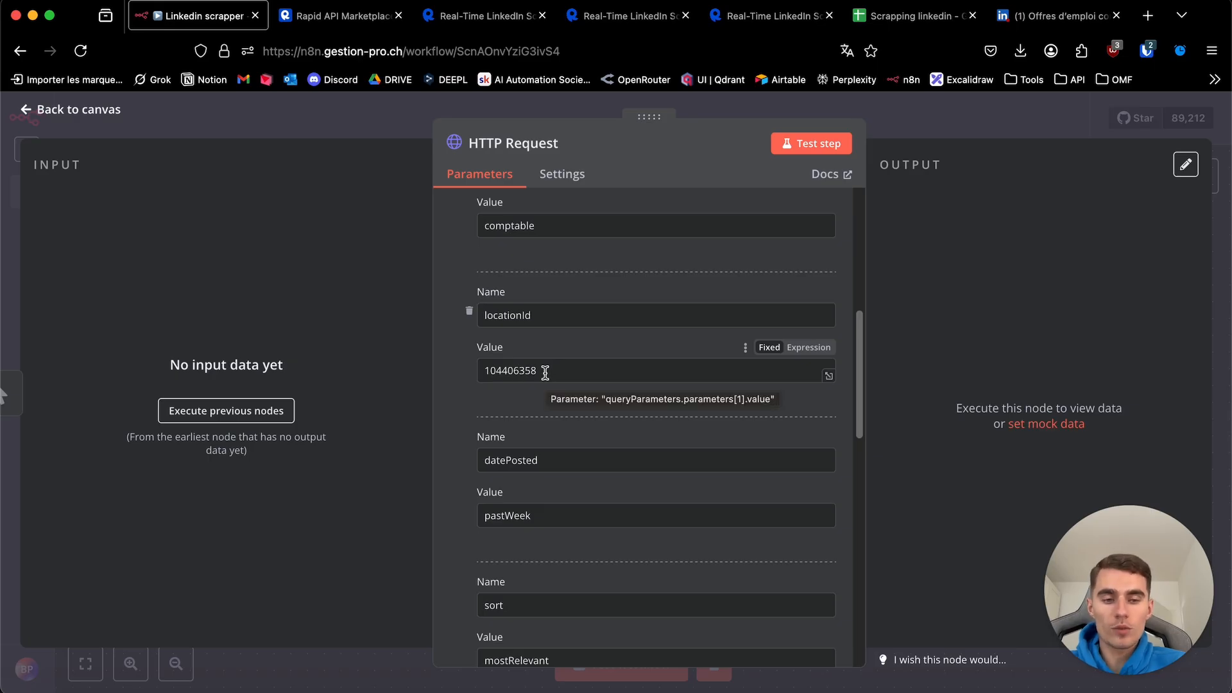
scroll(546, 366, "down", 2)
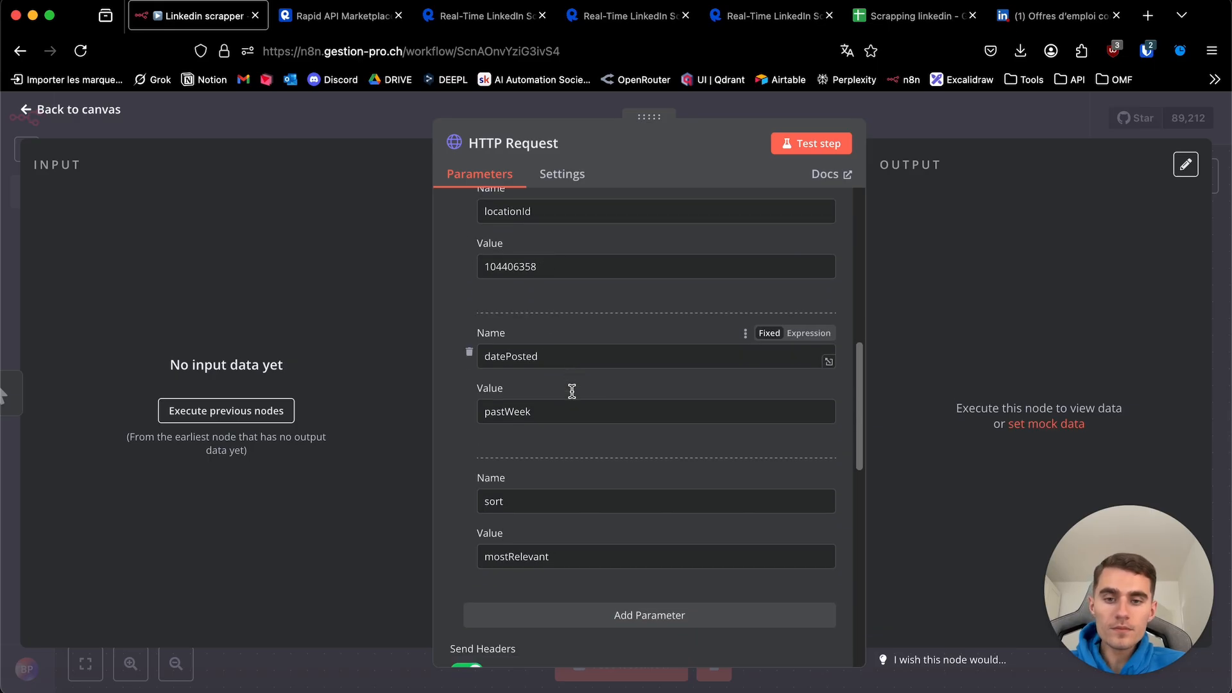
scroll(551, 403, "down", 1)
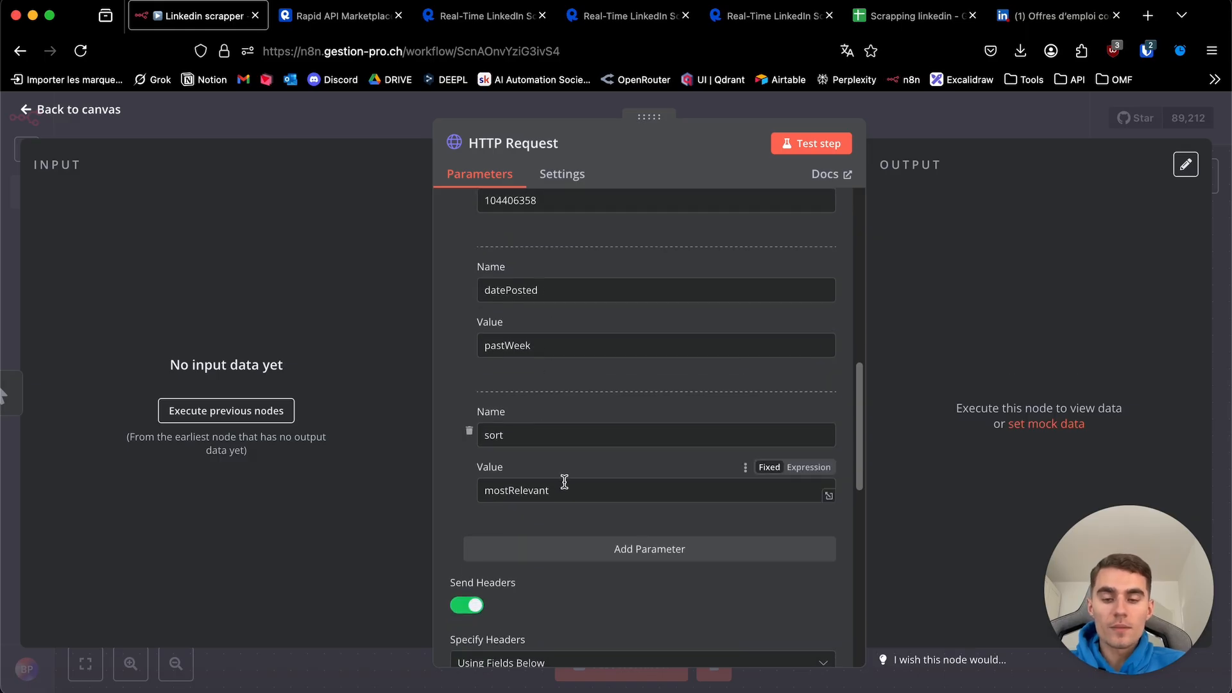
scroll(568, 486, "down", 1)
scroll(568, 478, "down", 1)
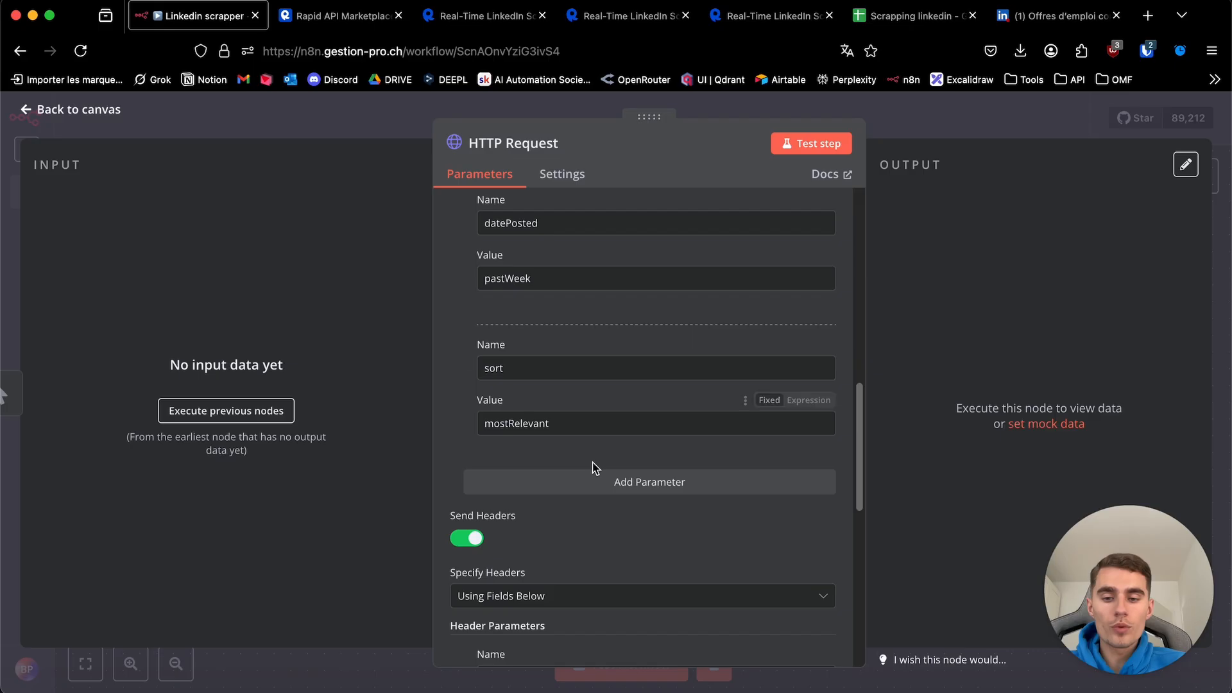
Step: Review the imported x-rapidapi-host and x-rapidapi-key header parameters, the Send Body setting and the options
scroll(594, 467, "down", 3)
scroll(594, 468, "down", 2)
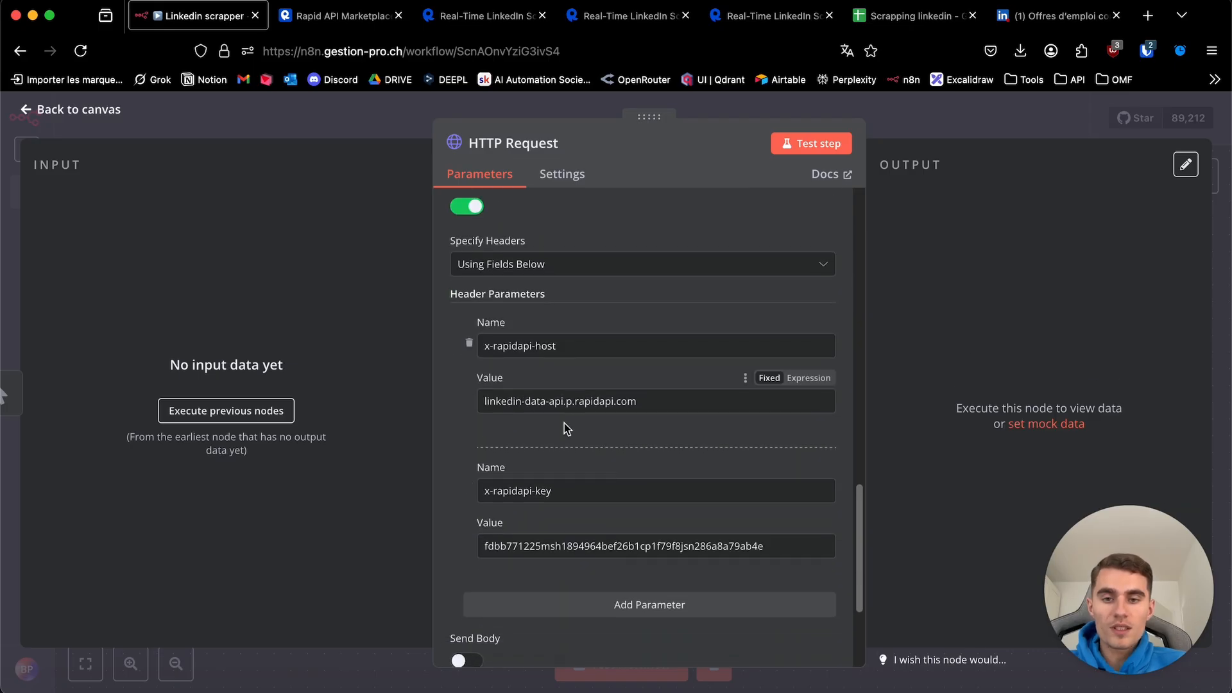
scroll(592, 432, "up", 1)
scroll(591, 432, "up", 2)
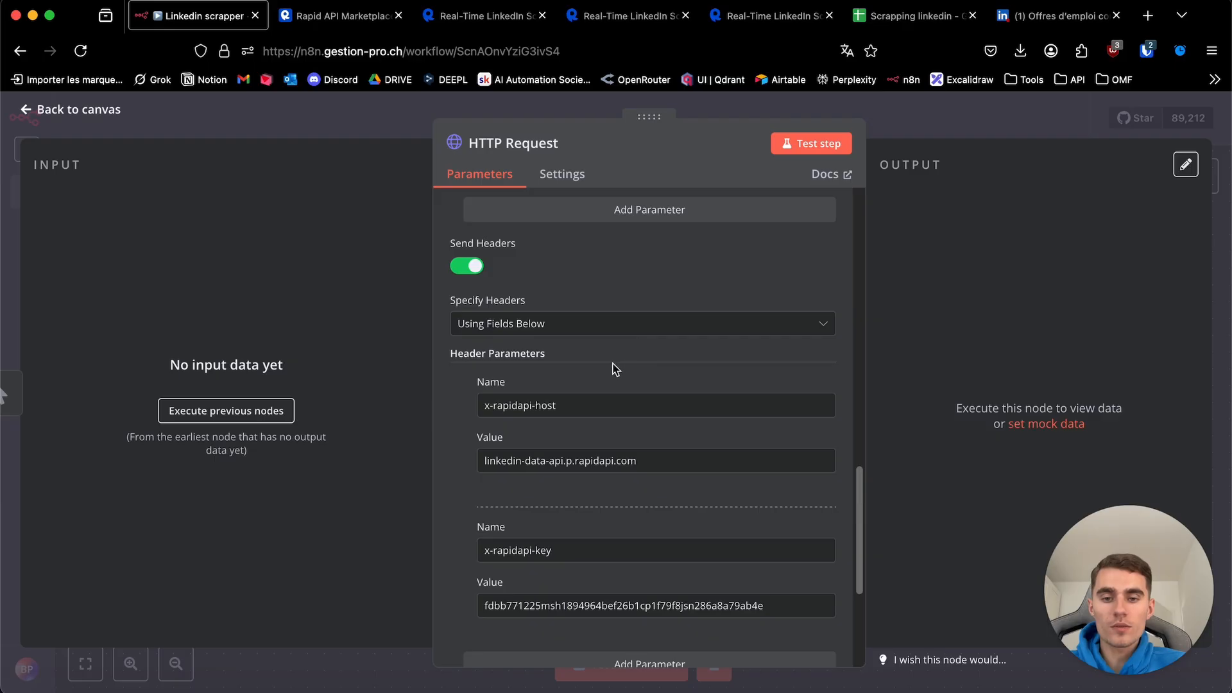
scroll(612, 366, "down", 1)
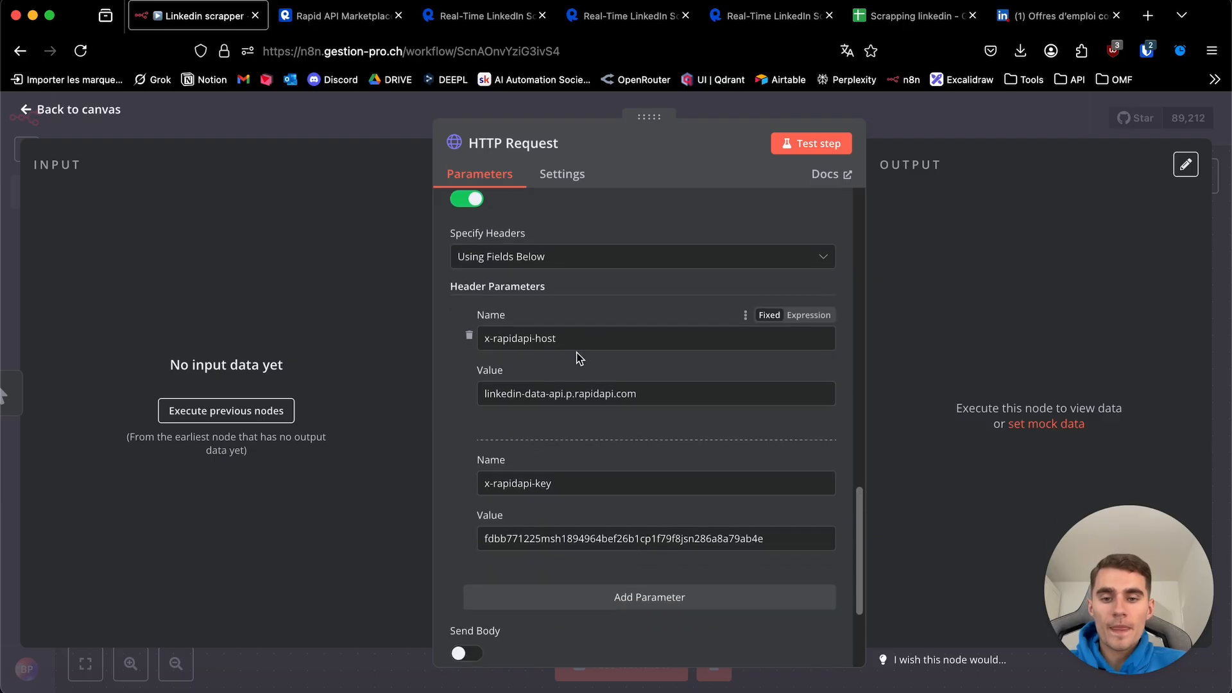
scroll(536, 471, "down", 1)
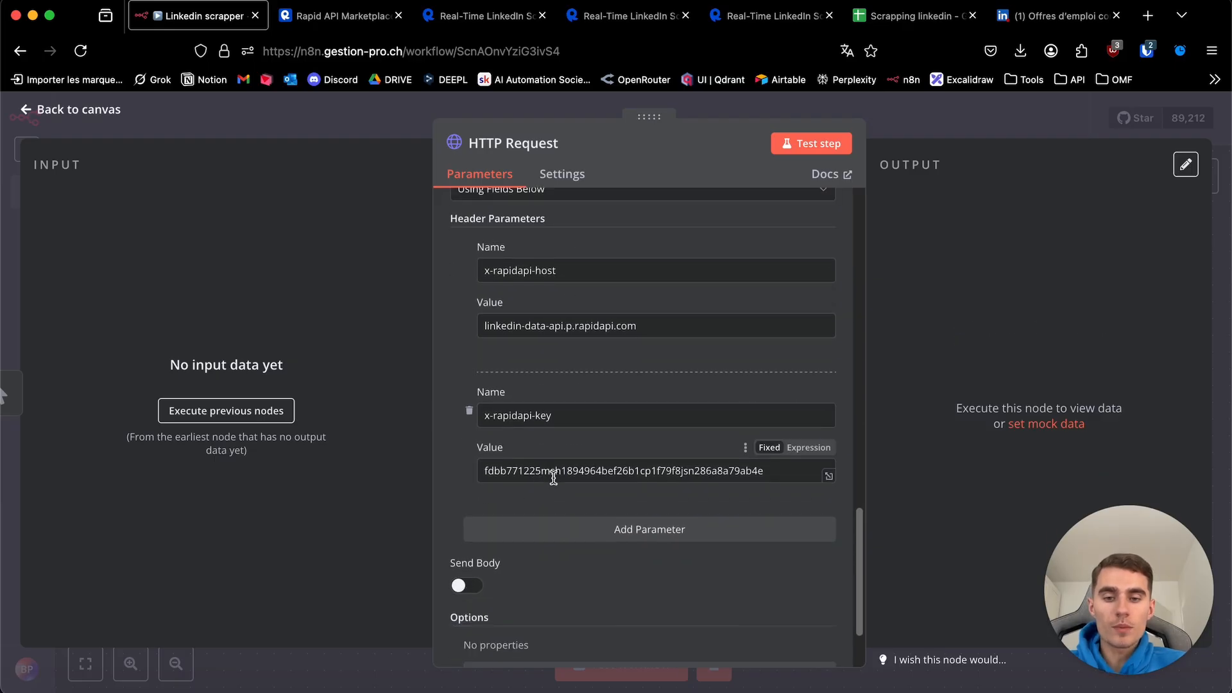
scroll(553, 478, "down", 2)
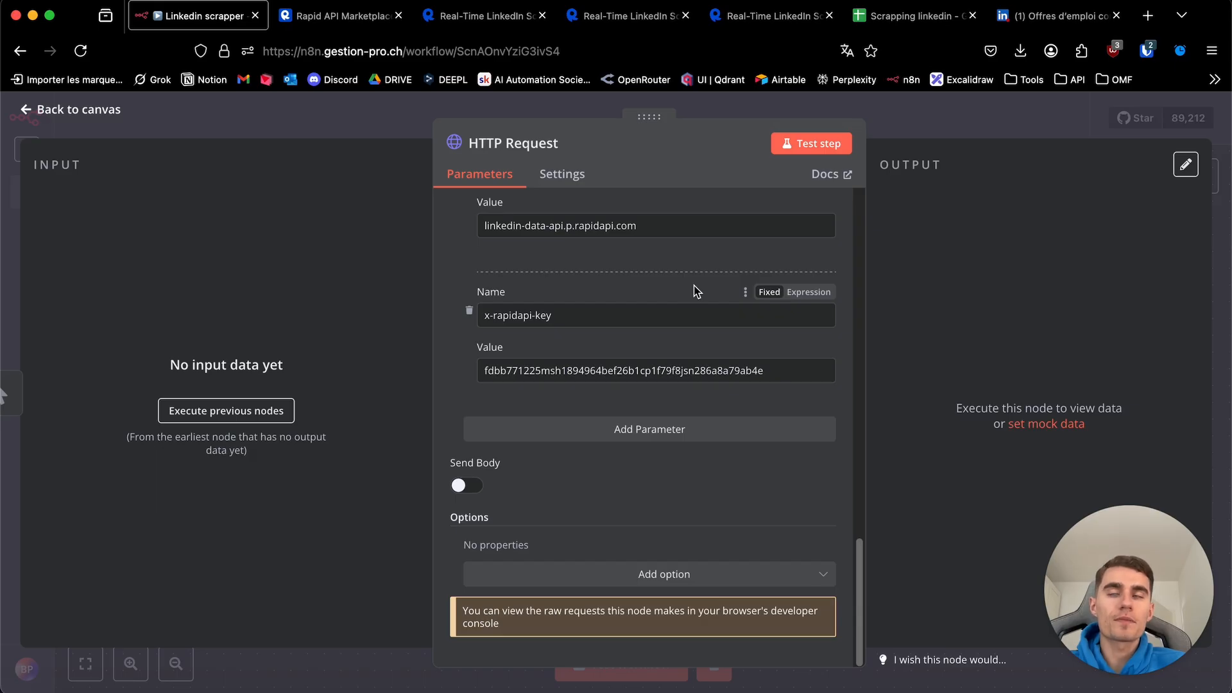
Step: Test the HTTP Request node and examine the returned job data in its output
scroll(696, 291, "up", 15)
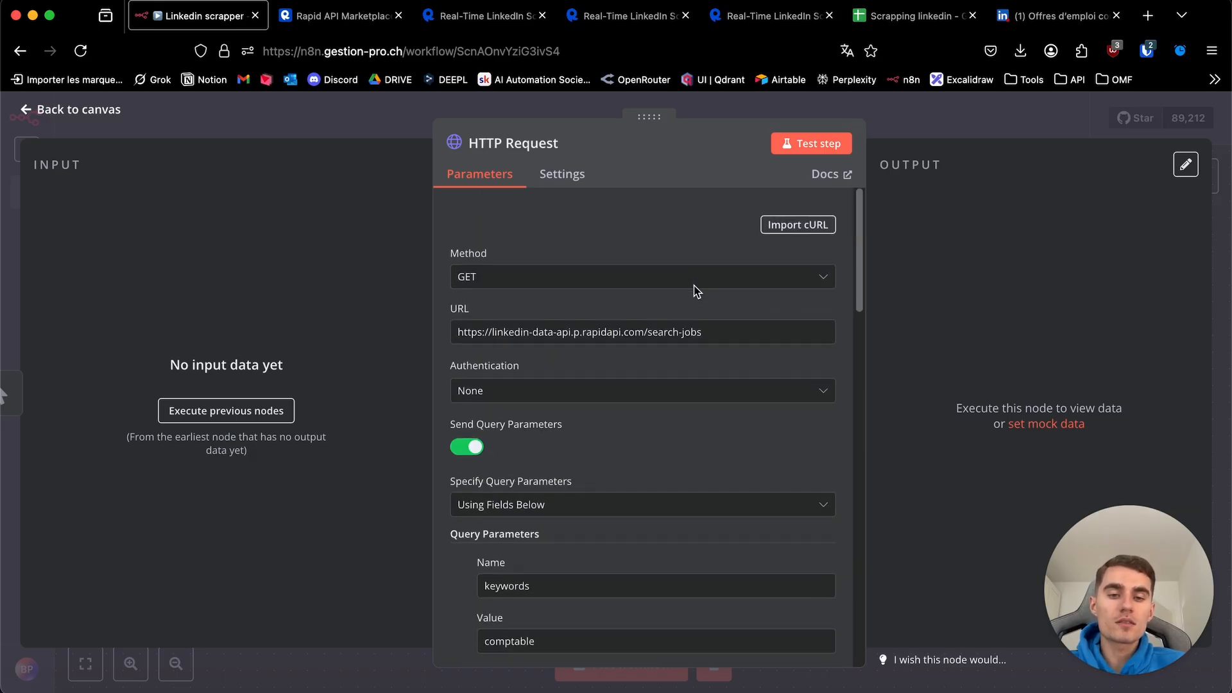
left_click(791, 145)
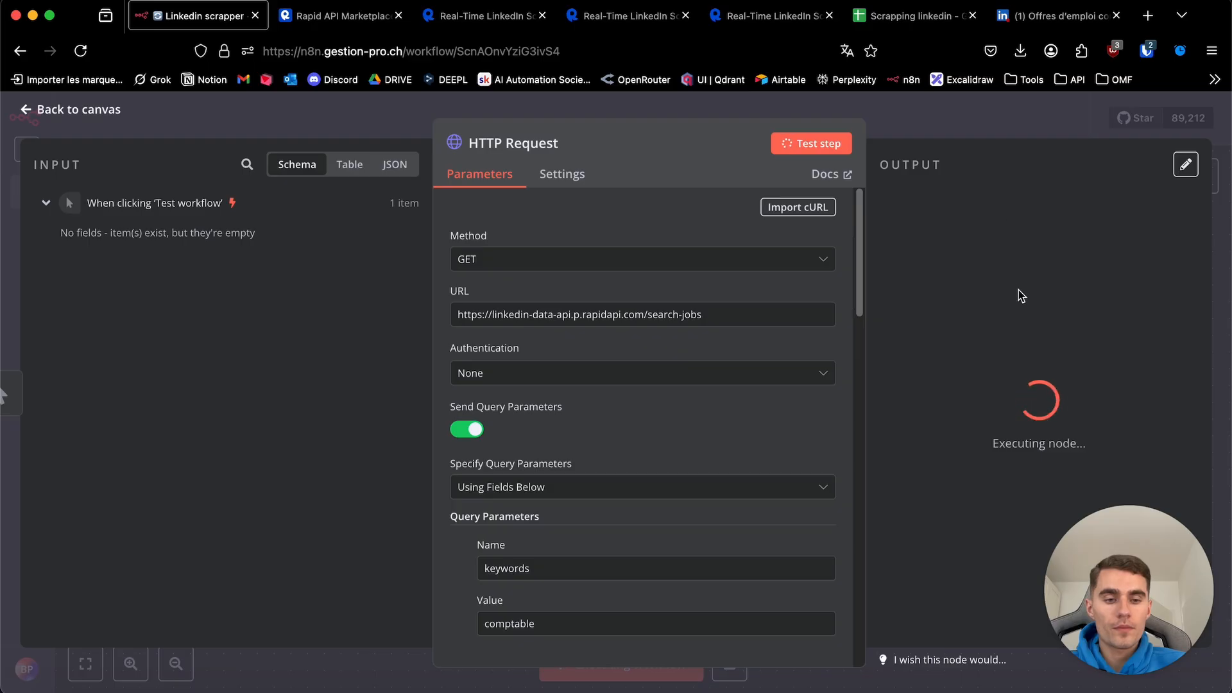
scroll(1052, 334, "down", 2)
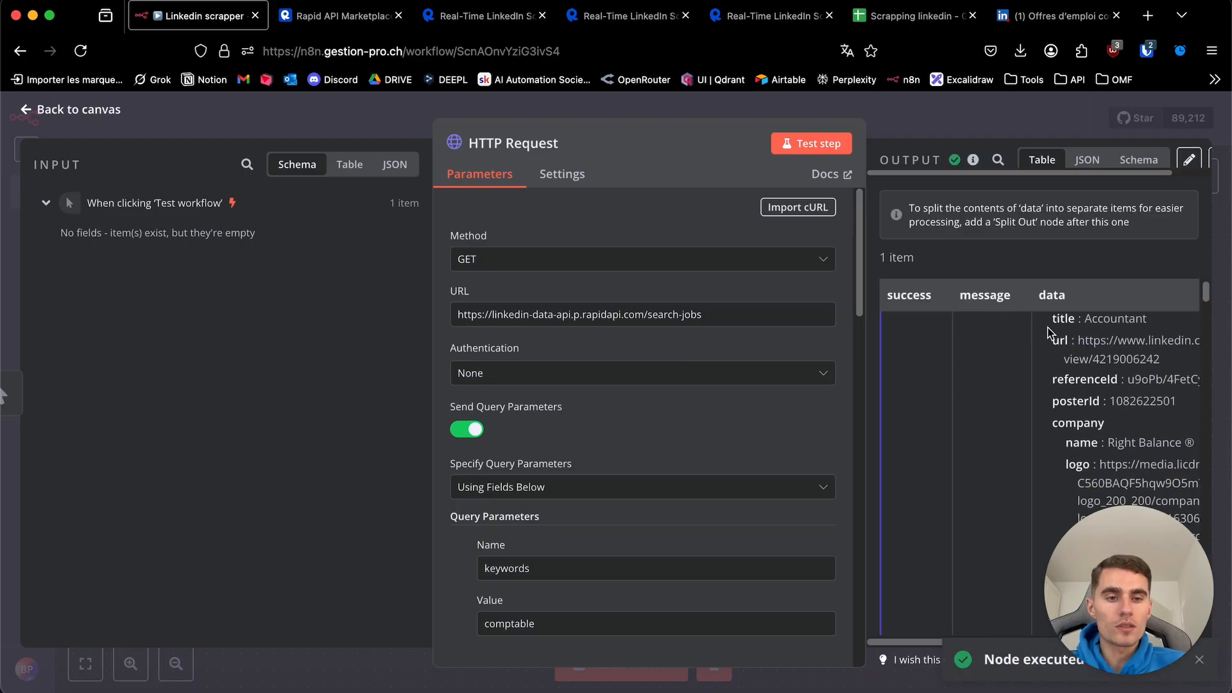
Step: Examine the first job's title, URLs, company, location and publication date in the HTTP Request node's output
scroll(1105, 364, "right", 5)
scroll(1106, 367, "up", 2)
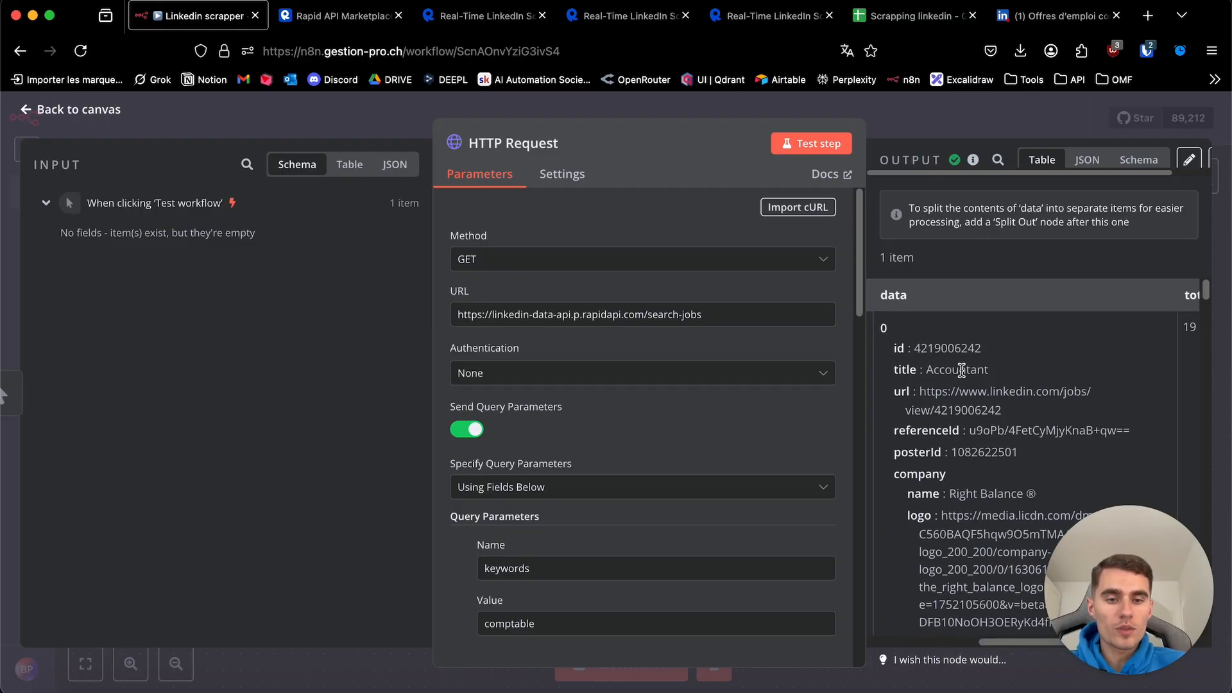
scroll(961, 370, "down", 2)
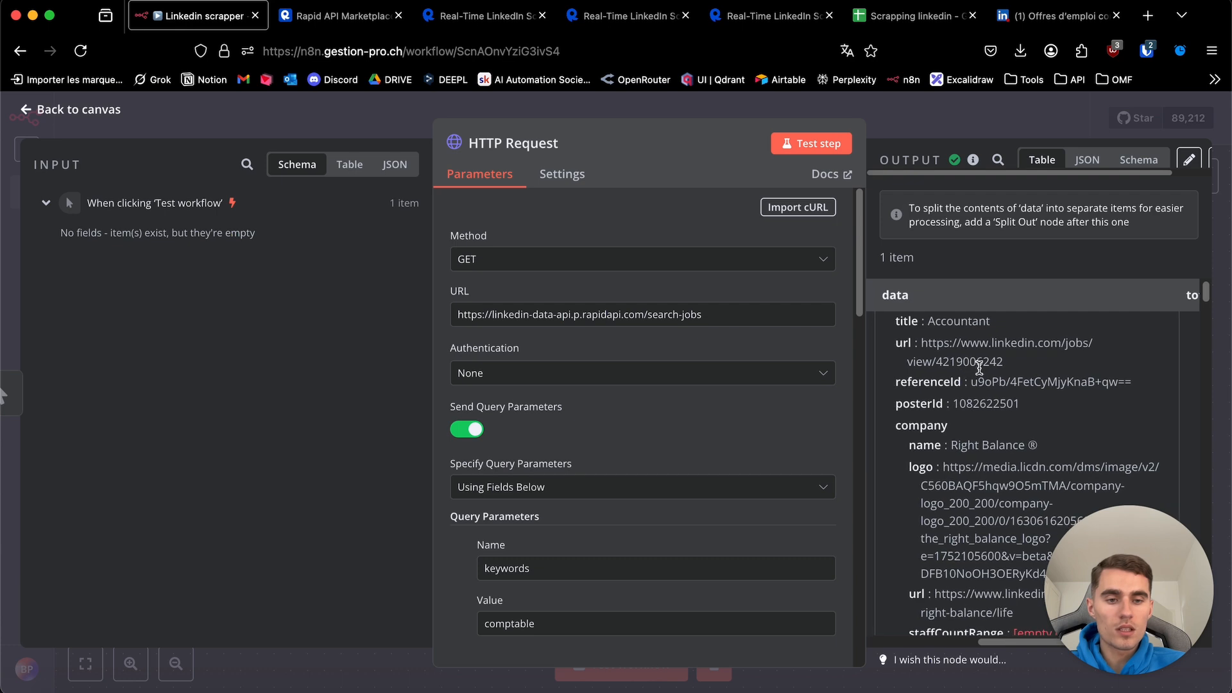
scroll(965, 360, "down", 1)
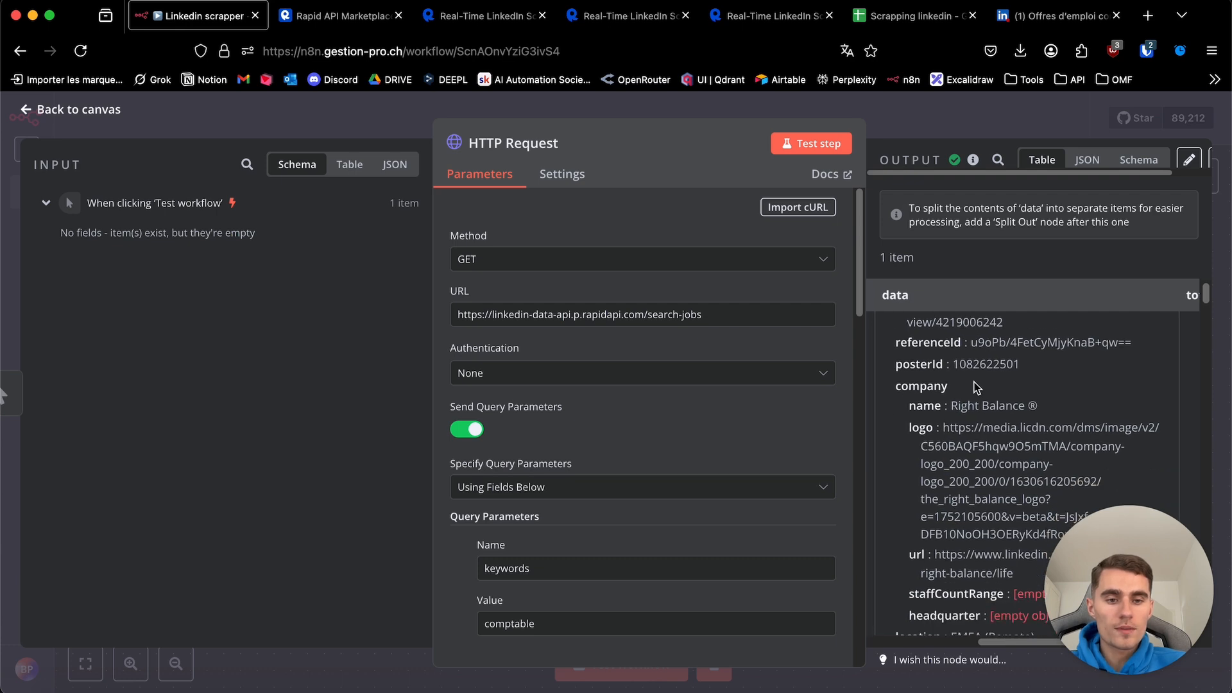
scroll(974, 383, "down", 1)
scroll(1033, 379, "down", 2)
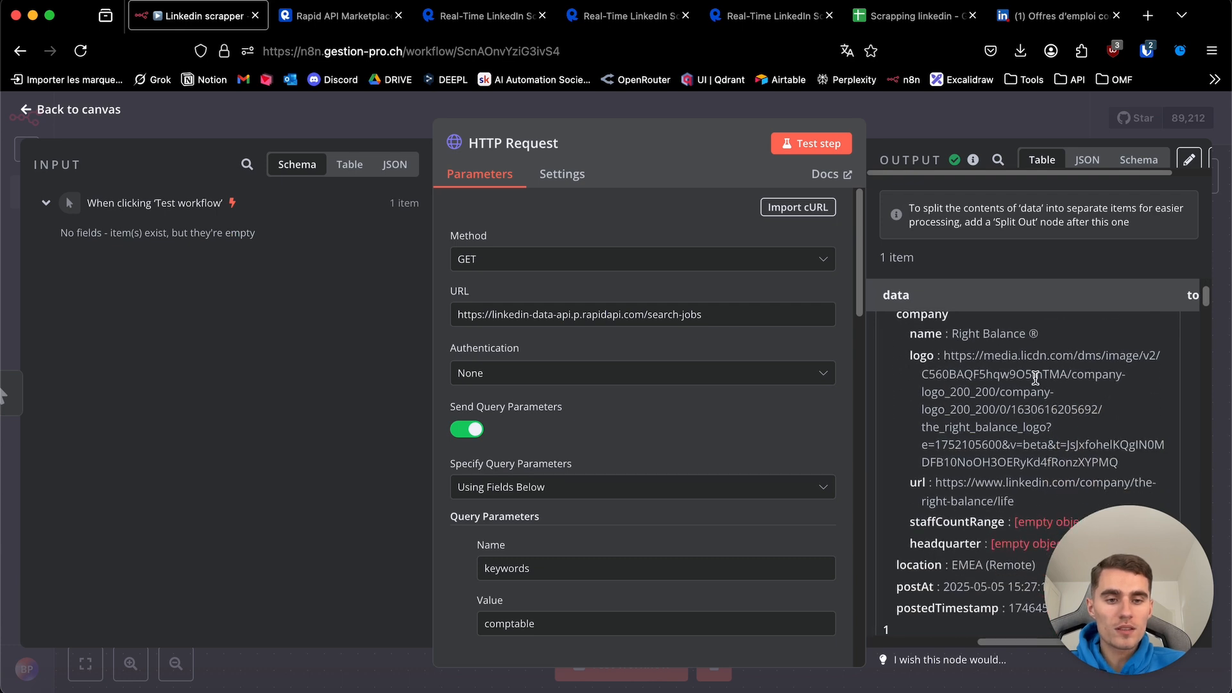
scroll(963, 385, "down", 2)
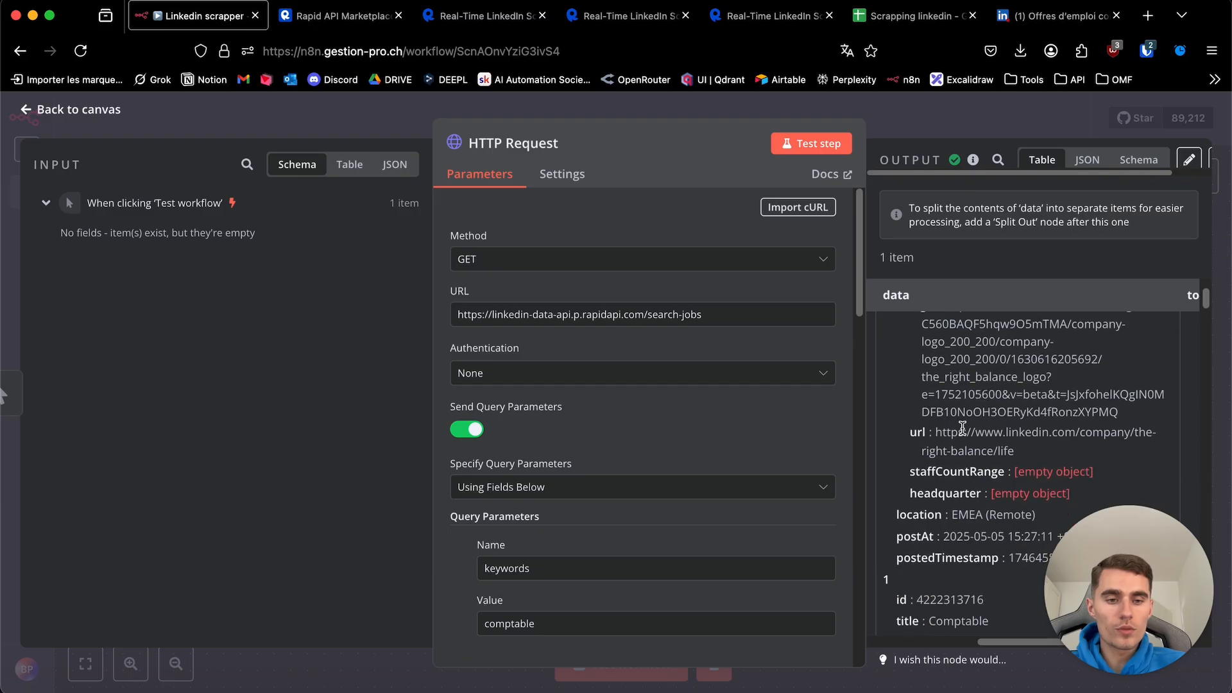
scroll(1018, 452, "down", 2)
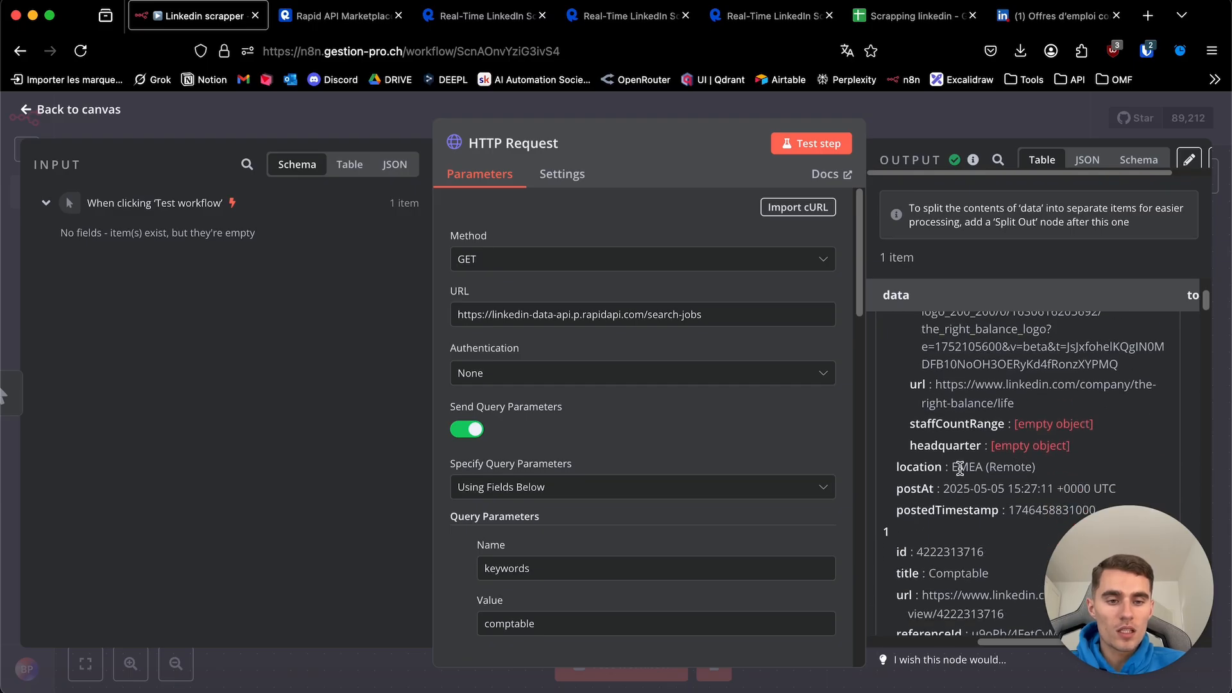
scroll(1035, 467, "down", 2)
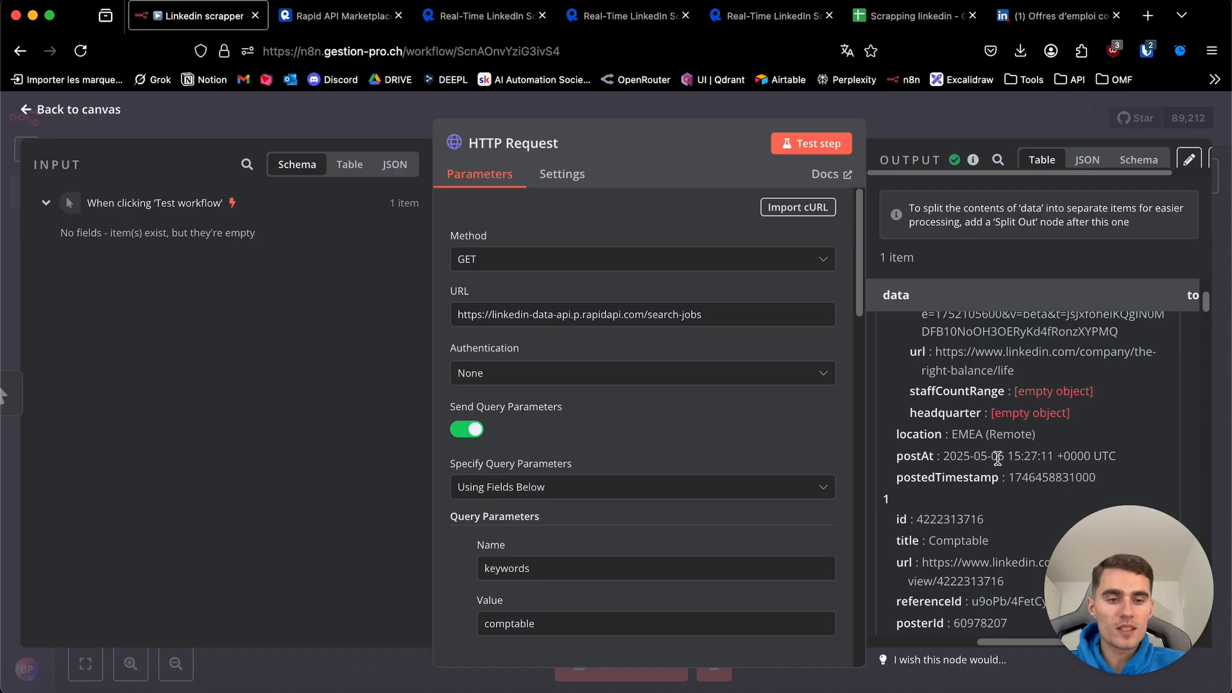
Step: Look through the remaining job entries in the HTTP Request output and return to the workflow canvas
scroll(965, 454, "down", 6)
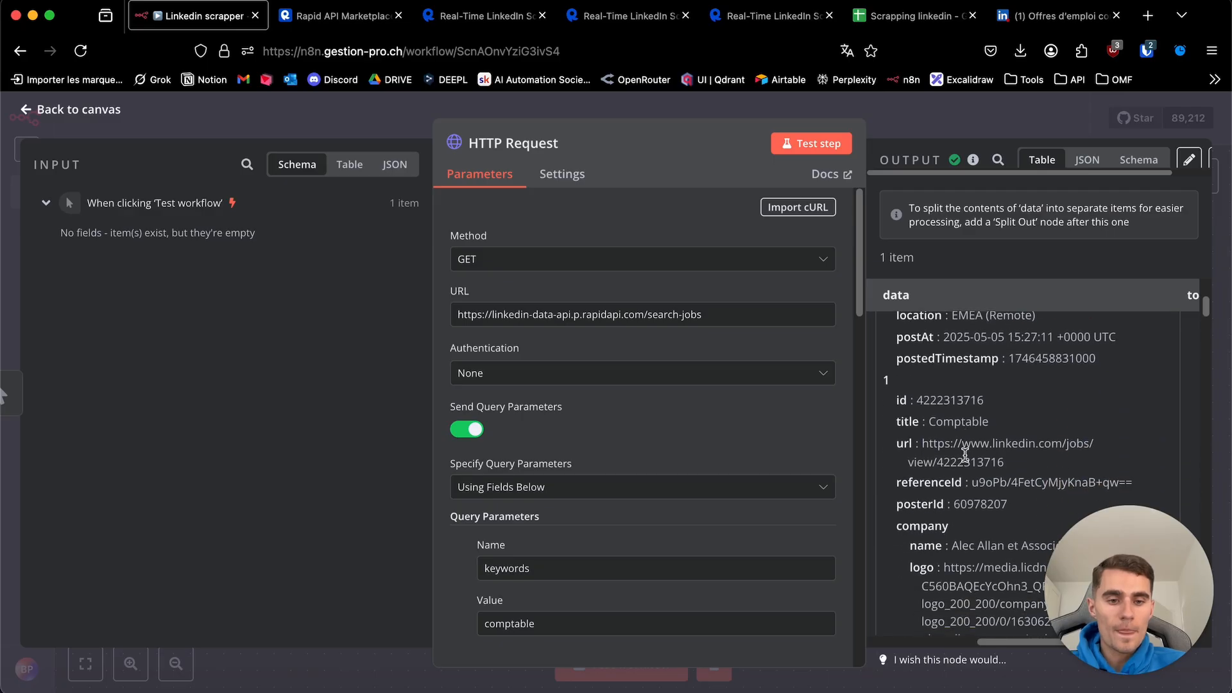
scroll(965, 395, "down", 1)
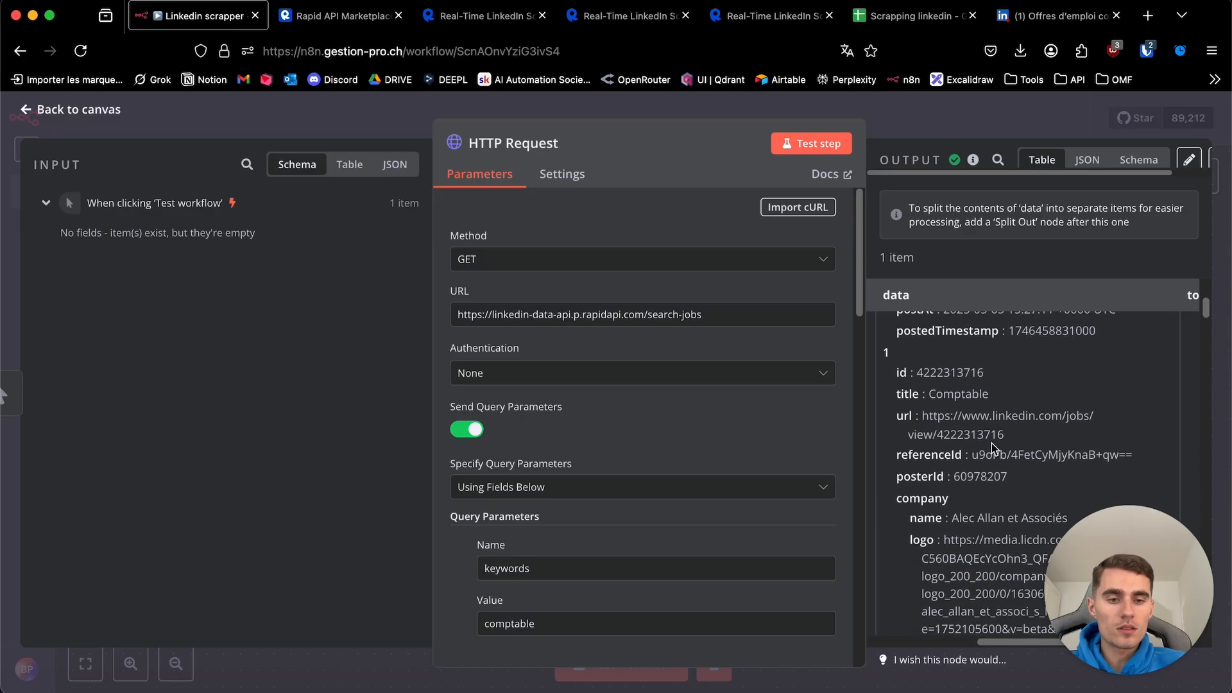
scroll(992, 442, "down", 10)
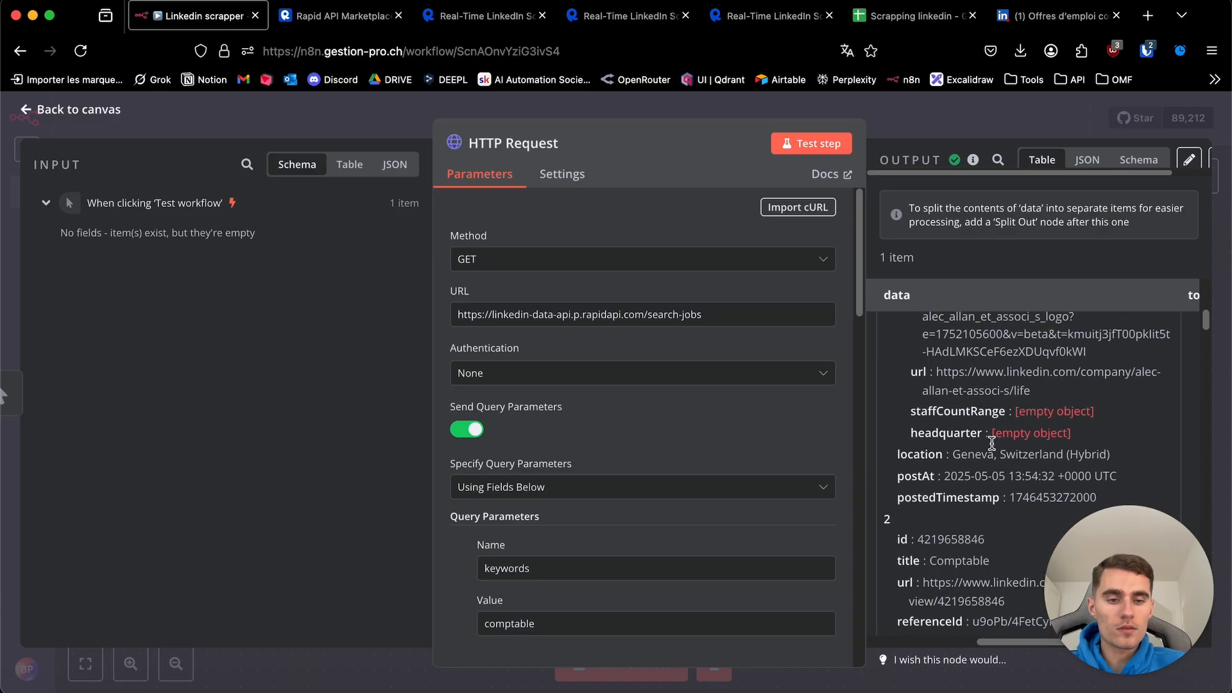
scroll(991, 442, "down", 15)
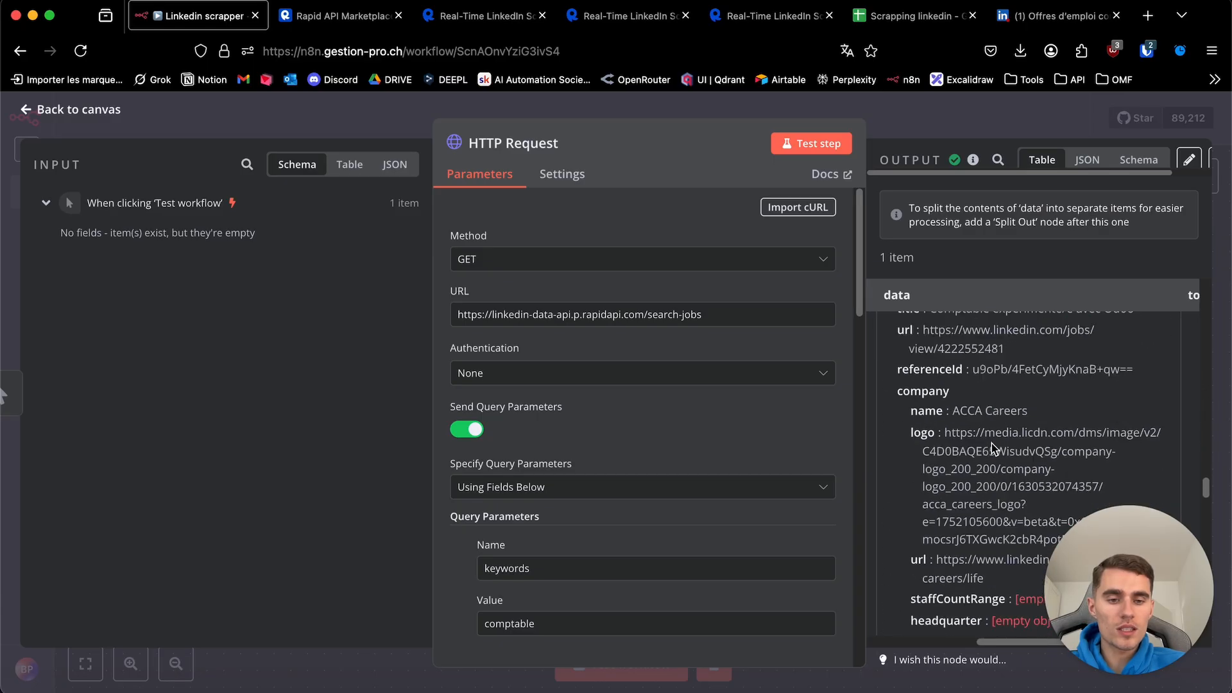
scroll(991, 443, "down", 15)
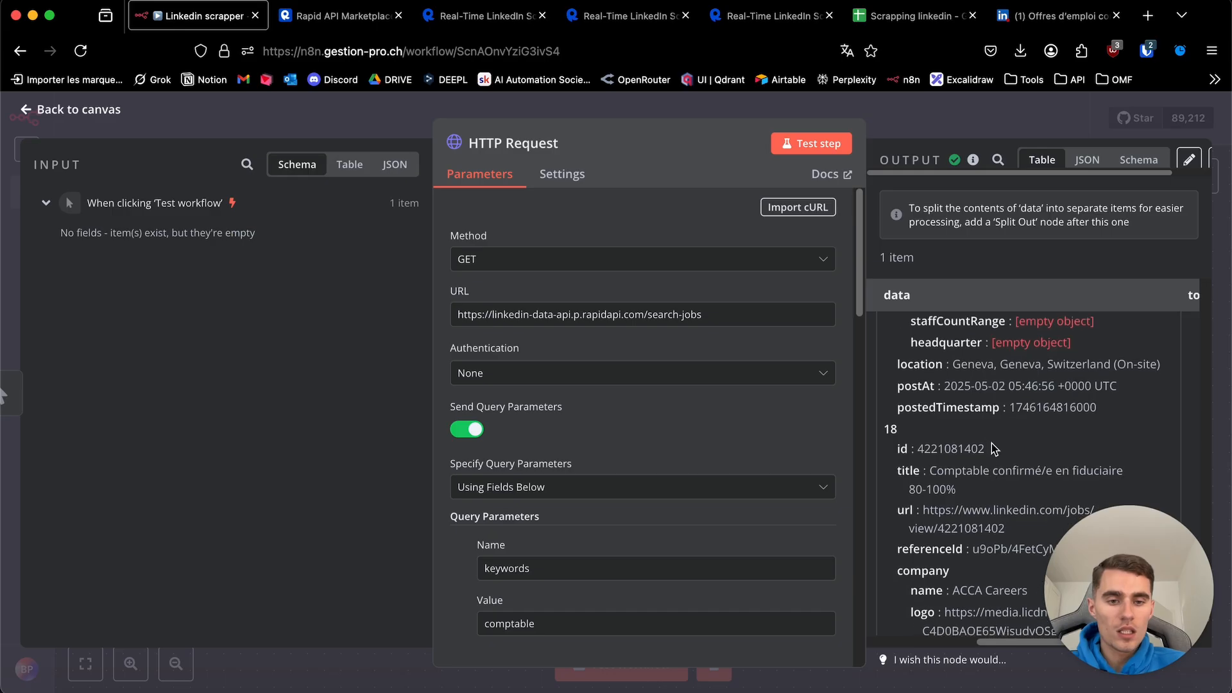
scroll(908, 412, "down", 15)
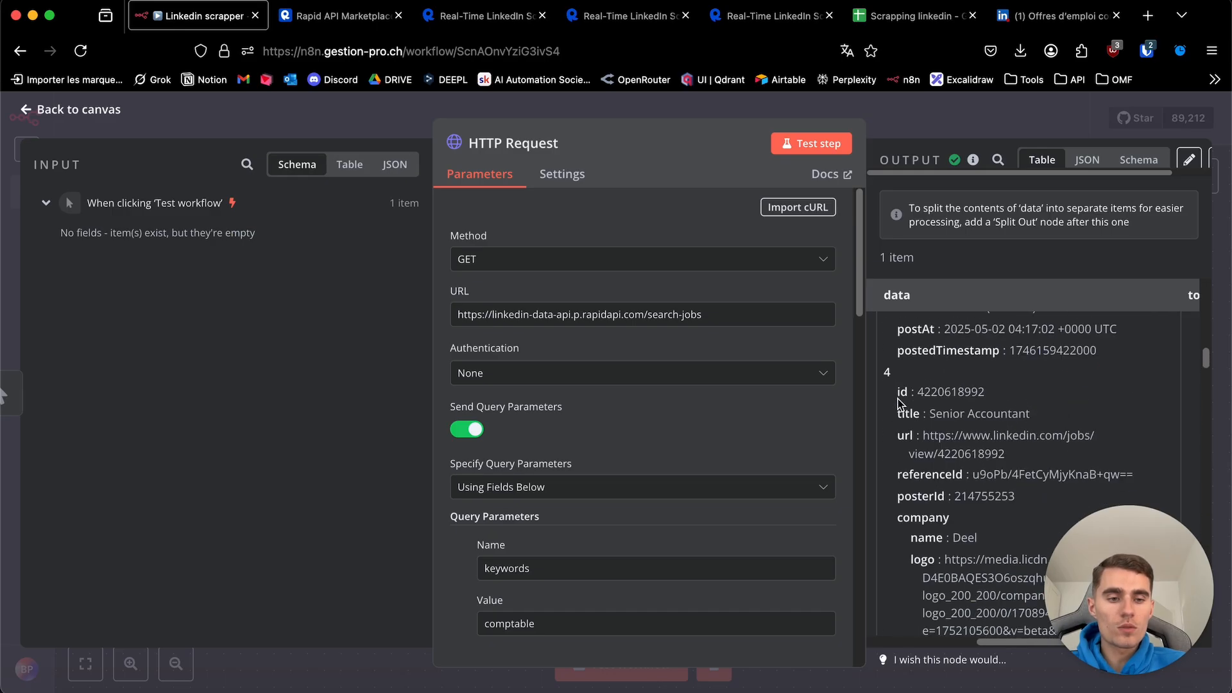
scroll(910, 352, "up", 20)
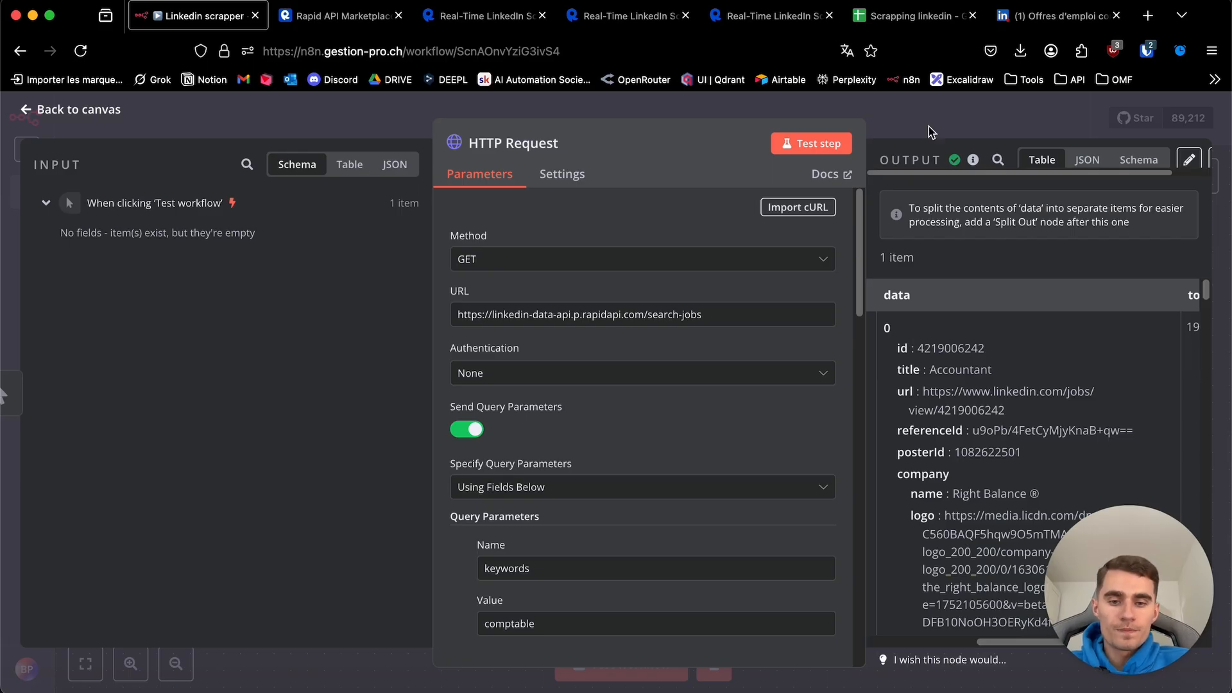
scroll(919, 336, "down", 15)
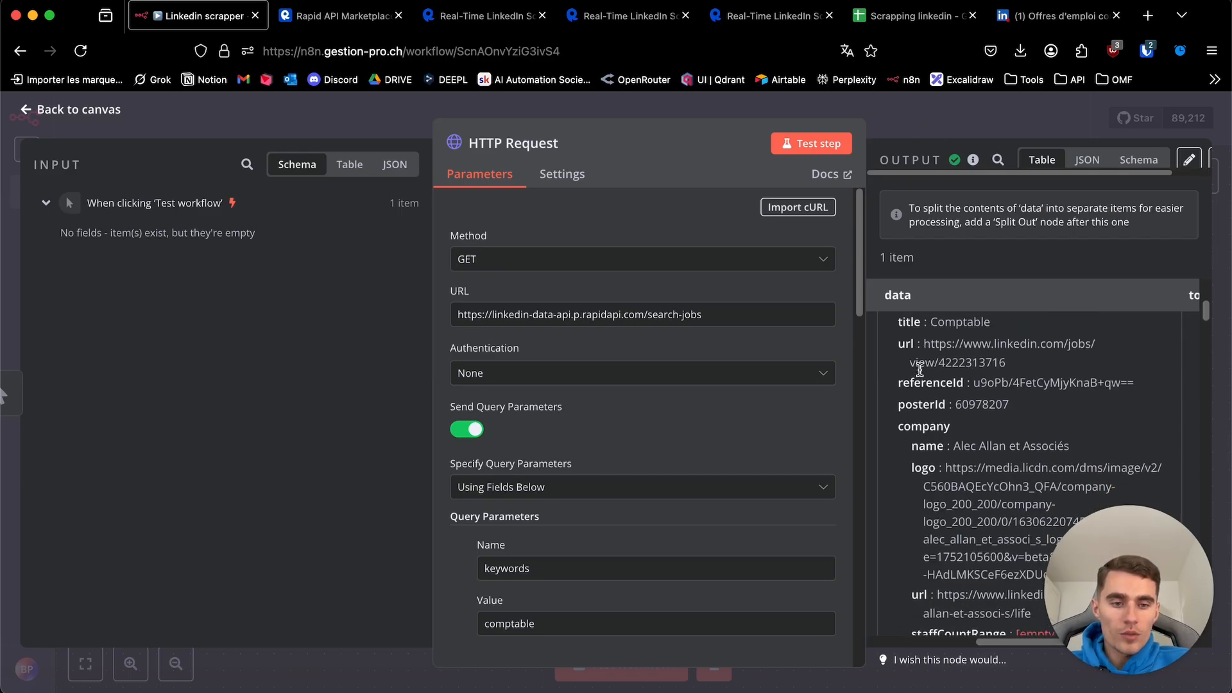
scroll(919, 372, "down", 8)
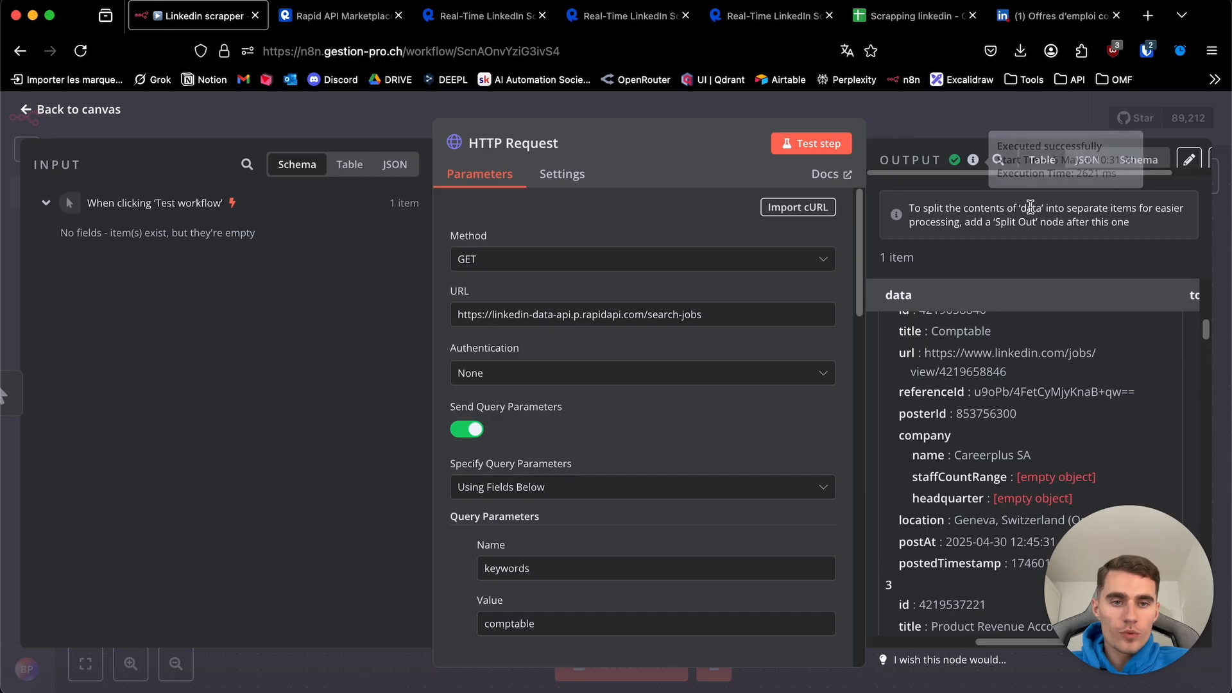
scroll(1031, 432, "up", 20)
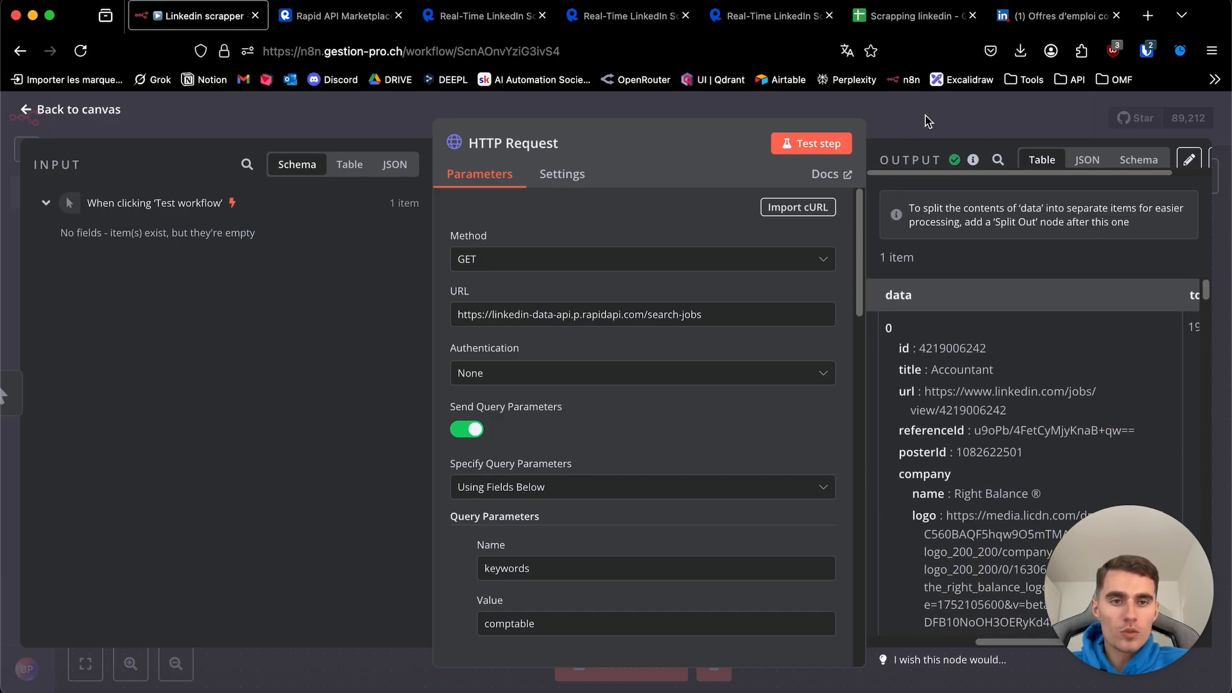
key("Escape")
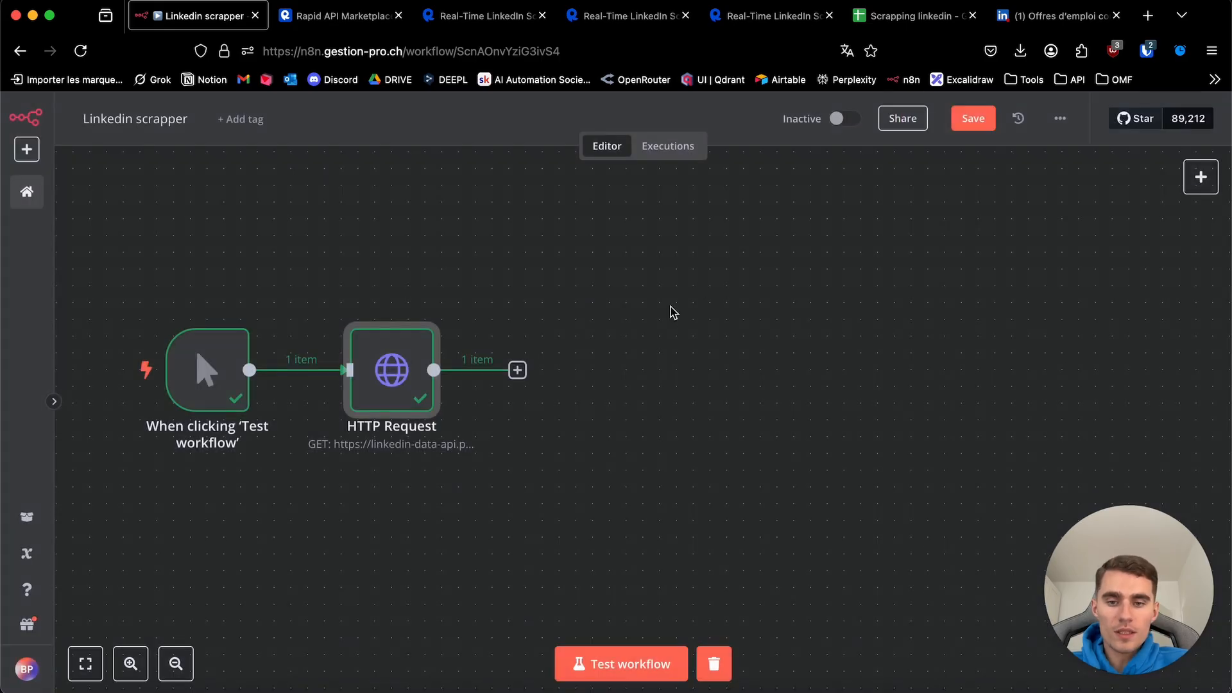
Step: Switch to the "Scrapping linkedin" Google Sheet and review its header cells from Intitulé du poste to ID
left_click(900, 22)
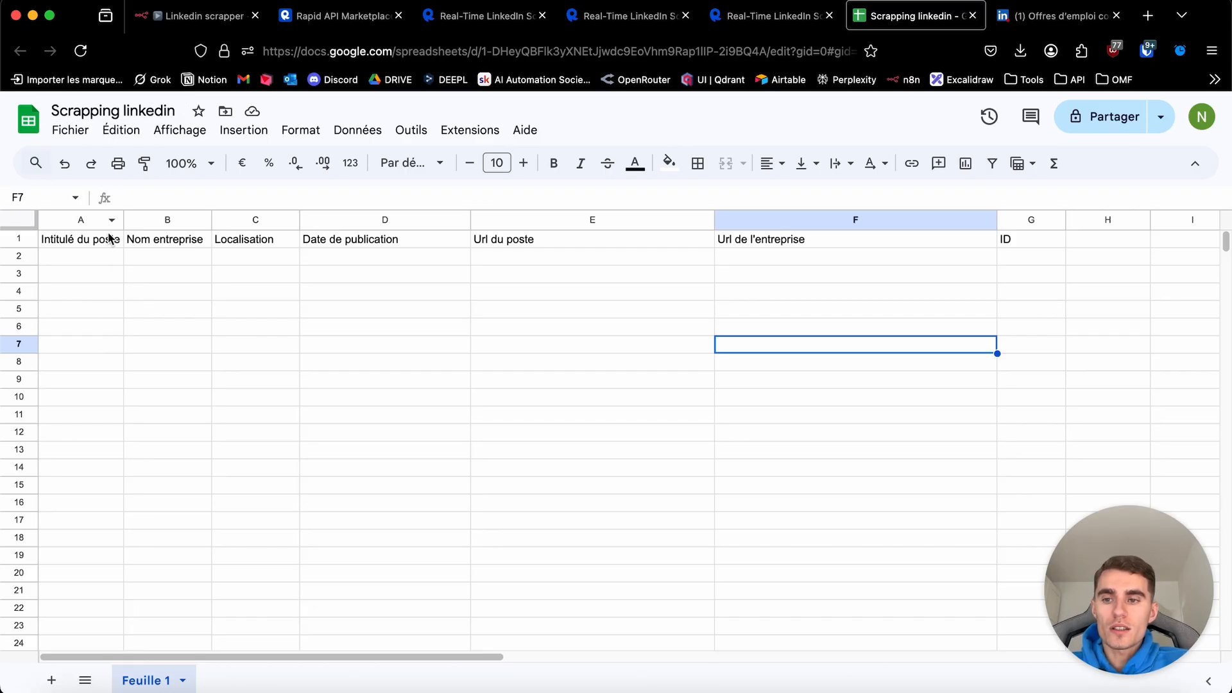
left_click(98, 309)
left_click(94, 245)
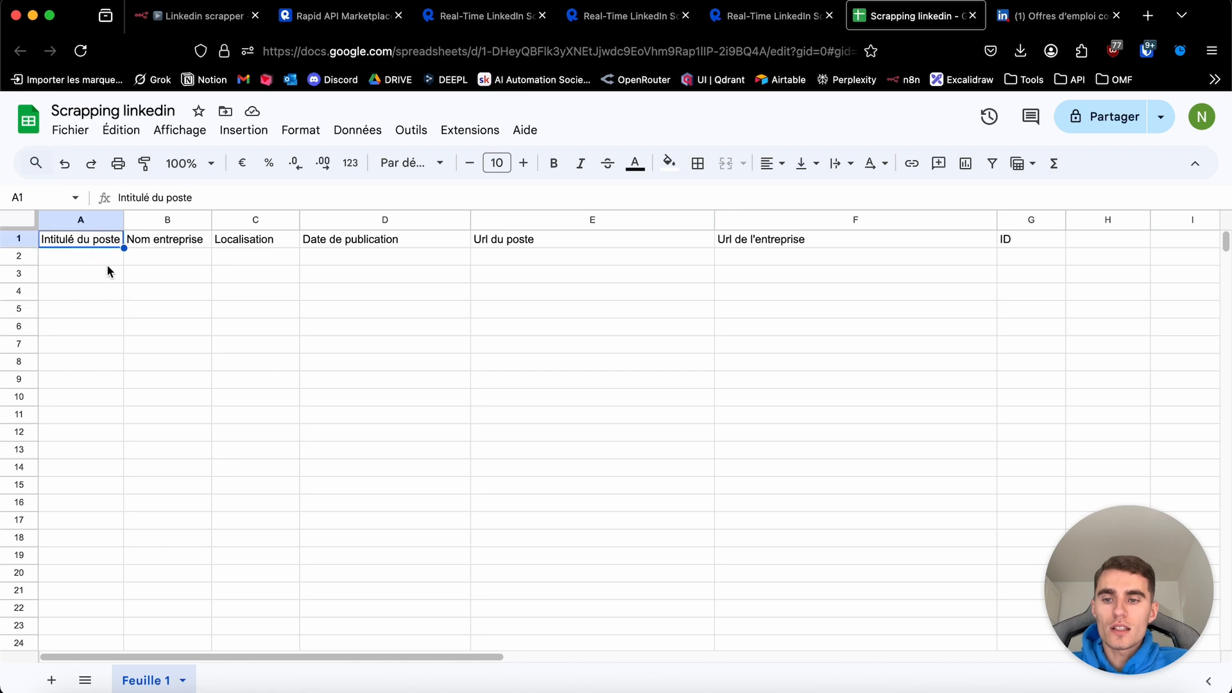
key("Right")
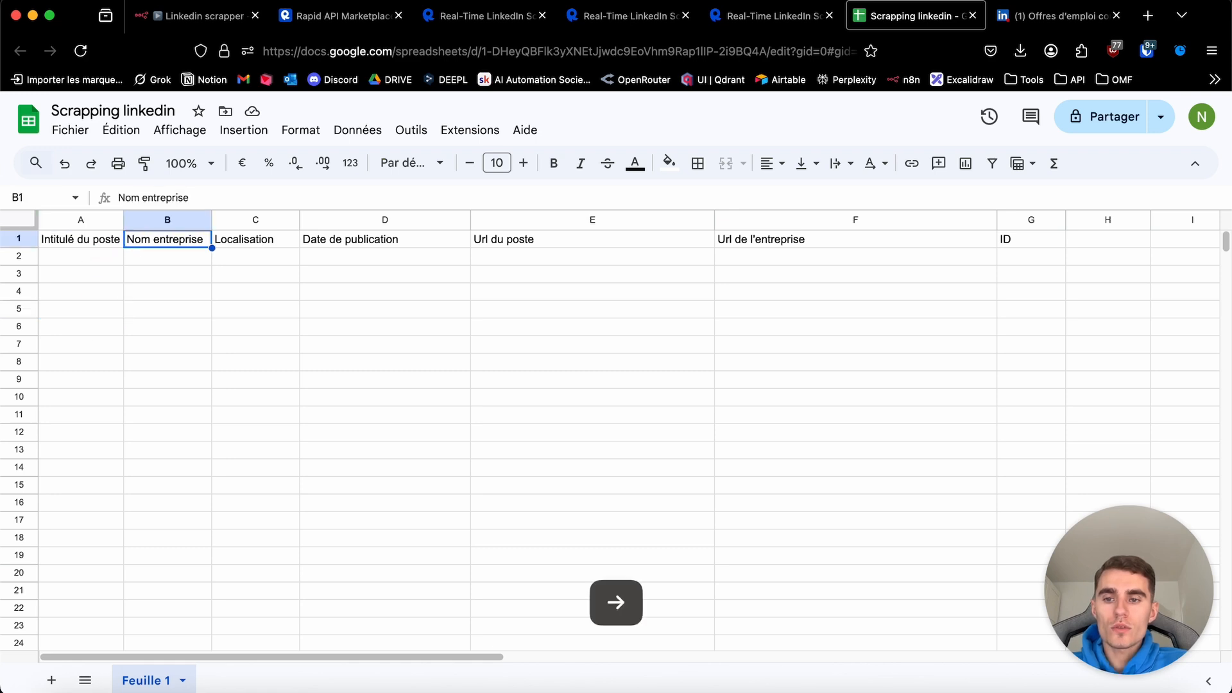
key("Right")
key("Right")
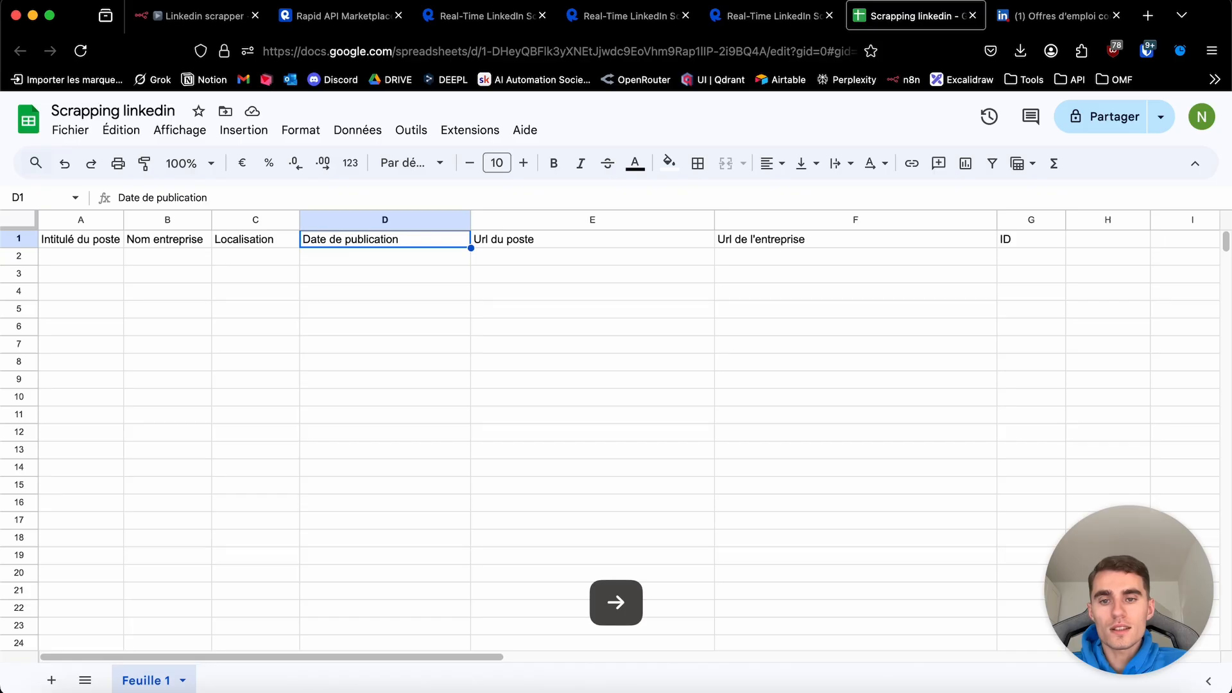
key("Right")
key("Right")
key("Right")
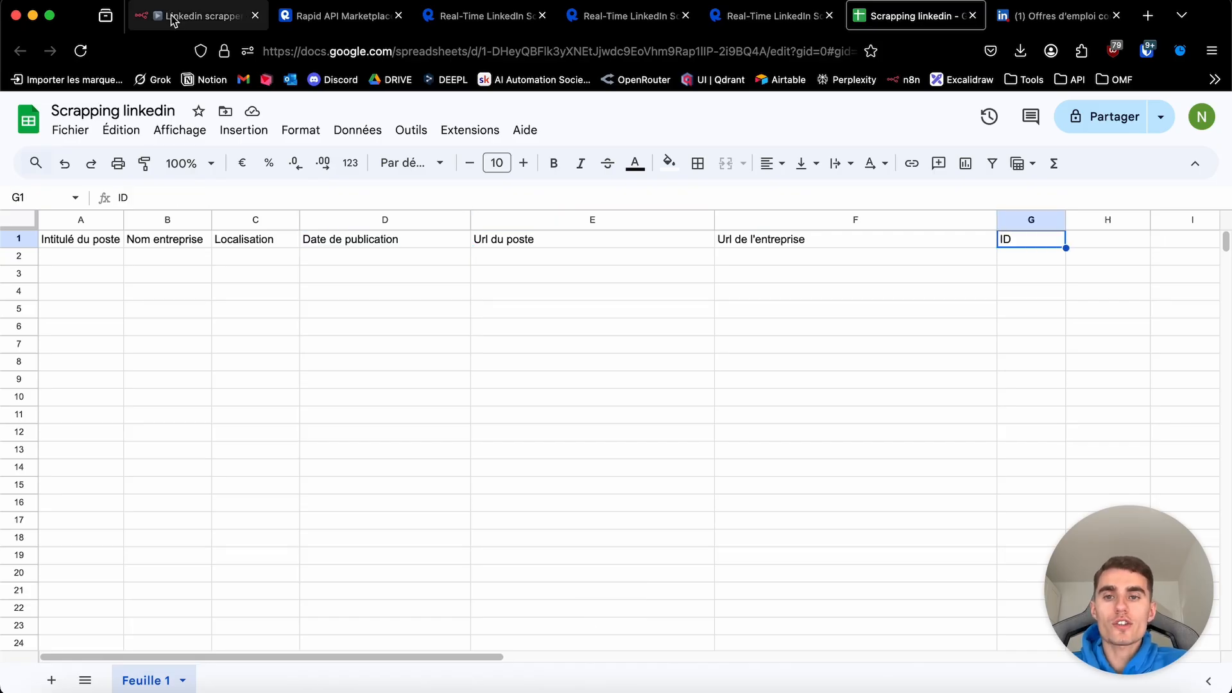
Step: Compare the HTTP Request node's job output in n8n with the column headers of the "Scrapping linkedin" sheet, and close the node
left_click(208, 18)
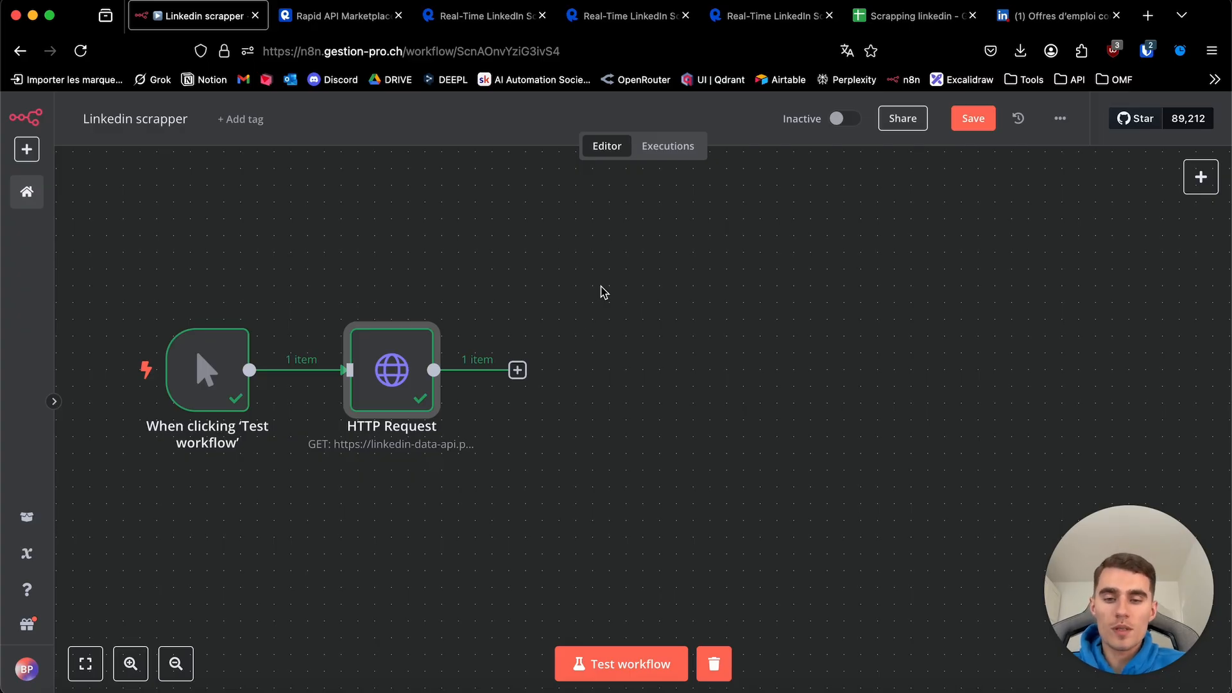
left_click(895, 18)
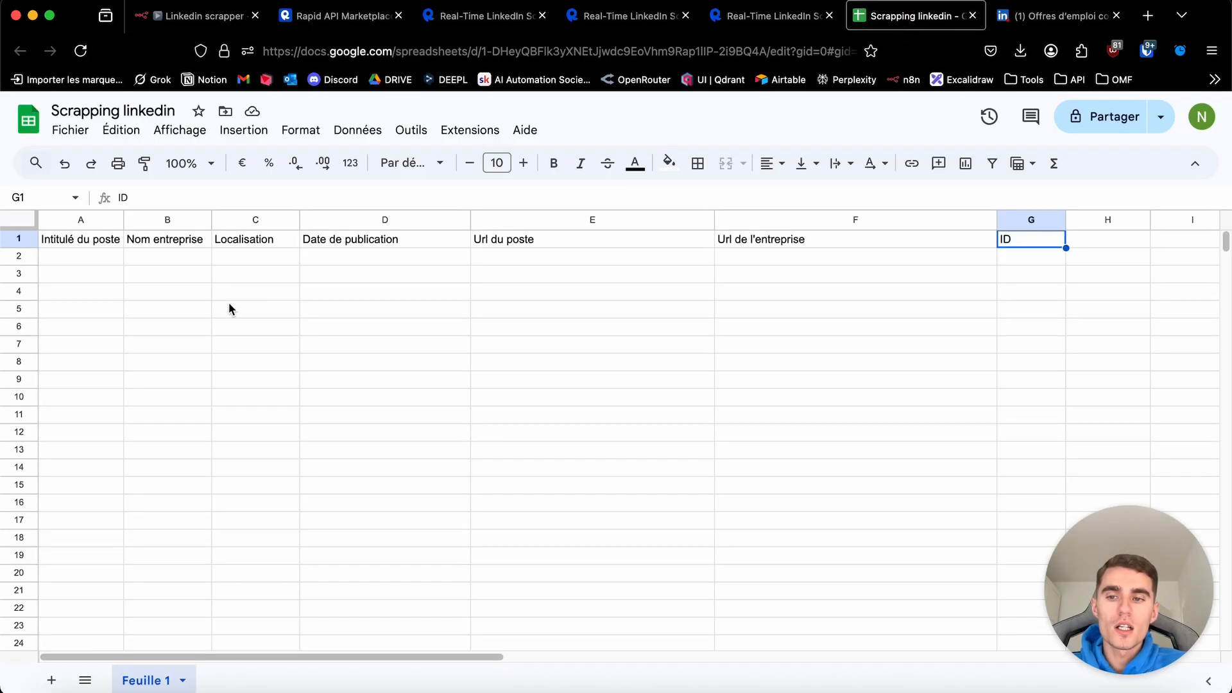
left_click(205, 17)
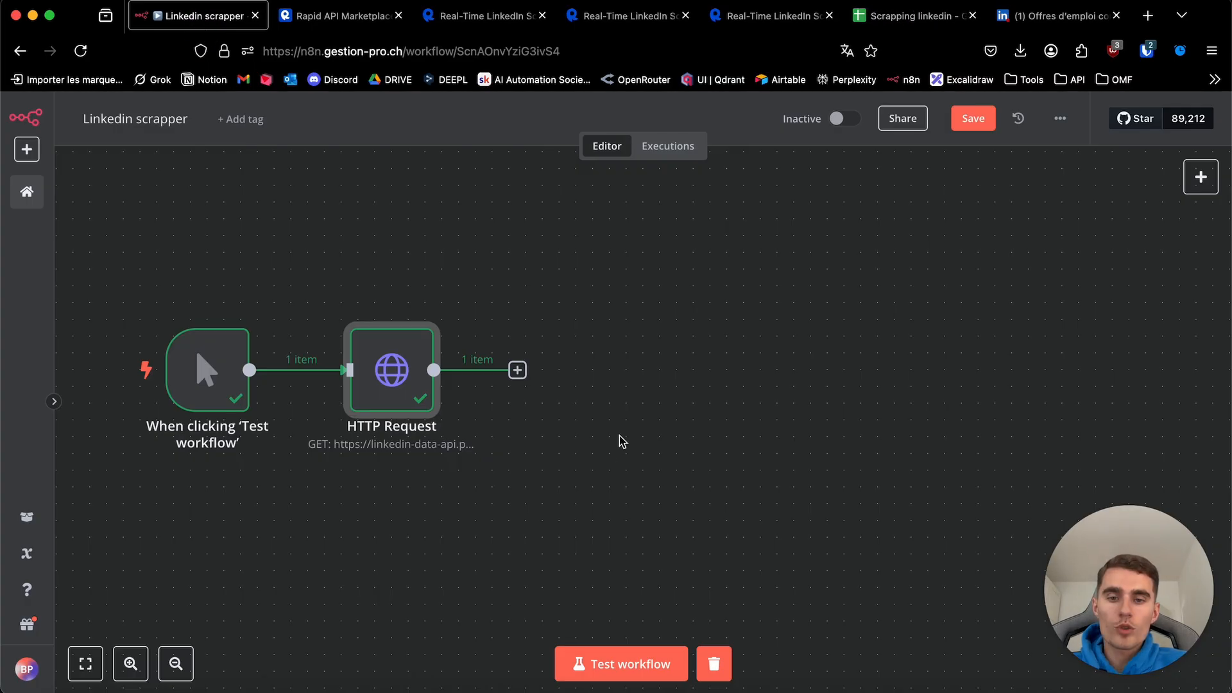
double_click(384, 394)
scroll(1040, 449, "down", 3)
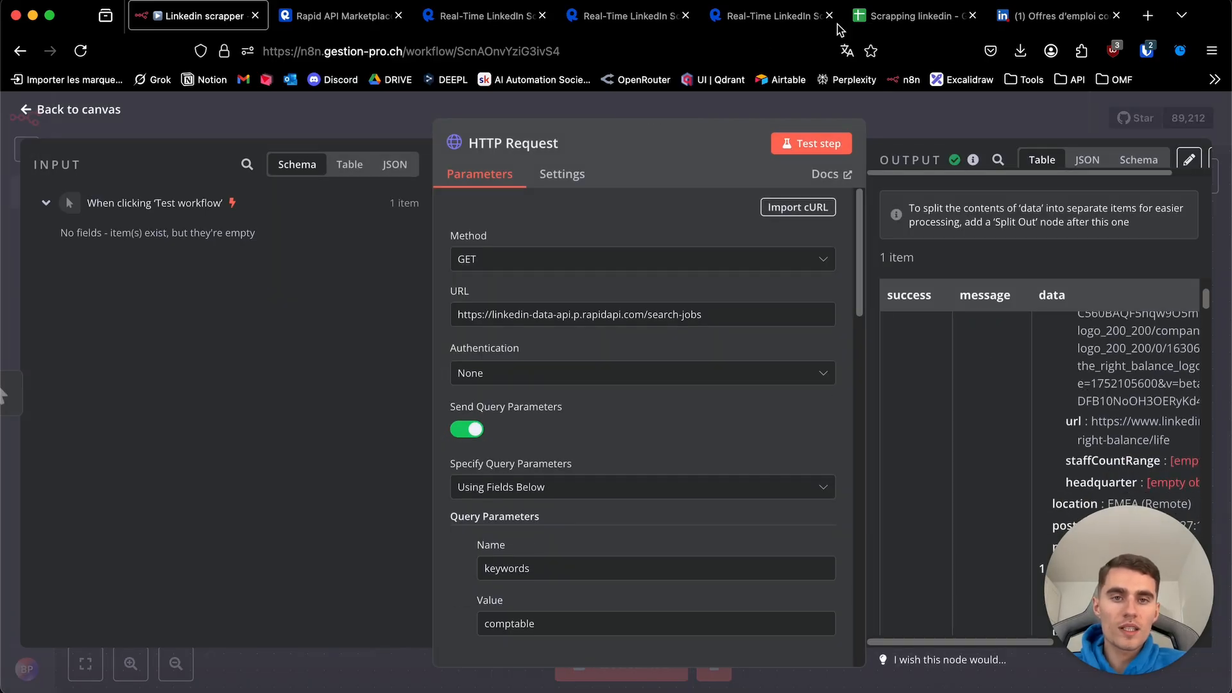
left_click(882, 22)
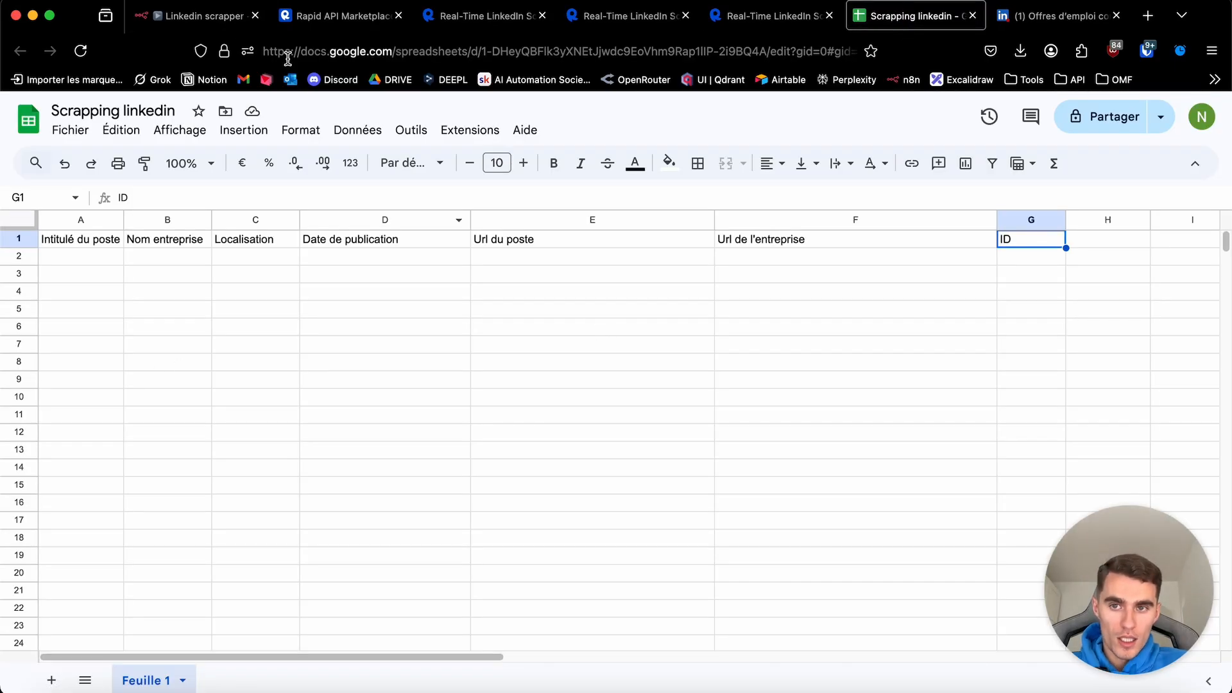
left_click(199, 20)
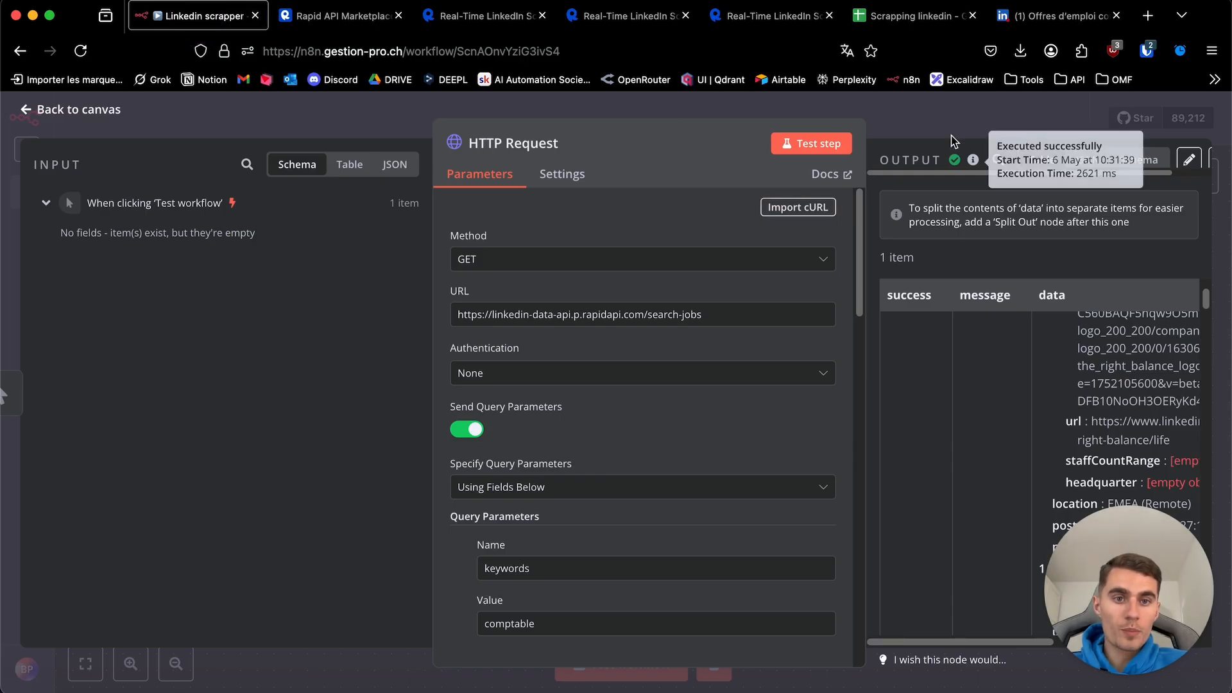
left_click(926, 124)
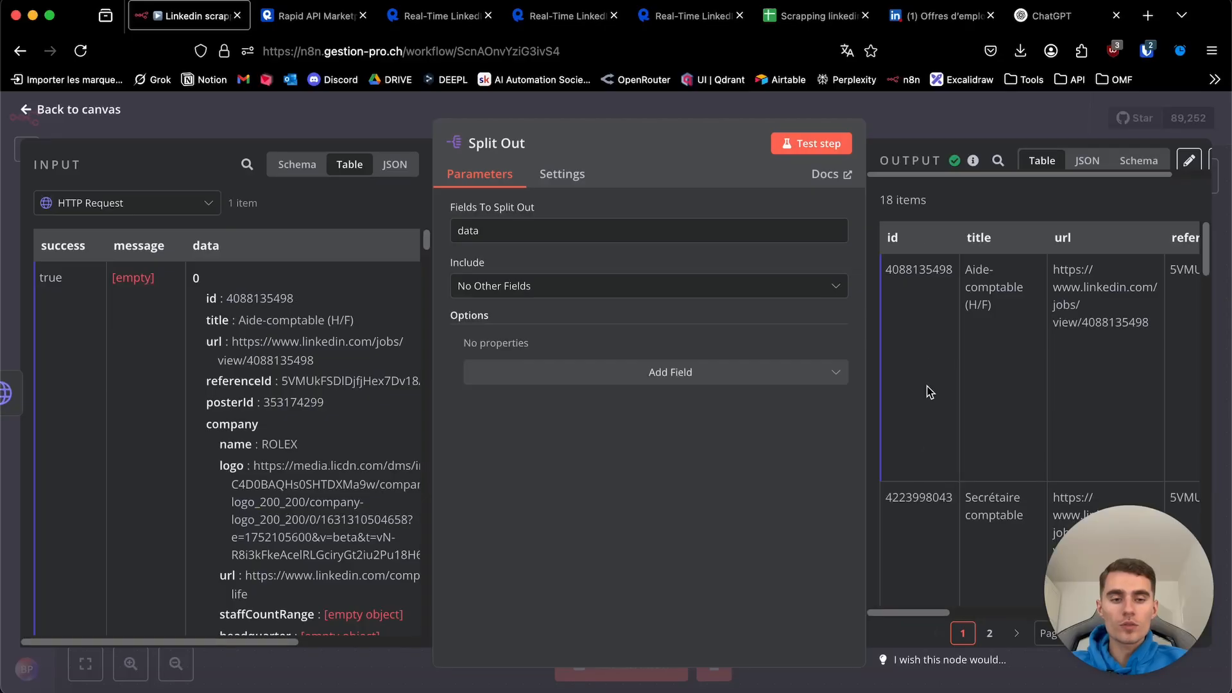
Step: Examine the title, url and referenceId columns in the Split Out node's output and return to the canvas
scroll(966, 269, "right", 2)
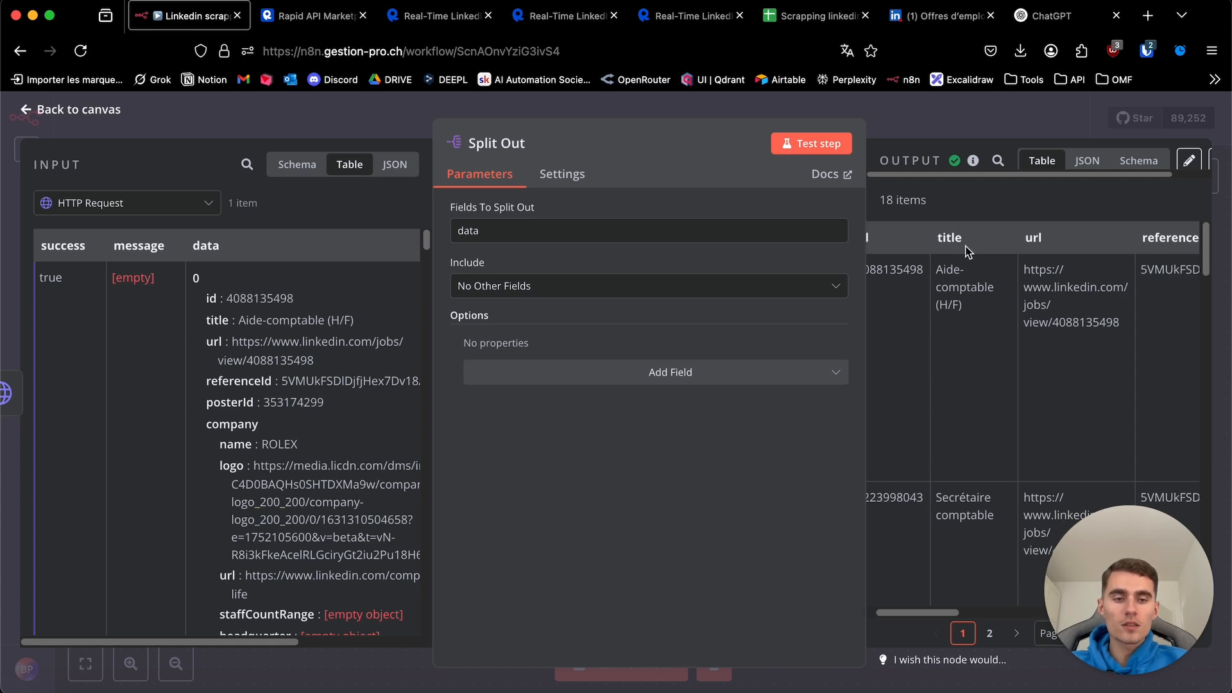
scroll(994, 370, "right", 10)
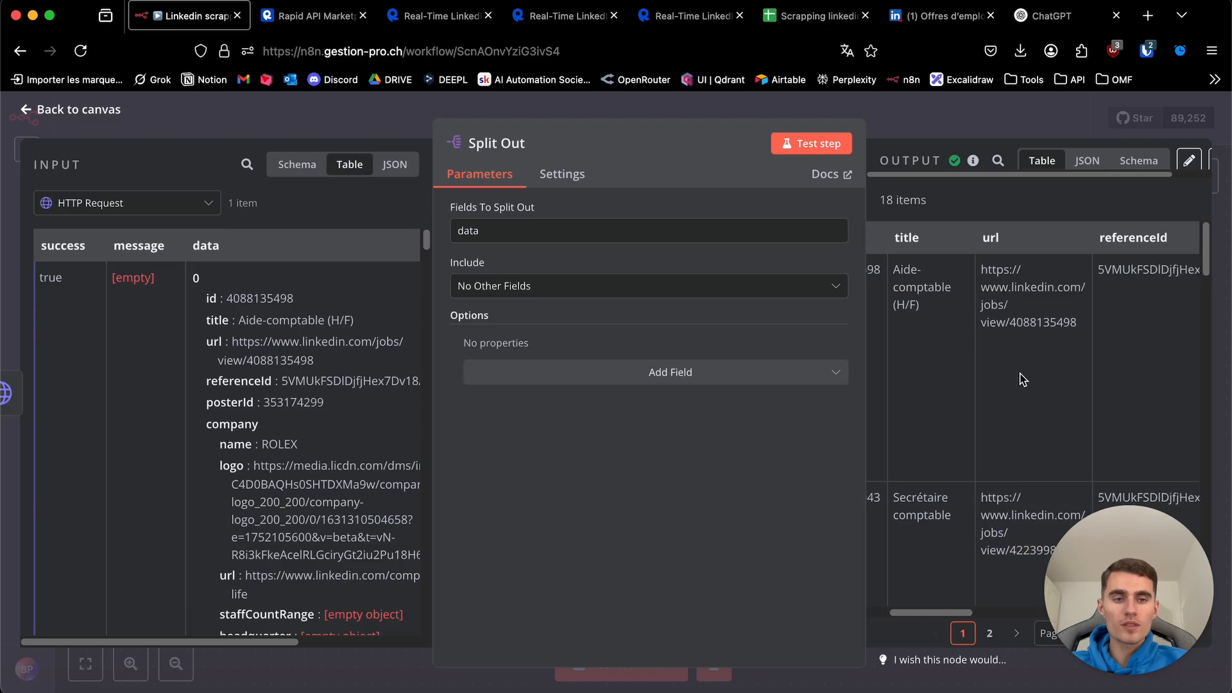
left_click(934, 124)
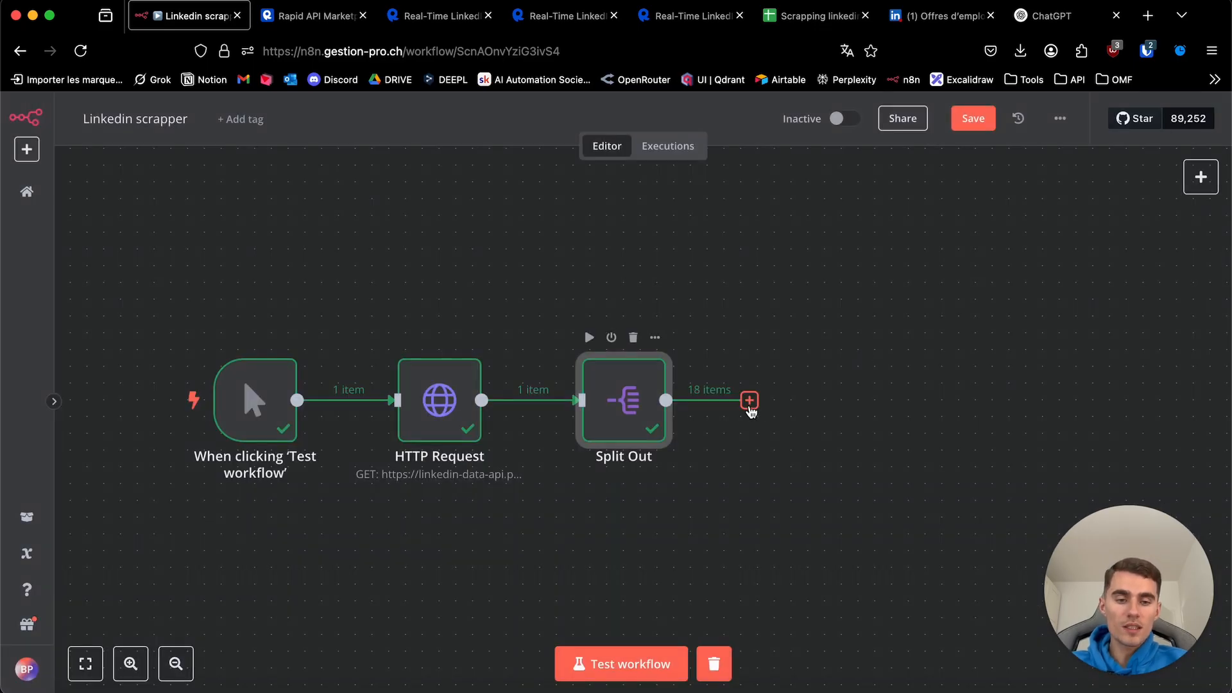
Step: Add a Google Sheets node after Split Out, using the Append or update row in sheet action
mouse_move(564, 402)
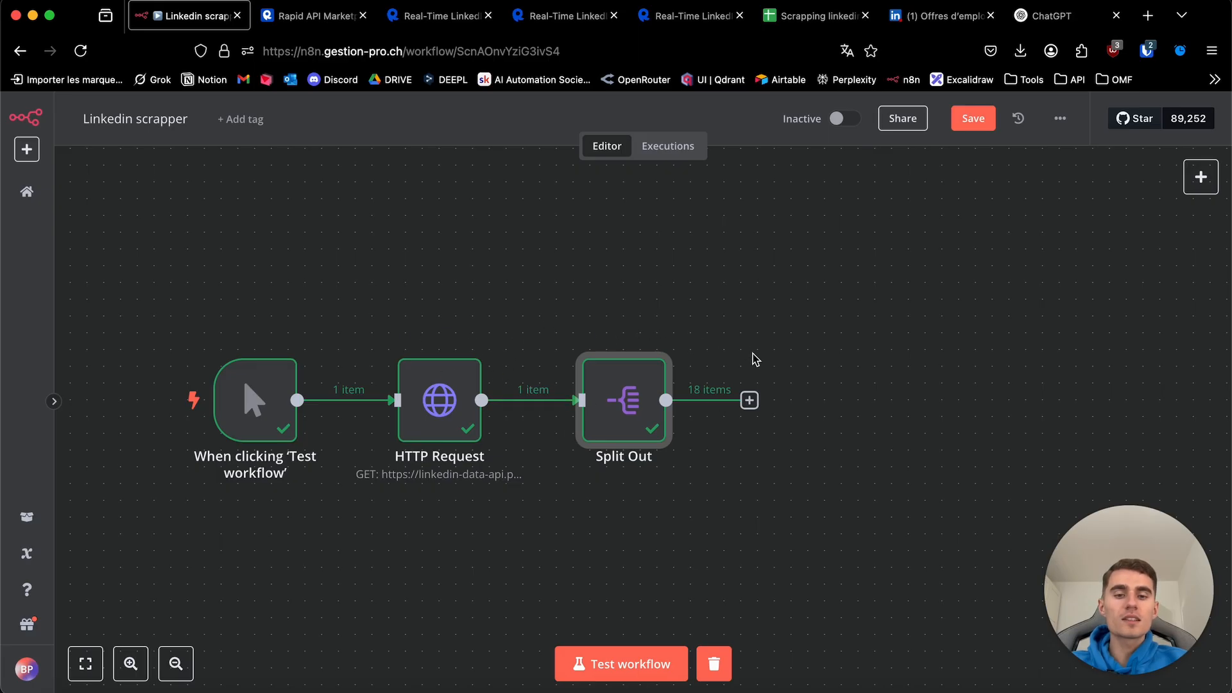
left_click(749, 401)
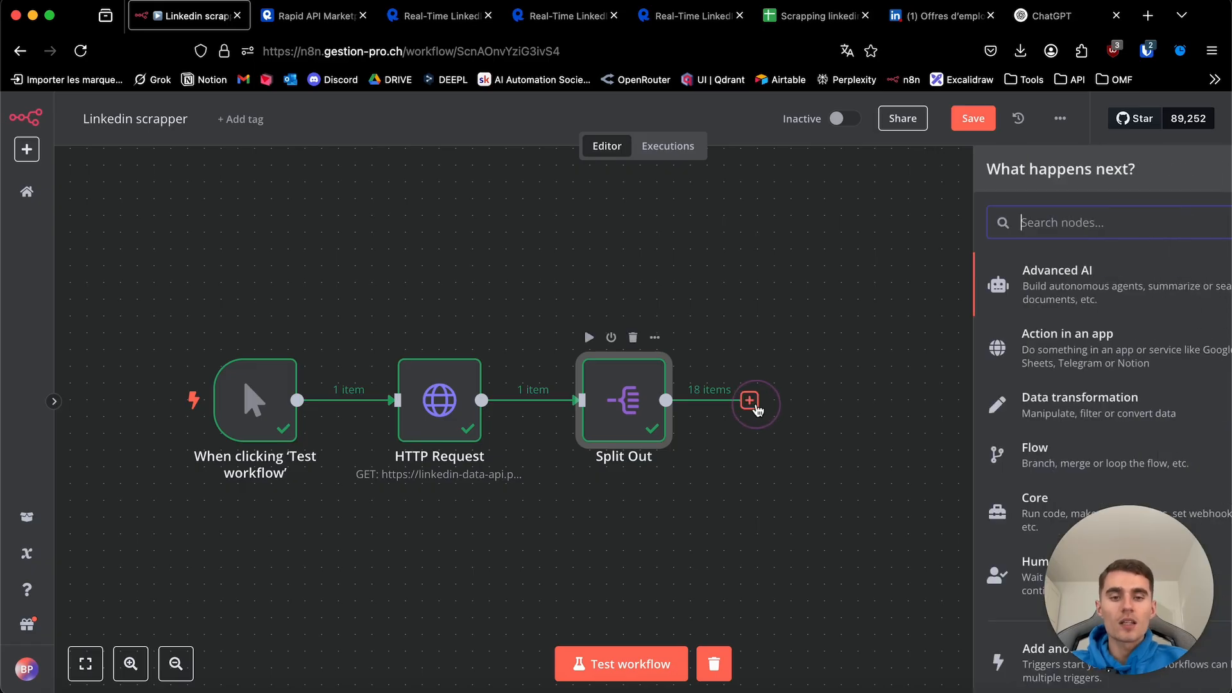
type("shhe")
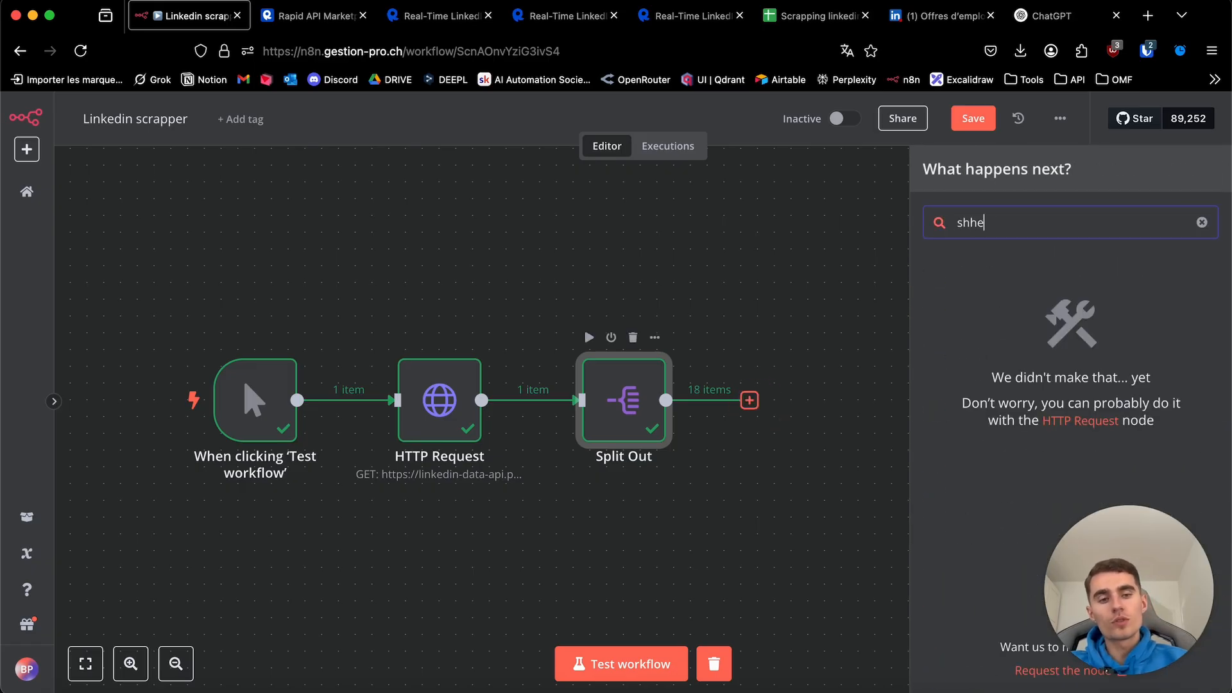
key("BackSpace")
key("BackSpace")
type("ee")
key("Return")
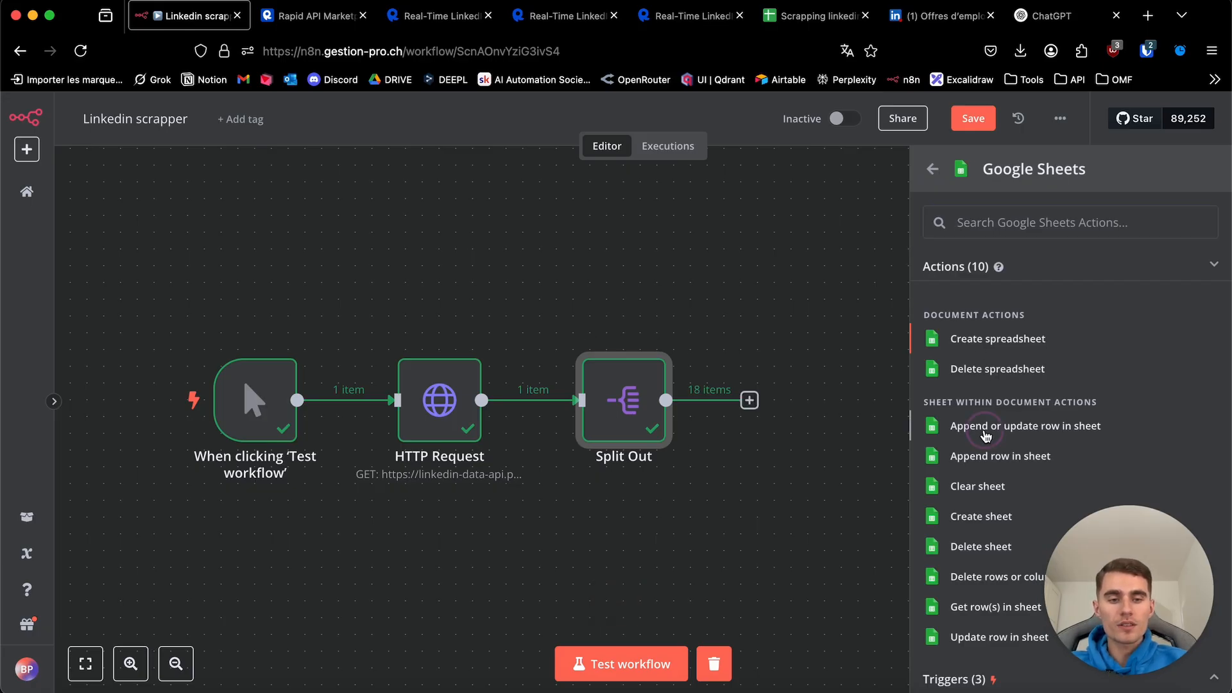
left_click(987, 436)
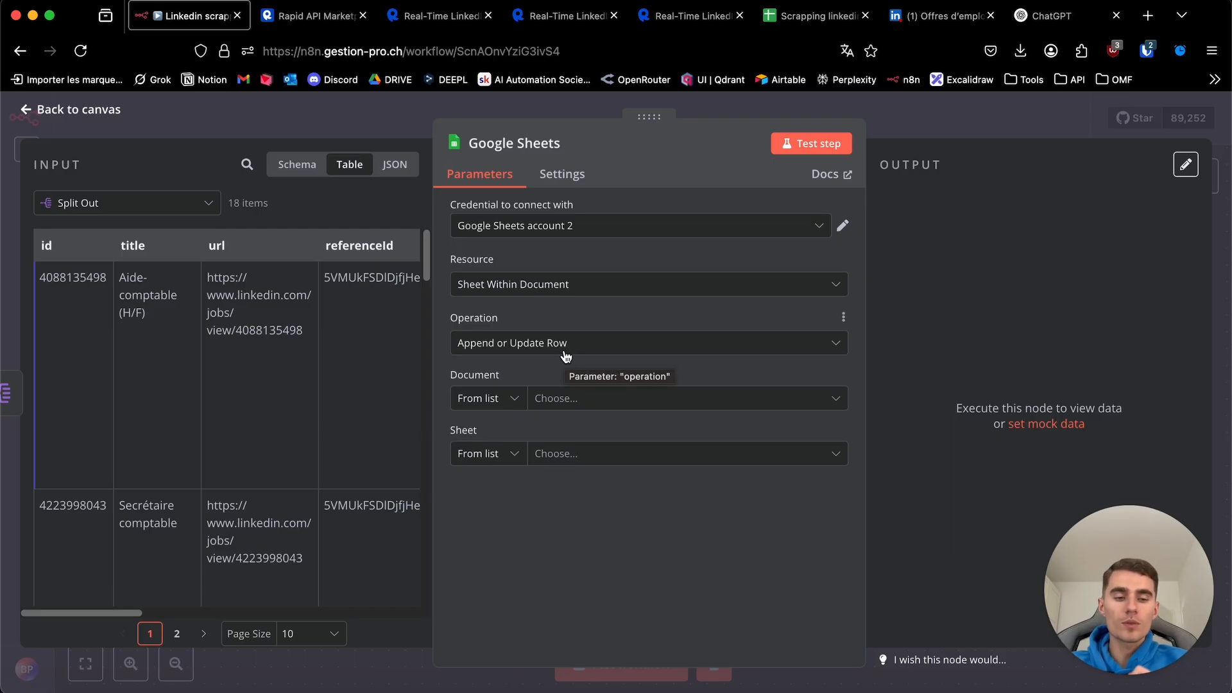
Step: Set the node's document to "Scrapping linkedin" and its sheet to "Feuille 1", checking both against the open Google Sheet
left_click(546, 399)
left_click(498, 470)
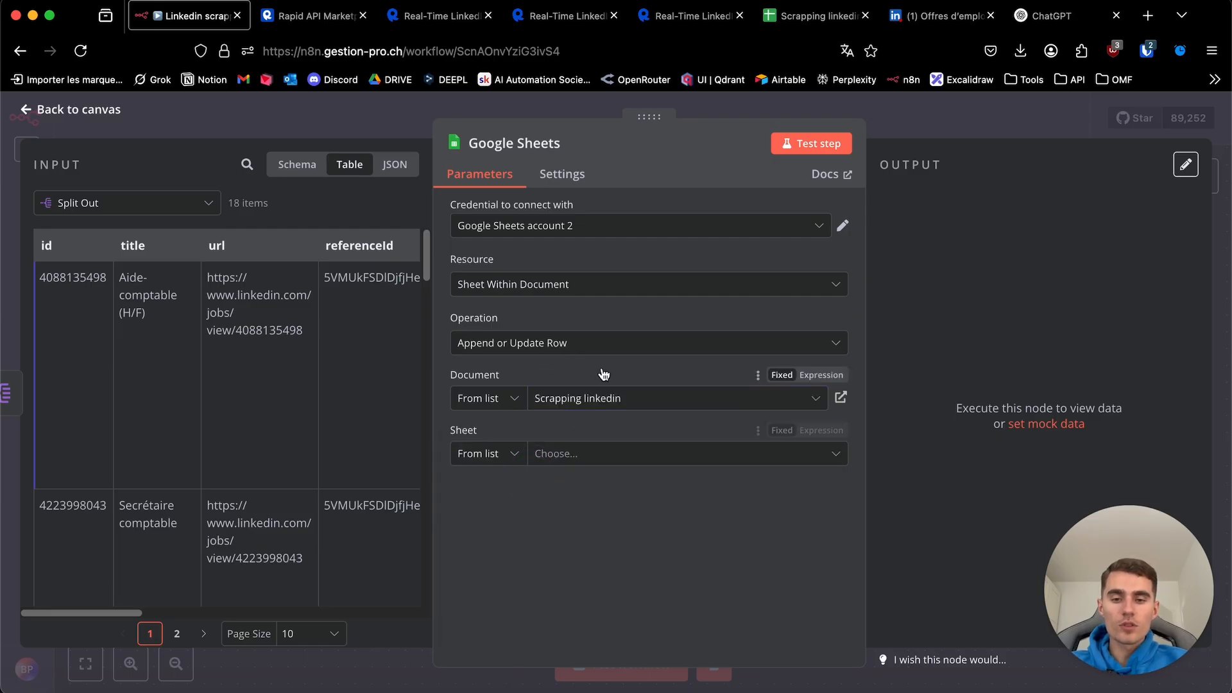
left_click(815, 15)
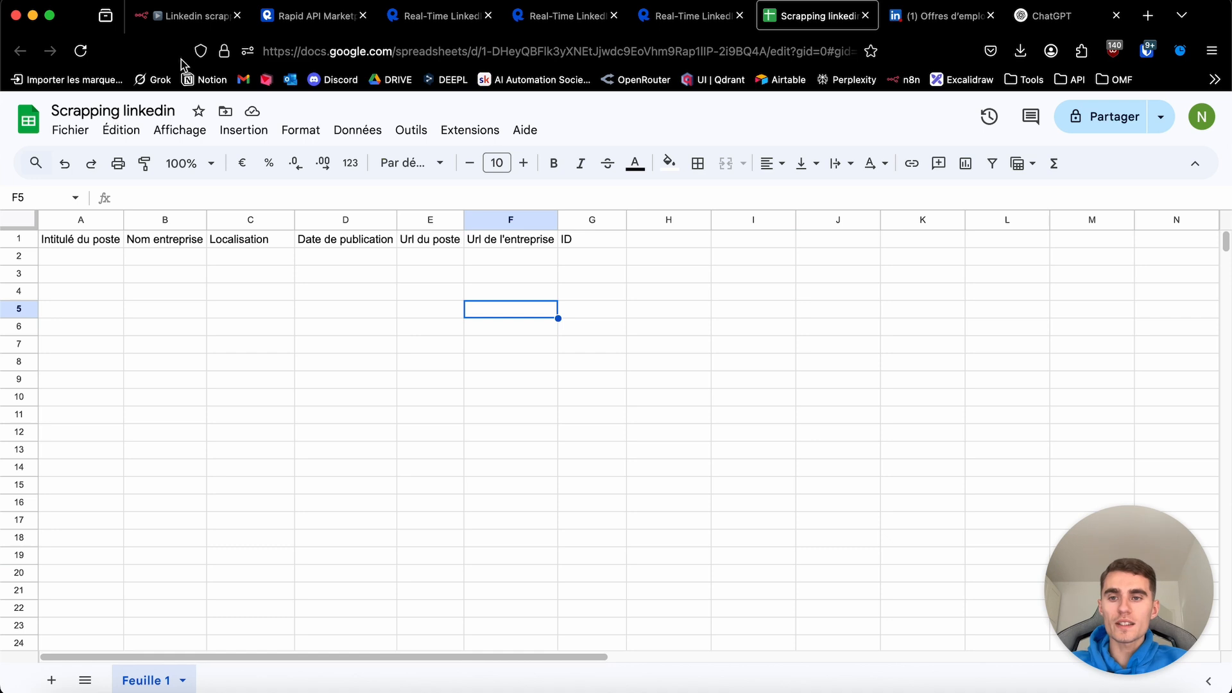
left_click(187, 19)
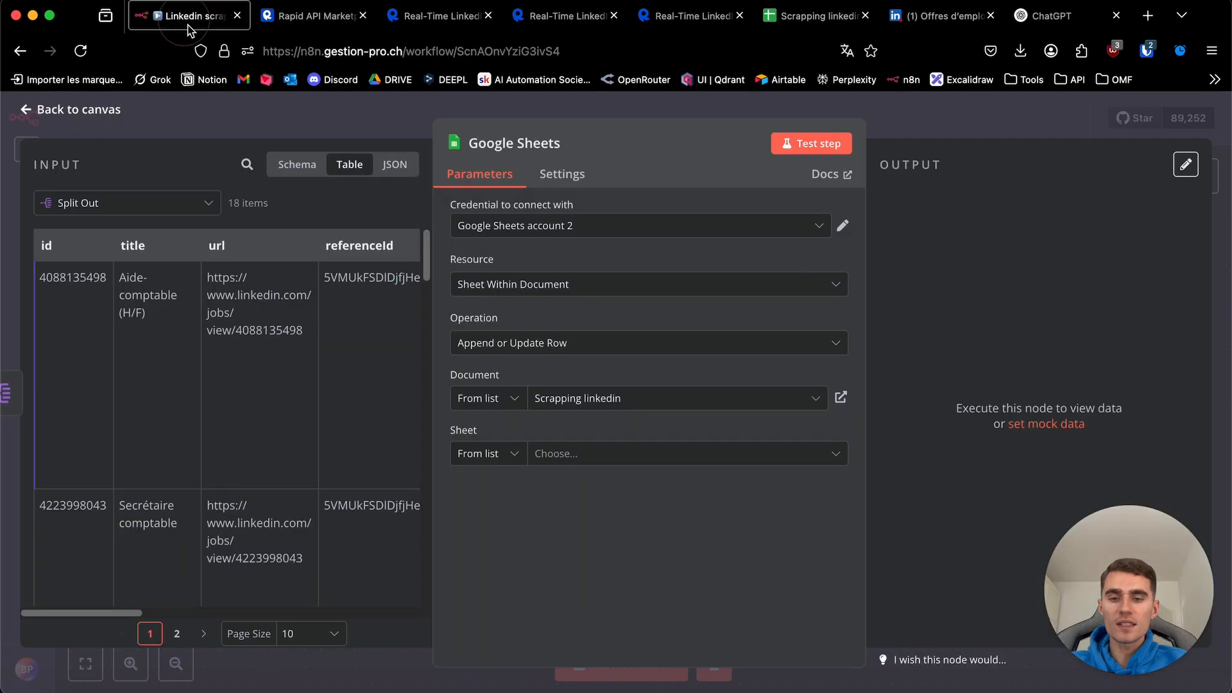
left_click(565, 457)
left_click(578, 495)
left_click(816, 18)
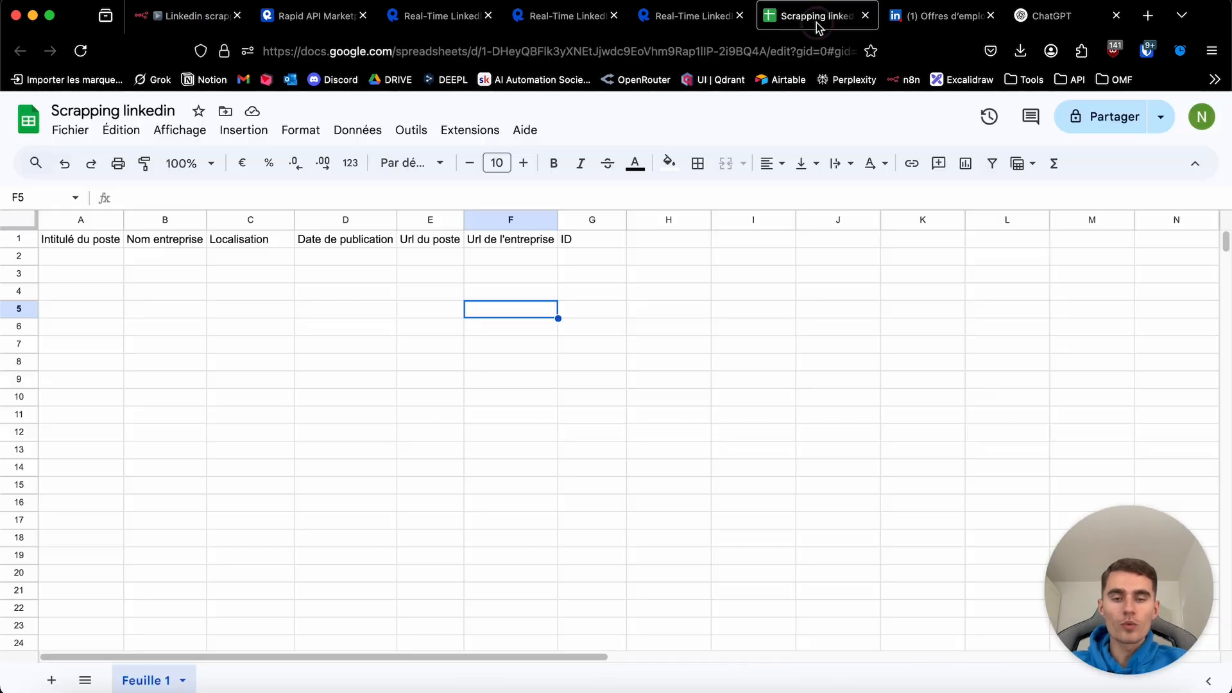
left_click(185, 15)
Step: Check the ID column in the "Scrapping linkedin" sheet and choose ID as the n8n node's column to match on
scroll(735, 401, "down", 6)
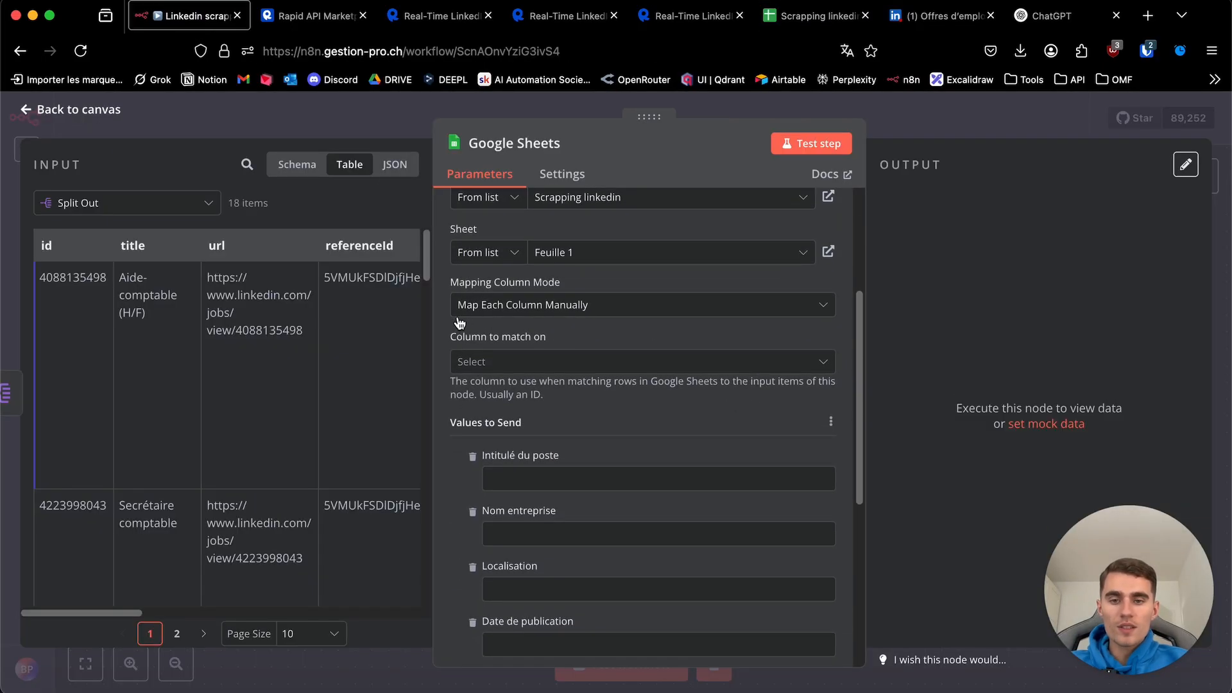
scroll(497, 337, "down", 1)
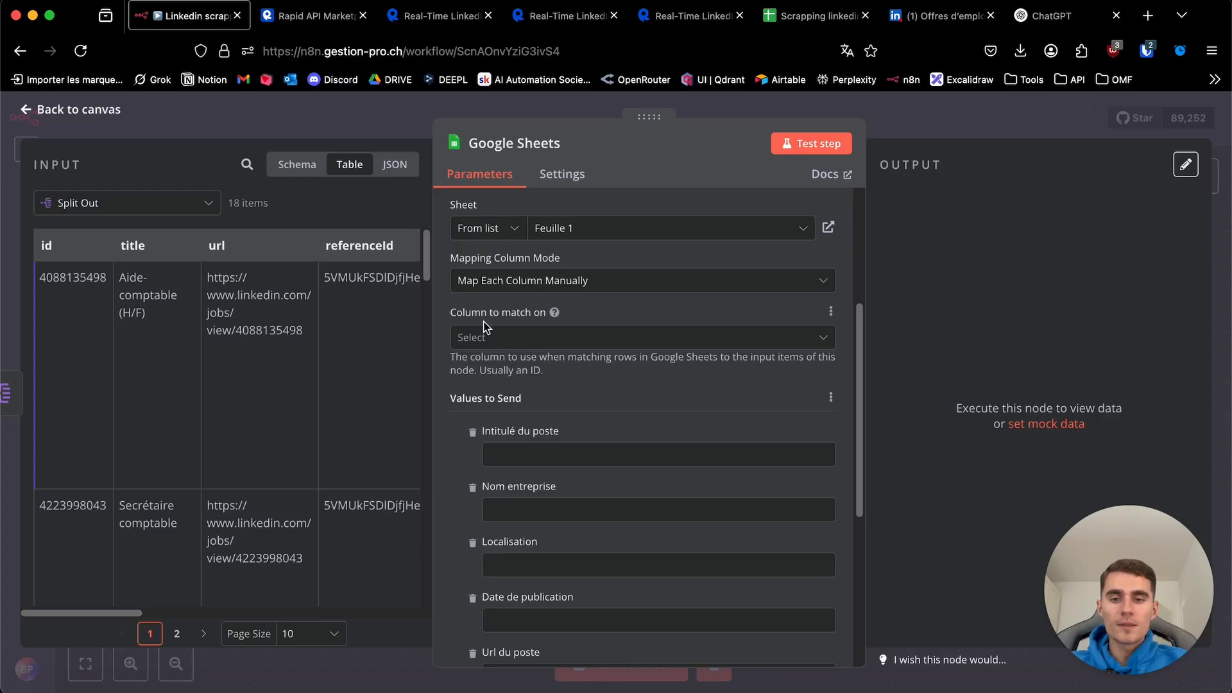
left_click(774, 24)
left_click(585, 219)
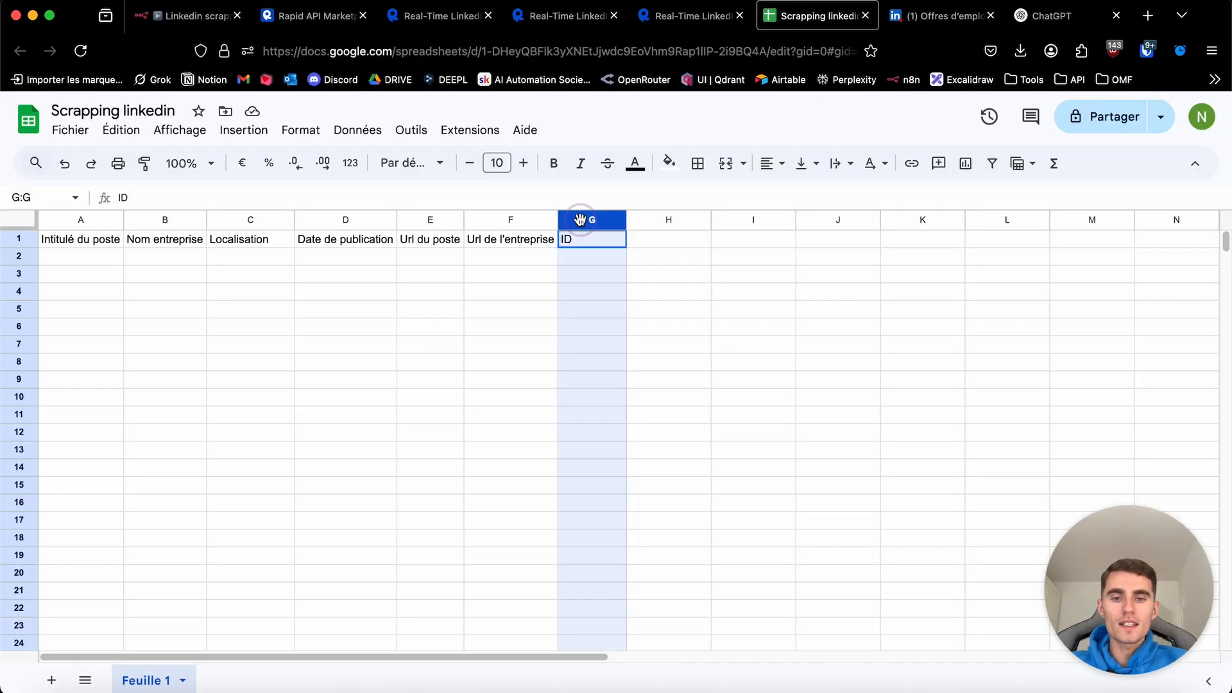
left_click(186, 16)
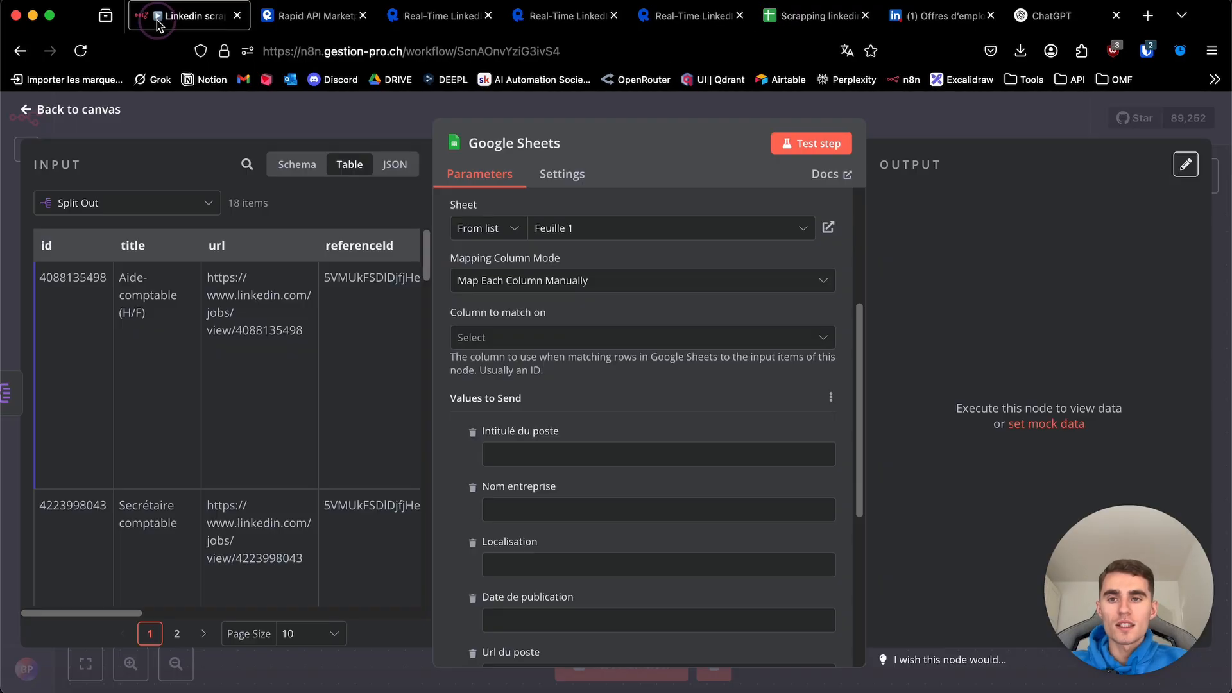
left_click(513, 343)
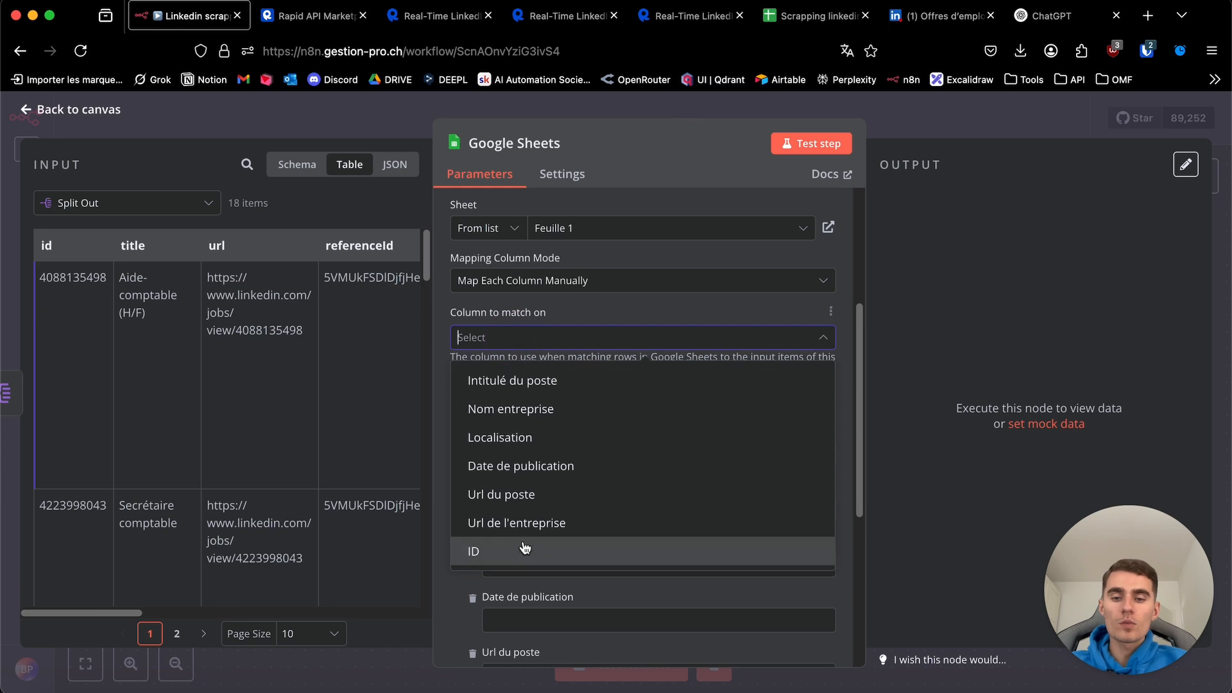
left_click(516, 550)
Step: Show the Split Out input as a schema and map its id field to the ID match column
scroll(562, 382, "down", 1)
left_click(551, 417)
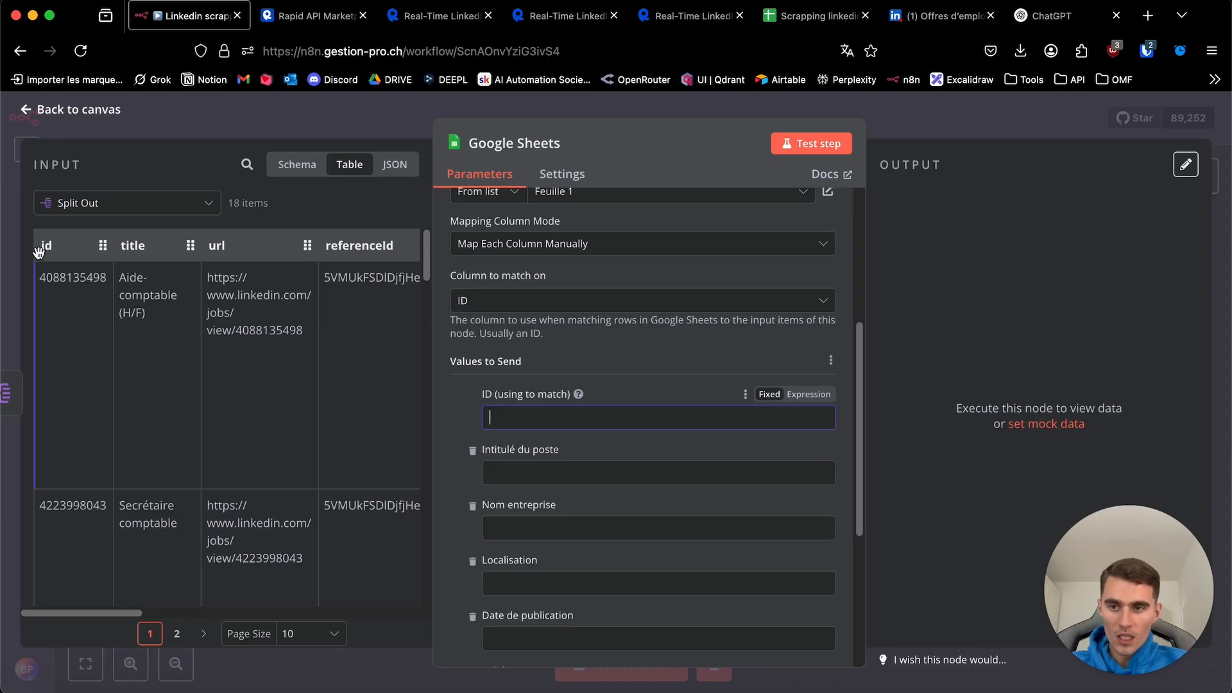
left_click(310, 175)
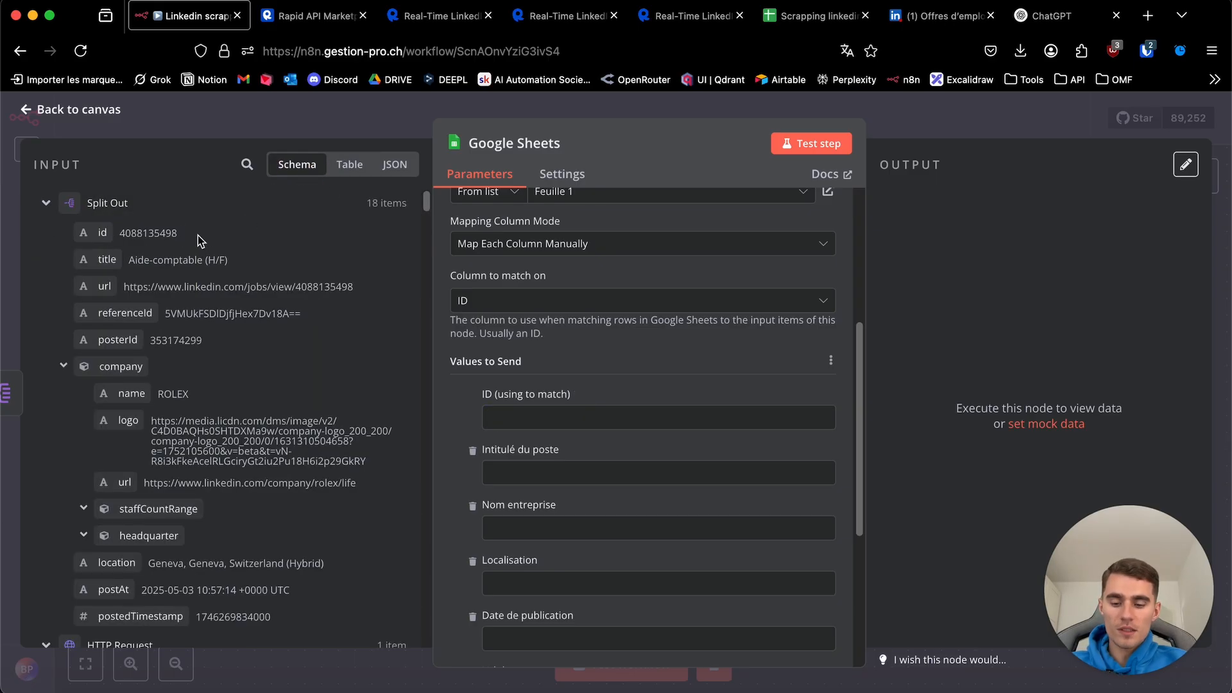
left_click_drag(100, 232, 558, 412)
scroll(576, 372, "down", 2)
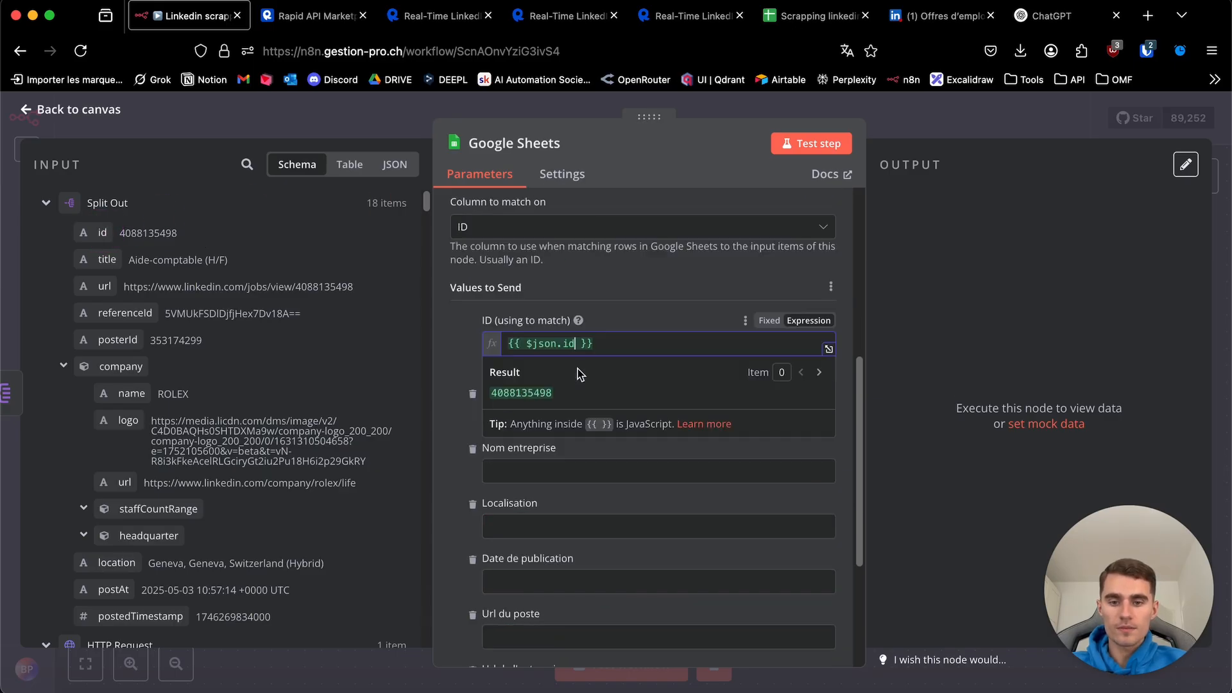
left_click(441, 330)
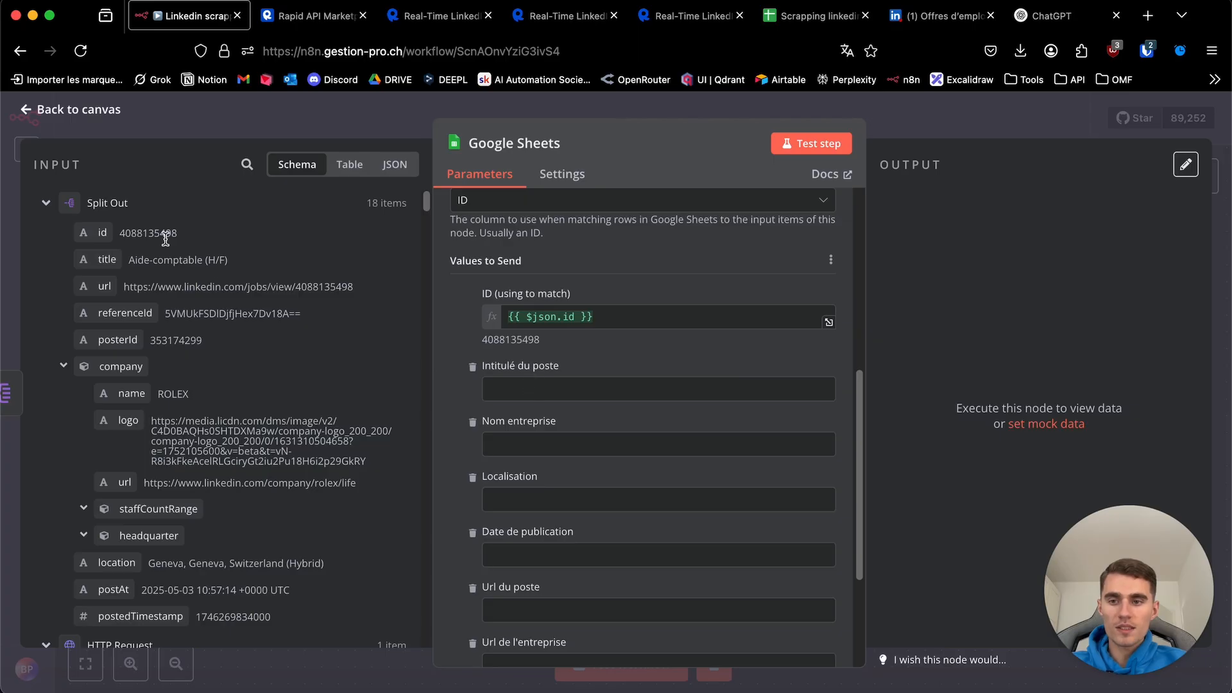
Step: Map the title field to Intitulé du poste and the company name field to Nom entreprise
left_click_drag(106, 260, 545, 388)
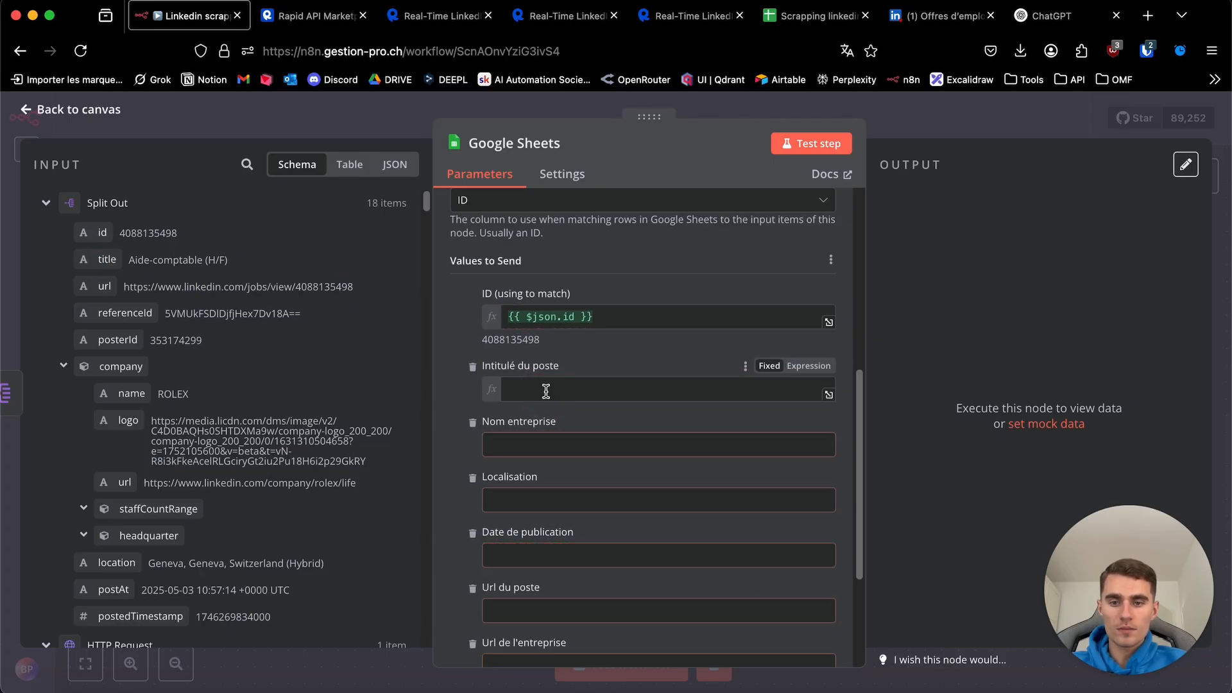
left_click(444, 465)
left_click(556, 463)
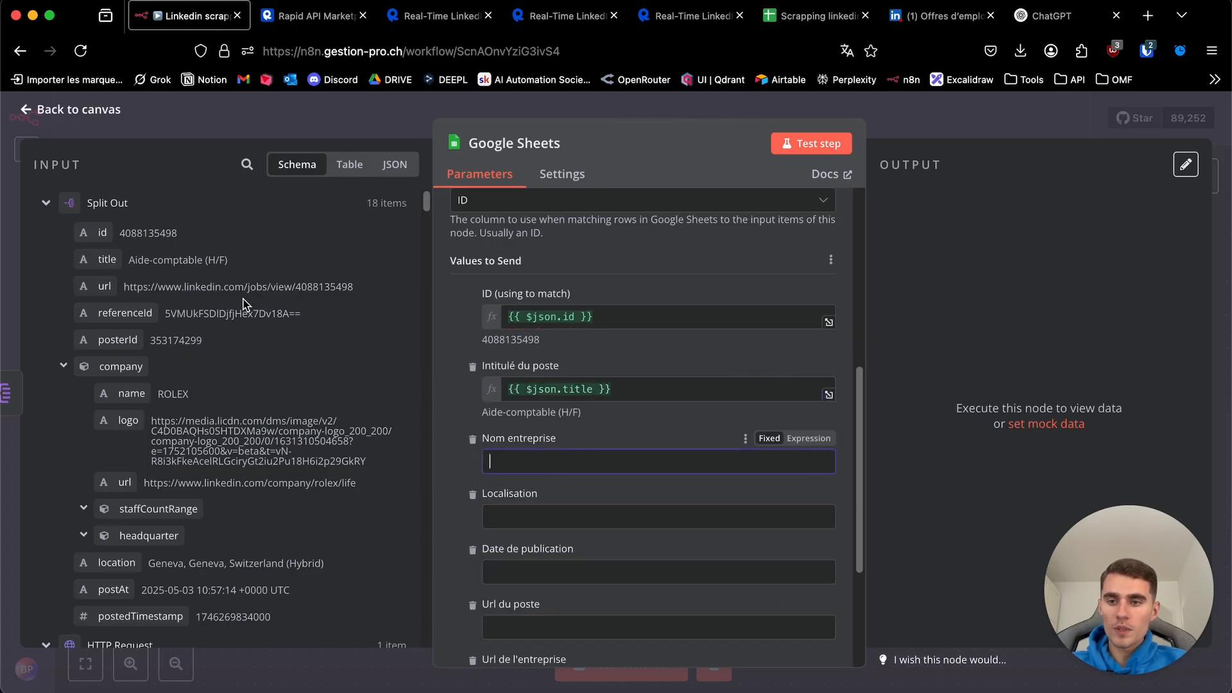
left_click_drag(164, 397, 599, 444)
scroll(599, 444, "down", 2)
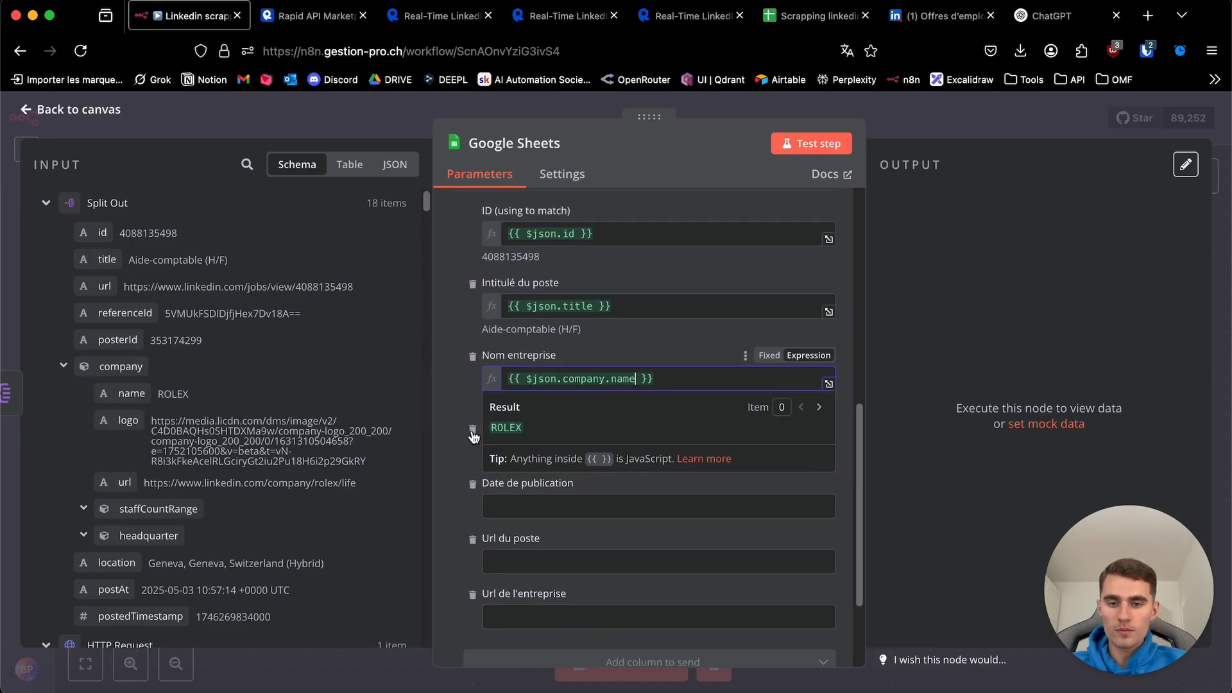
left_click(446, 403)
Step: Map the location field to Localisation and the postAt field to Date de publication
left_click(535, 453)
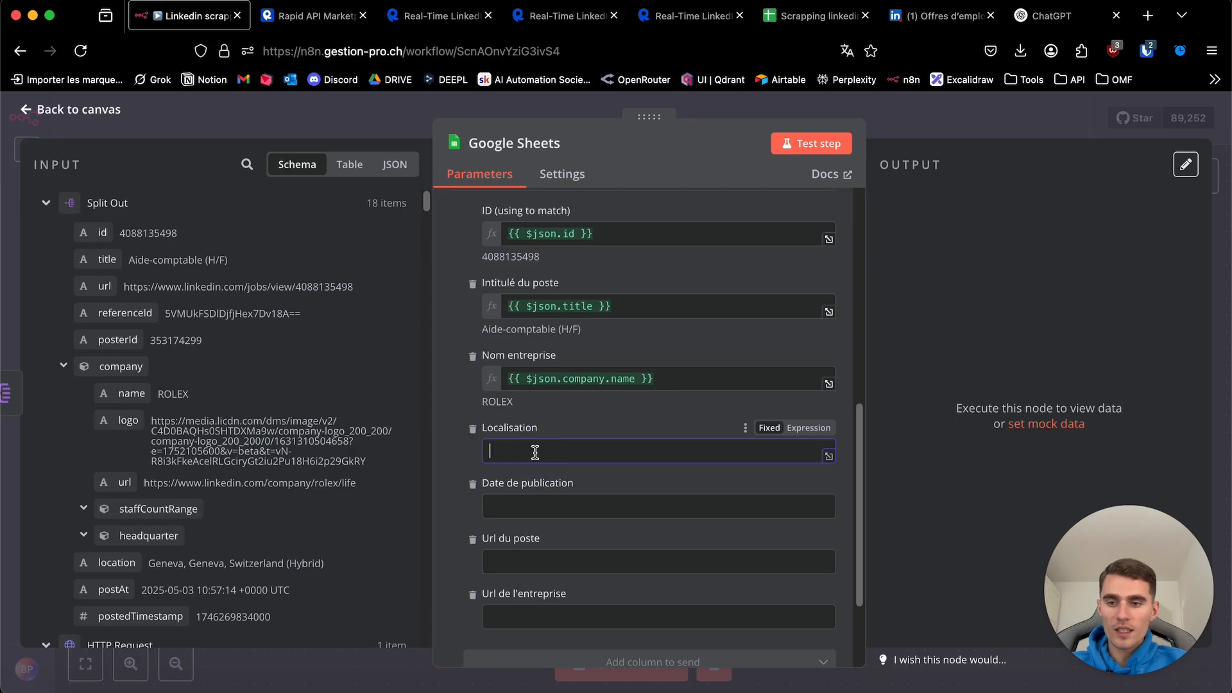
scroll(154, 411, "down", 3)
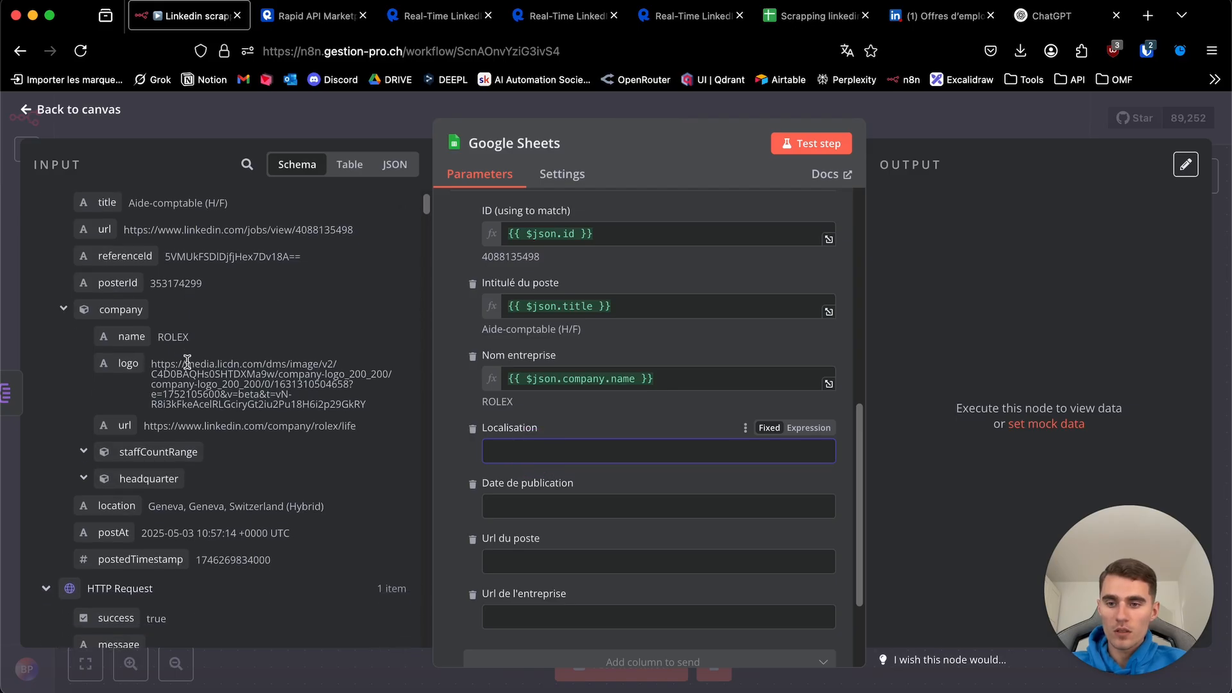
left_click_drag(121, 466, 558, 456)
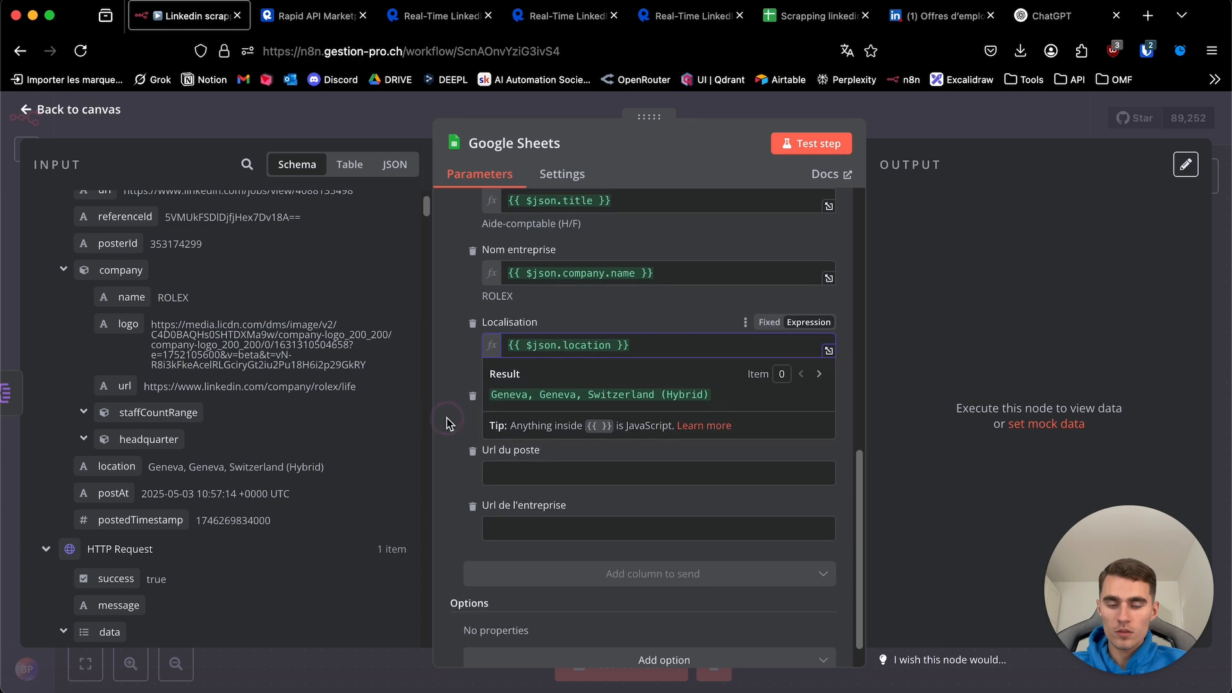
left_click(532, 417)
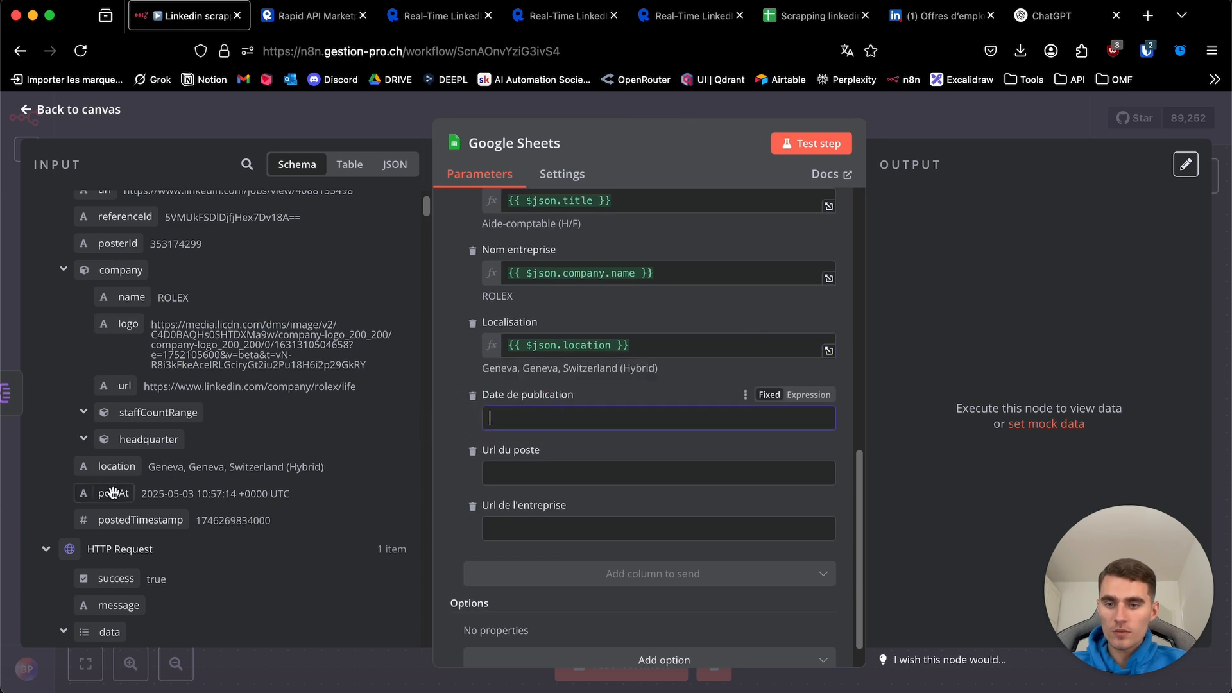
left_click_drag(108, 495, 538, 420)
Step: Map the job's url field to Url du poste and the company's url field to Url de l'entreprise
left_click(533, 491)
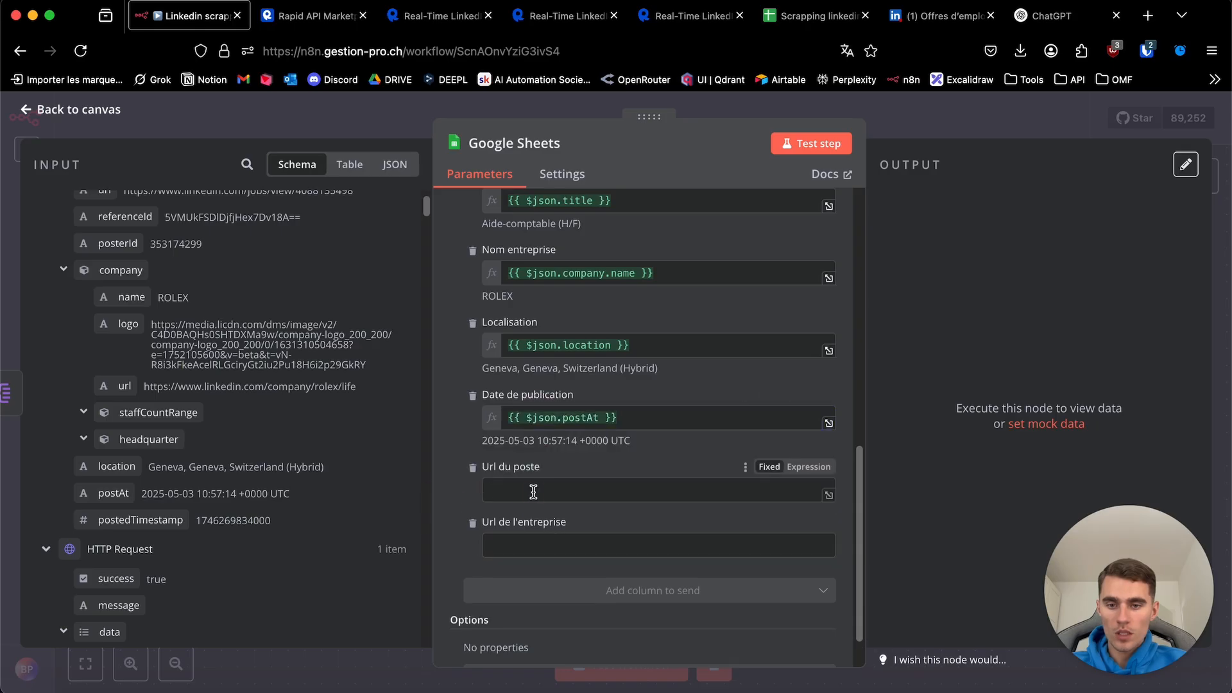
scroll(321, 482, "up", 3)
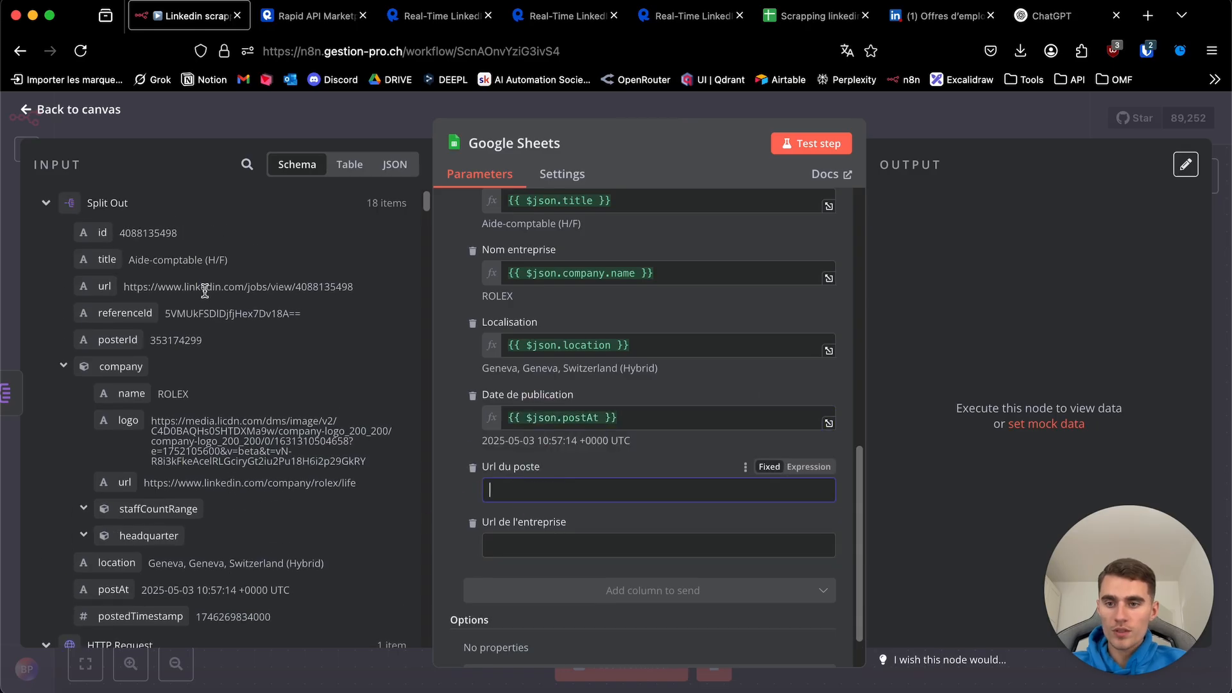
left_click_drag(93, 288, 534, 491)
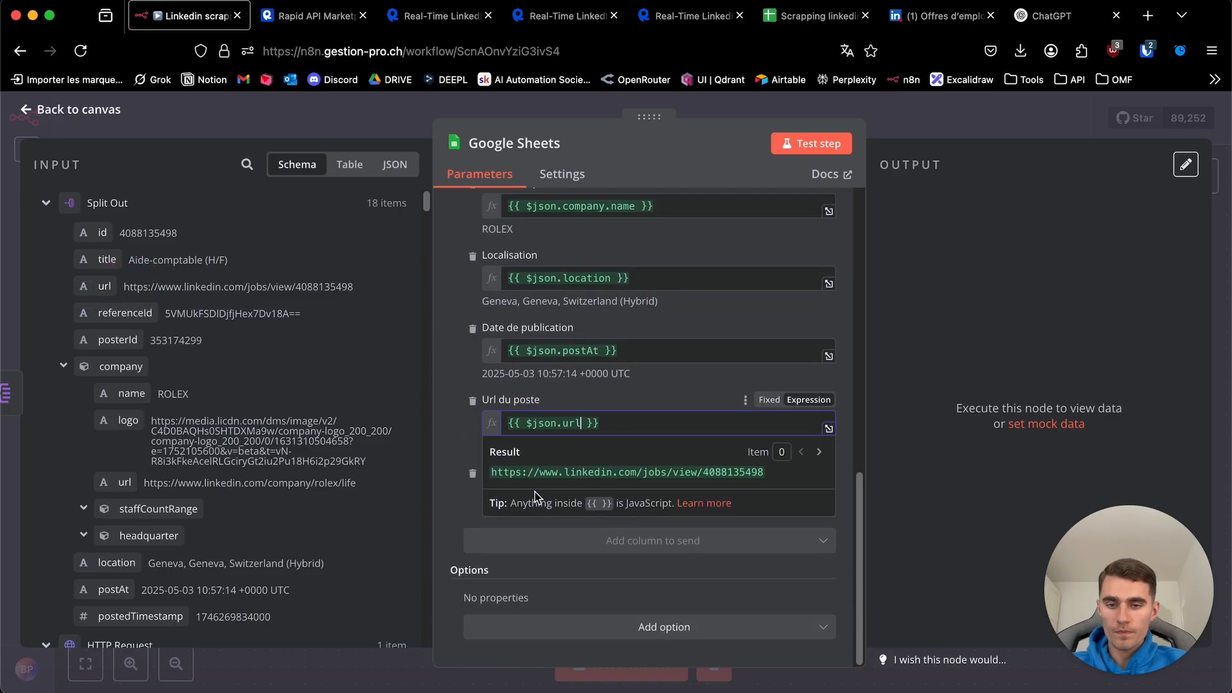
left_click(462, 513)
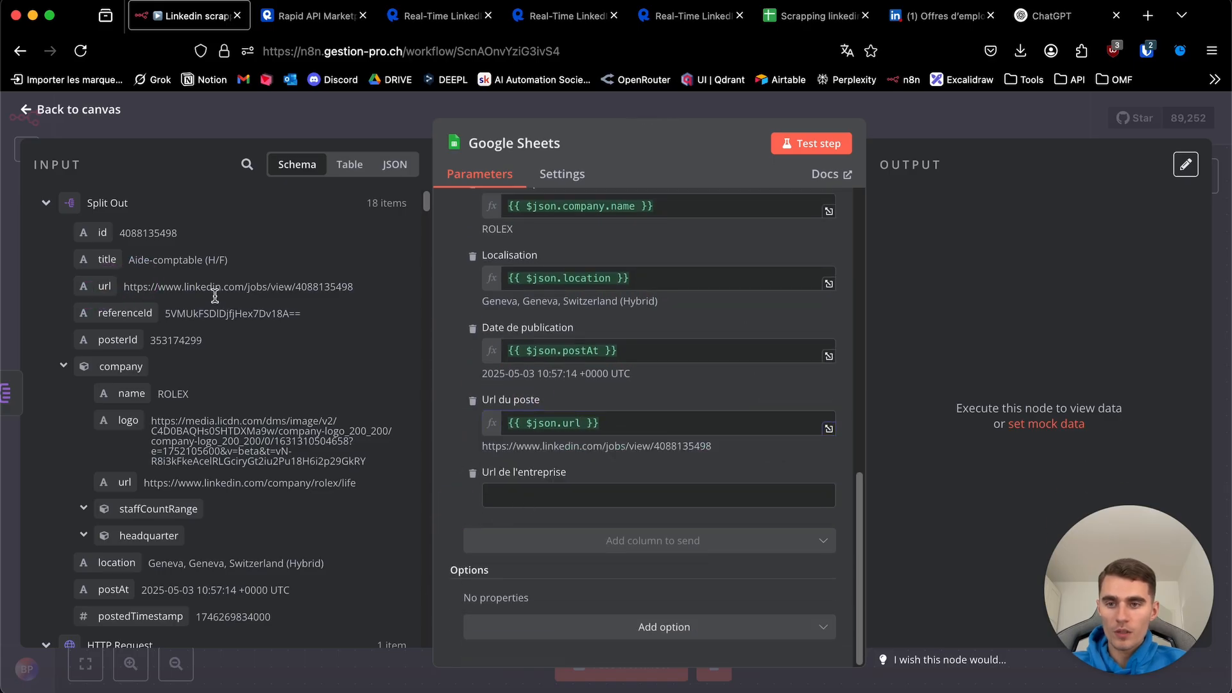
left_click_drag(124, 482, 550, 492)
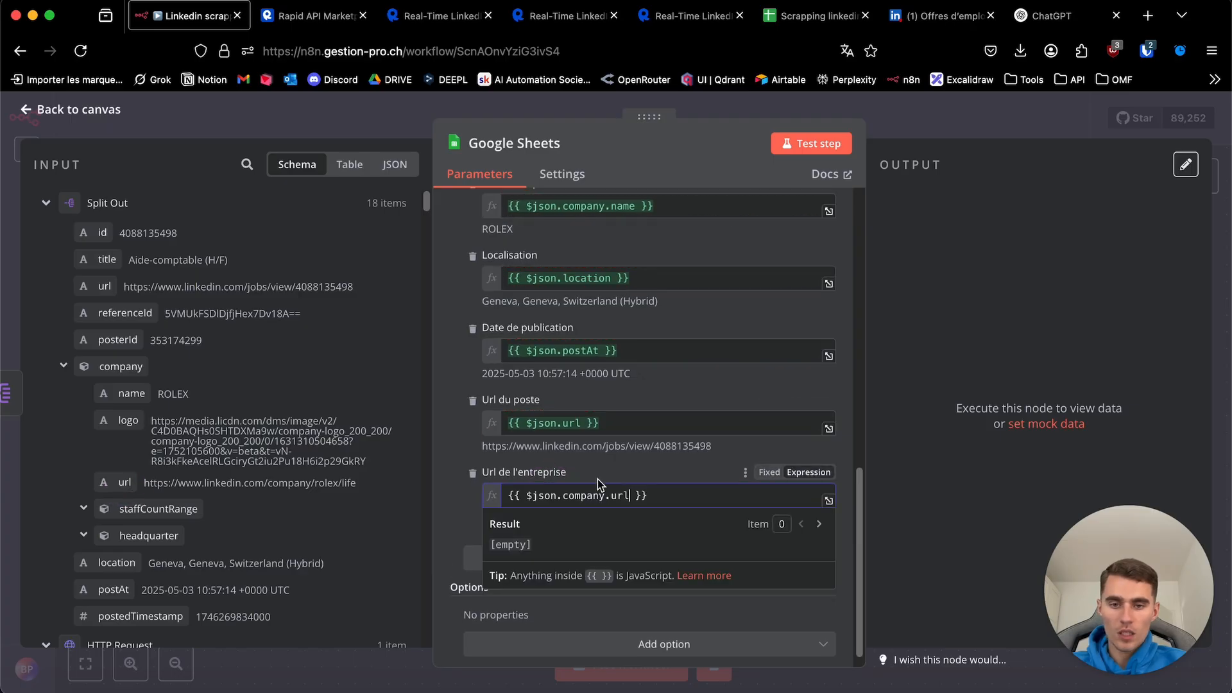
left_click(452, 511)
Step: Review the column mappings, run a test of the Google Sheets node and return to the canvas
scroll(701, 404, "down", 1)
scroll(701, 405, "up", 10)
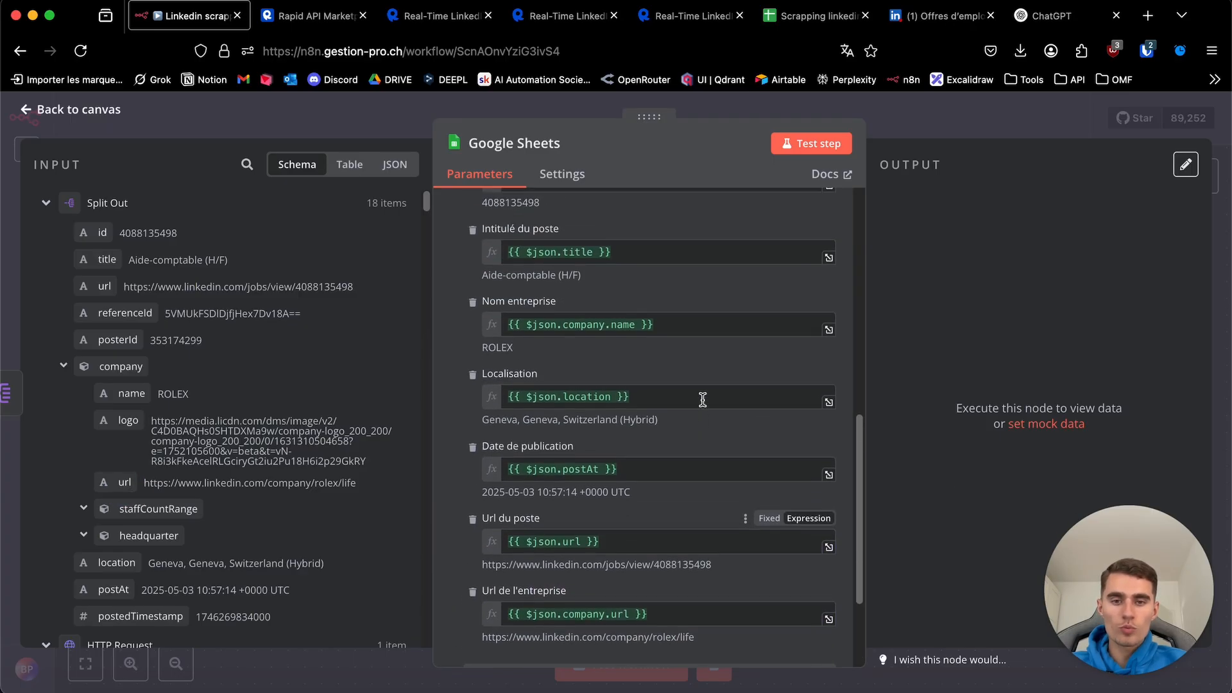
left_click(811, 144)
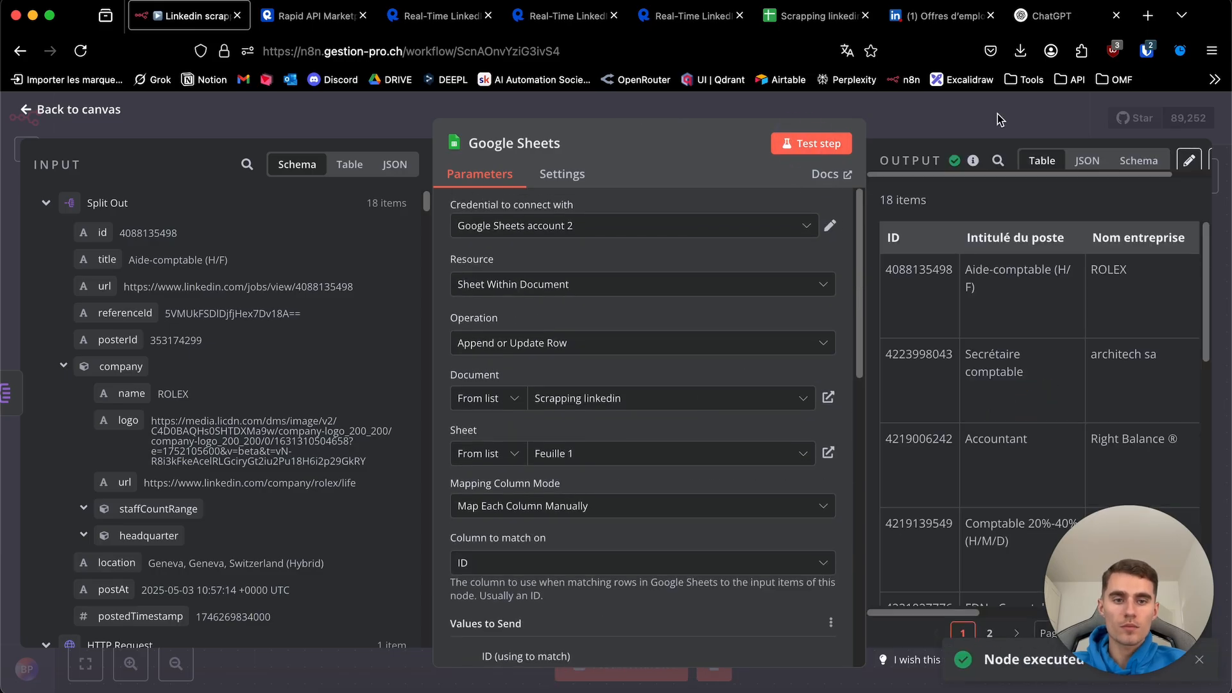
left_click(997, 113)
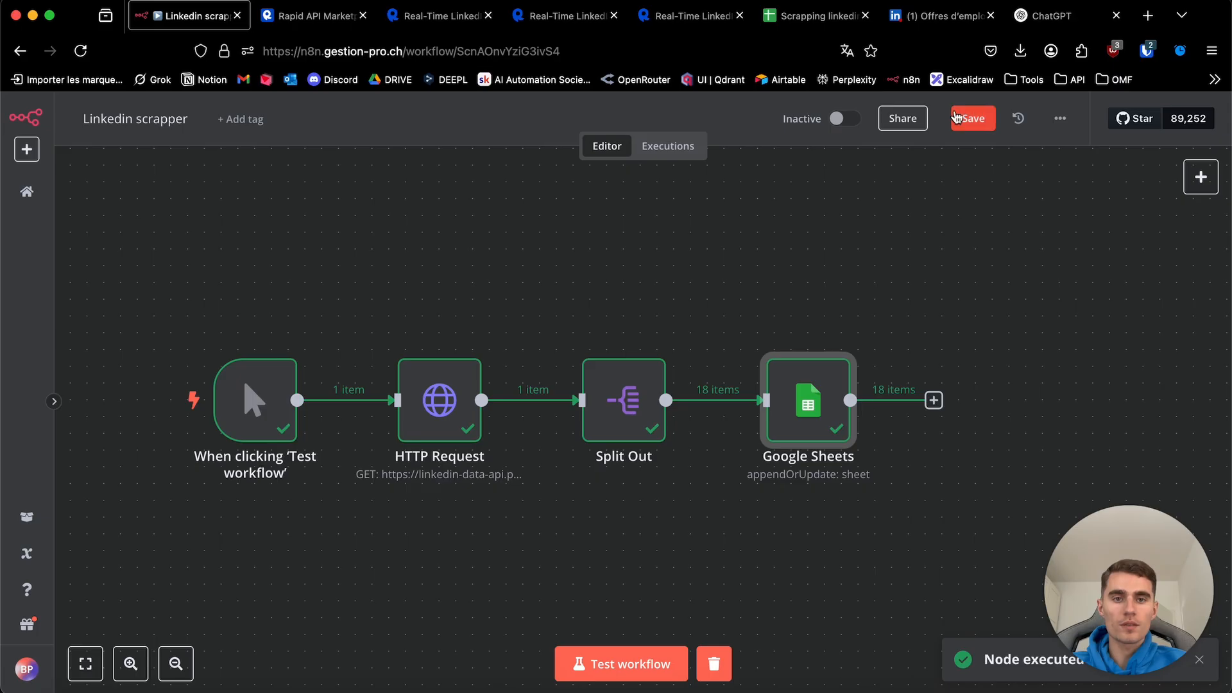
Step: Switch to the Scrapping linkedin spreadsheet and auto-fit the widths of columns A to G to their contents
left_click(795, 18)
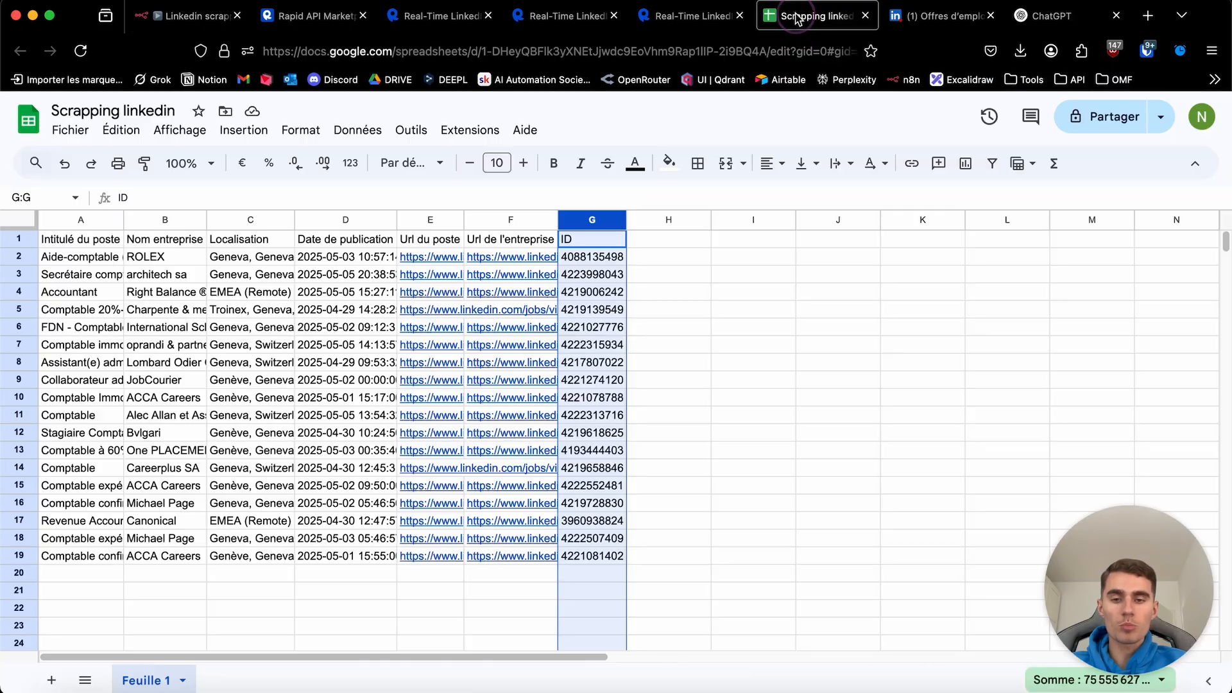
left_click(692, 347)
left_click_drag(64, 221, 569, 223)
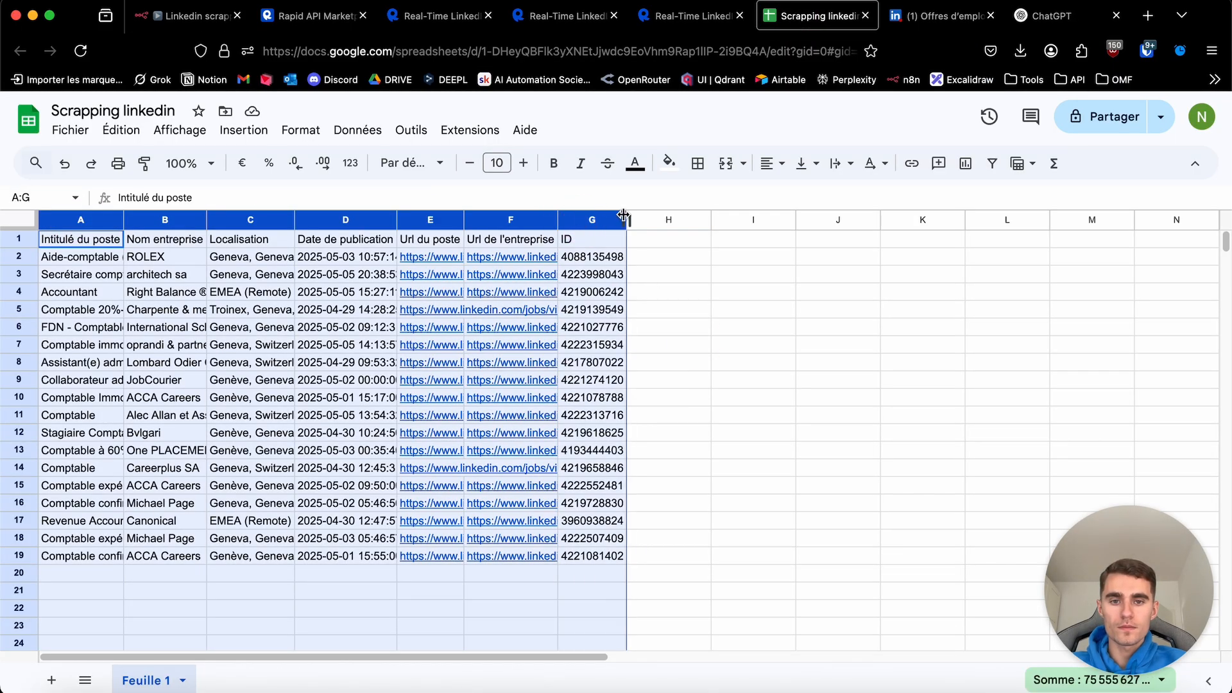
double_click(623, 215)
left_click(394, 416)
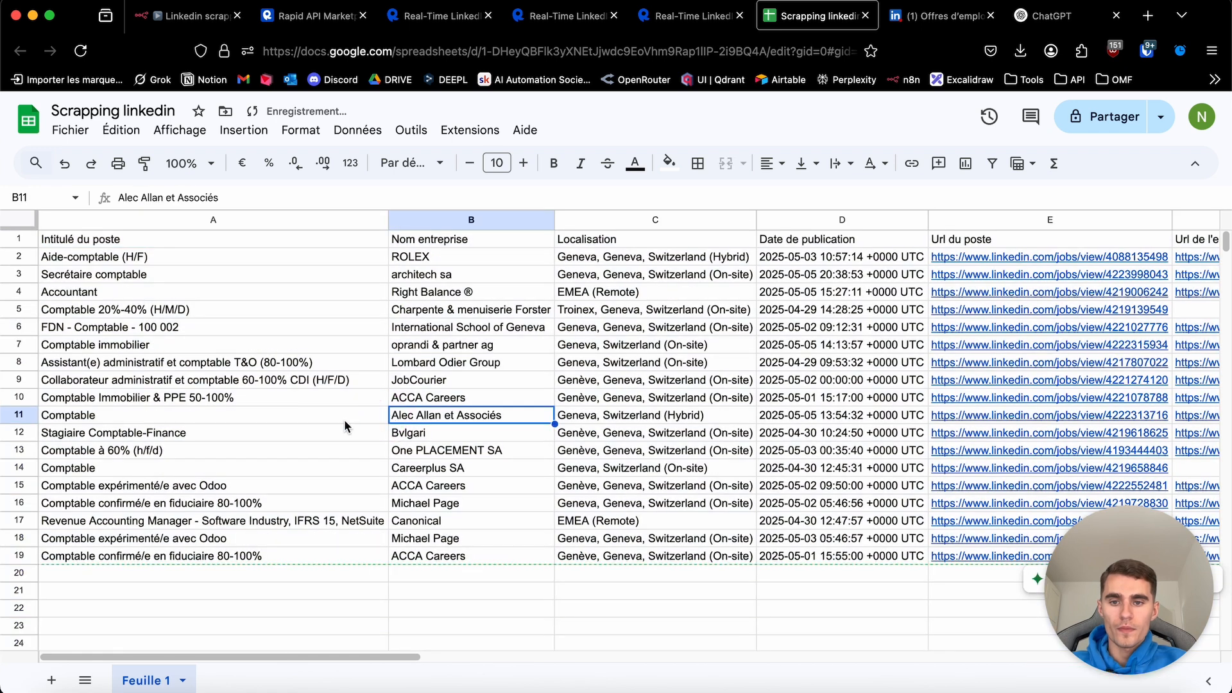
Step: Examine the job titles and company names recorded in the Intitulé du poste and Nom entreprise columns
left_click_drag(206, 255, 242, 558)
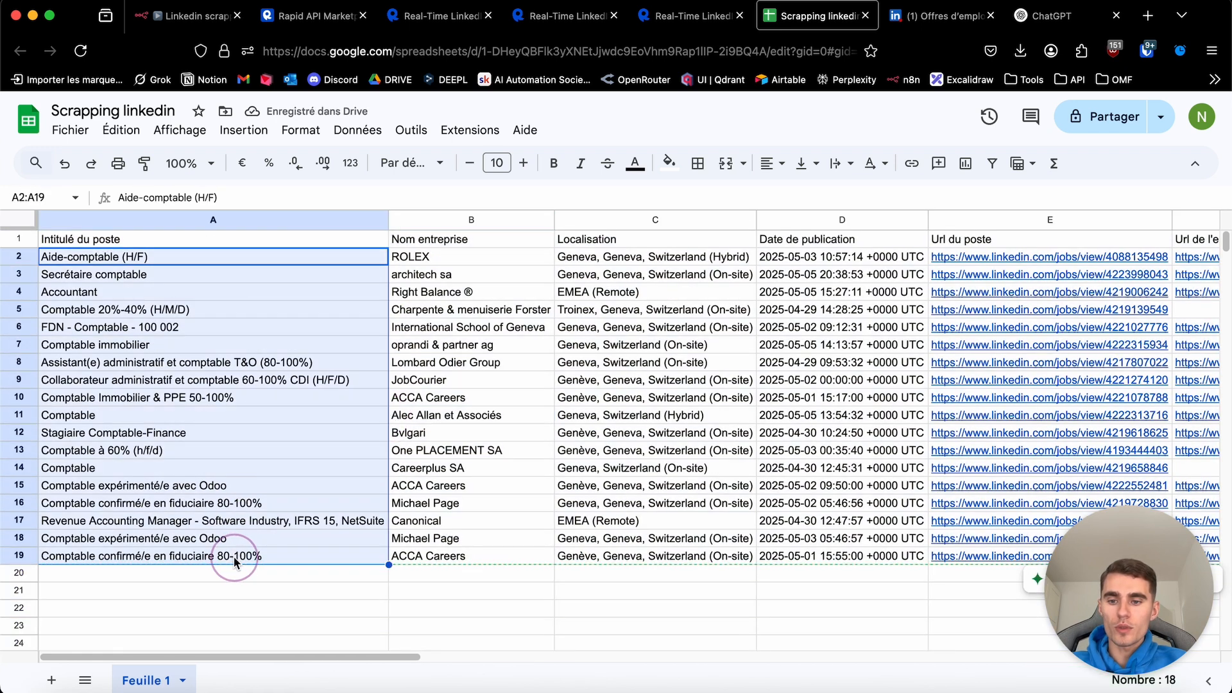
left_click(298, 608)
left_click_drag(474, 255, 488, 573)
left_click(436, 625)
left_click(457, 539)
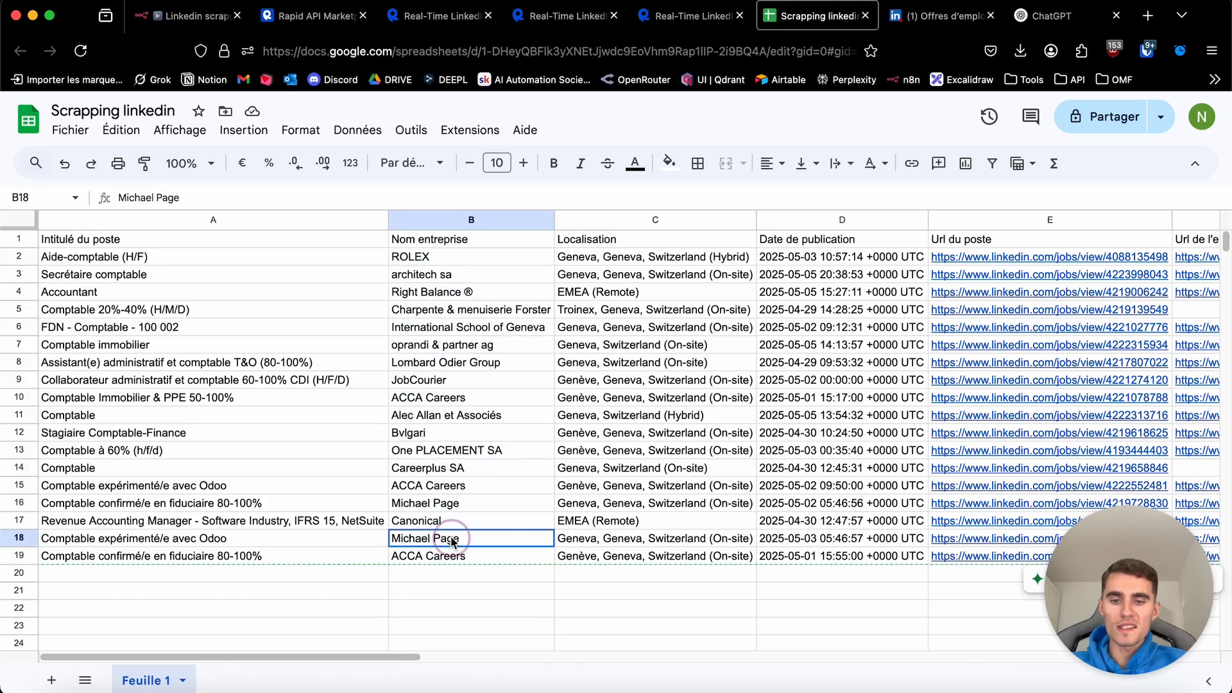
scroll(602, 436, "right", 6)
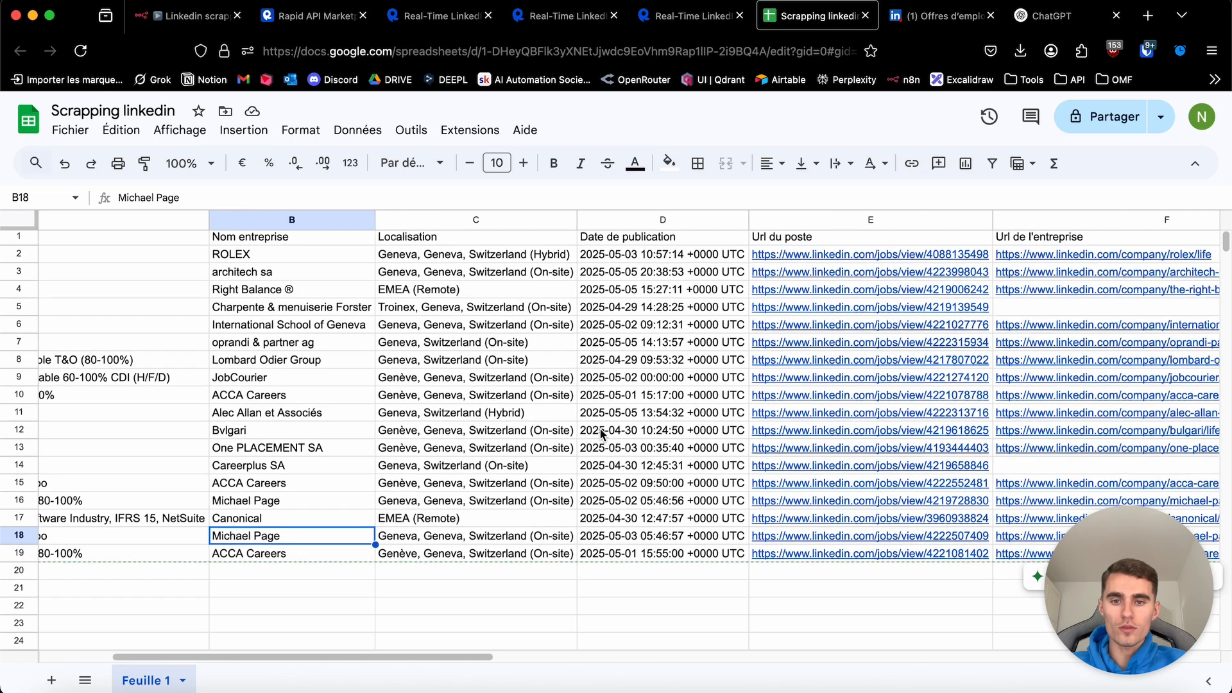
Step: Examine the locations recorded in the Localisation column, including the EMEA (Remote) entries
left_click_drag(431, 256, 414, 567)
left_click(392, 606)
left_click(393, 519)
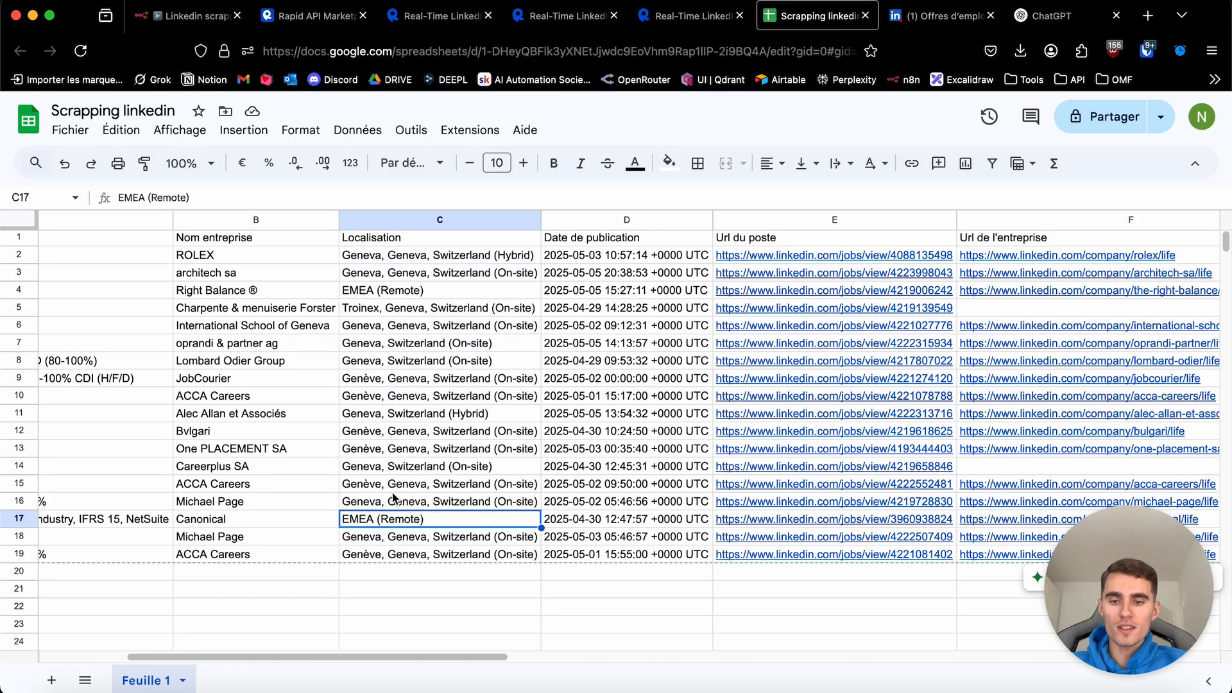
left_click(390, 292)
scroll(376, 327, "left", 5)
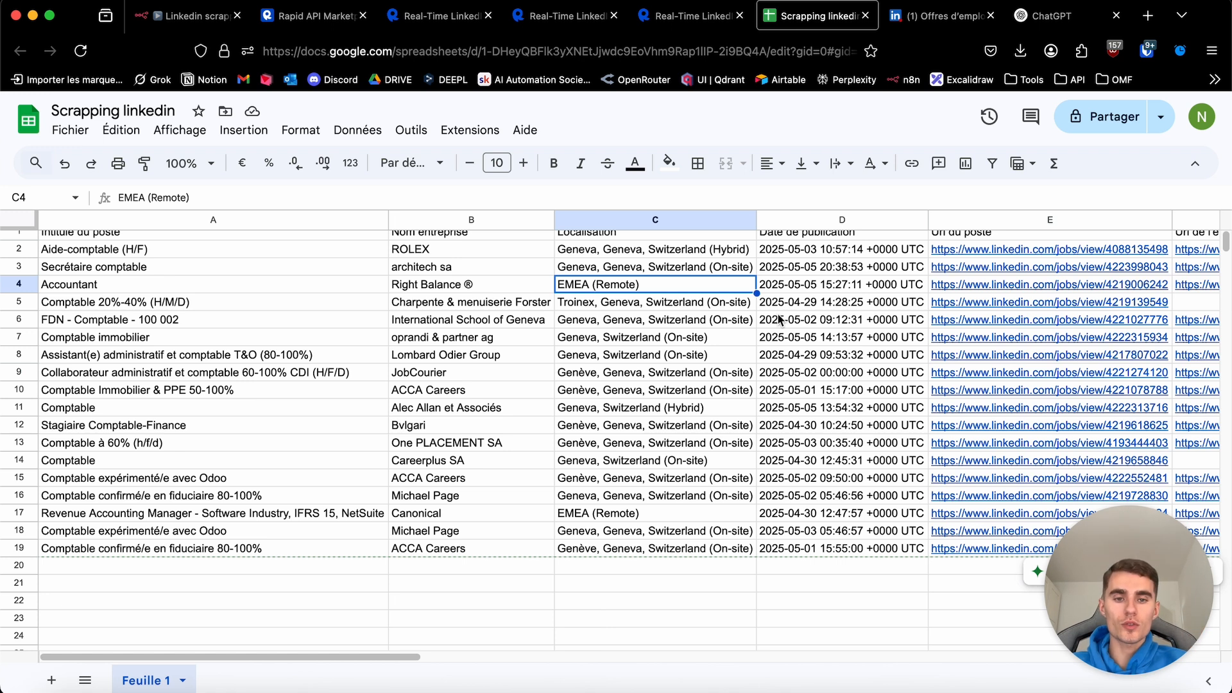
Step: Examine the Date de publication, Url du poste and Url de l'entreprise columns
scroll(778, 318, "right", 5)
scroll(779, 317, "up", 1)
scroll(778, 317, "right", 2)
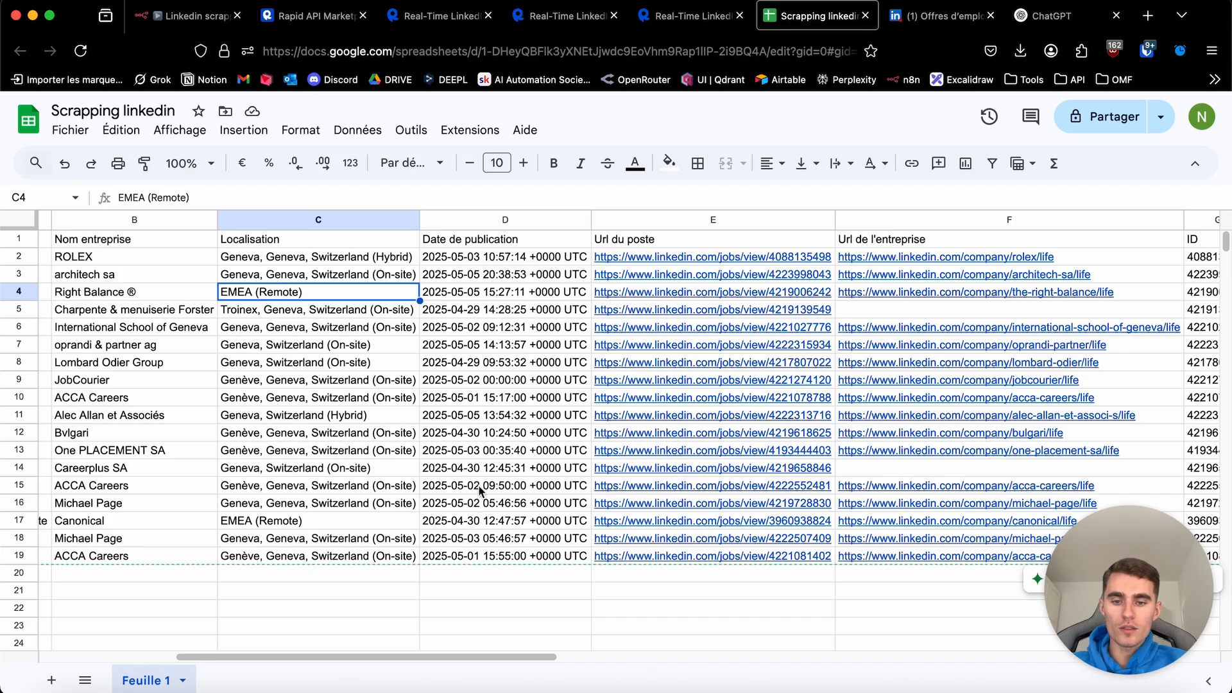
scroll(491, 307, "right", 5)
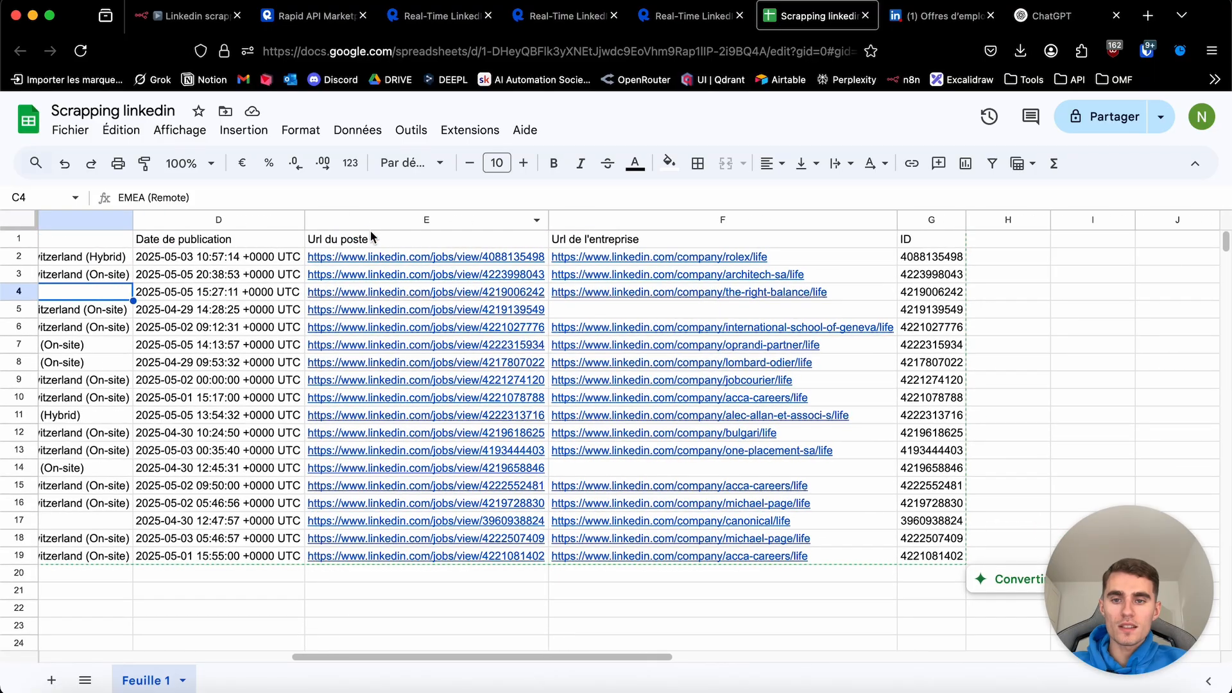
left_click(373, 222)
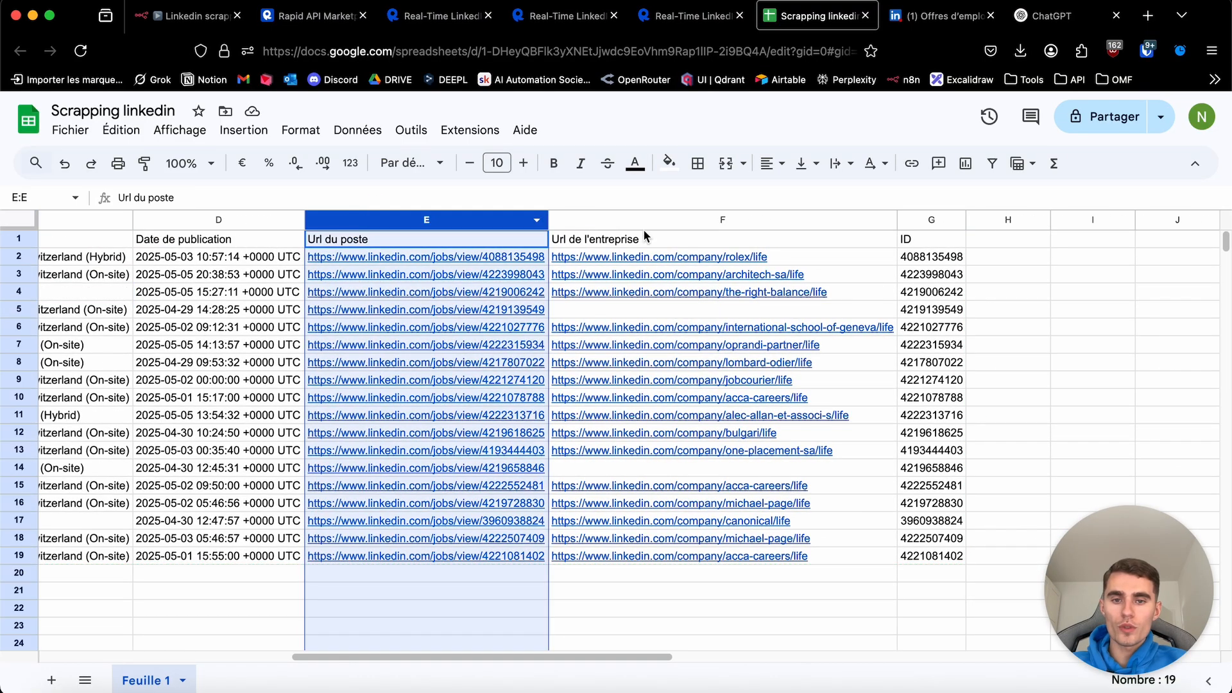
left_click(714, 226)
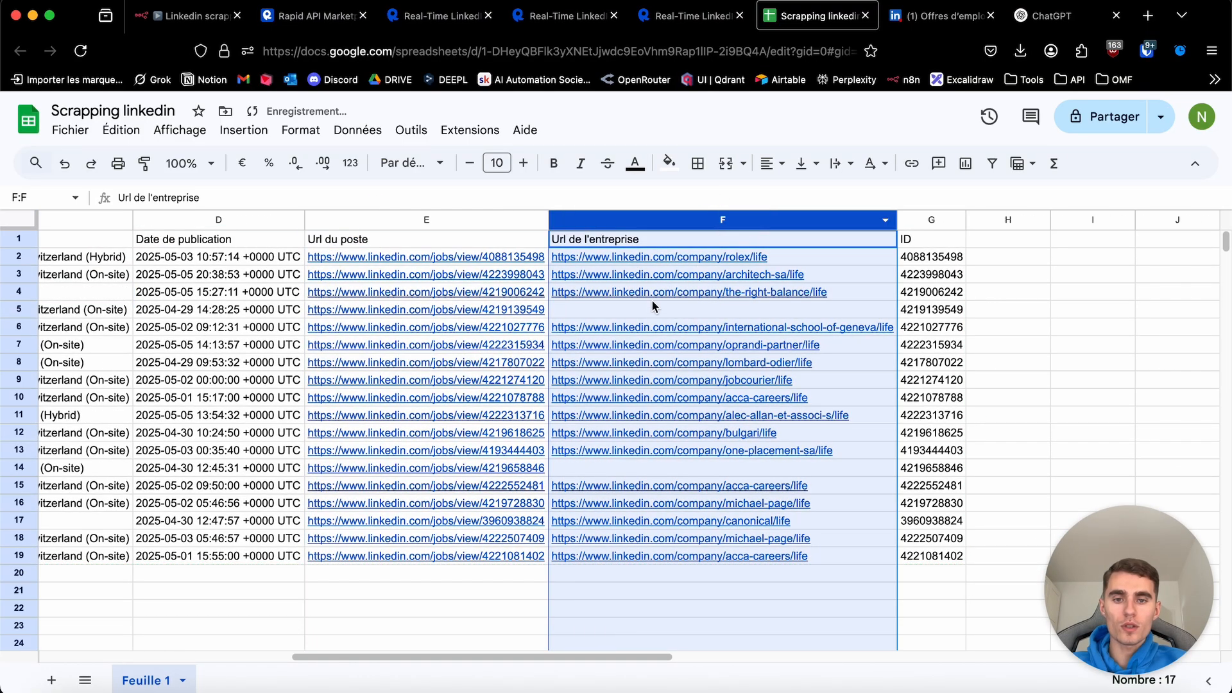
Step: Inspect the Charpente & menuiserie Forster row, whose Url de l'entreprise cell is empty
left_click(648, 309)
scroll(647, 312, "left", 5)
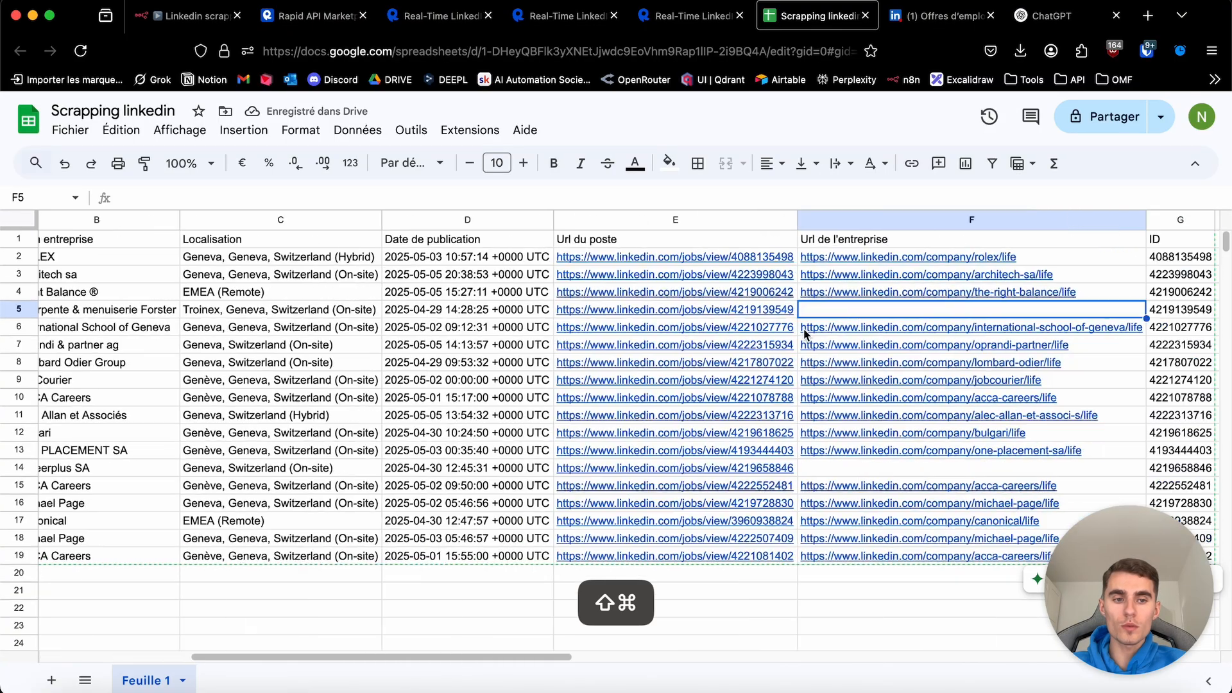
scroll(809, 337, "right", 5)
left_click(28, 311)
scroll(321, 364, "left", 5)
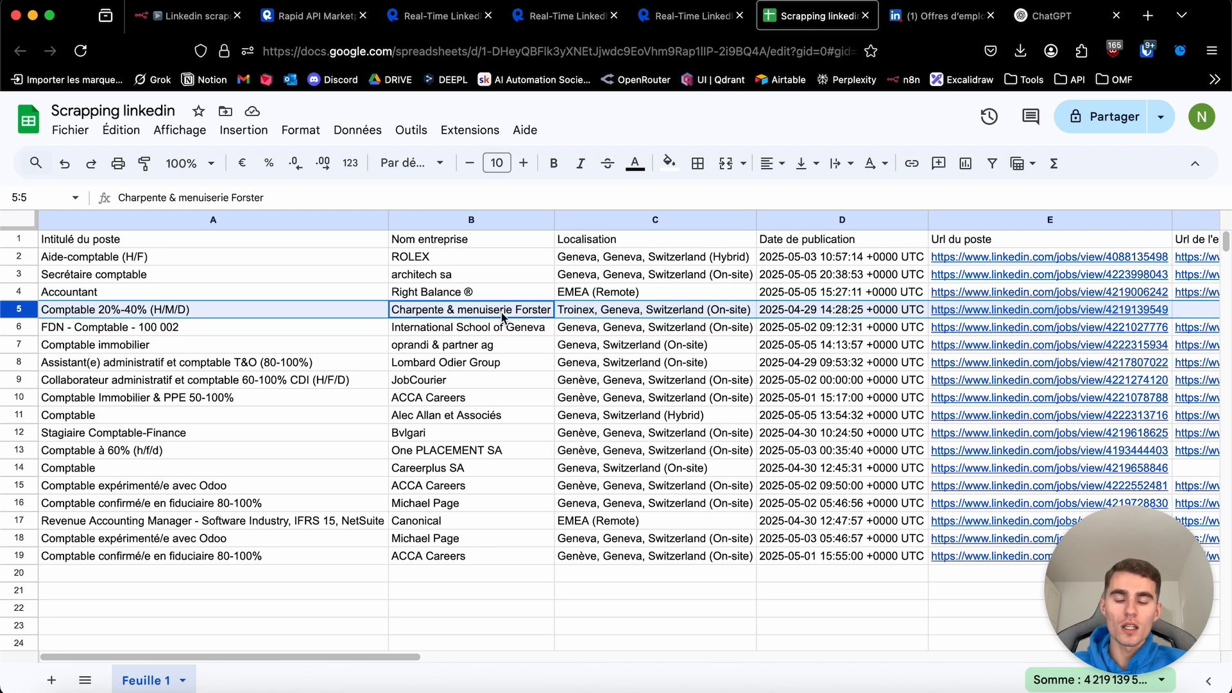
scroll(494, 314, "right", 10)
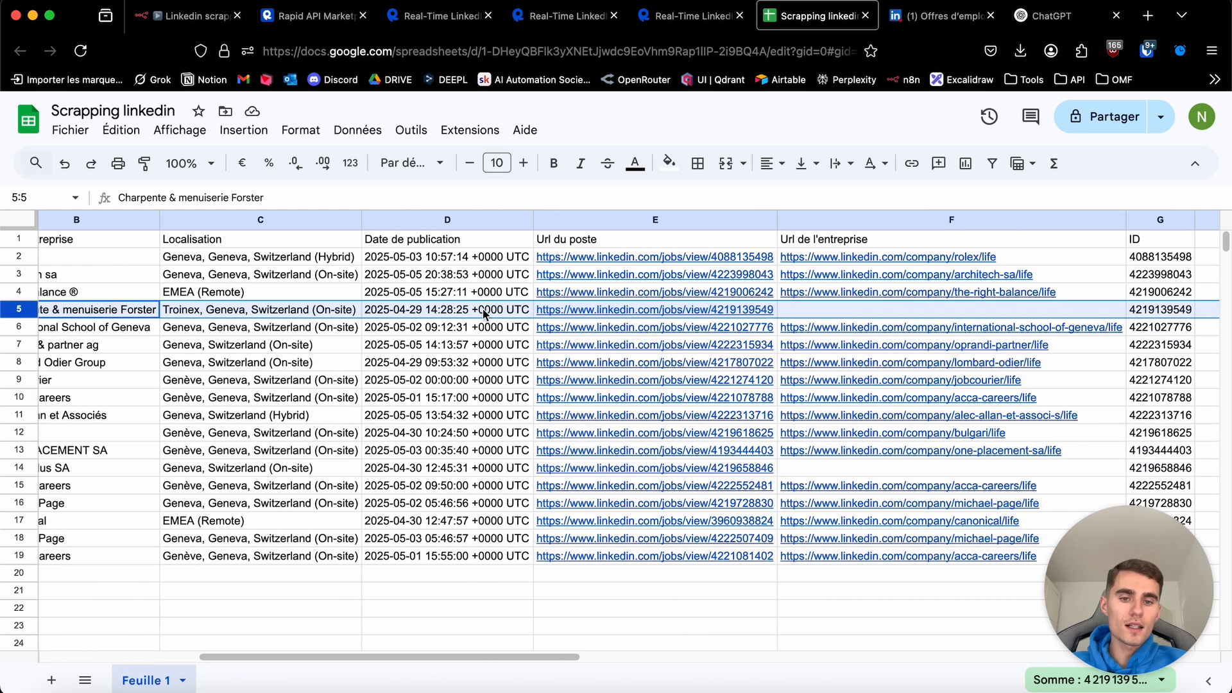
scroll(485, 313, "right", 5)
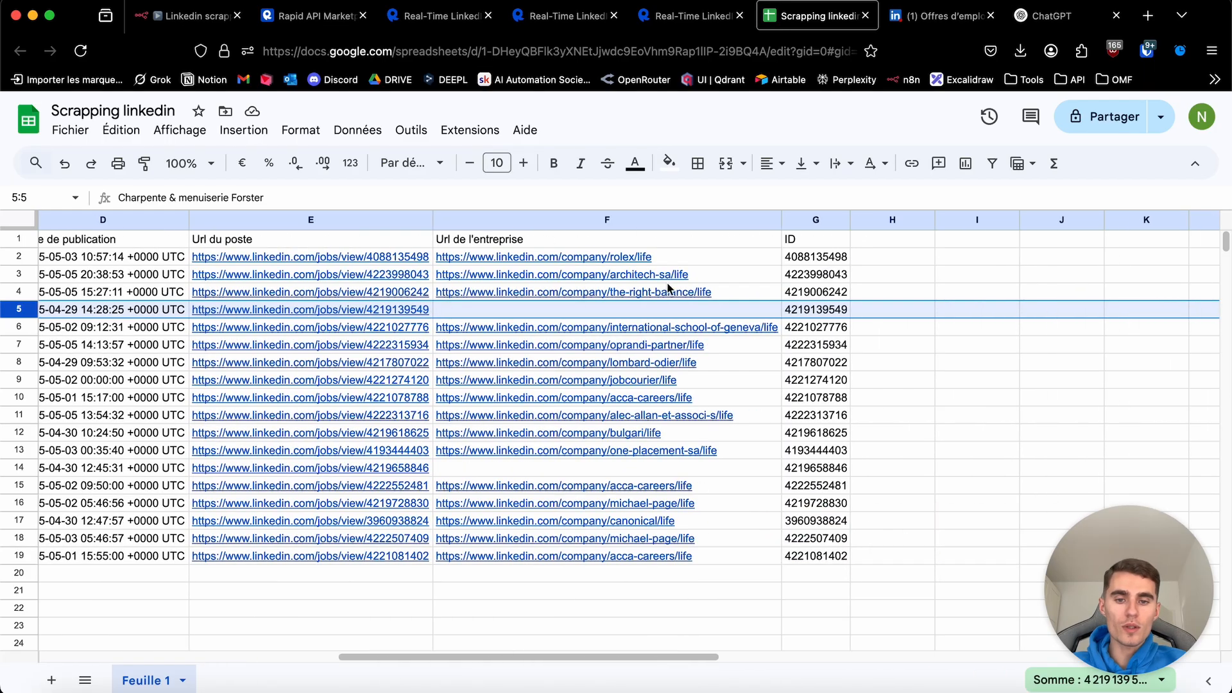
Step: Check the empty Url de l'entreprise cell in row 14 and look over the sheet's first columns again
left_click(638, 485)
left_click(635, 471)
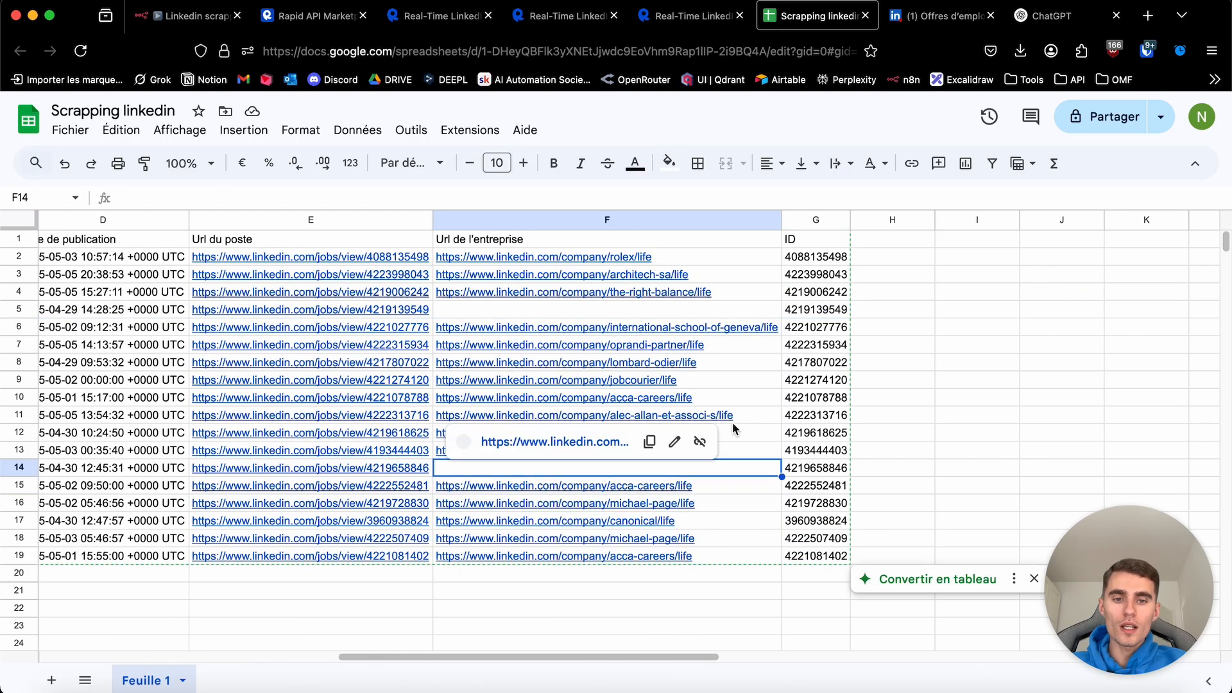
left_click(823, 271)
left_click(932, 507)
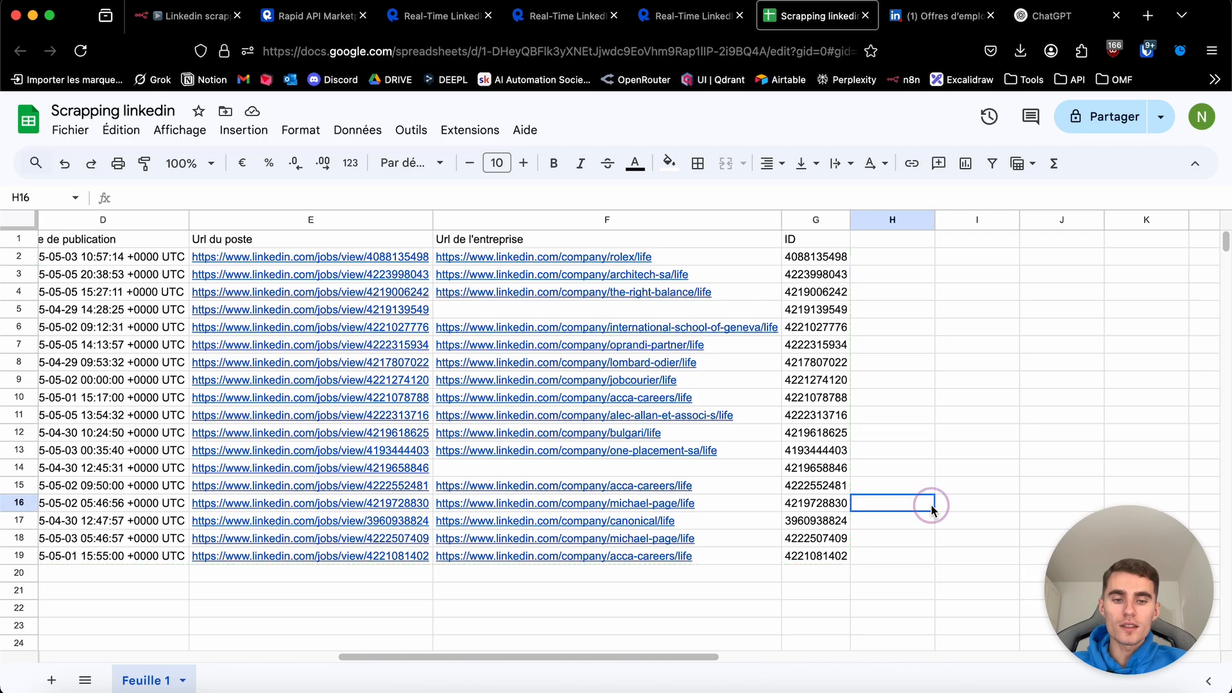
key("Escape")
scroll(610, 398, "left", 10)
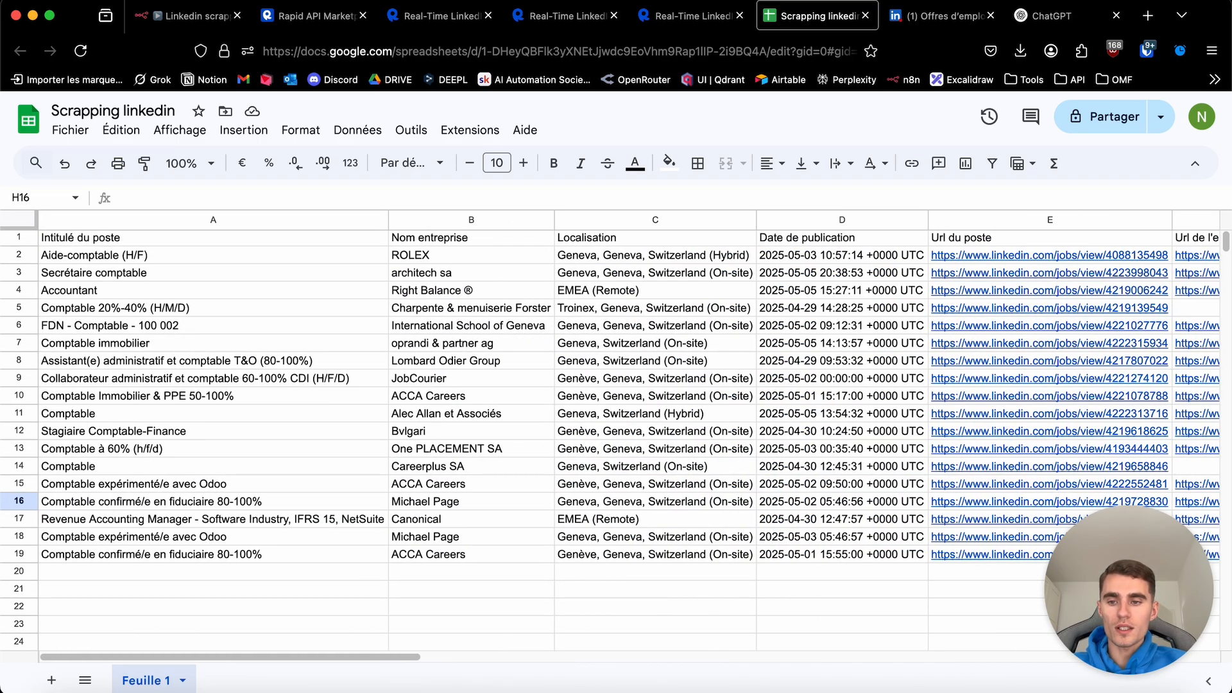
Step: Open the Url du poste link of the International School of Geneva offer in row 6
scroll(609, 397, "right", 10)
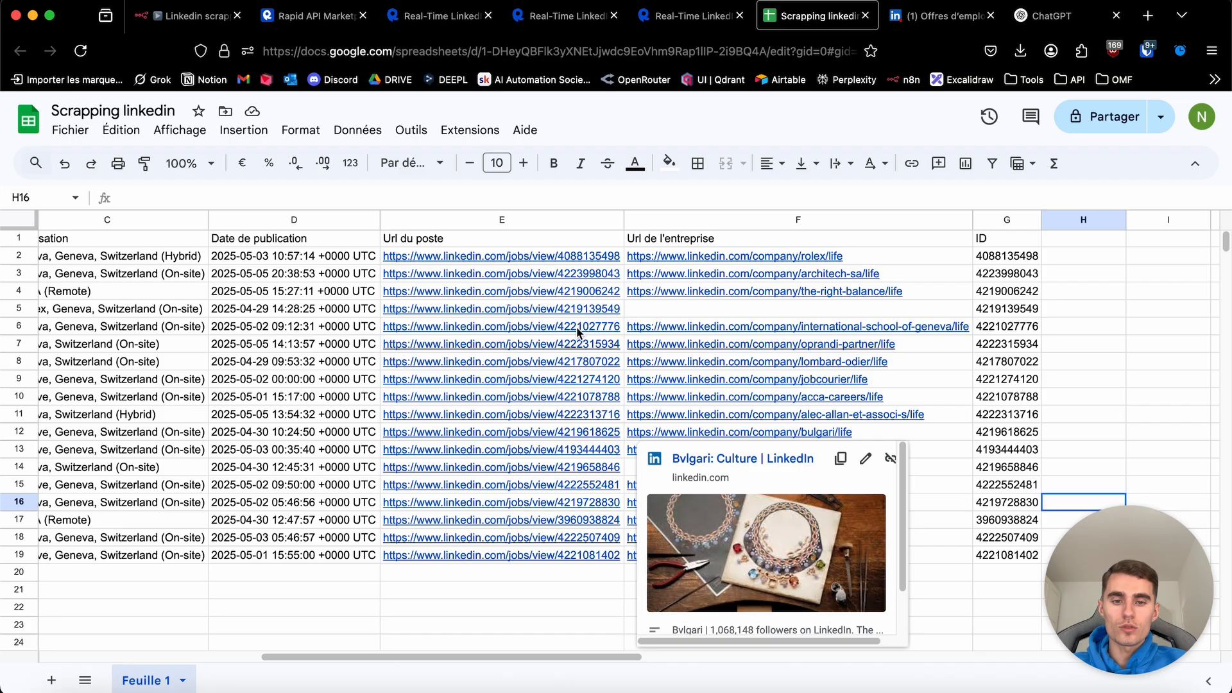
mouse_move(576, 326)
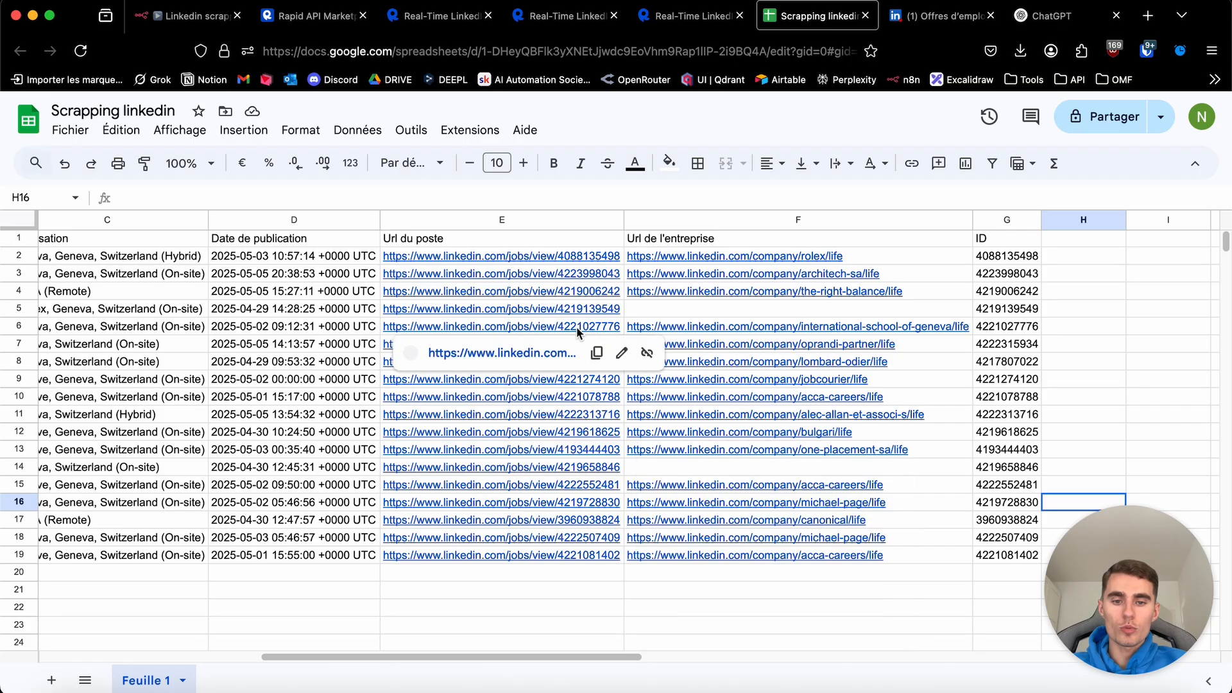
left_click(536, 353)
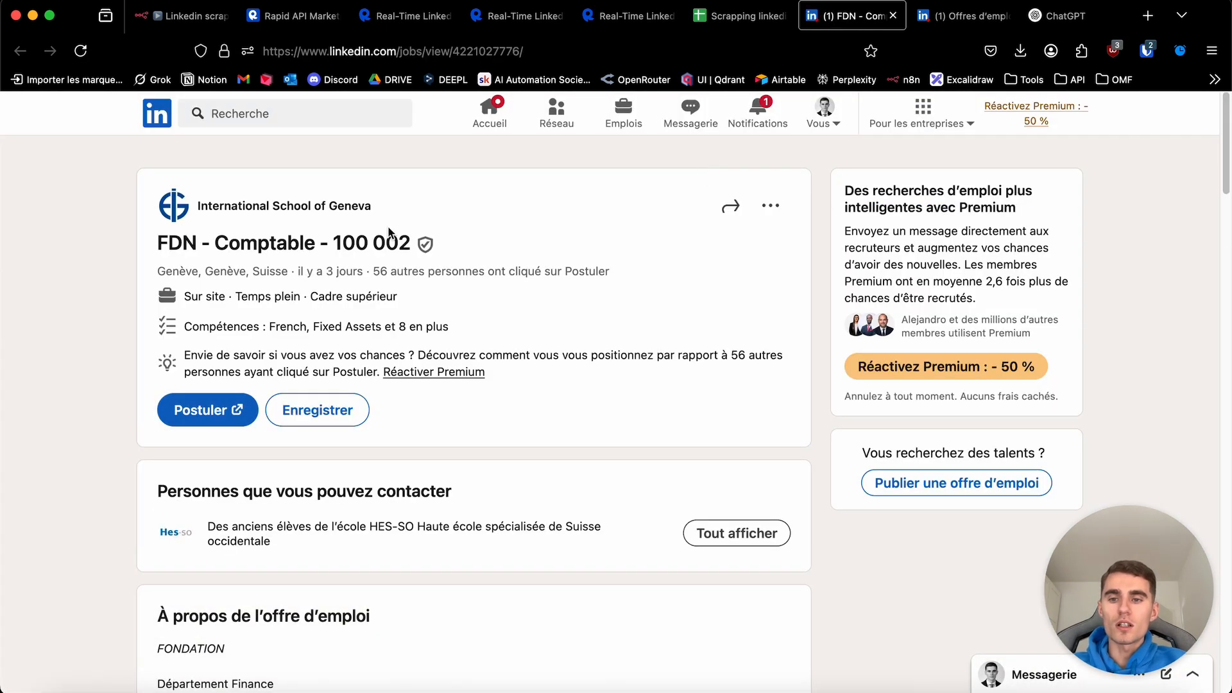
Step: Read the LinkedIn offer's full description, including its mission, responsibilities and candidate requirements
scroll(461, 217, "down", 1)
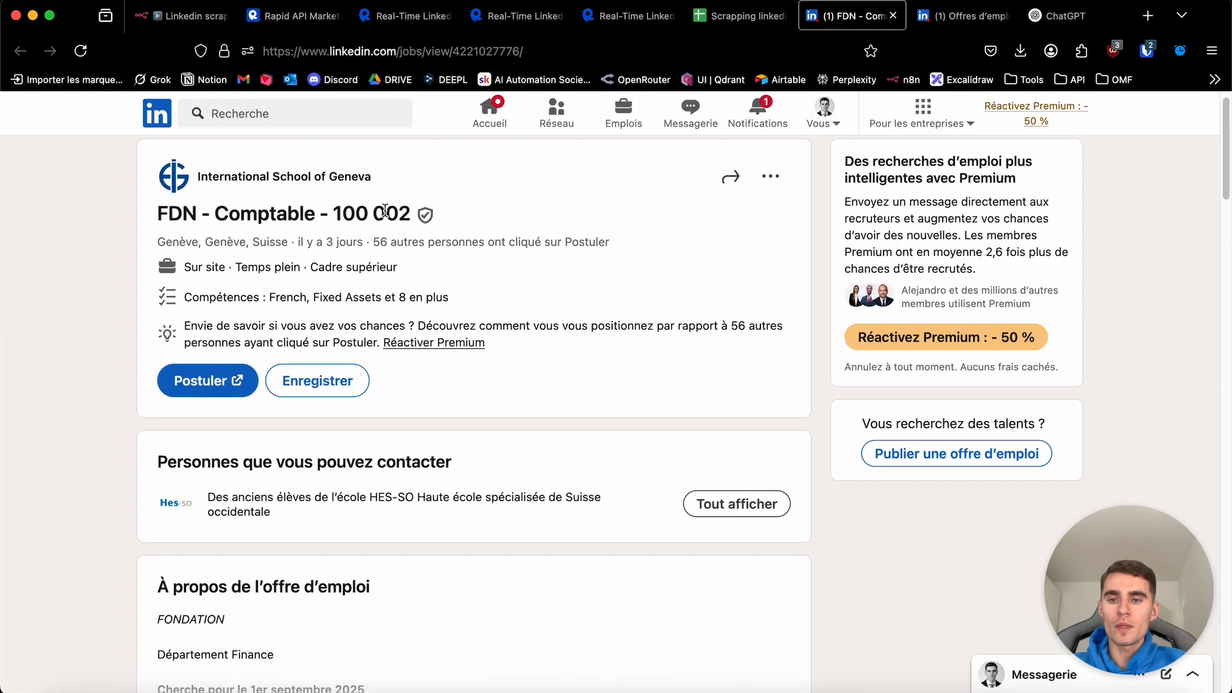
scroll(205, 316, "down", 1)
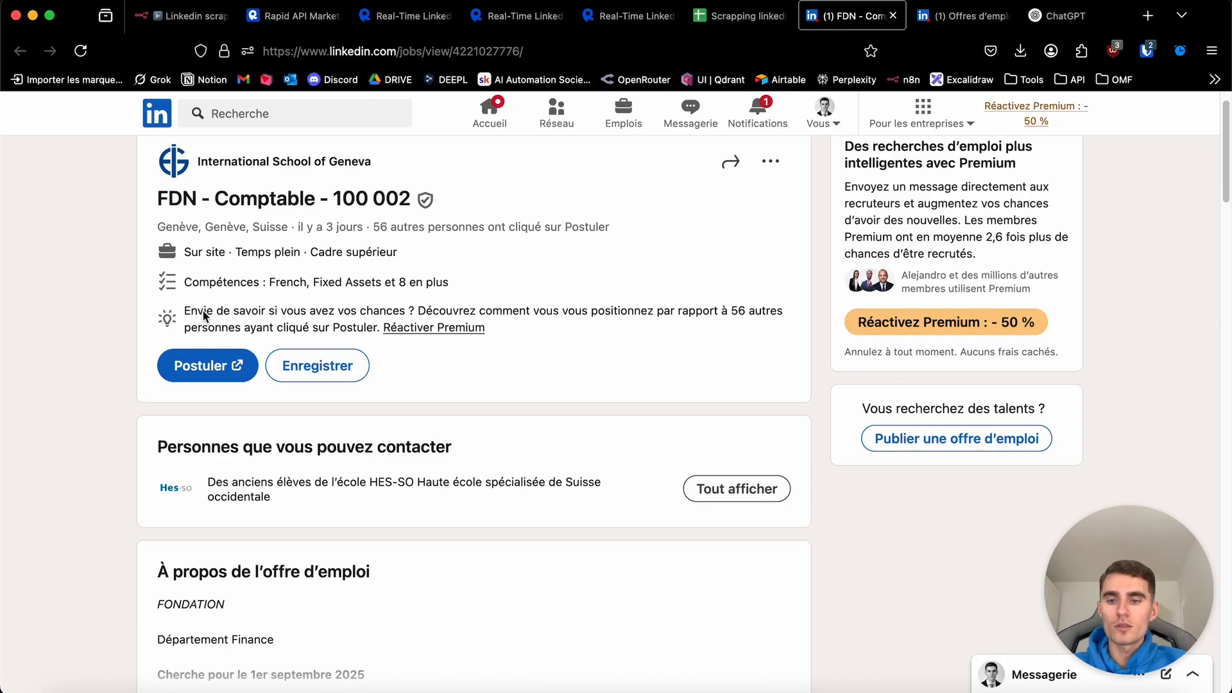
scroll(205, 317, "down", 5)
left_click(495, 417)
scroll(331, 509, "down", 5)
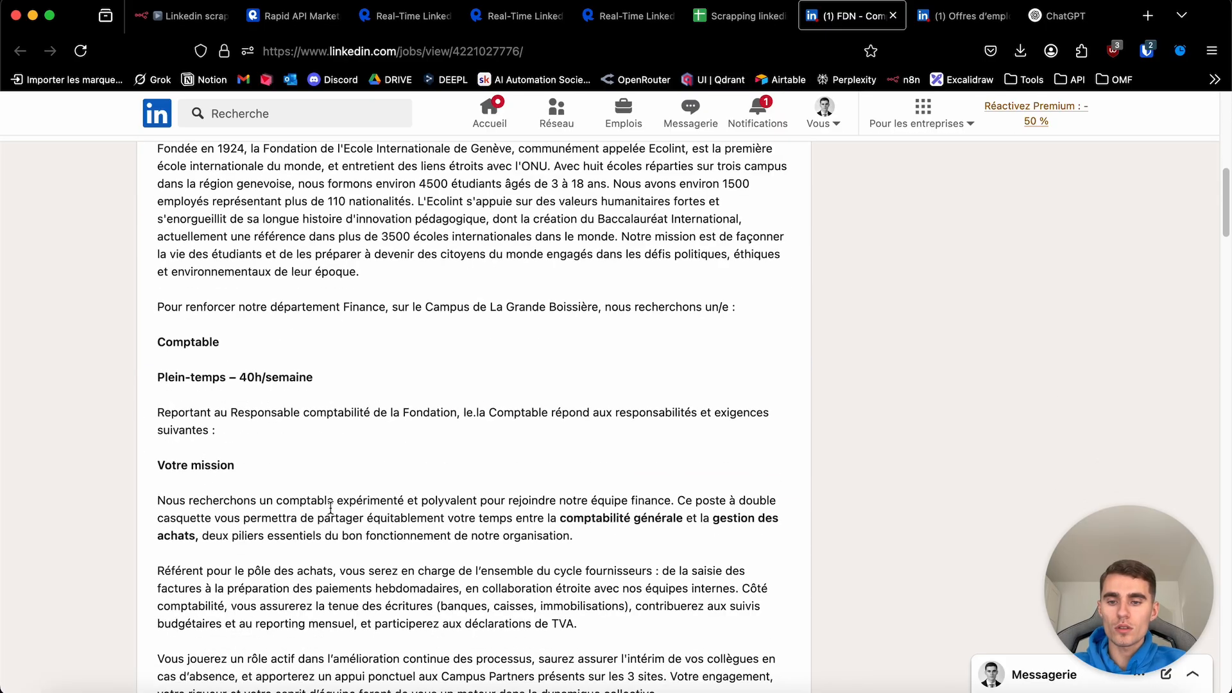
scroll(330, 507, "down", 10)
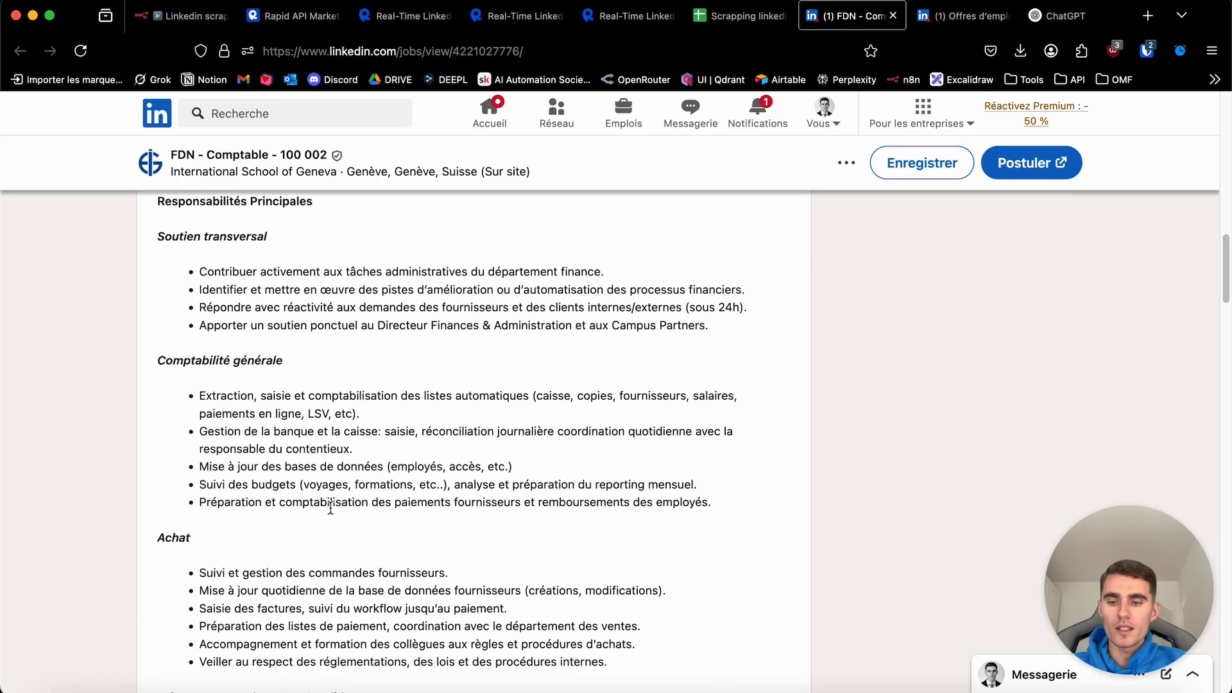
scroll(330, 506, "down", 10)
scroll(331, 511, "up", 5)
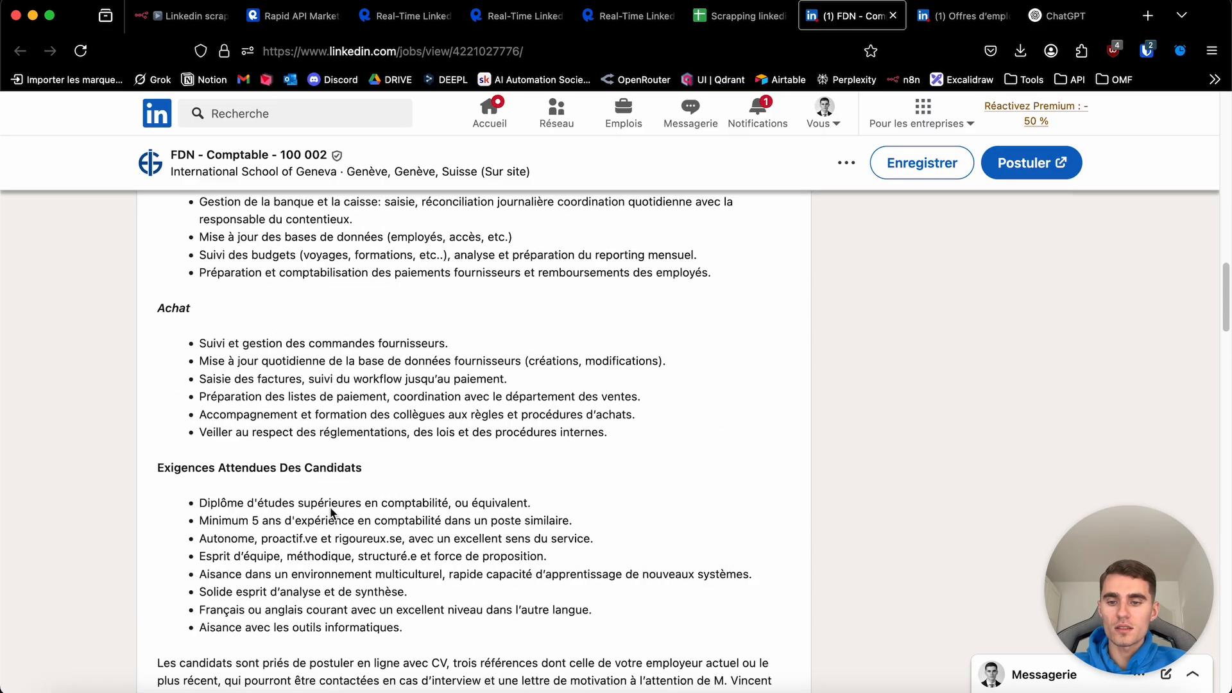
scroll(330, 511, "up", 15)
Step: Return to the spreadsheet to review the recorded offers and switch back to the n8n Linkedin scrapper workflow
left_click(738, 15)
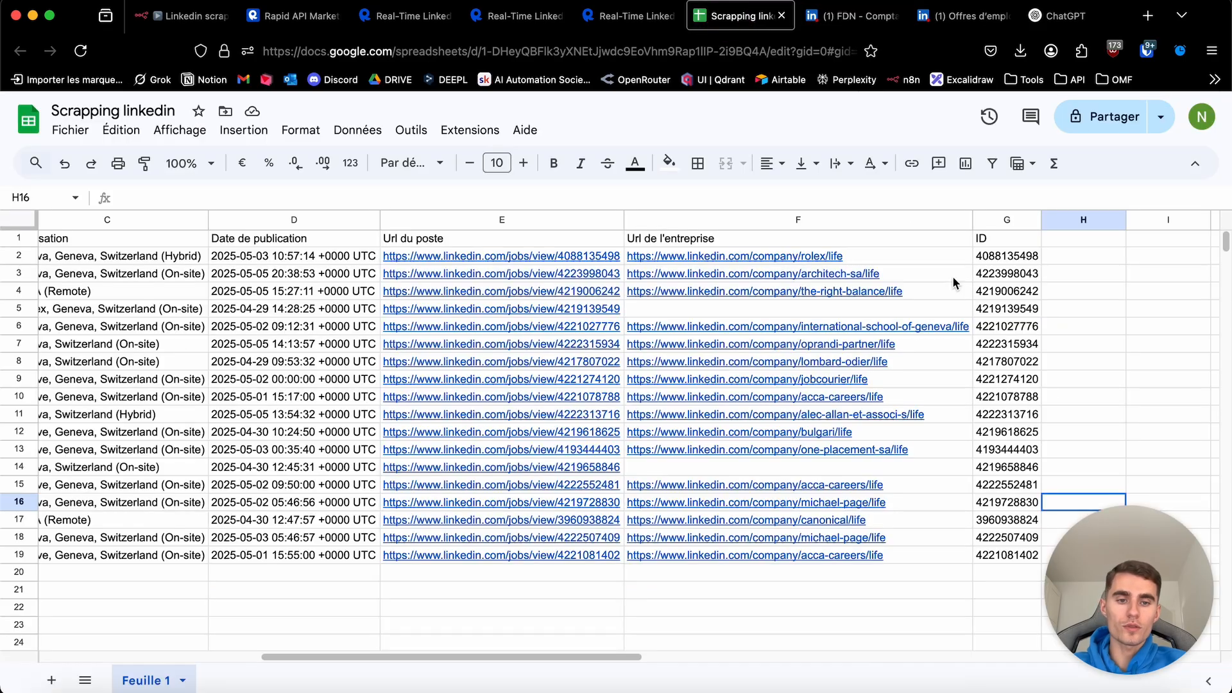
scroll(955, 282, "left", 5)
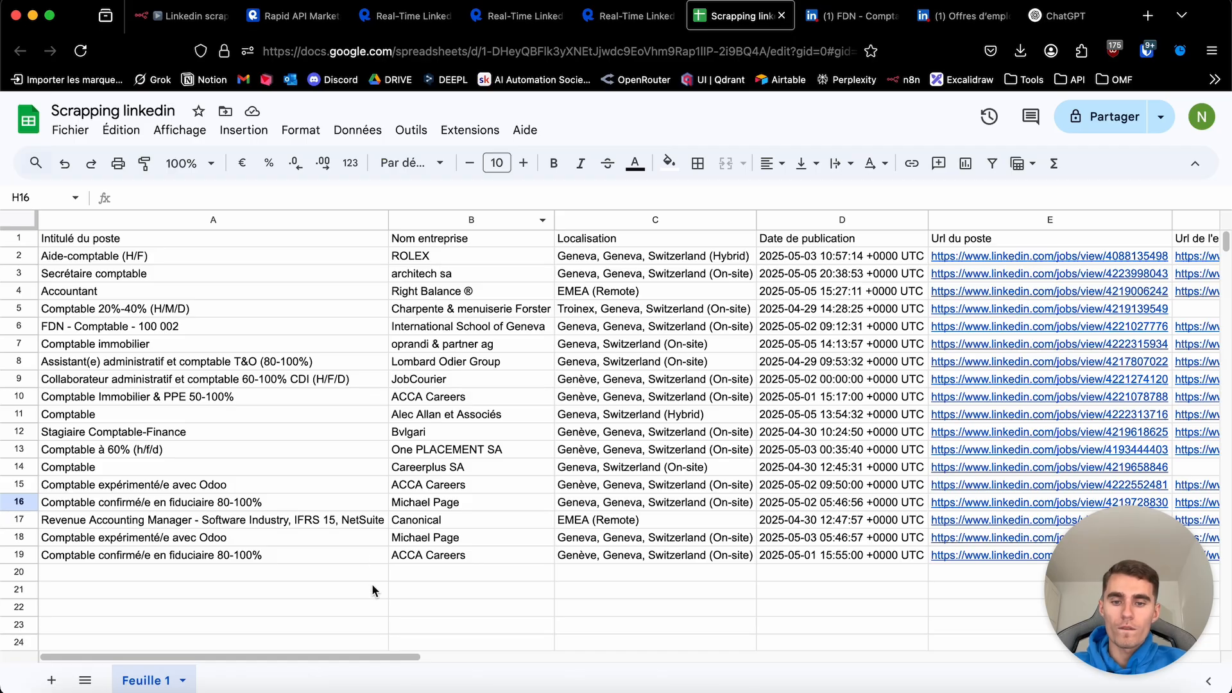
left_click(372, 585)
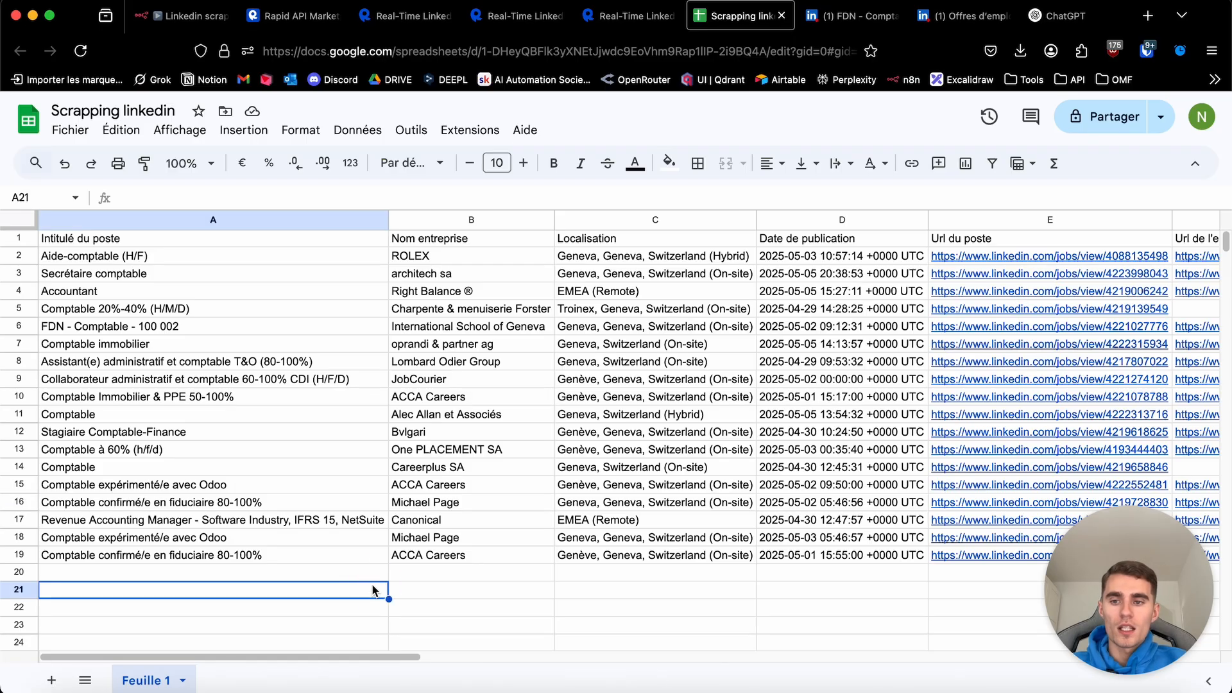
left_click(183, 19)
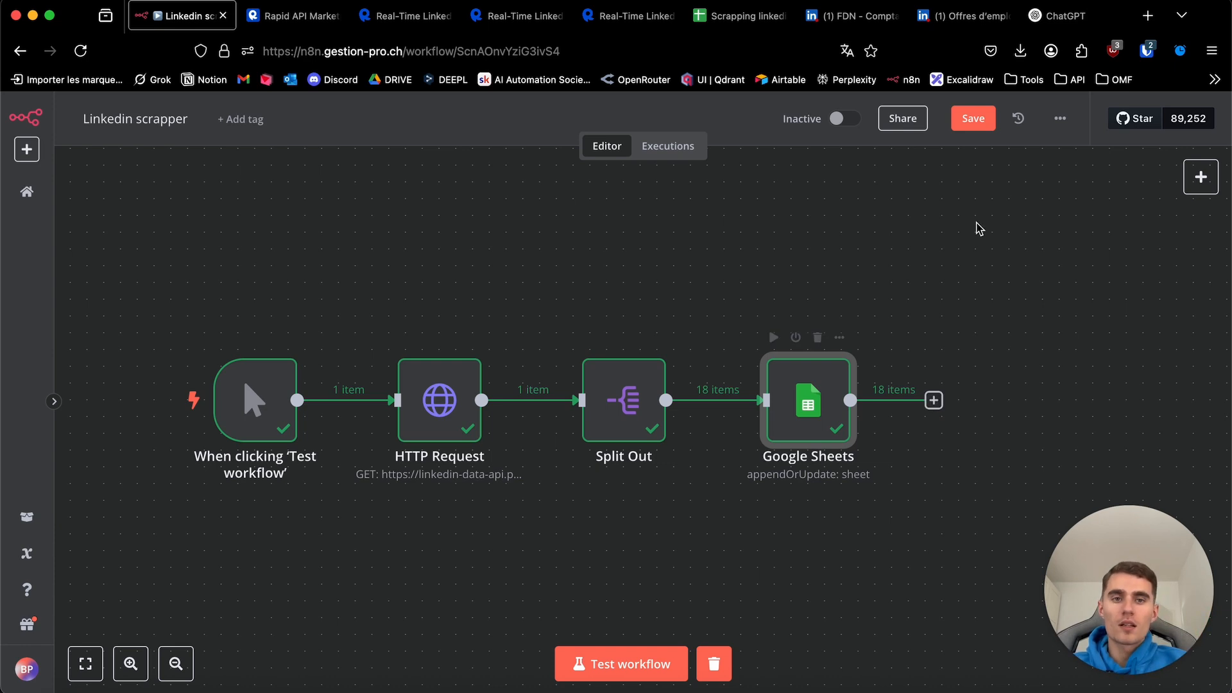
Step: Revisit the LinkedIn offer and the n8n workflow, and review the URL columns in the spreadsheet
left_click(854, 15)
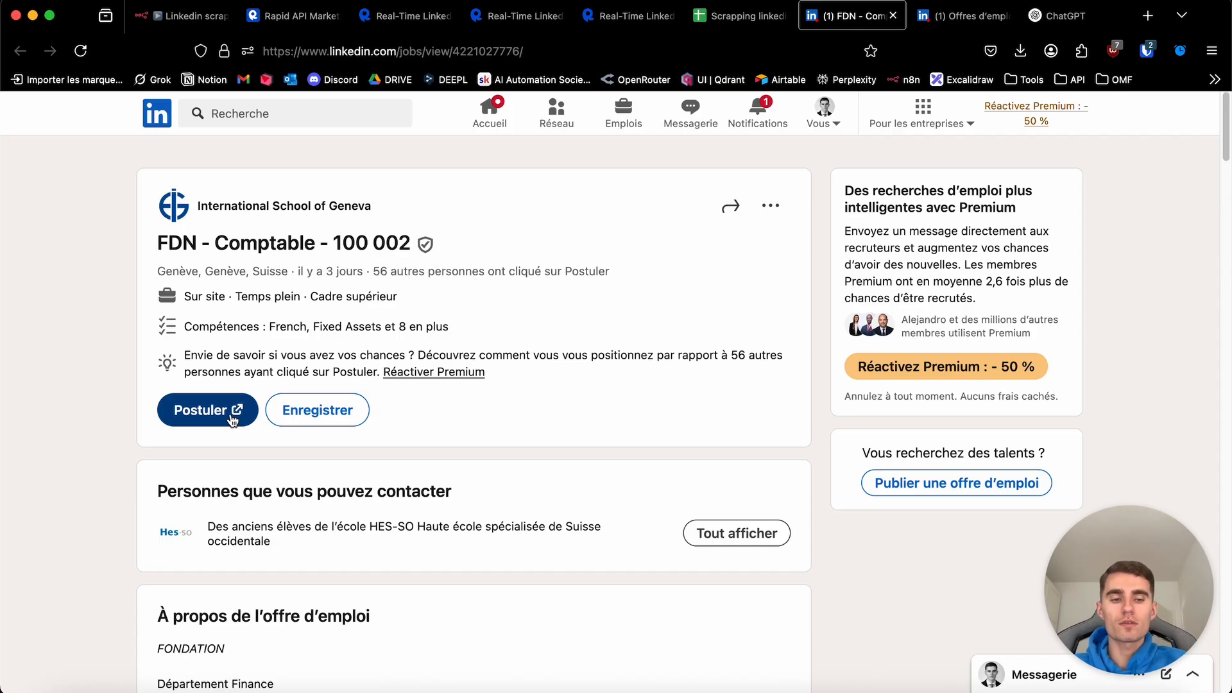
left_click(186, 15)
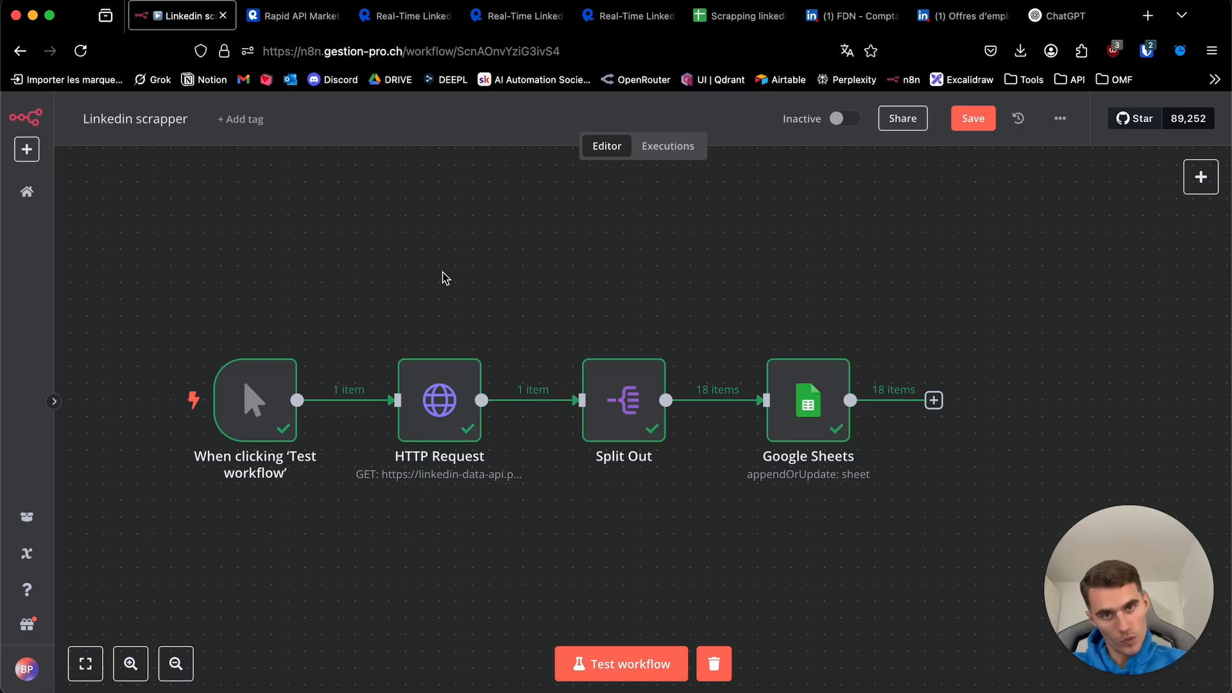
left_click(738, 15)
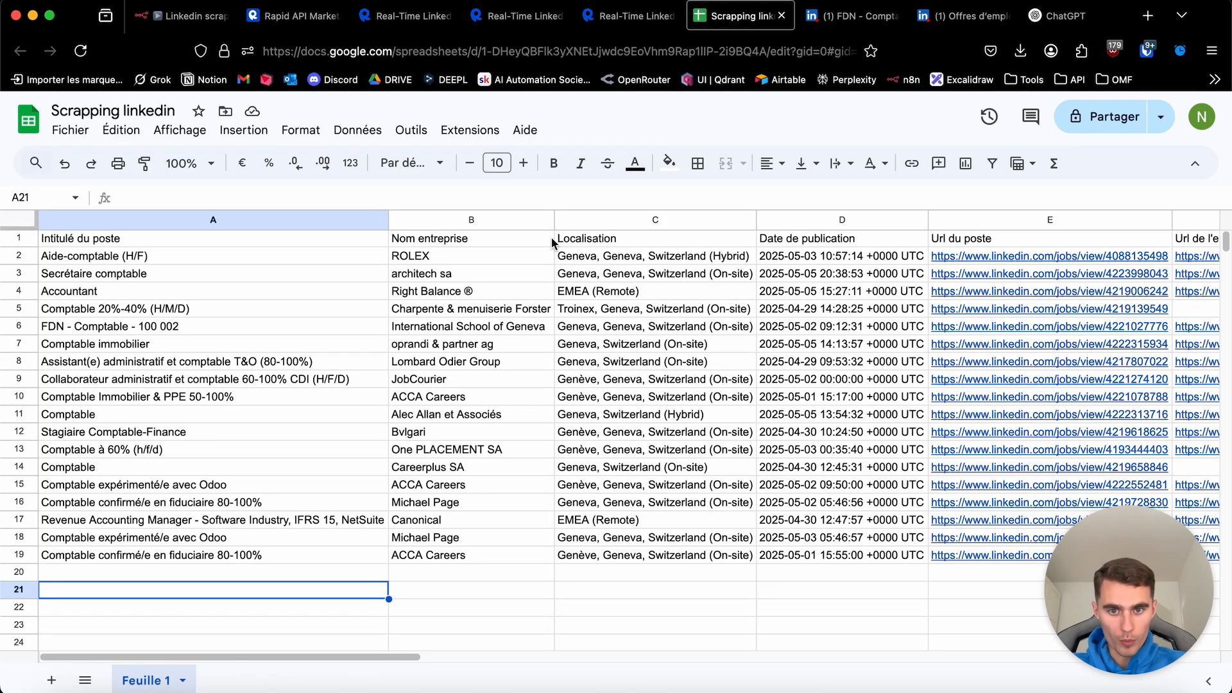
scroll(770, 319, "right", 5)
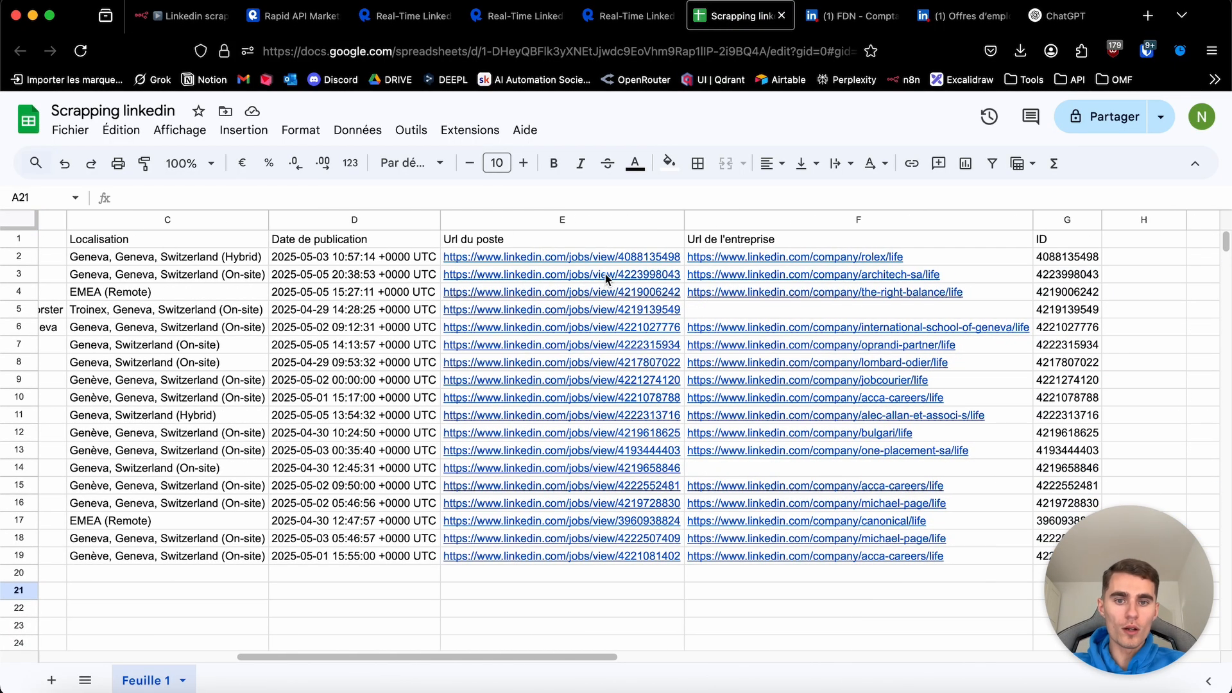
Step: Review the recorded offers in the spreadsheet, from the URL columns back to the job titles and through the last filled row
scroll(626, 494, "left", 2)
scroll(625, 494, "down", 1)
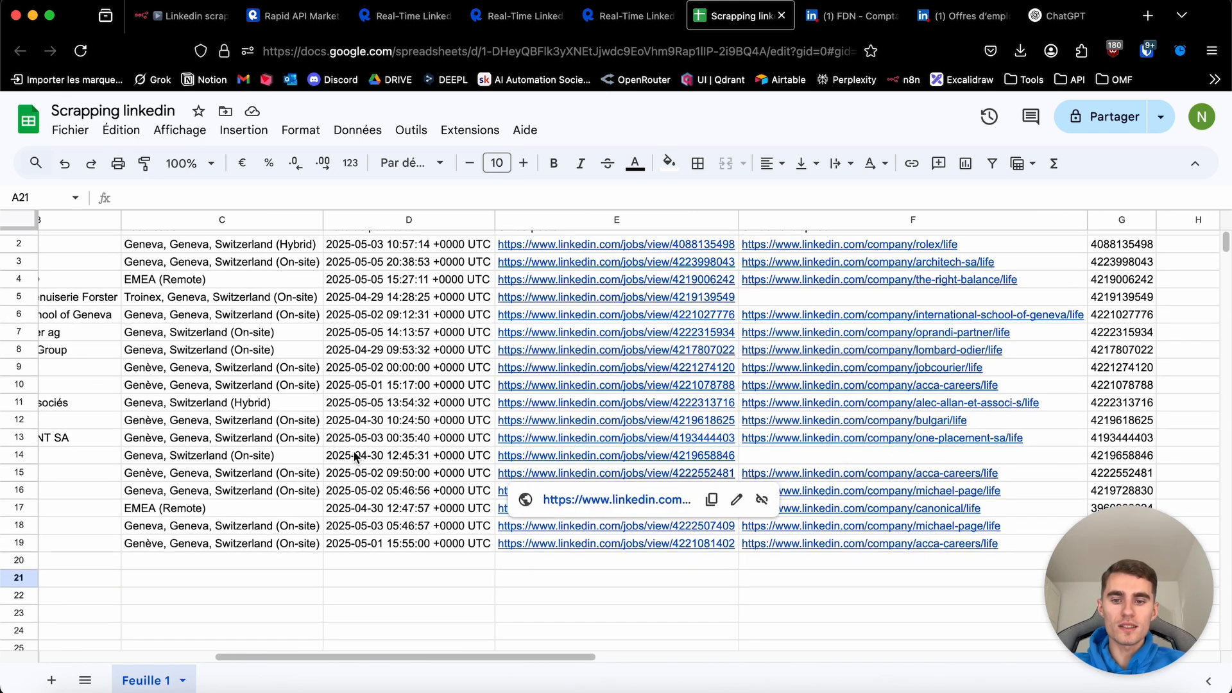
scroll(353, 456, "left", 4)
scroll(352, 455, "up", 1)
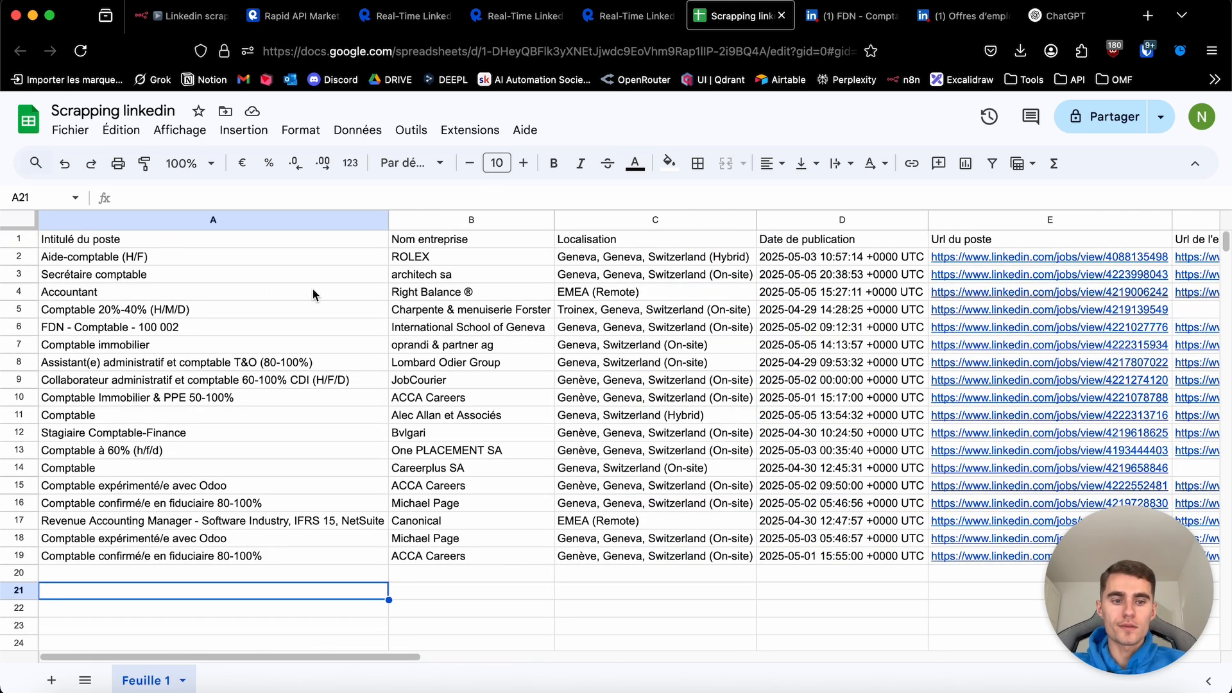
scroll(312, 294, "down", 3)
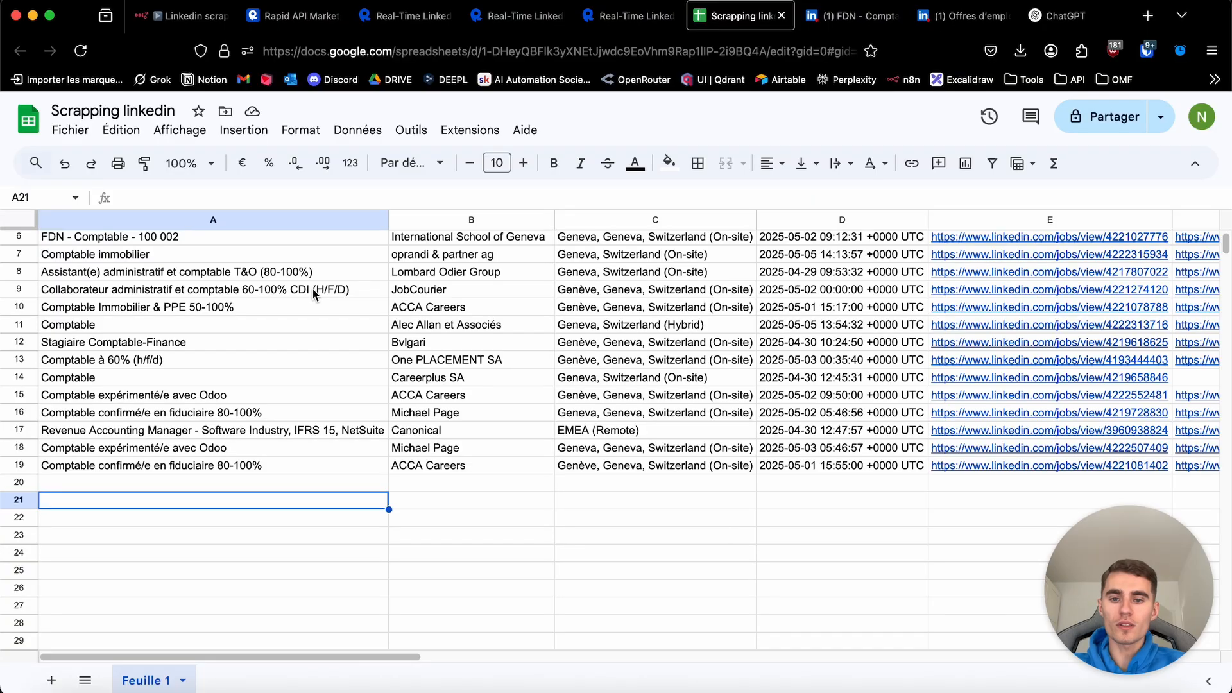
scroll(313, 294, "up", 3)
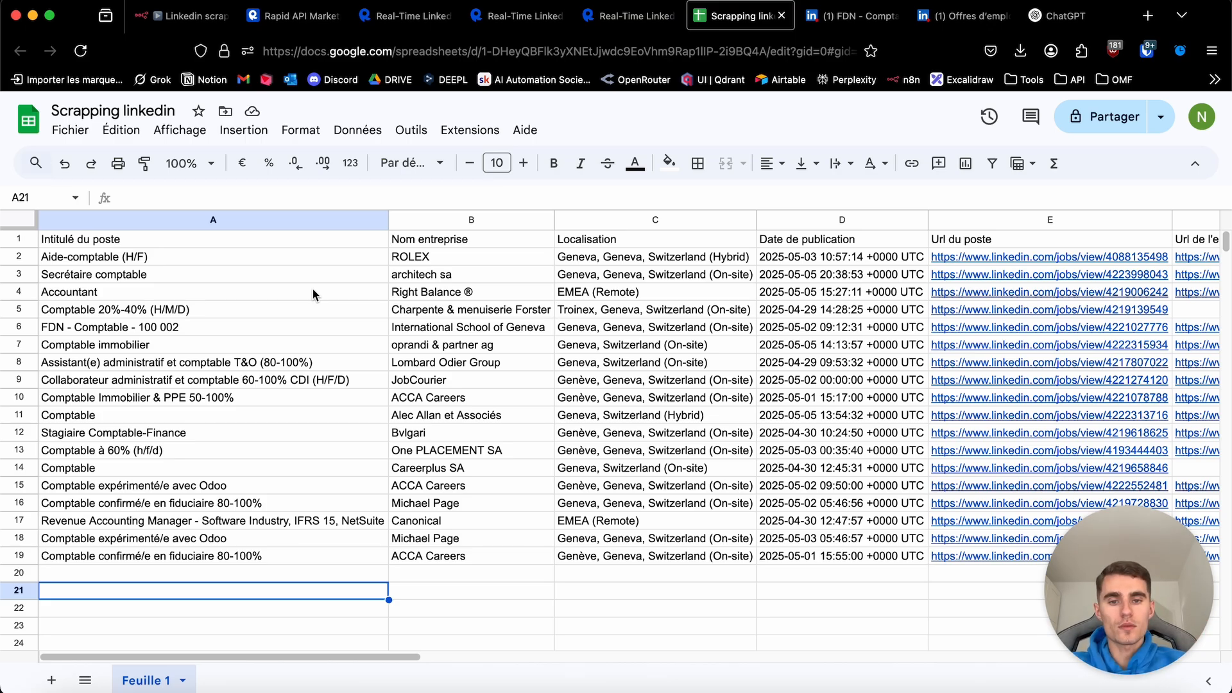
Step: Look at the Linkedin scrapper workflow in n8n and return to the Scrapping linkedin spreadsheet to examine its columns
left_click(187, 16)
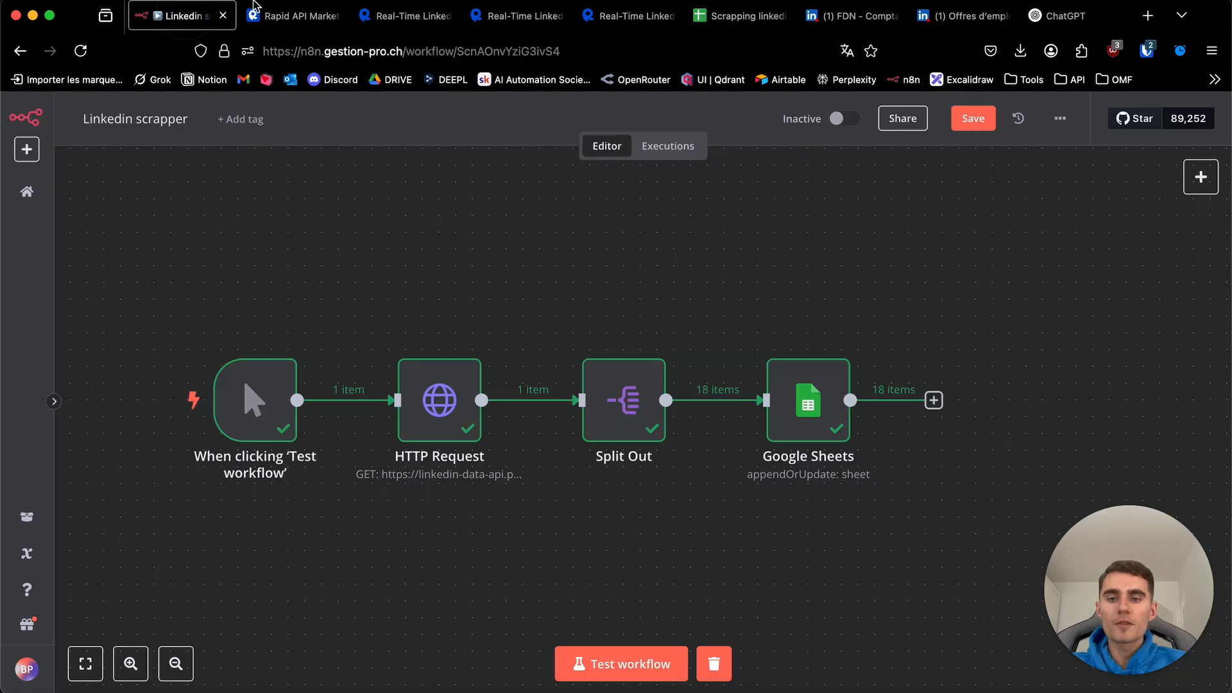
left_click(736, 18)
scroll(938, 371, "right", 4)
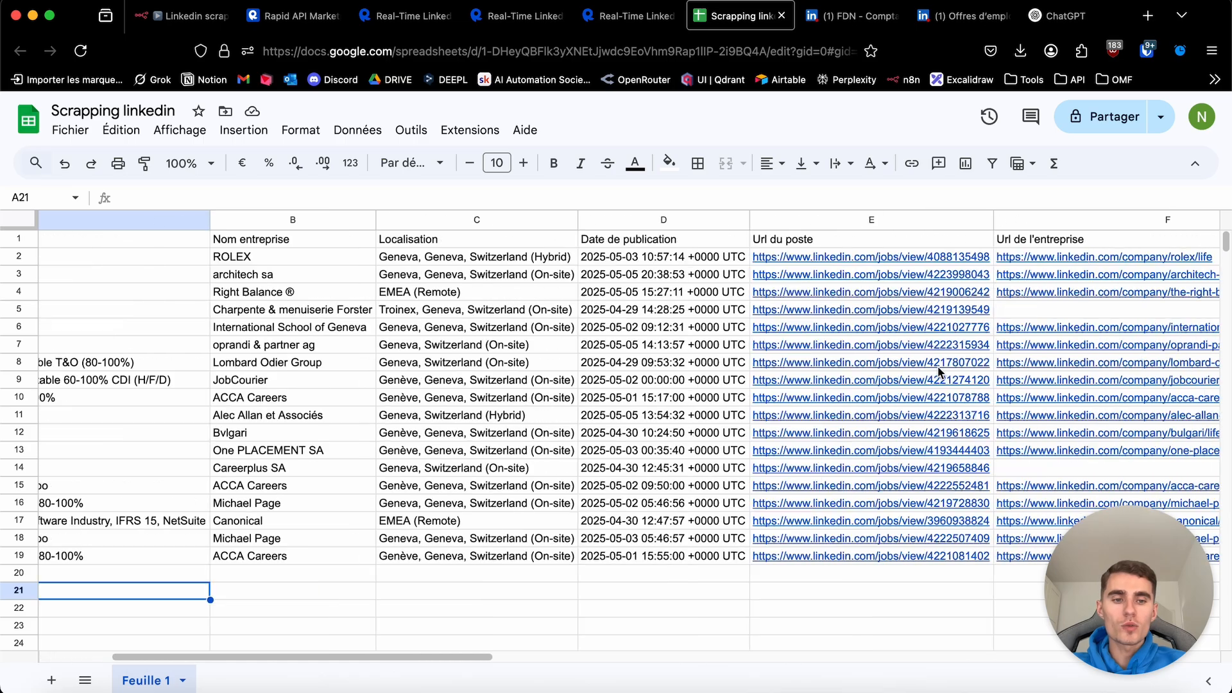
scroll(941, 449, "right", 6)
scroll(965, 376, "left", 3)
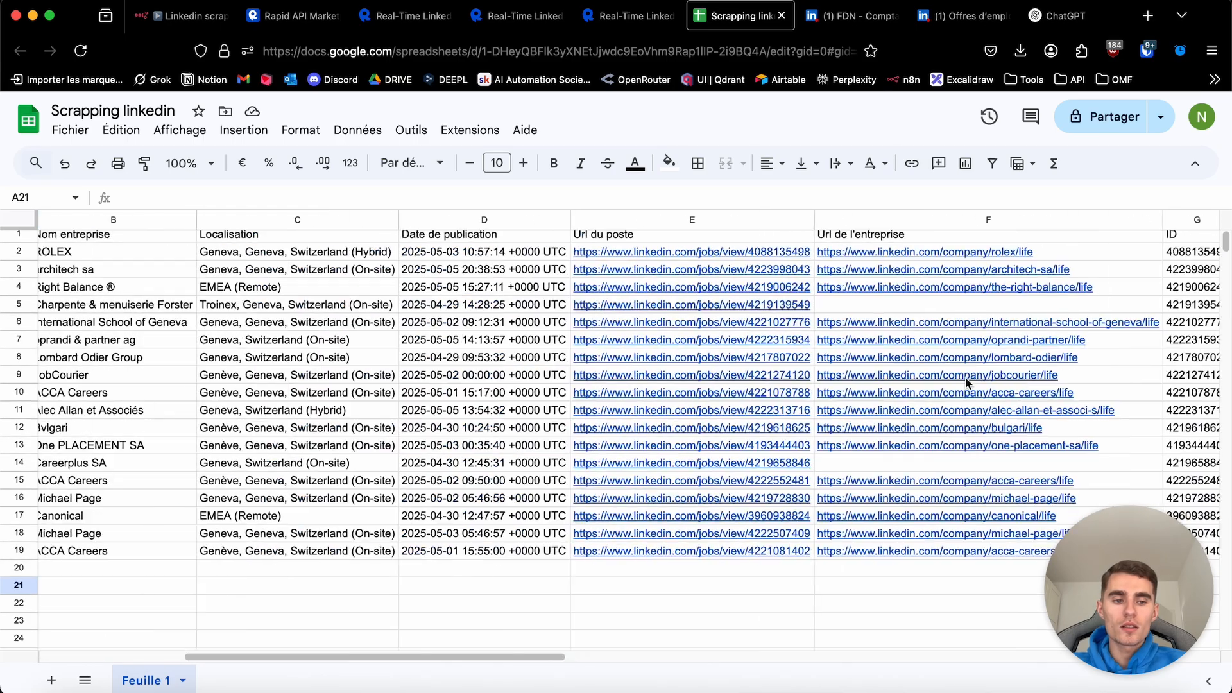
scroll(965, 383, "left", 4)
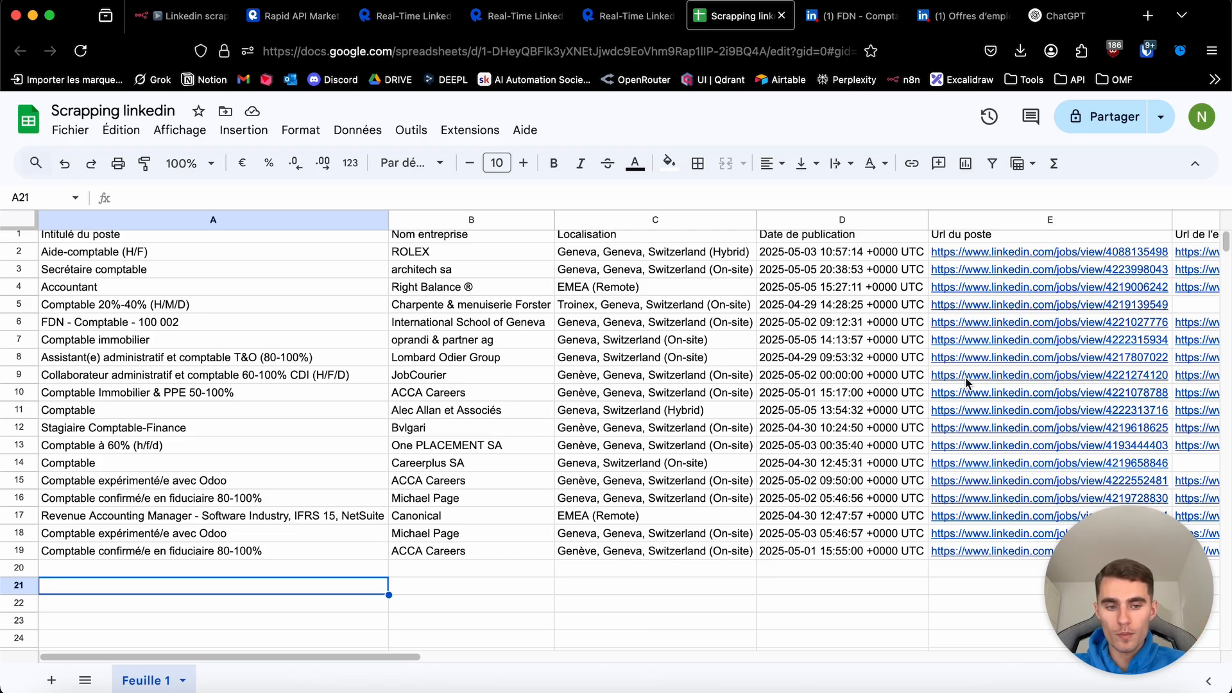
Step: Make the header row in row 1 bold and look over the headings across the columns
scroll(967, 383, "right", 1)
scroll(968, 382, "up", 1)
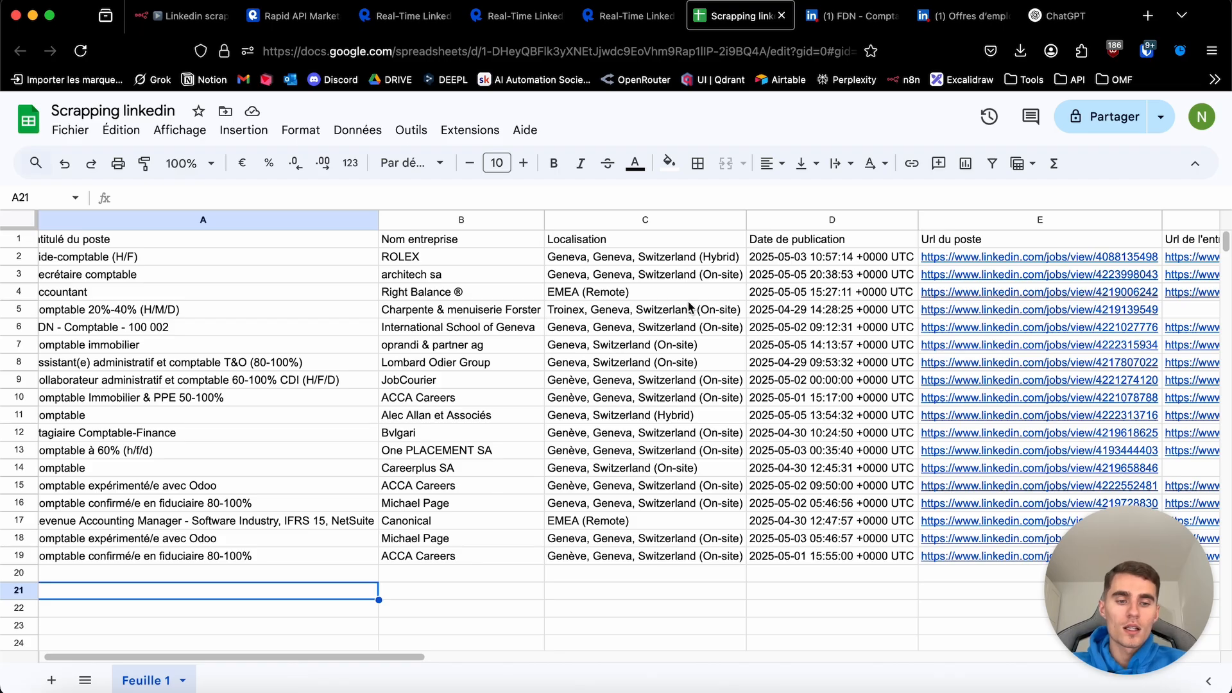
left_click(19, 238)
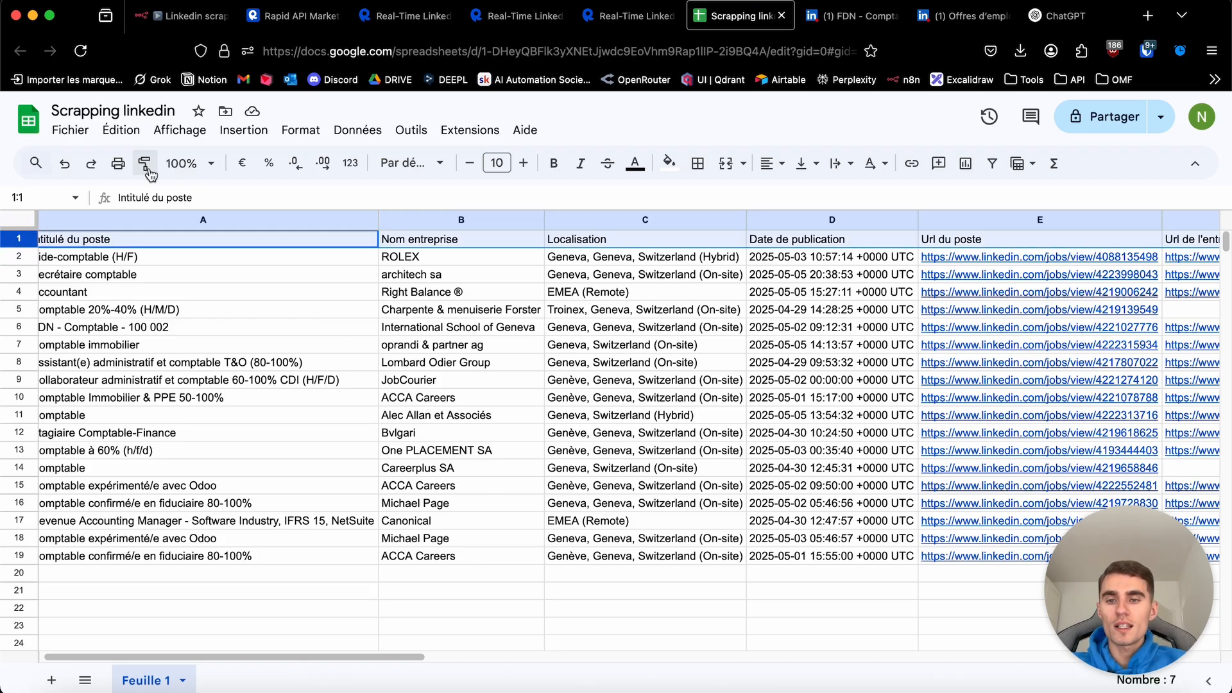
left_click(553, 163)
left_click(453, 331)
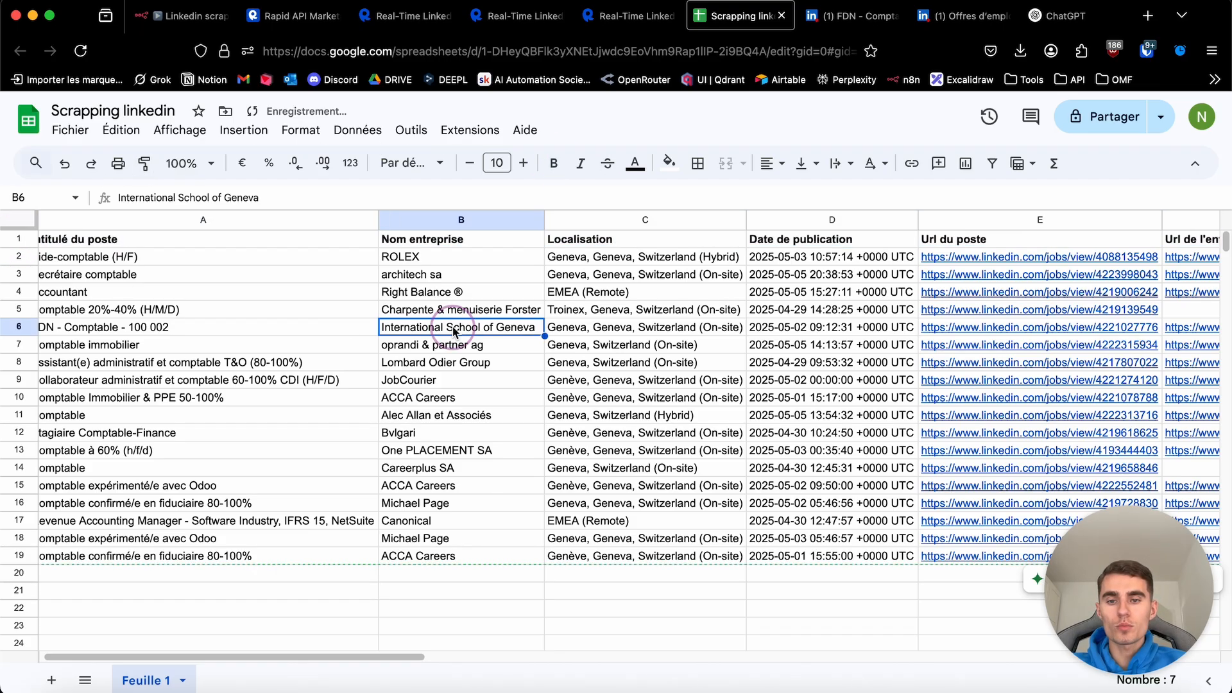
scroll(453, 331, "left", 1)
scroll(453, 331, "right", 10)
scroll(453, 331, "left", 10)
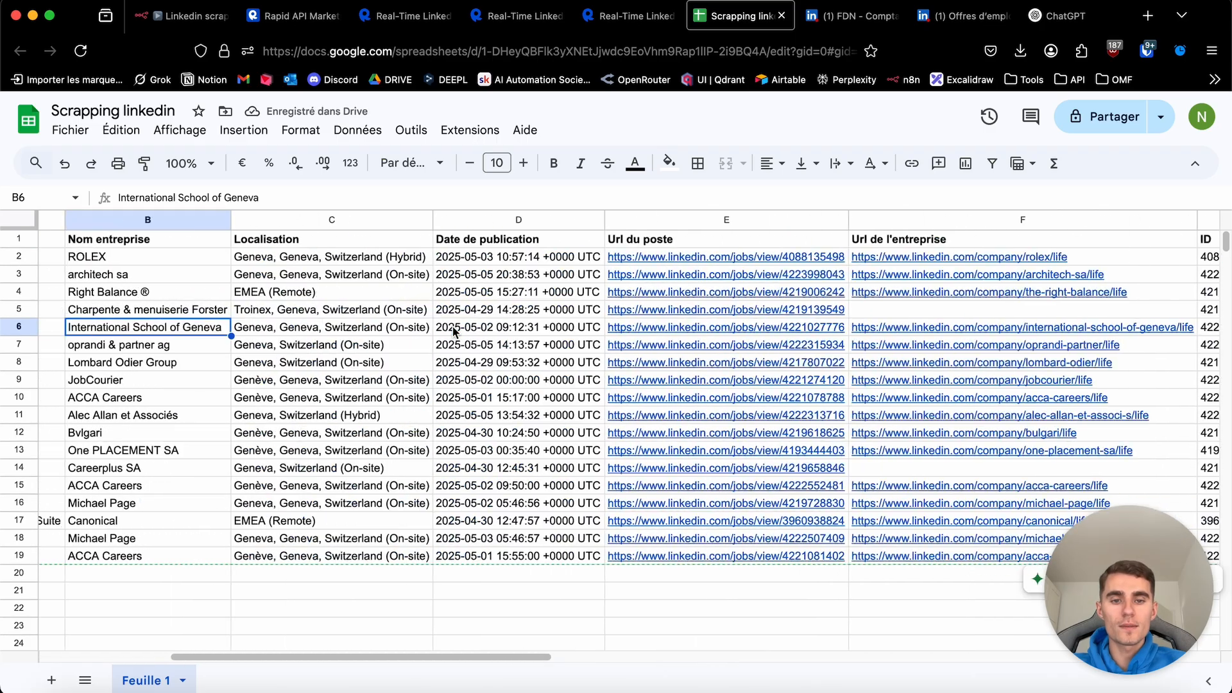